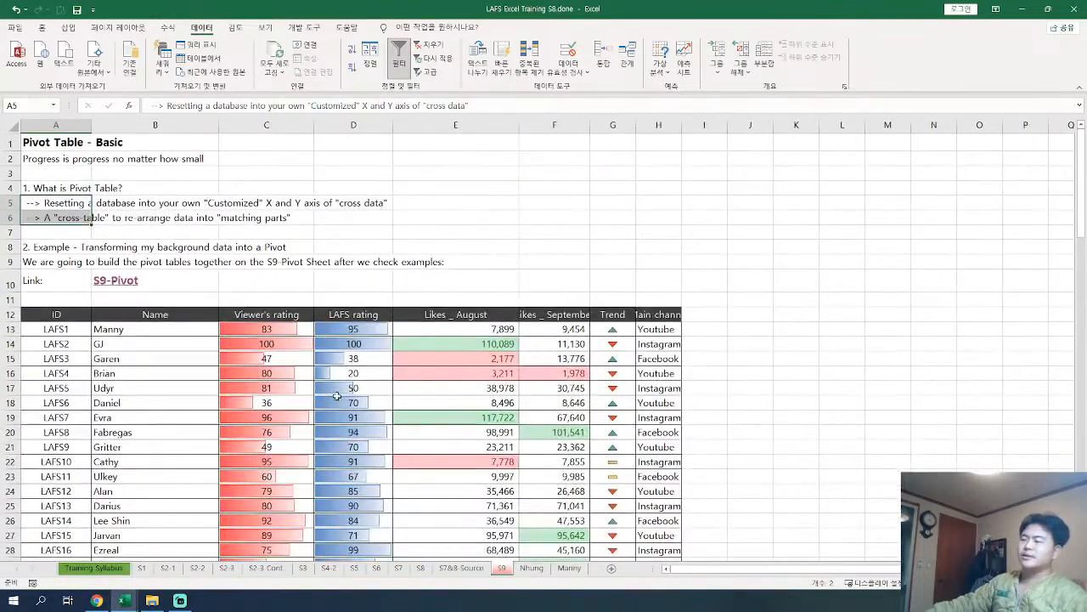
Step: Review the background data and targets on the earlier sheets S6, S7 and S8
key(ctrl+q)
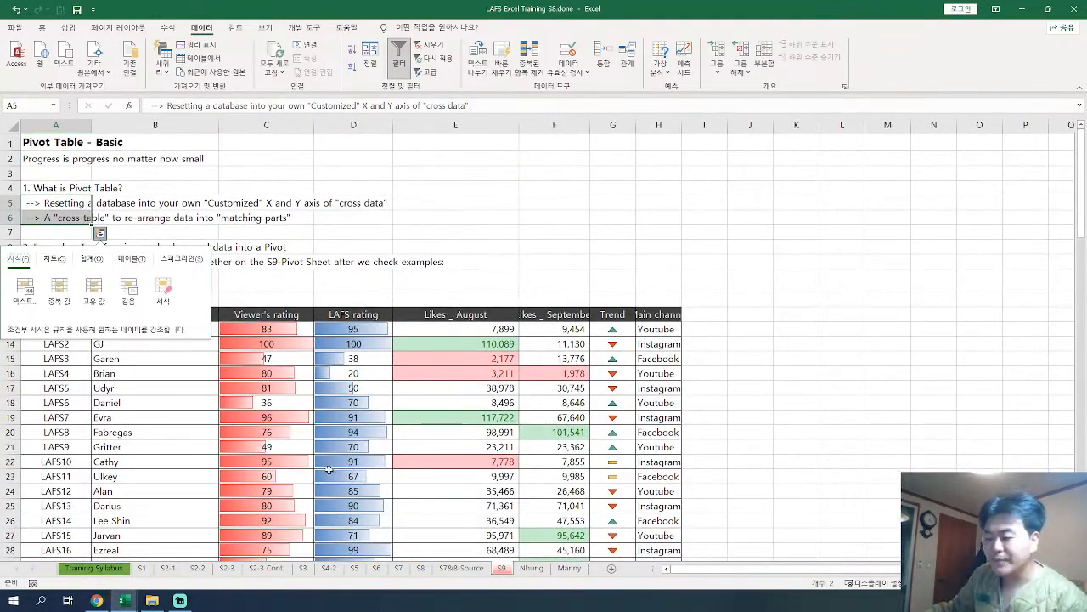
click(380, 570)
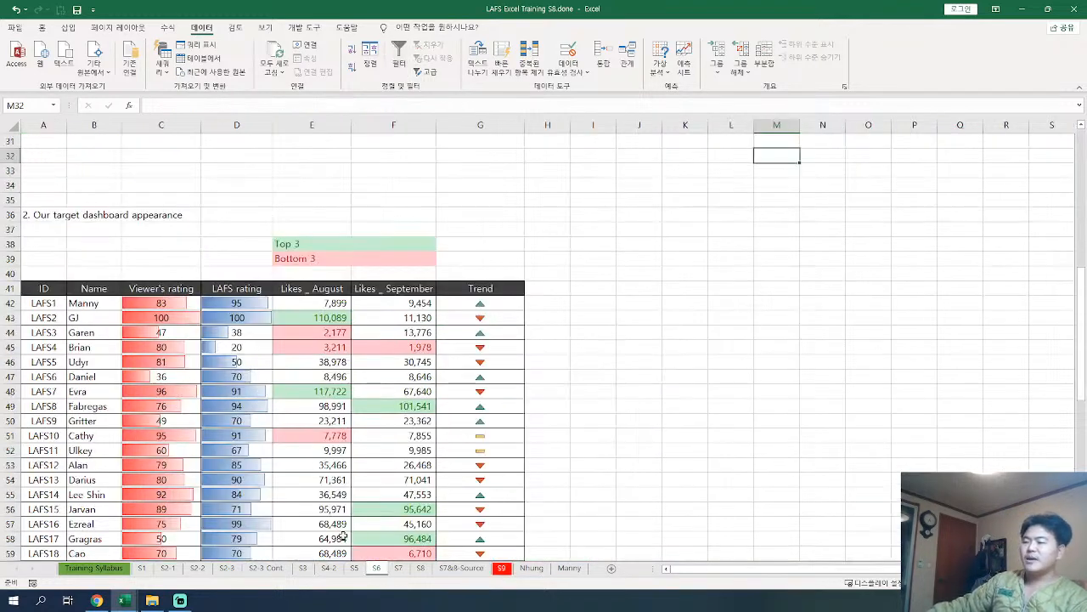
scroll(379, 473, up, 10)
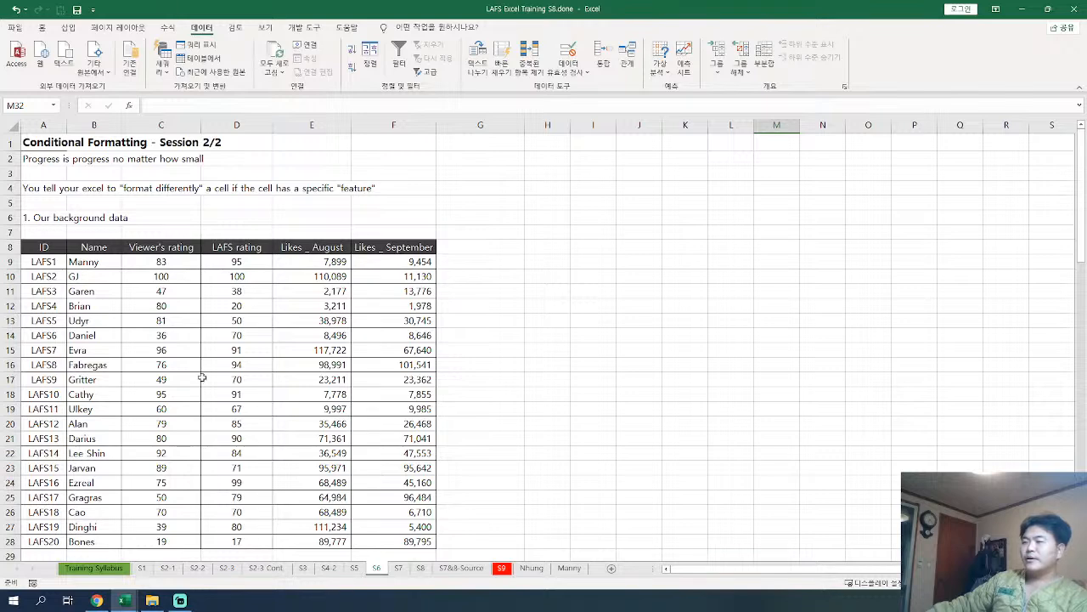
drag(51, 264, 382, 542)
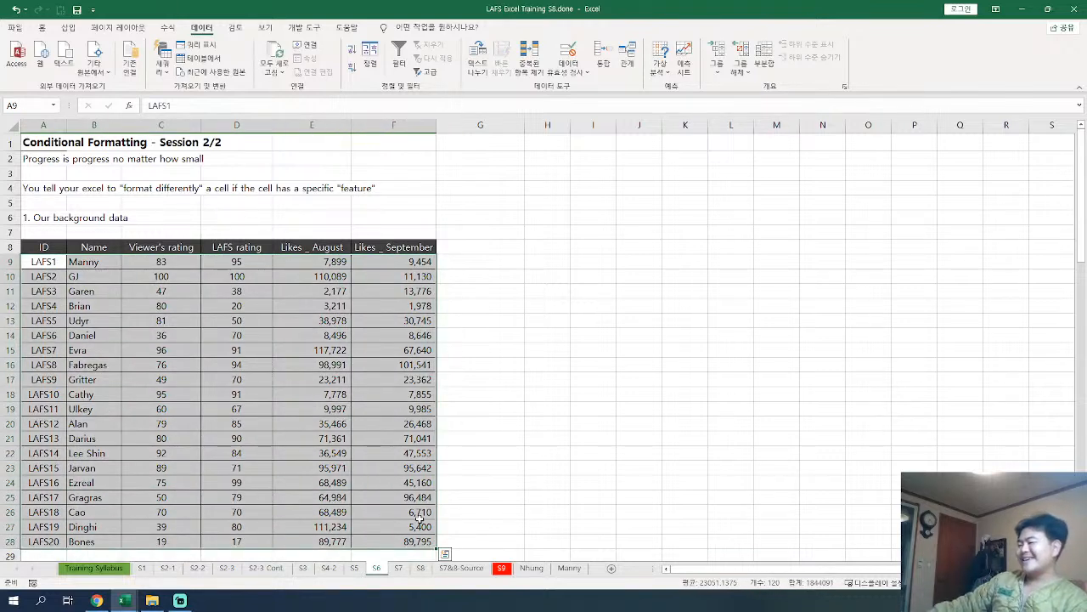
click(398, 568)
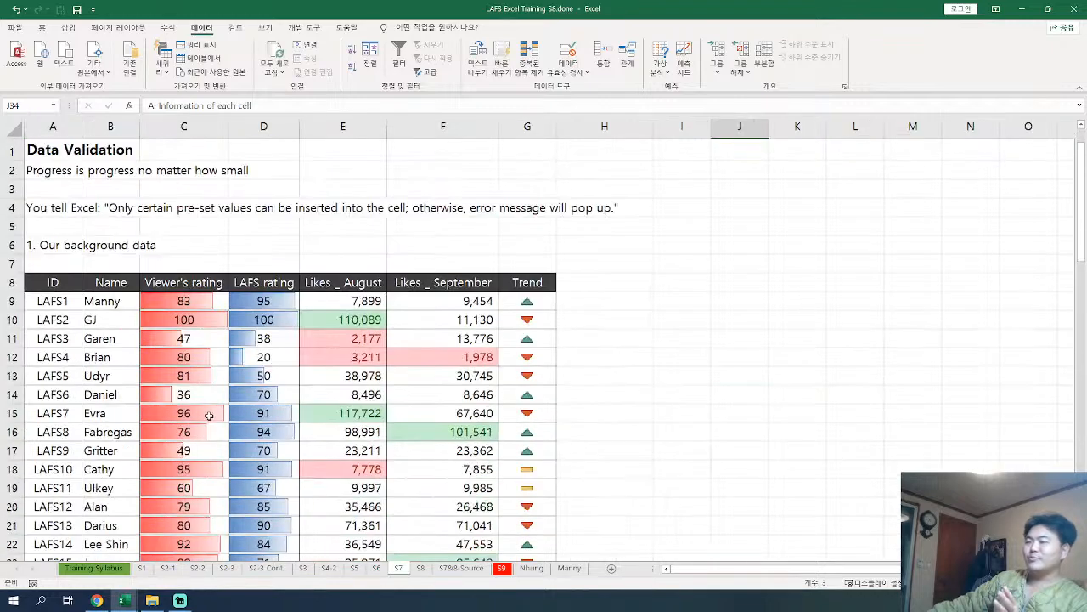
click(421, 567)
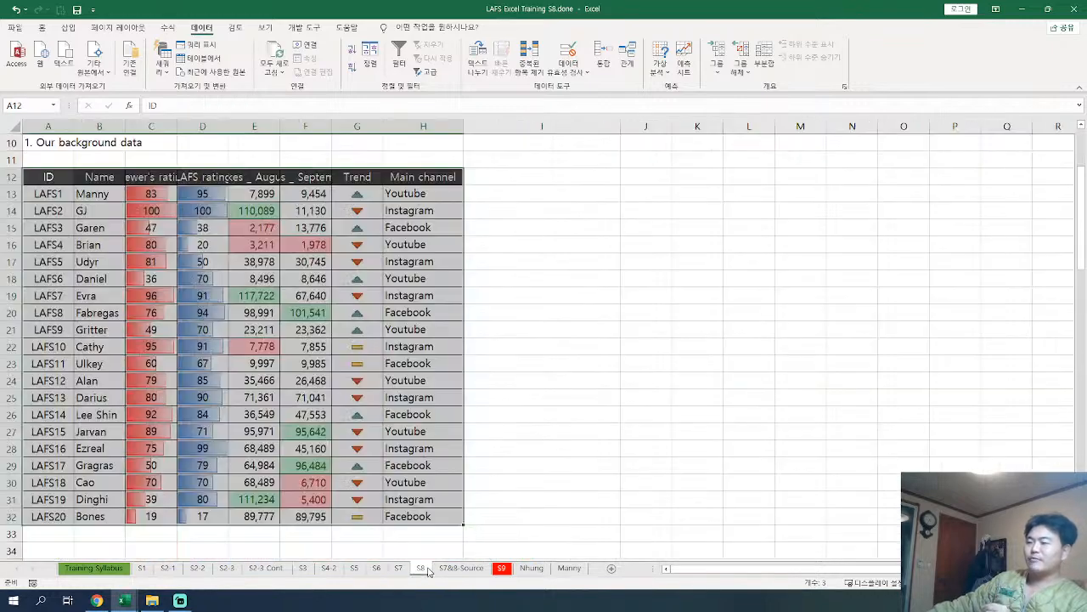
click(363, 195)
scroll(396, 359, down, 7)
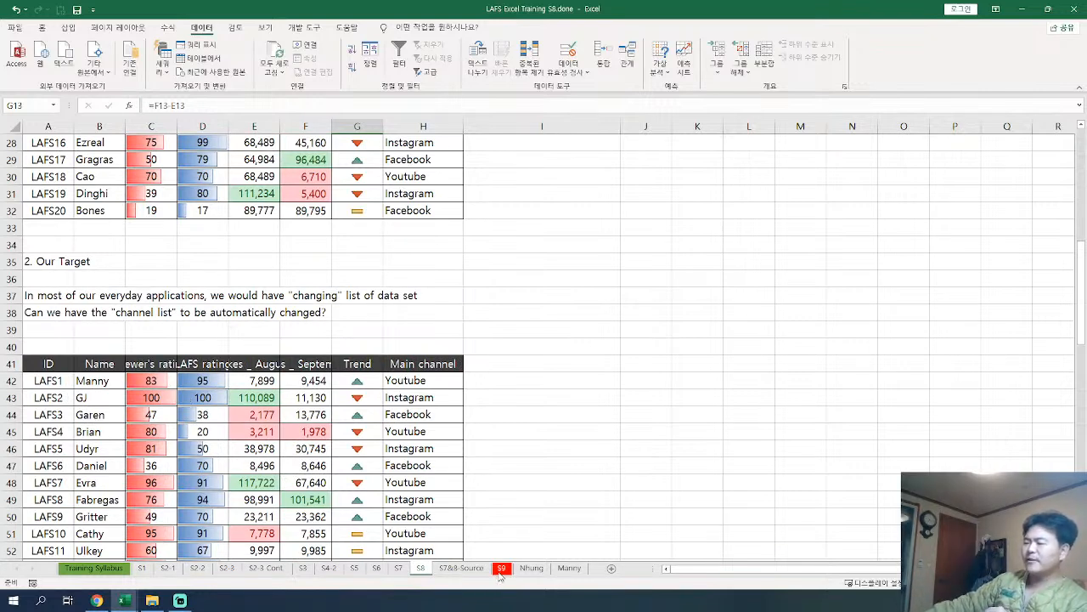
Step: Return to sheet S9 and look over its background data table, stopping at the ID header in A12
click(501, 567)
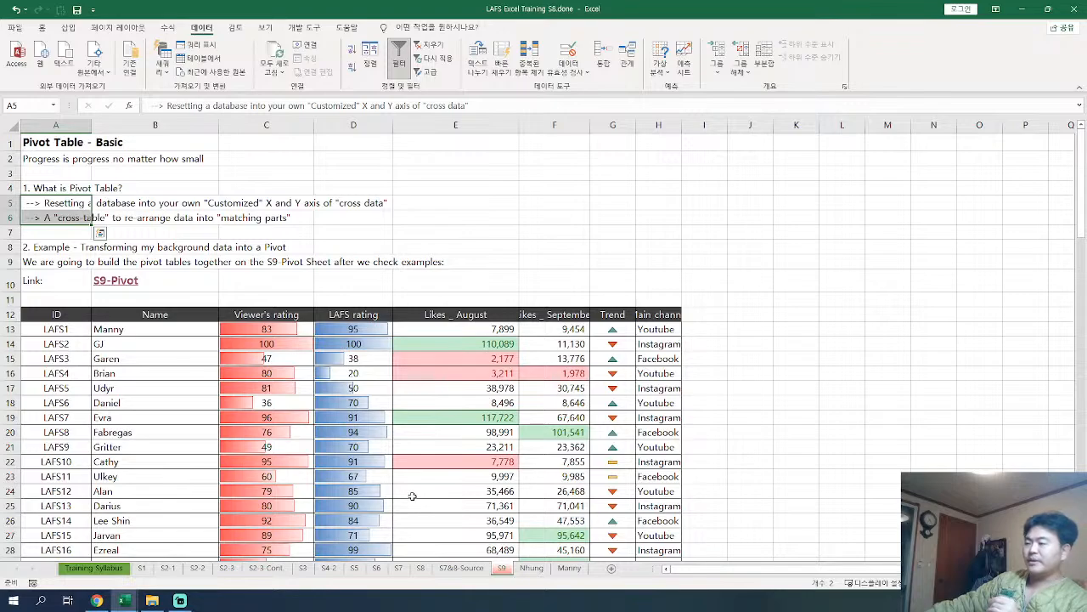
scroll(412, 496, down, 1)
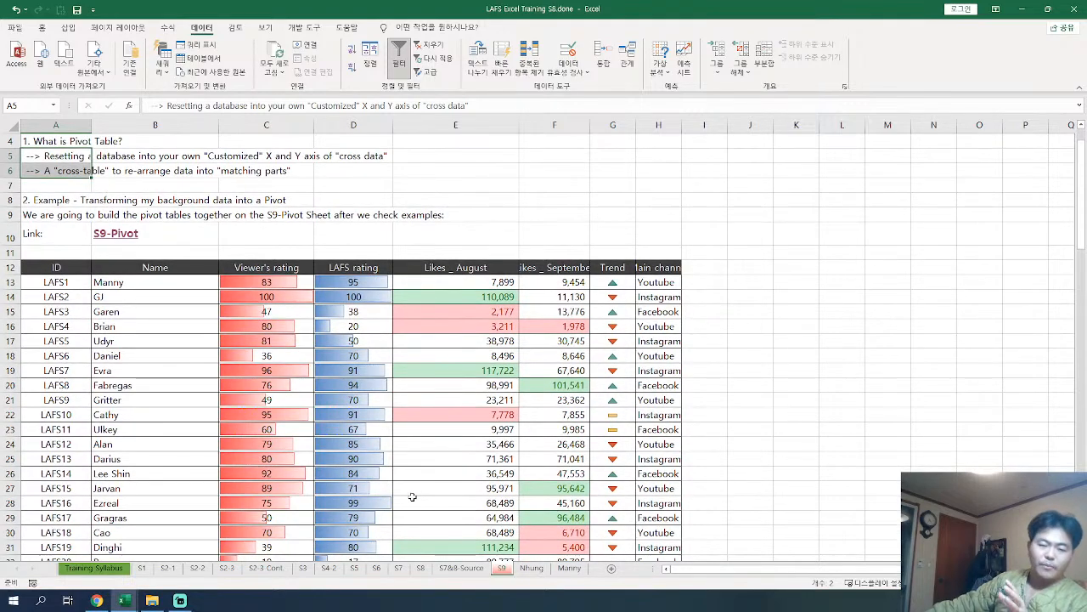
scroll(412, 494, down, 2)
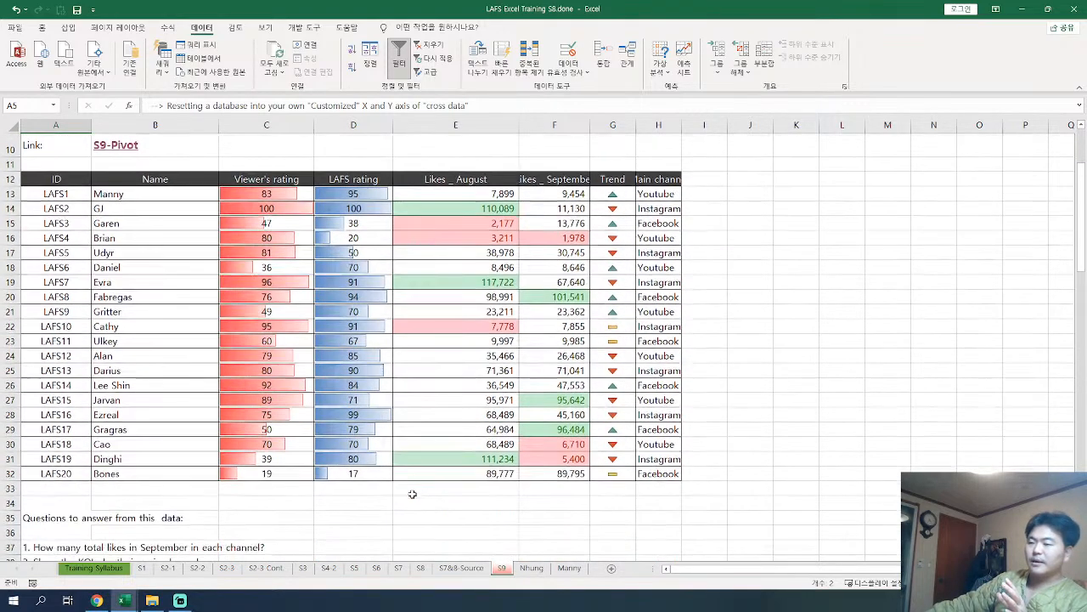
scroll(412, 494, up, 1)
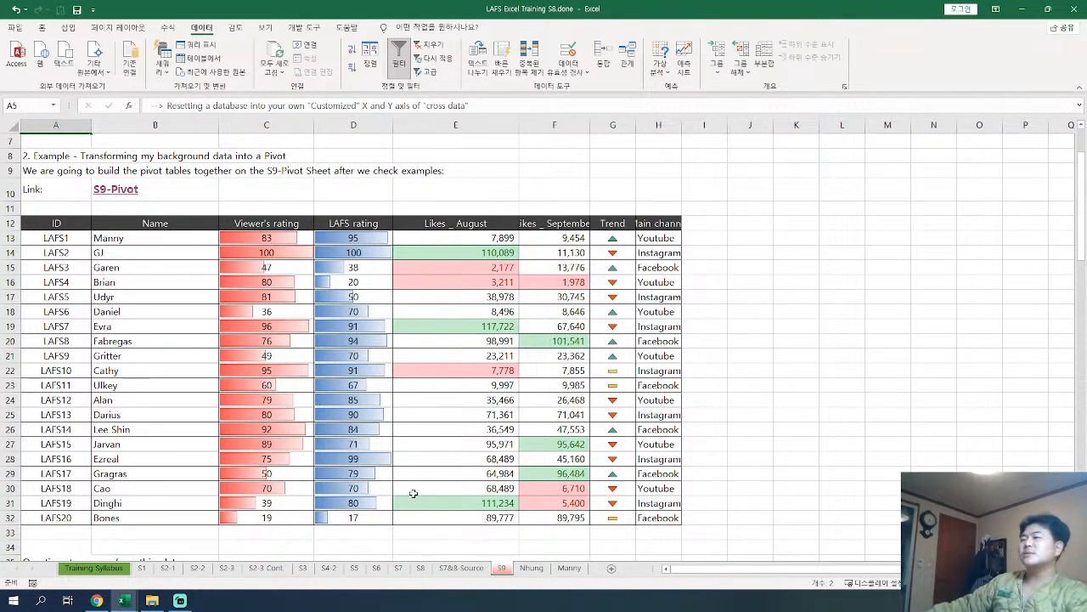
click(65, 223)
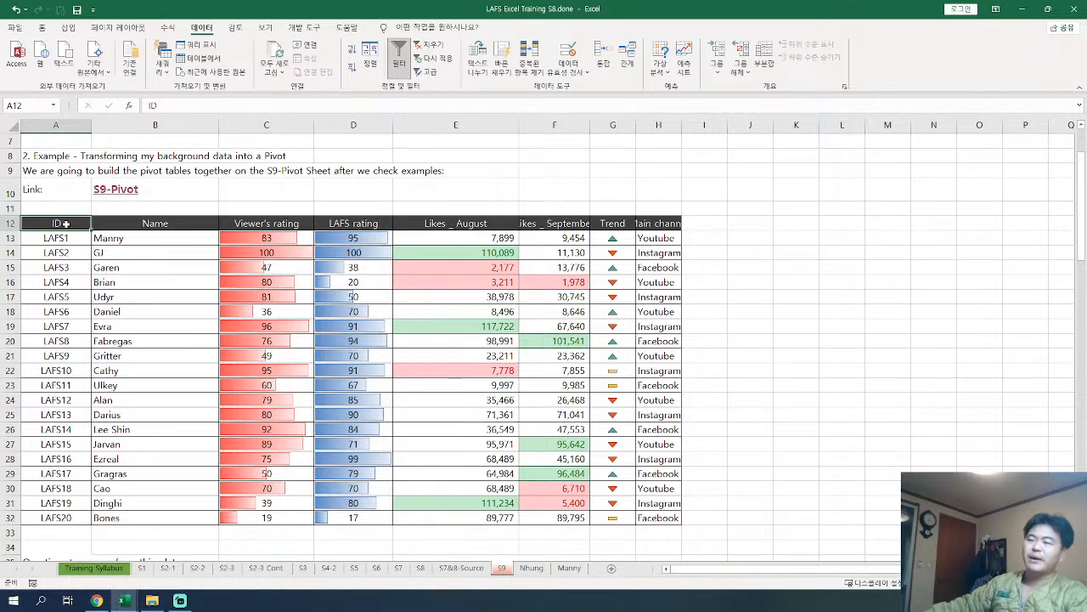
Step: Highlight the list of questions in A37:A41 and go back to the pivot table definition in A5
scroll(131, 251, down, 2)
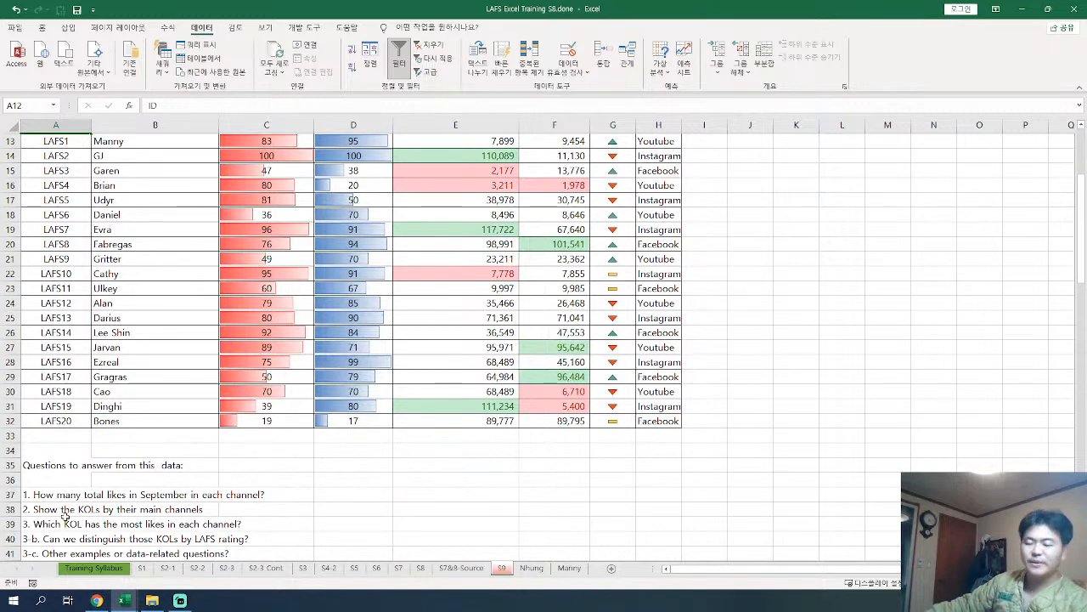
drag(61, 497, 61, 552)
scroll(62, 509, up, 4)
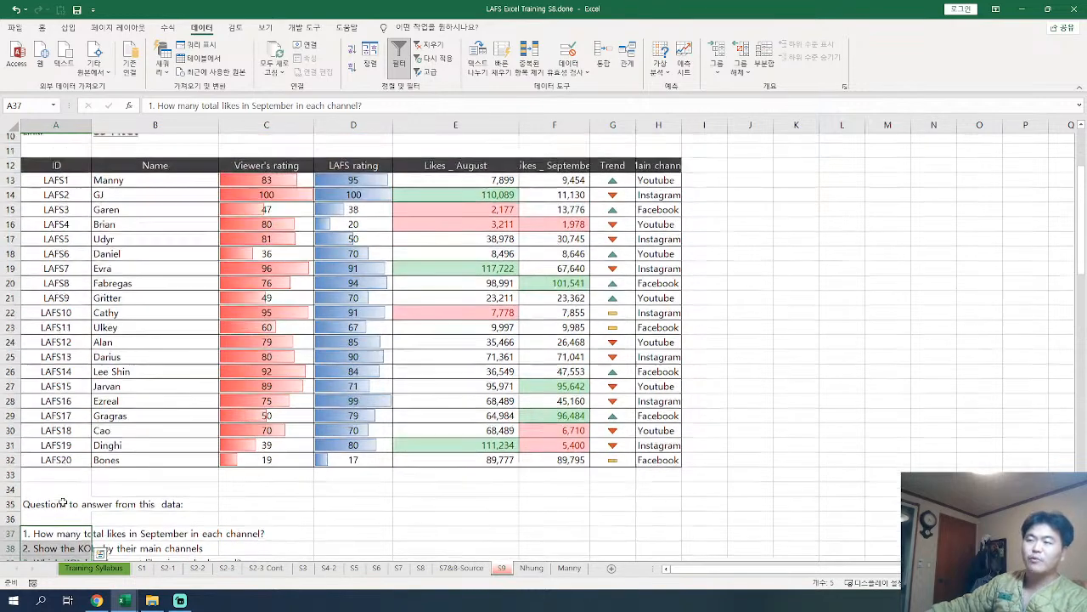
click(48, 202)
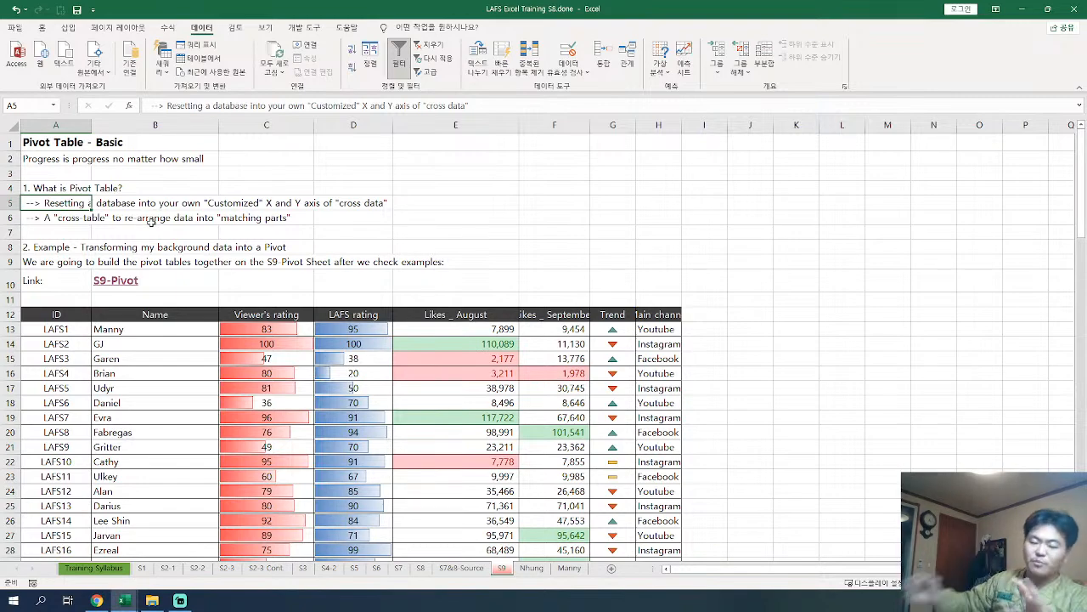
Step: Reread the questions in A37:A41, focusing on the KOLs by main channel and the total September likes per channel
scroll(115, 211, down, 6)
drag(58, 408, 61, 459)
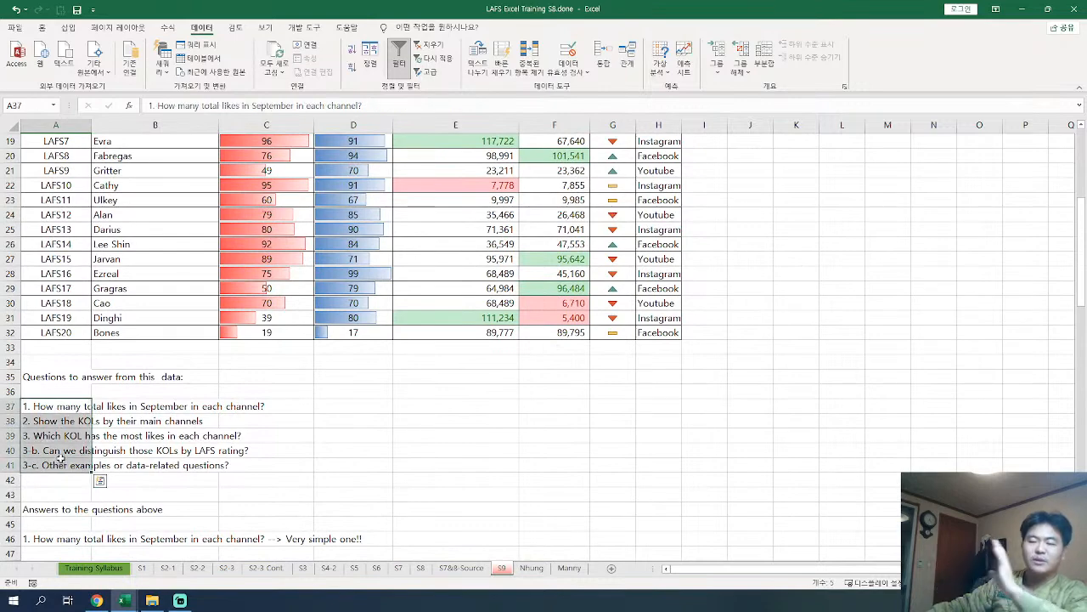
click(89, 422)
scroll(94, 441, up, 1)
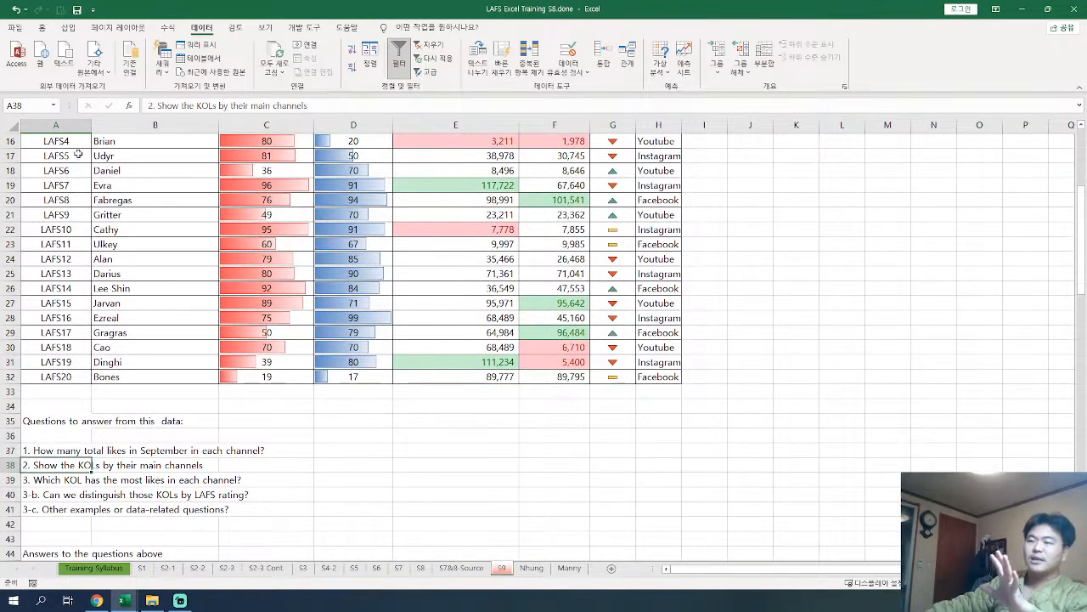
scroll(158, 348, up, 1)
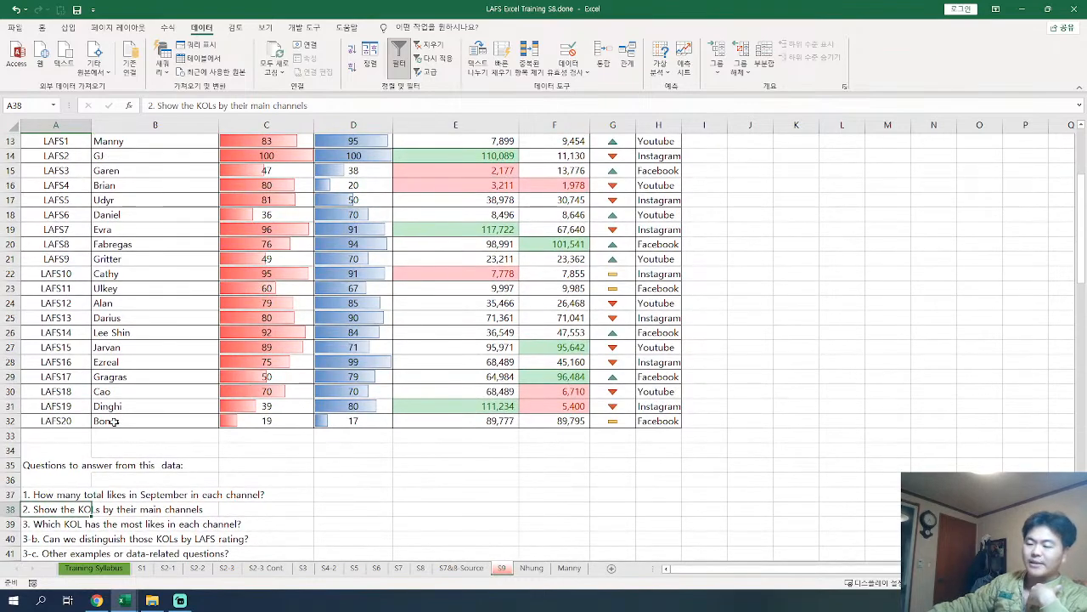
click(89, 496)
scroll(95, 496, down, 5)
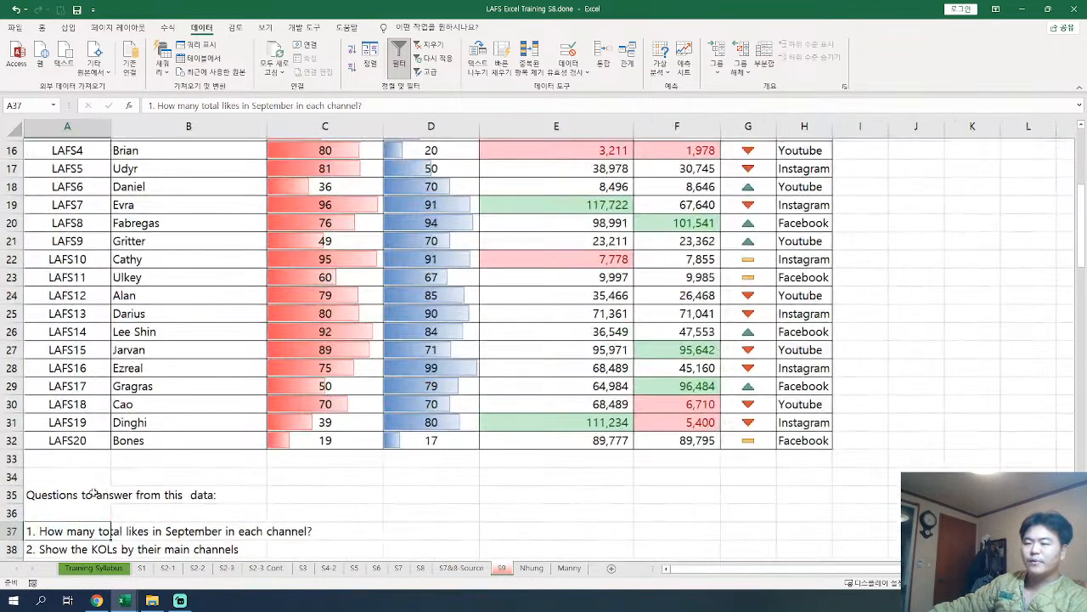
ctrl+scroll(95, 493, up, 3)
scroll(96, 488, up, 2)
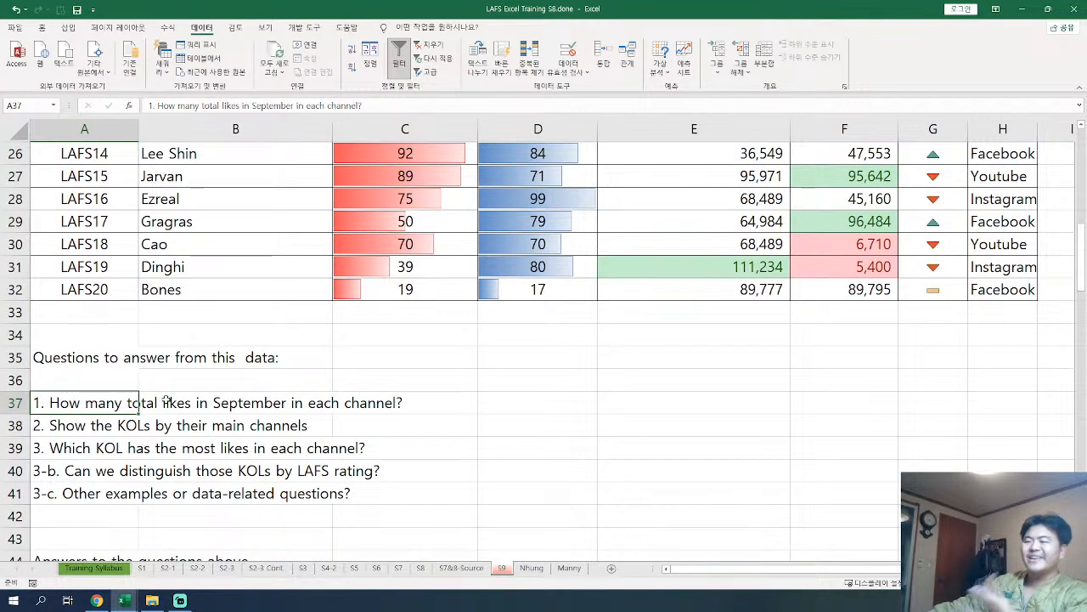
Step: Examine the August likes, September likes and Main channel columns of the S9 table one after another
scroll(331, 403, up, 4)
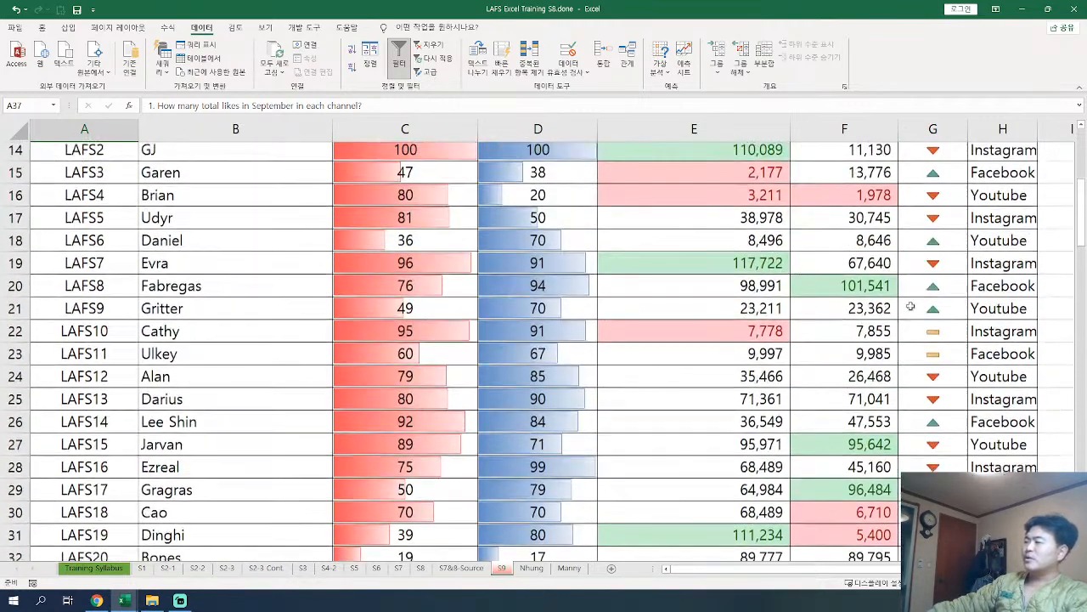
ctrl+scroll(485, 321, down, 1)
ctrl+scroll(485, 321, down, 2)
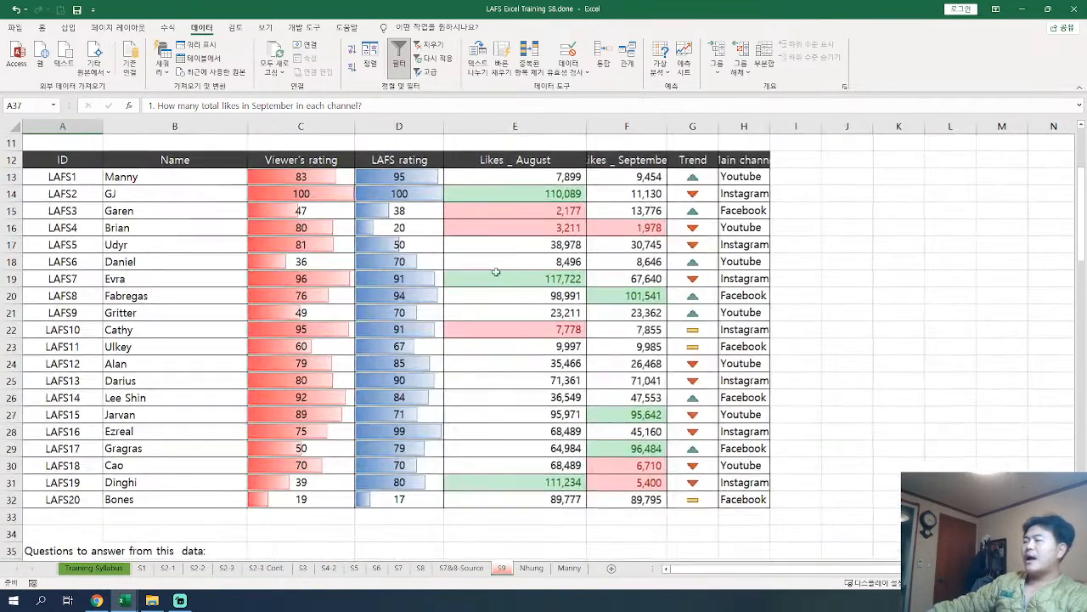
drag(510, 175, 501, 482)
drag(627, 177, 601, 510)
drag(743, 160, 732, 493)
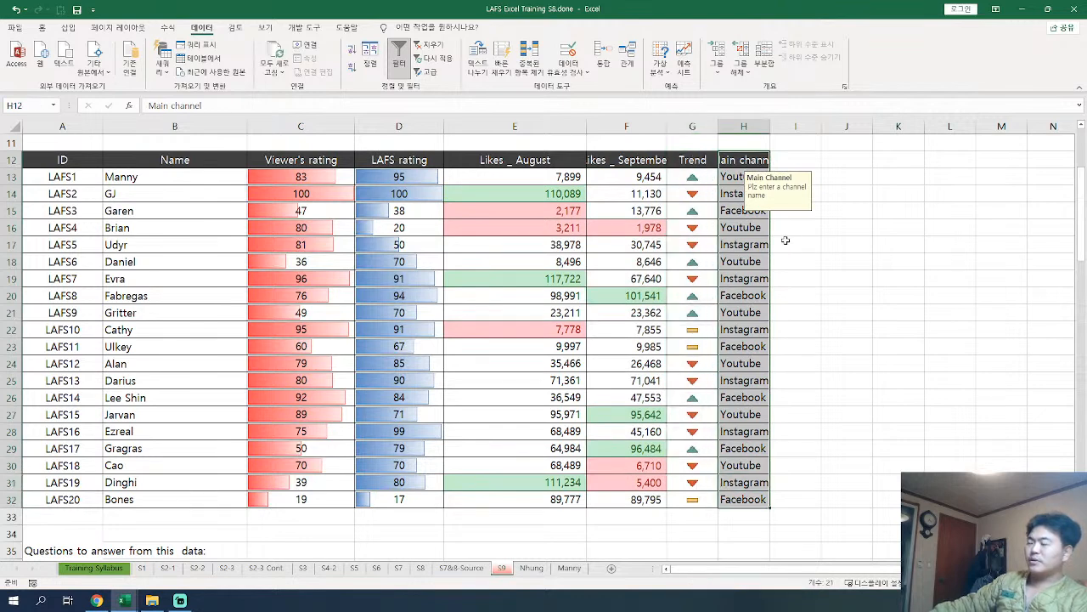
Step: Examine the Main channel entries in H13:H32, including the Youtube cell H27 and the Instagram cell H19
click(761, 245)
click(763, 178)
click(775, 180)
click(750, 178)
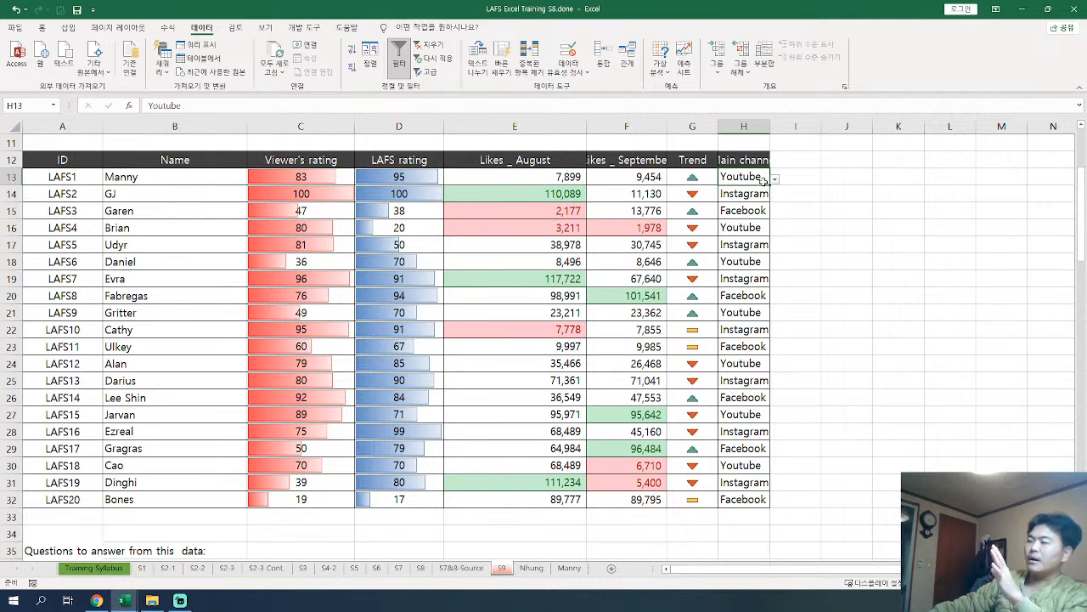
drag(753, 175, 749, 499)
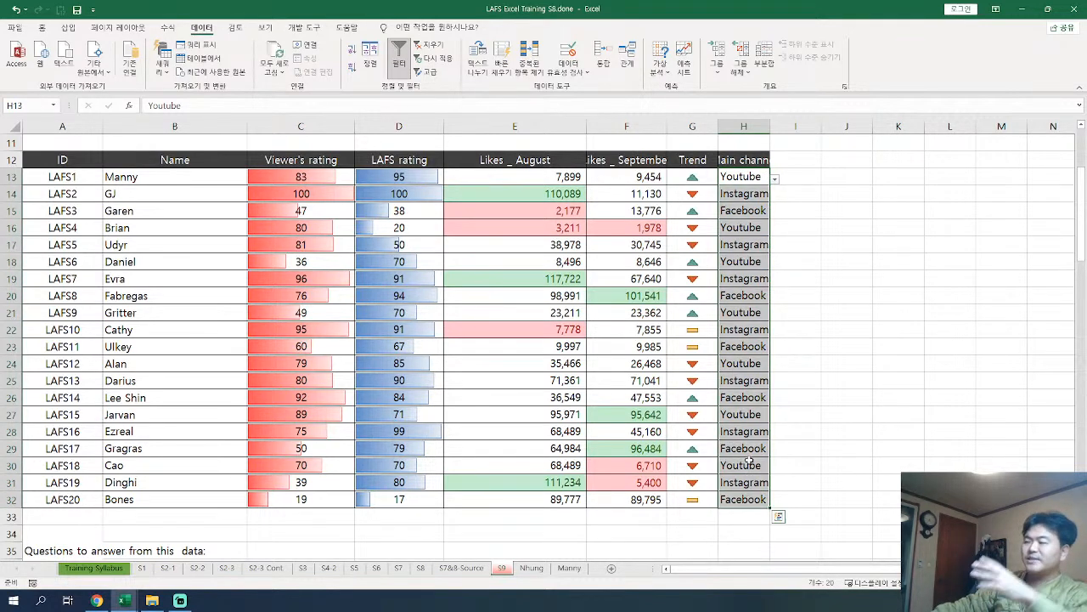
click(742, 418)
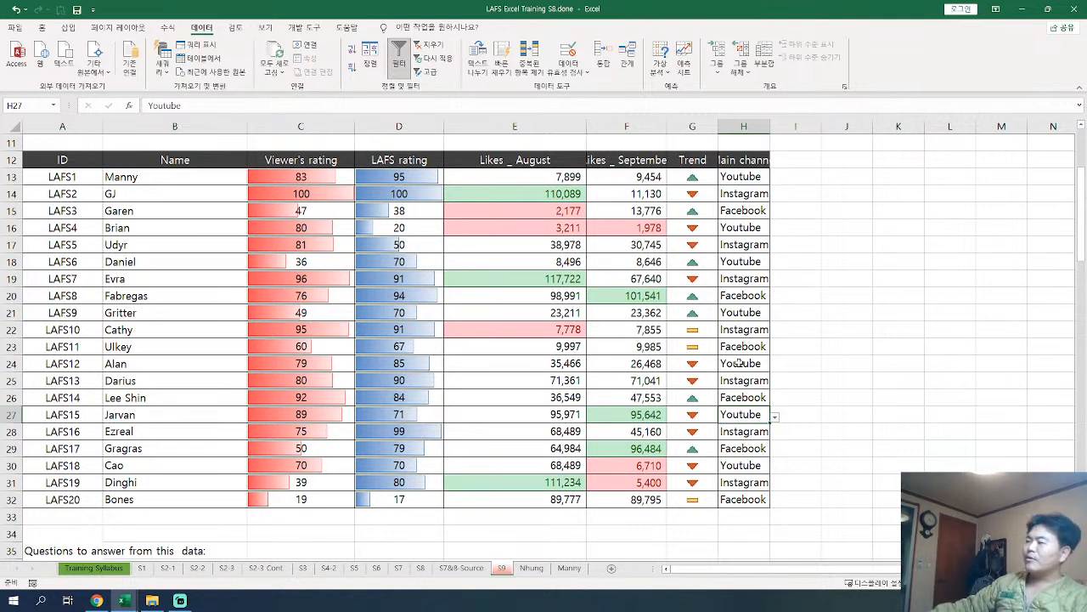
click(740, 282)
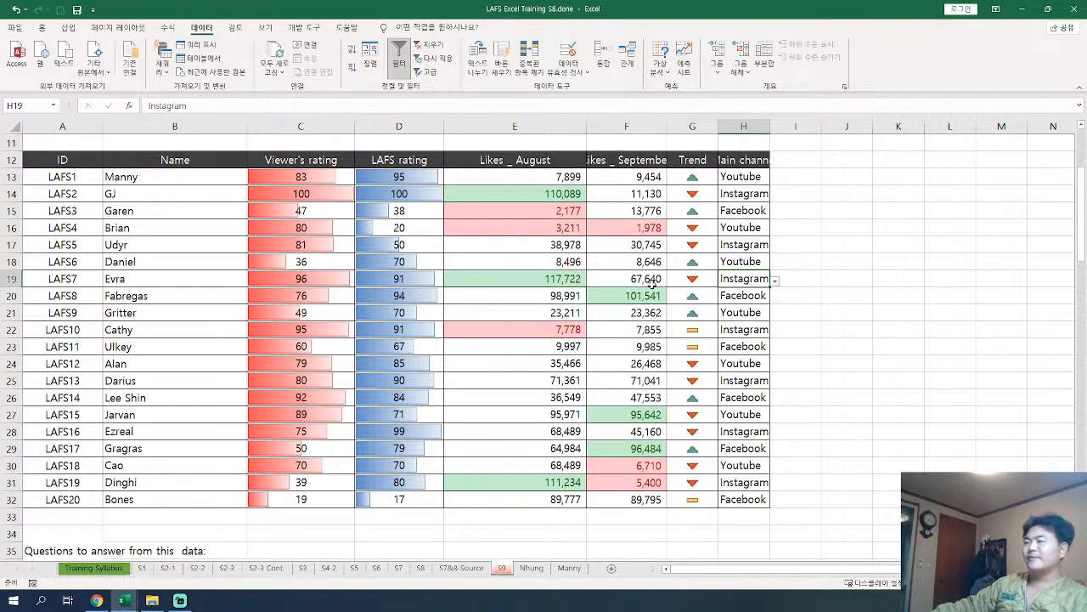
Step: Compare the questions below the table with its data and highlight the Main channel values in H13:H32
scroll(654, 301, down, 2)
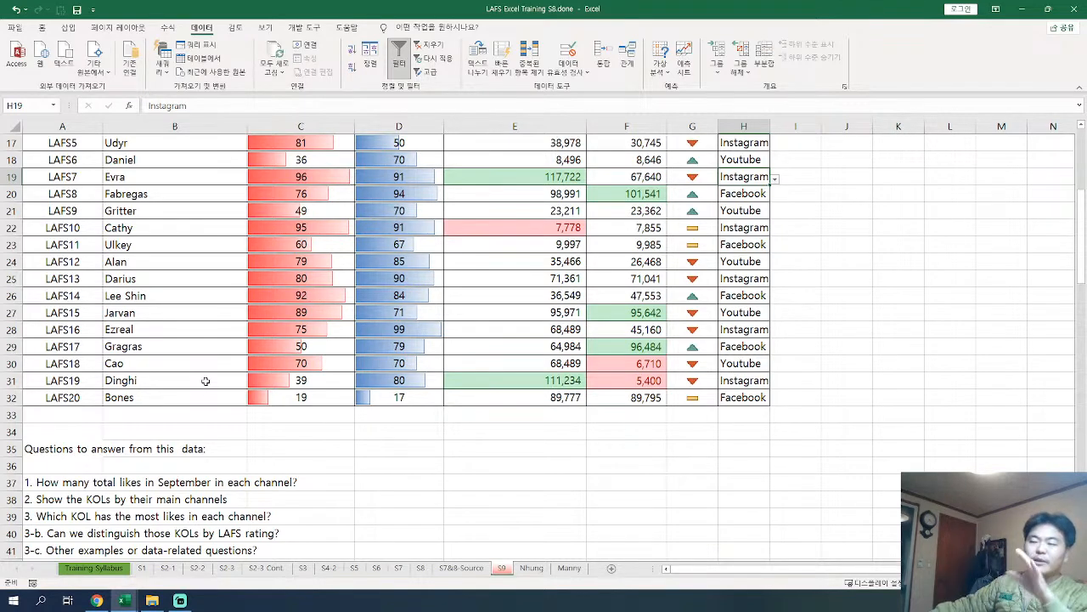
scroll(204, 380, up, 3)
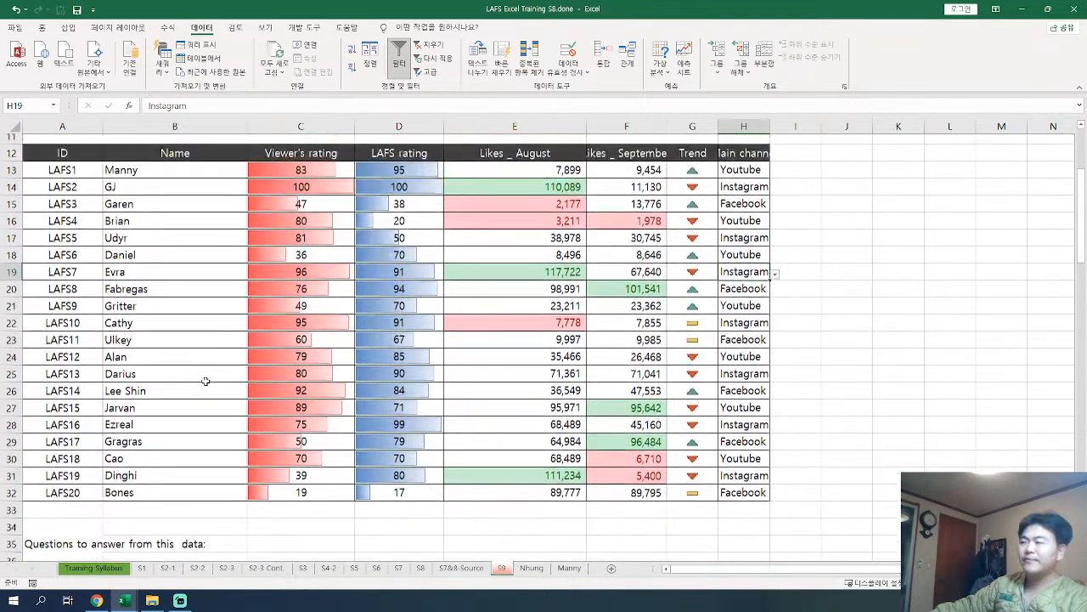
drag(730, 238, 751, 526)
drag(749, 255, 752, 526)
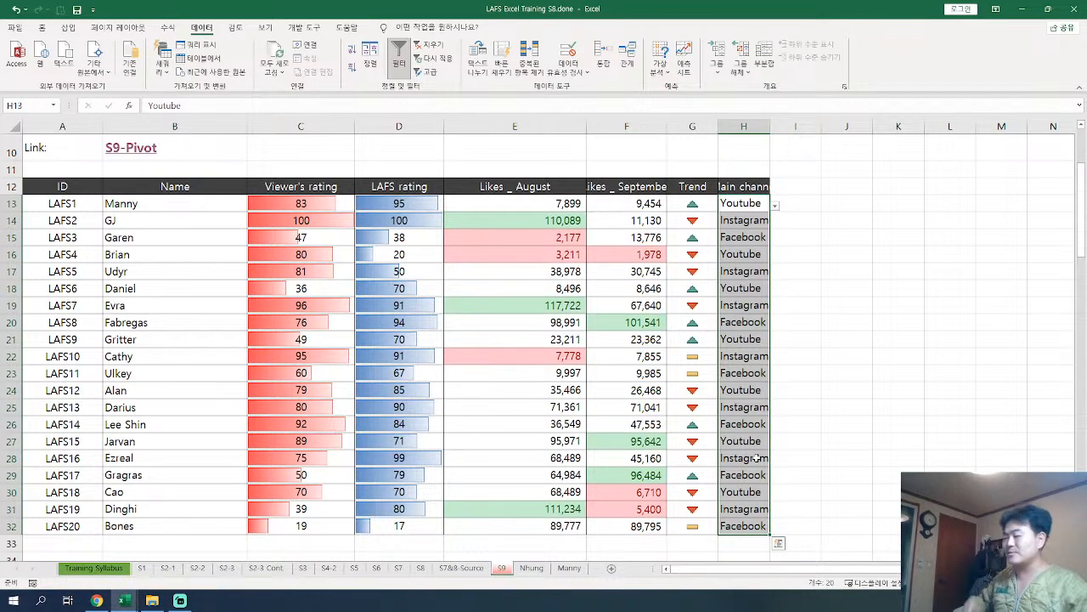
Step: Read questions 2 and 3 in A38:A39 and relate them to the Main channel and August likes columns
scroll(745, 441, down, 1)
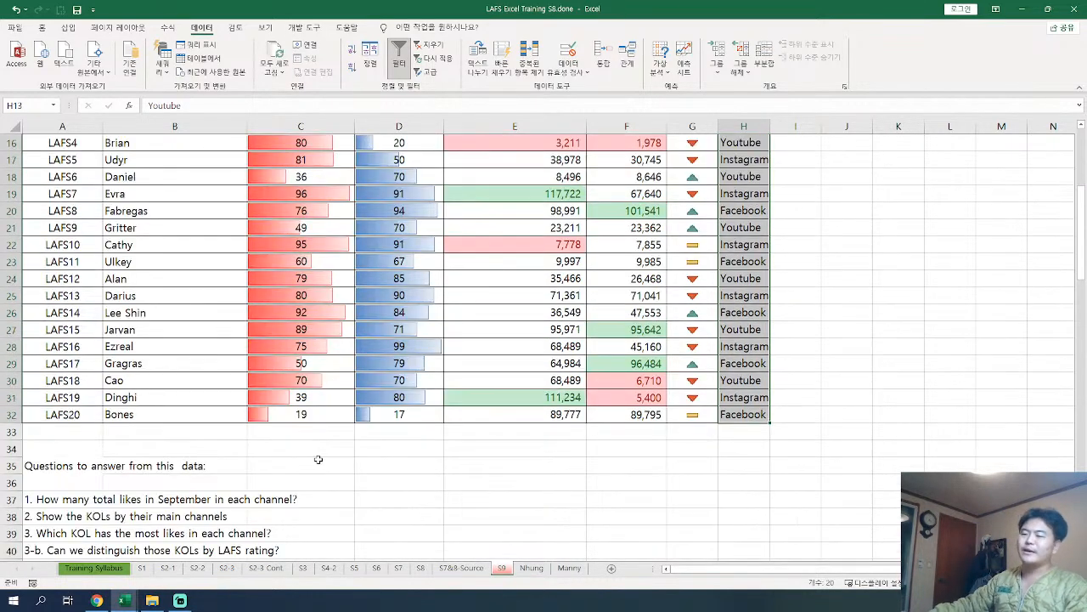
click(48, 517)
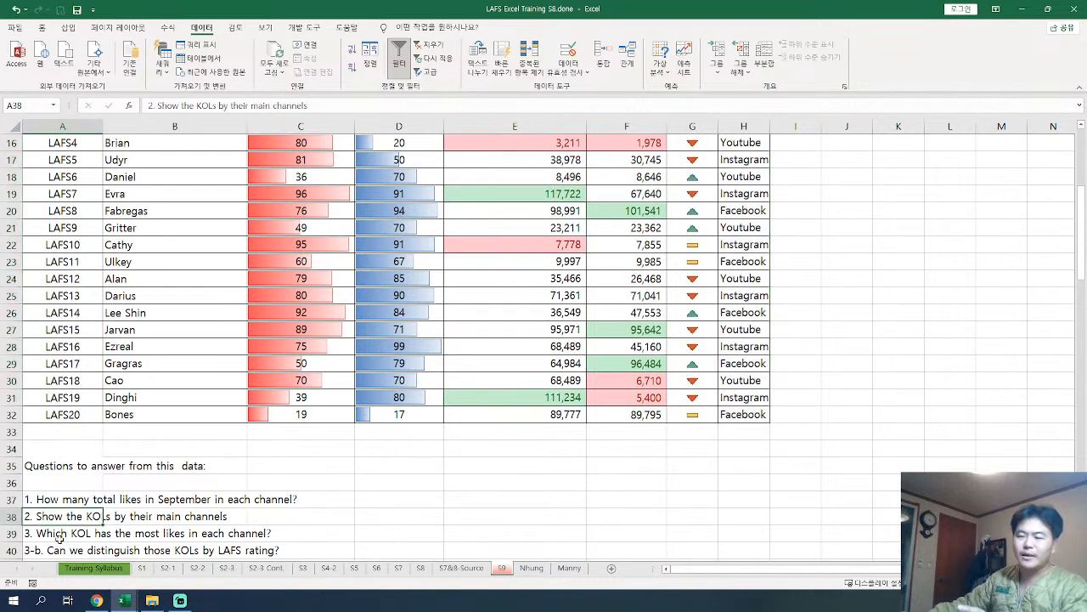
click(60, 534)
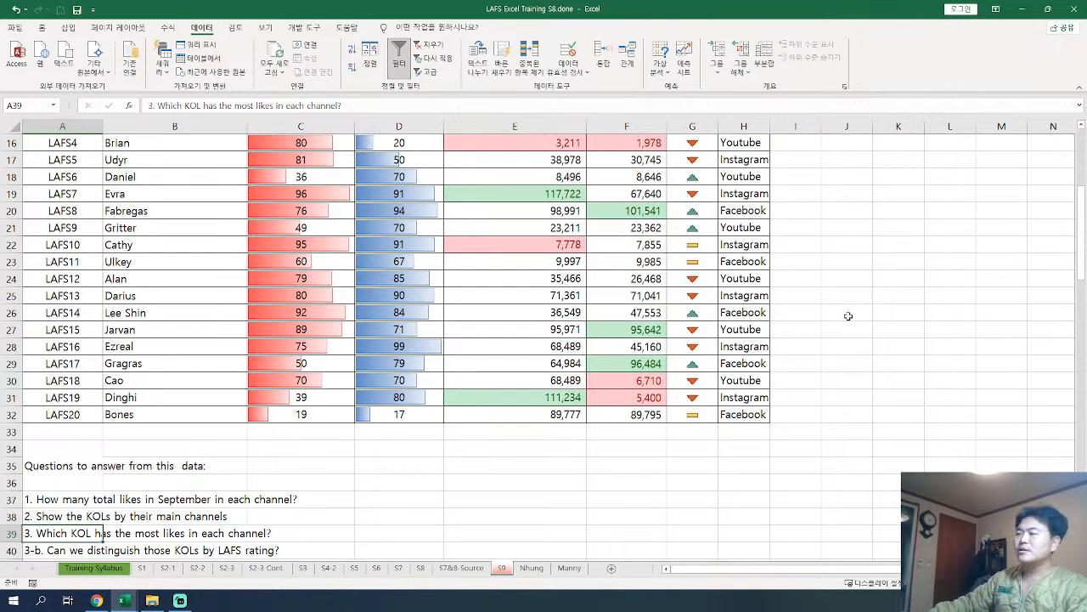
scroll(846, 315, up, 2)
click(752, 202)
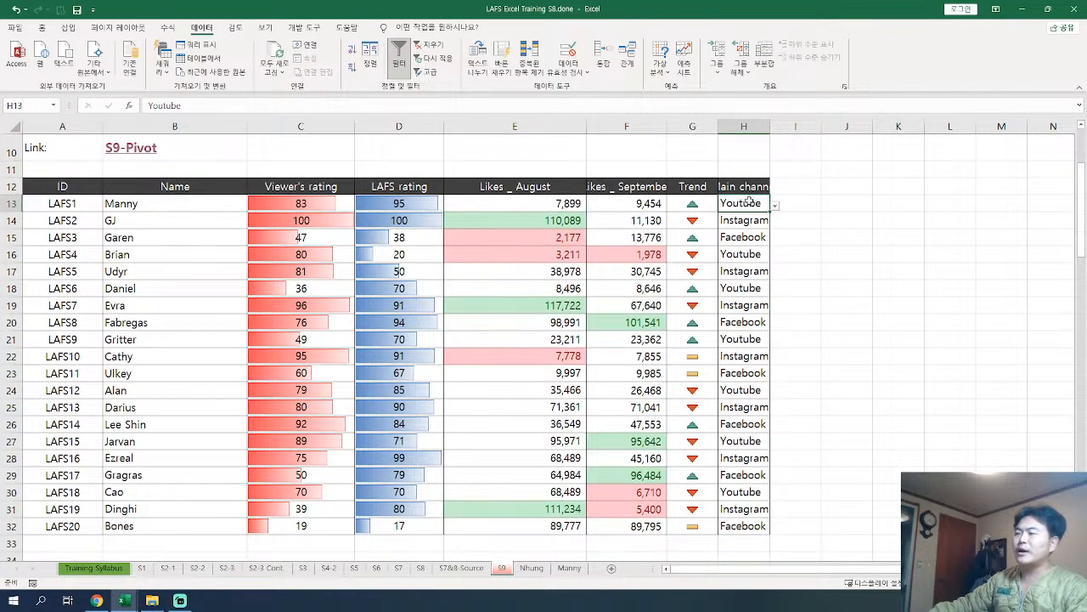
drag(576, 207, 556, 544)
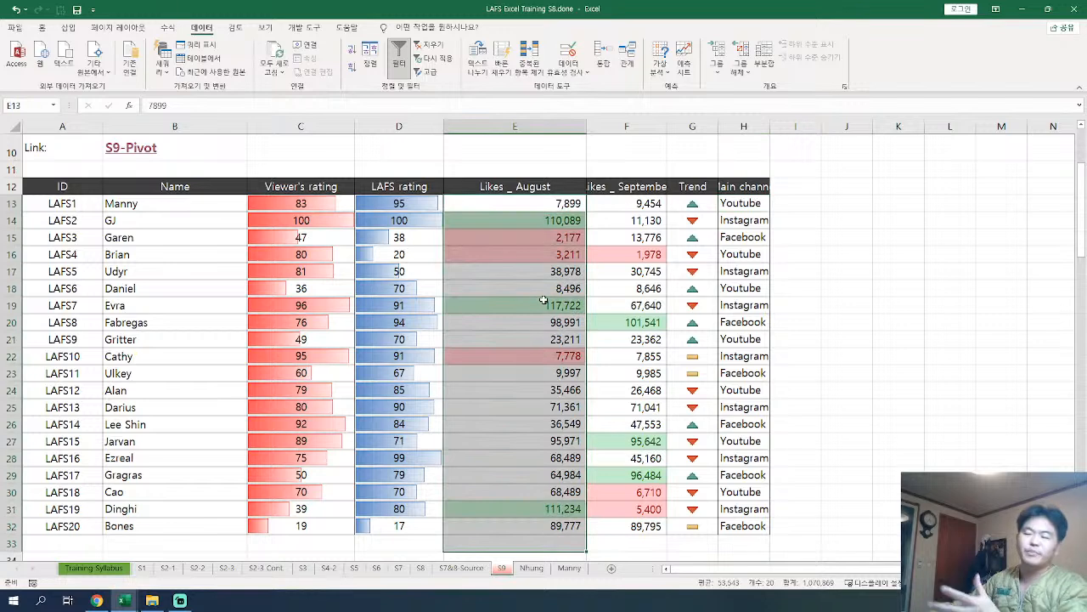
Step: Highlight the Name values in B13:B32 and compare them with the Main channel entry in H23
drag(174, 209, 165, 526)
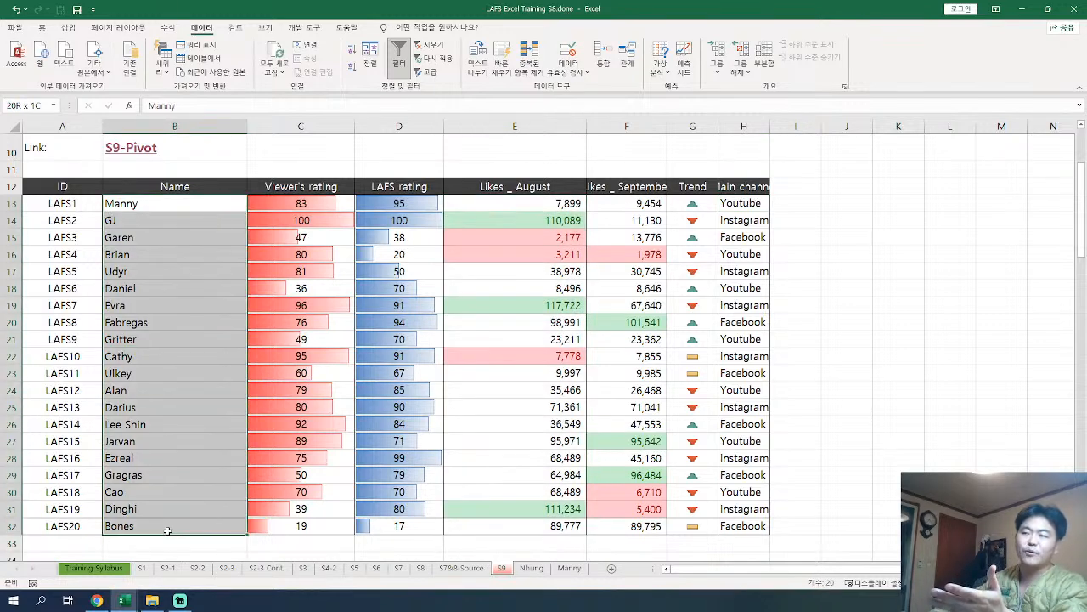
drag(161, 254, 162, 271)
click(174, 205)
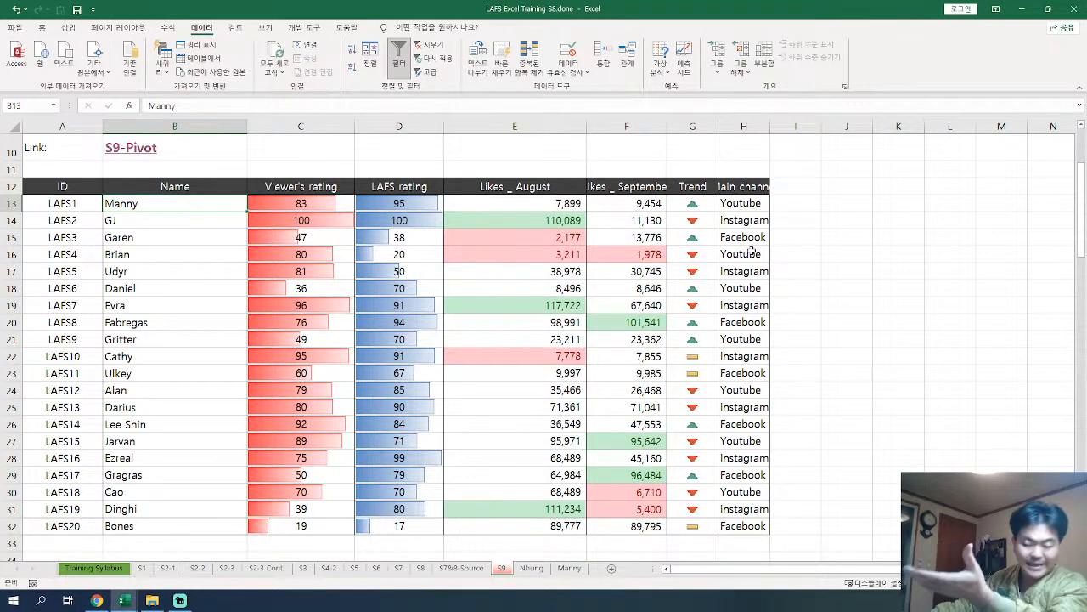
click(744, 374)
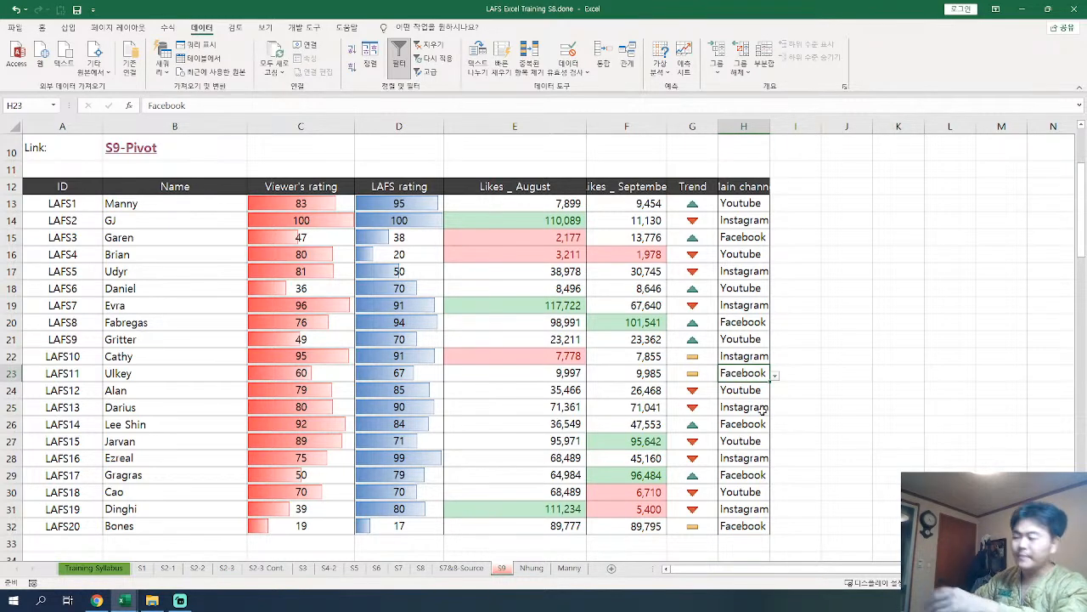
scroll(636, 394, down, 4)
scroll(639, 394, up, 3)
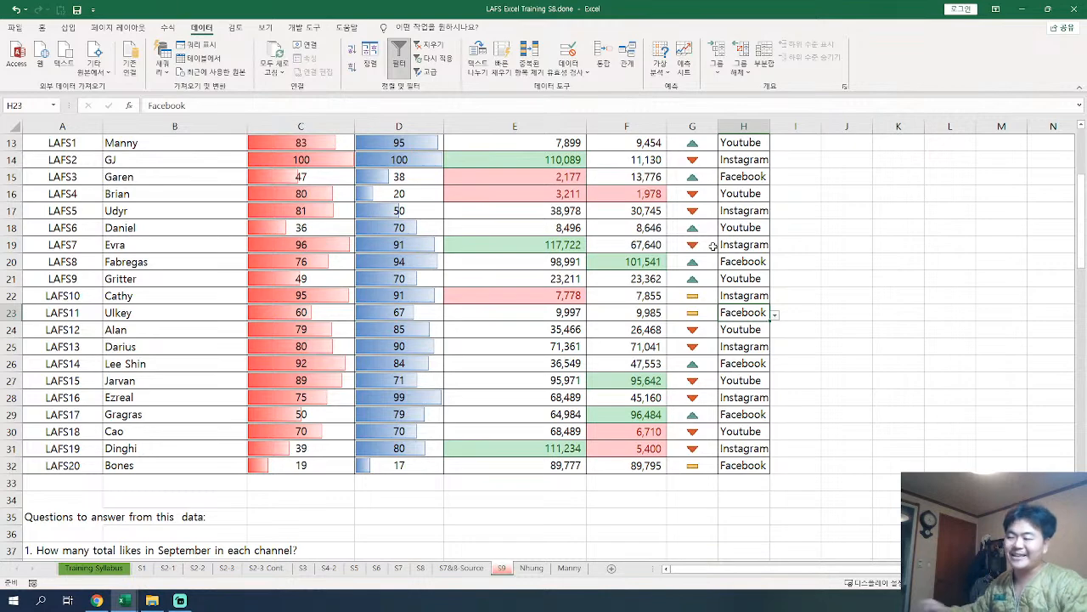
Step: Highlight the IDs in A13:A32 and relate them to the Main channel entry in H13
scroll(813, 175, up, 2)
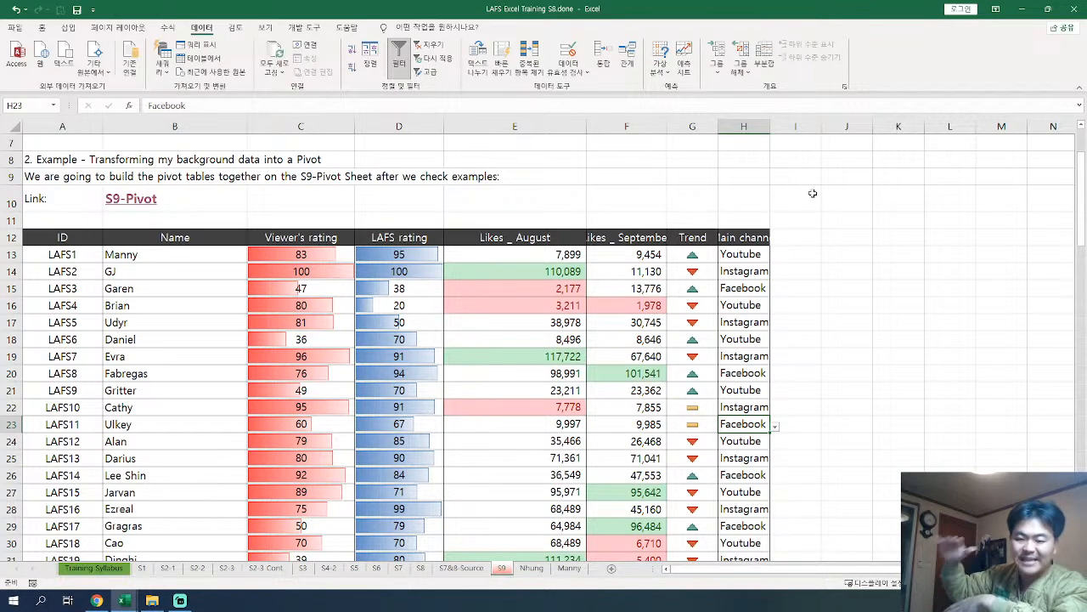
scroll(201, 290, down, 2)
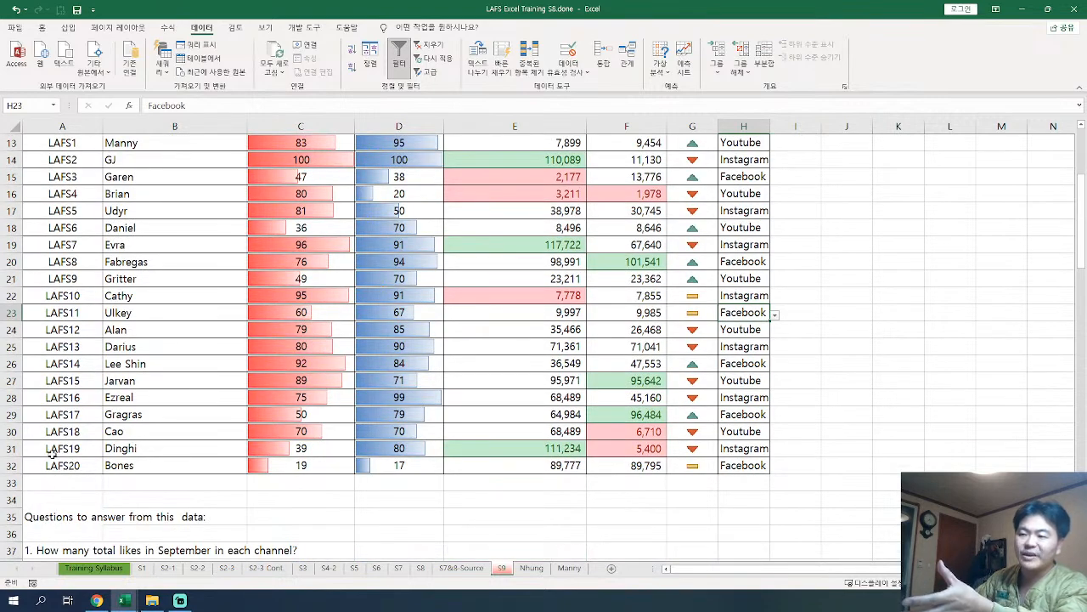
scroll(51, 455, up, 1)
drag(64, 520, 54, 201)
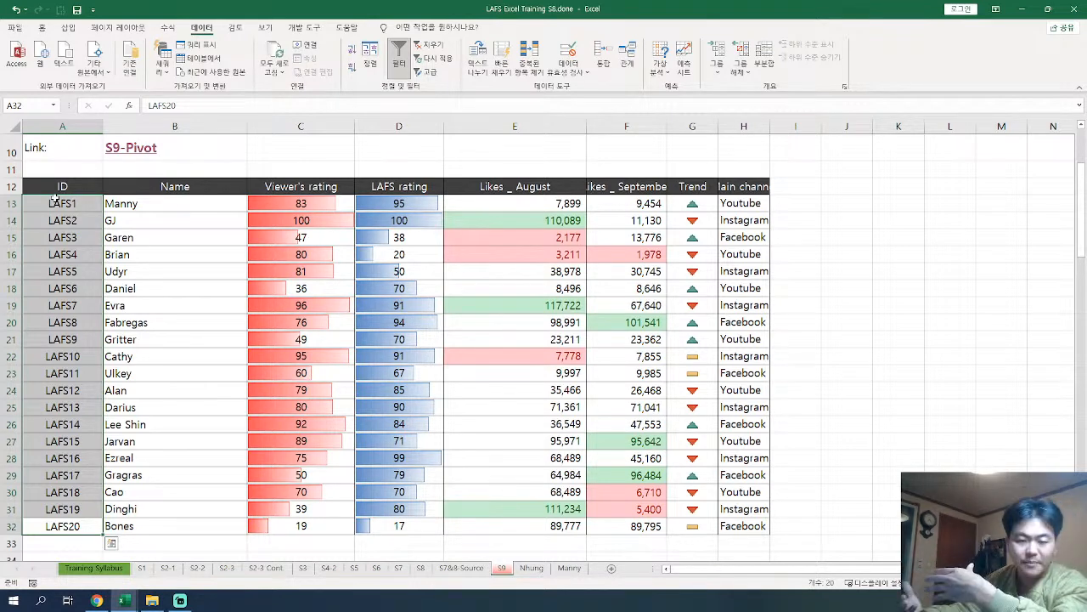
click(735, 202)
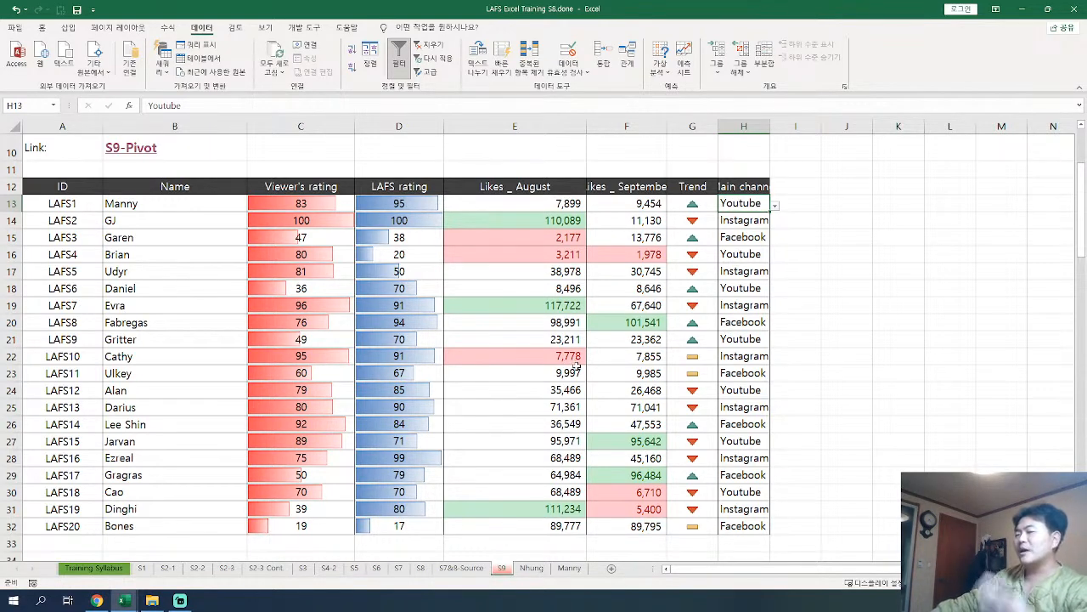
Step: Highlight the questions in A37:A41 and the pivot table definition in A5:A6
scroll(574, 363, down, 2)
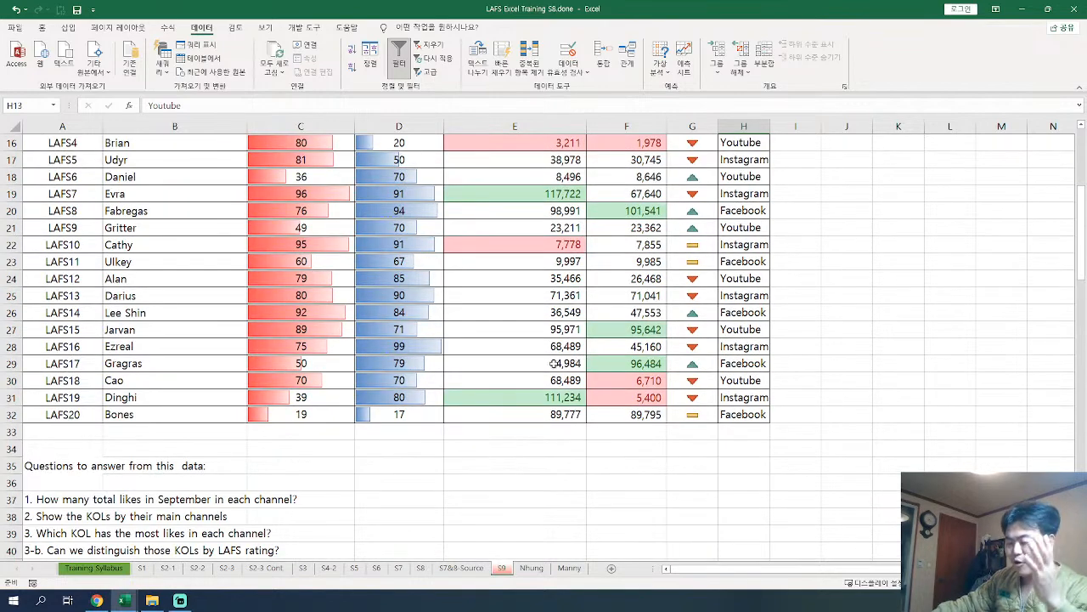
scroll(100, 490, down, 1)
drag(34, 448, 50, 515)
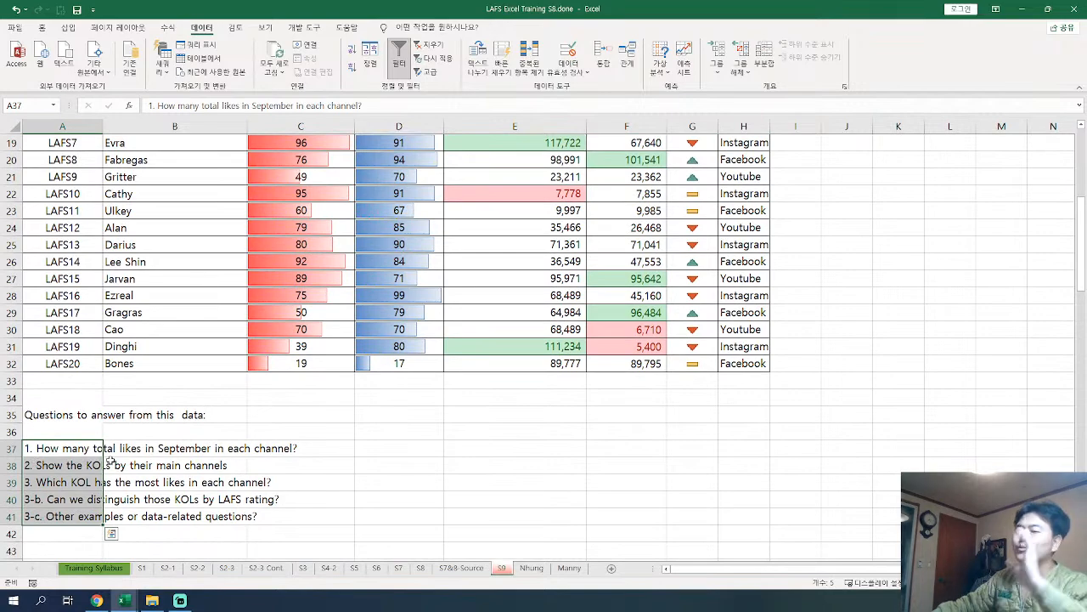
scroll(111, 461, up, 6)
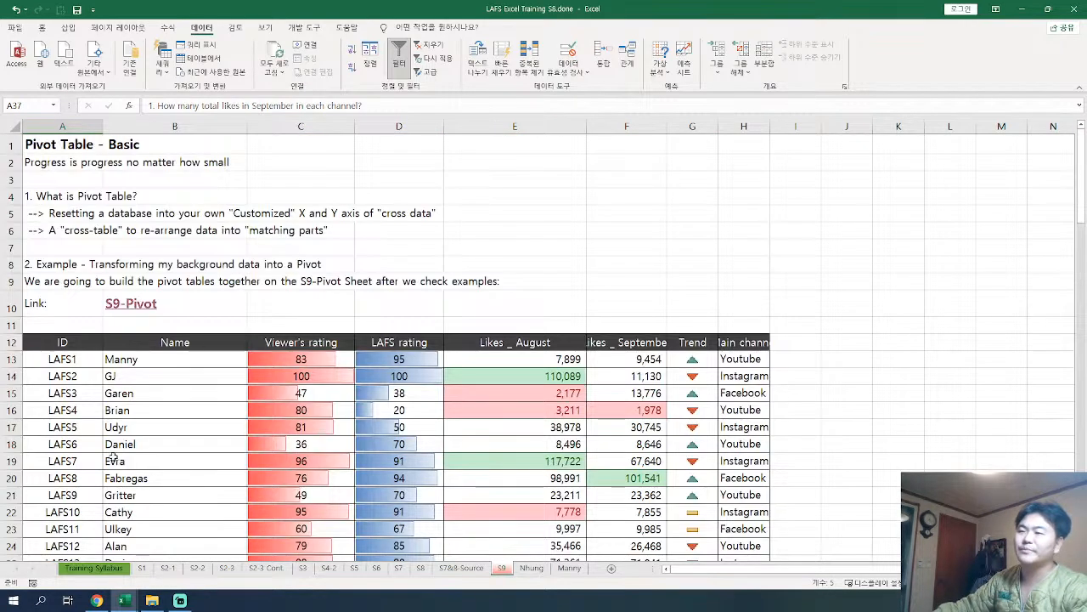
drag(79, 216, 77, 236)
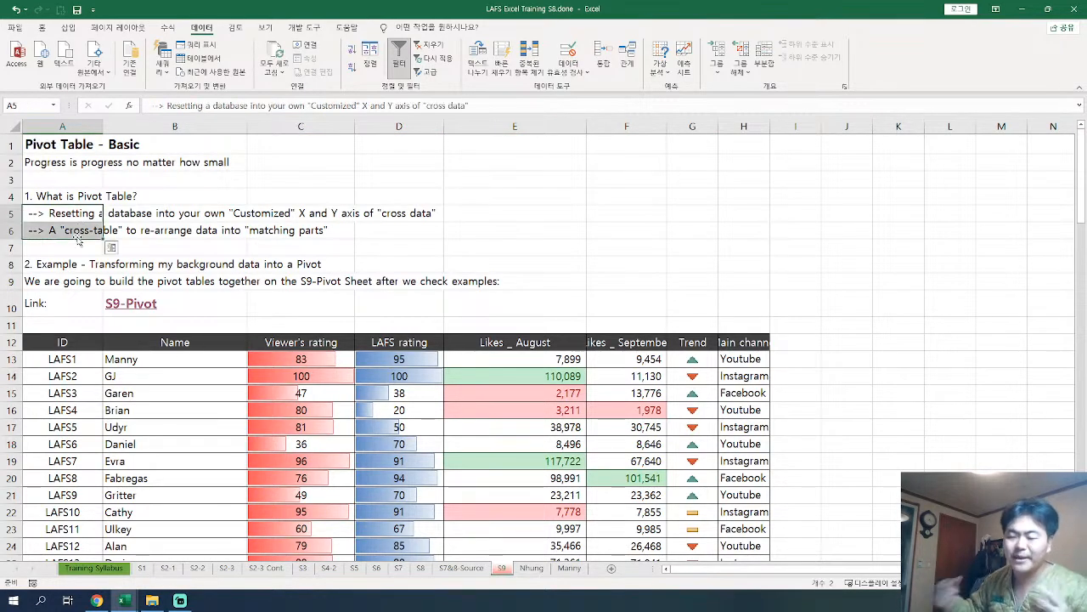
Step: Review the questions below the S9 table, starting at A37, and return to the source data
scroll(77, 238, down, 5)
click(64, 503)
drag(64, 522, 66, 550)
click(72, 479)
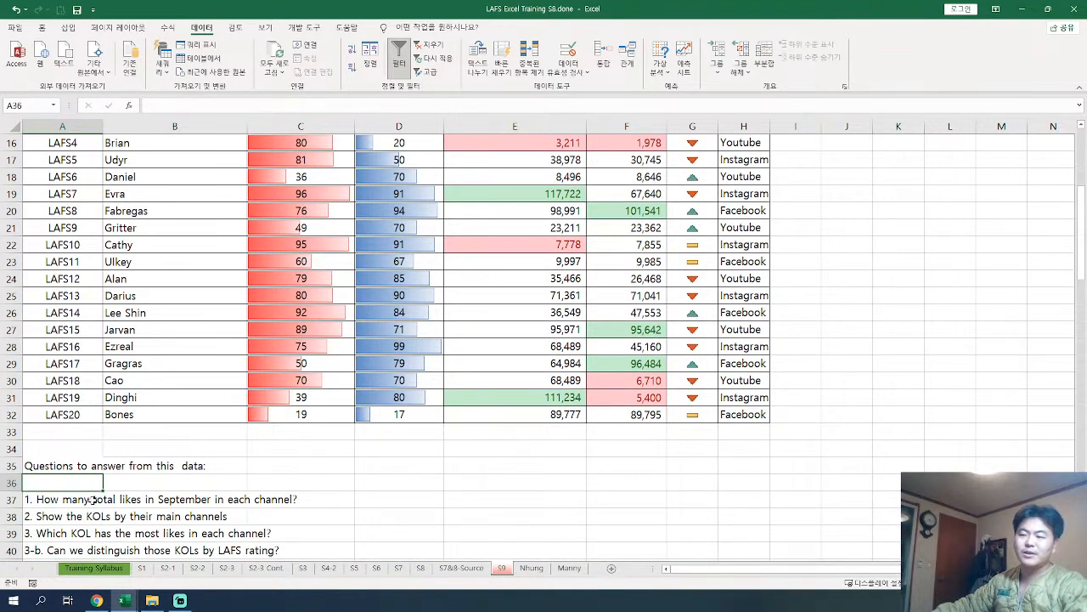
scroll(206, 474, up, 4)
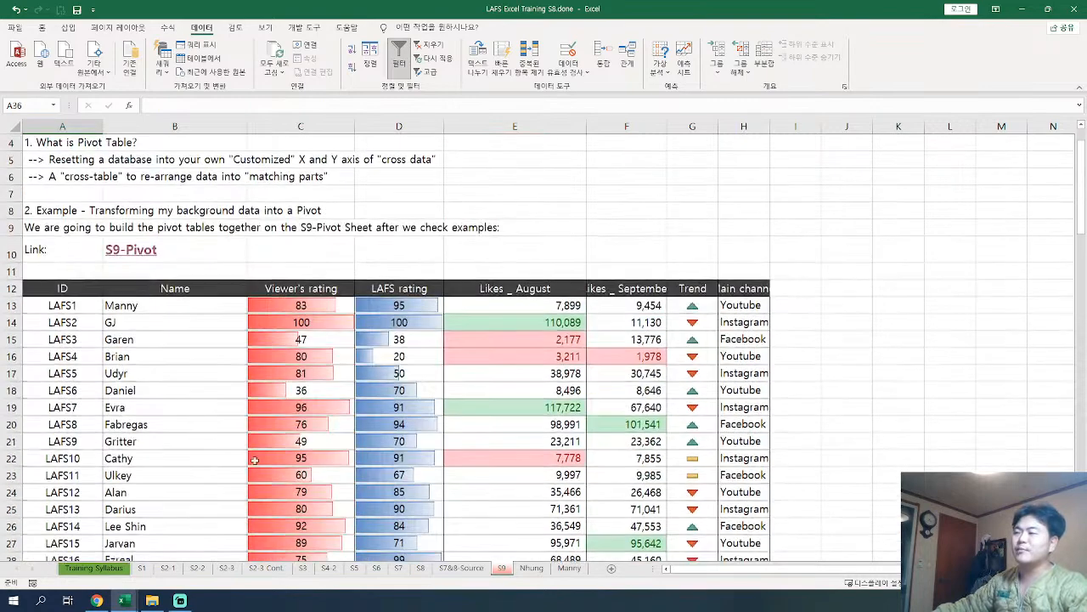
Step: Relate the Main channel entry in H13 to the two pivot table definition lines in A5 and A6
click(735, 305)
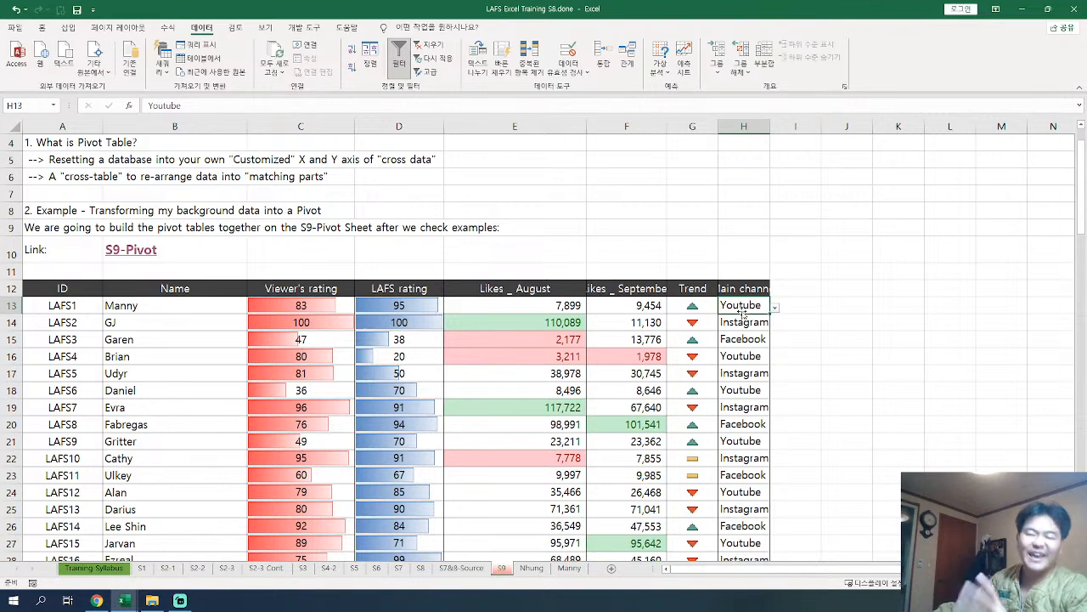
scroll(634, 349, up, 1)
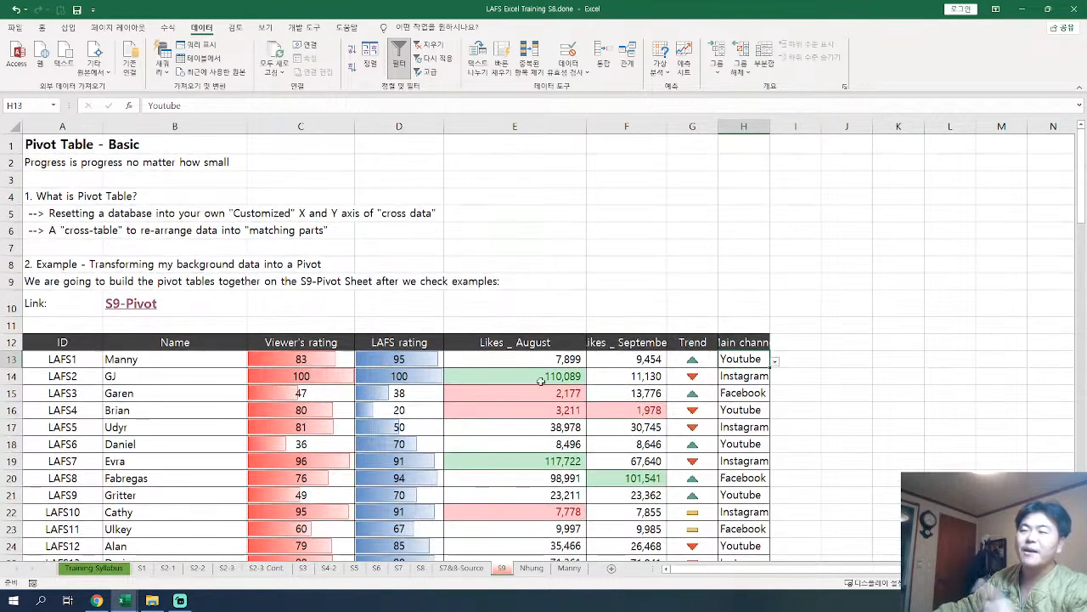
click(73, 214)
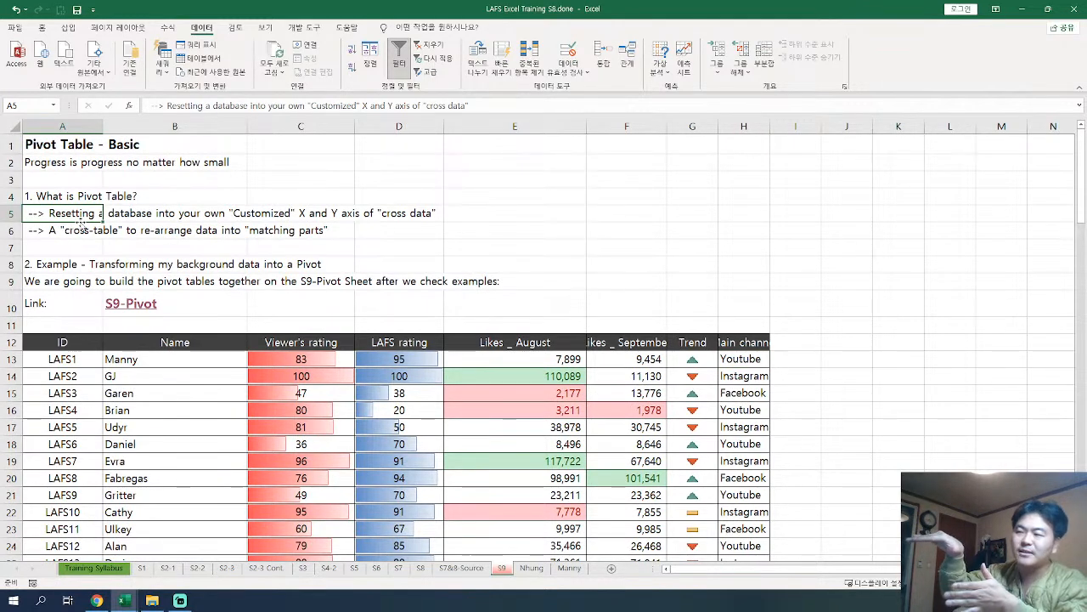
click(76, 235)
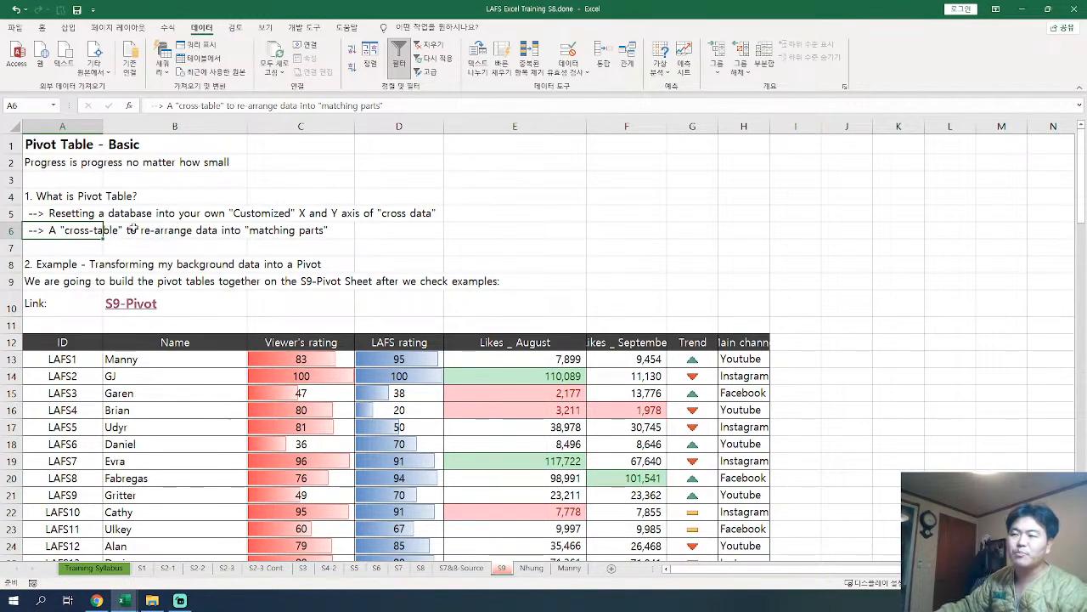
Step: Highlight the questions in A37:A40 and read question 1 about September likes in each channel
scroll(295, 237, down, 5)
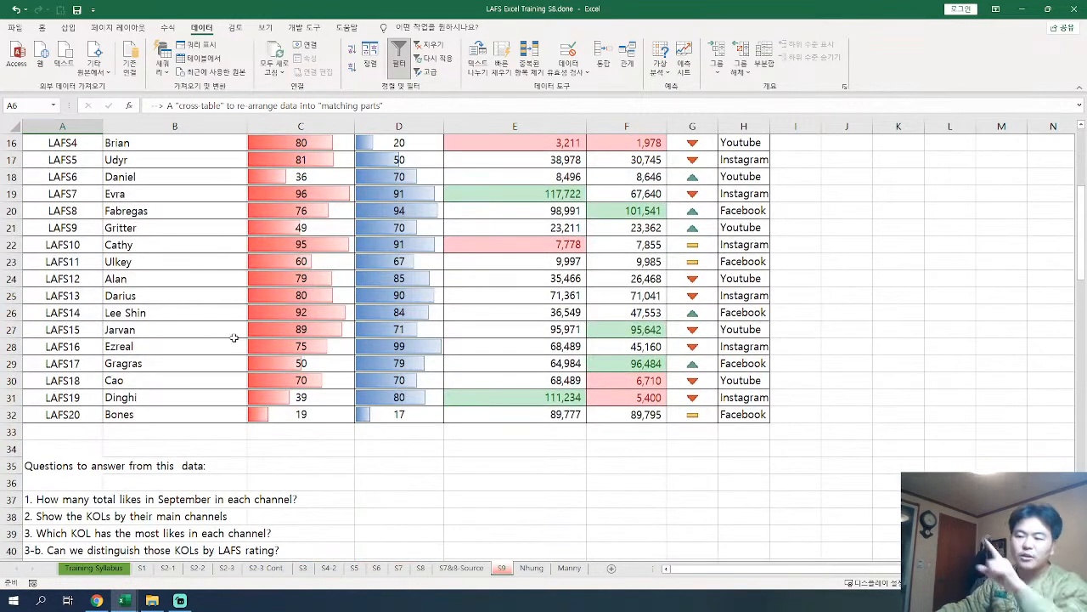
drag(66, 503, 71, 550)
click(73, 516)
drag(75, 502, 76, 550)
click(85, 502)
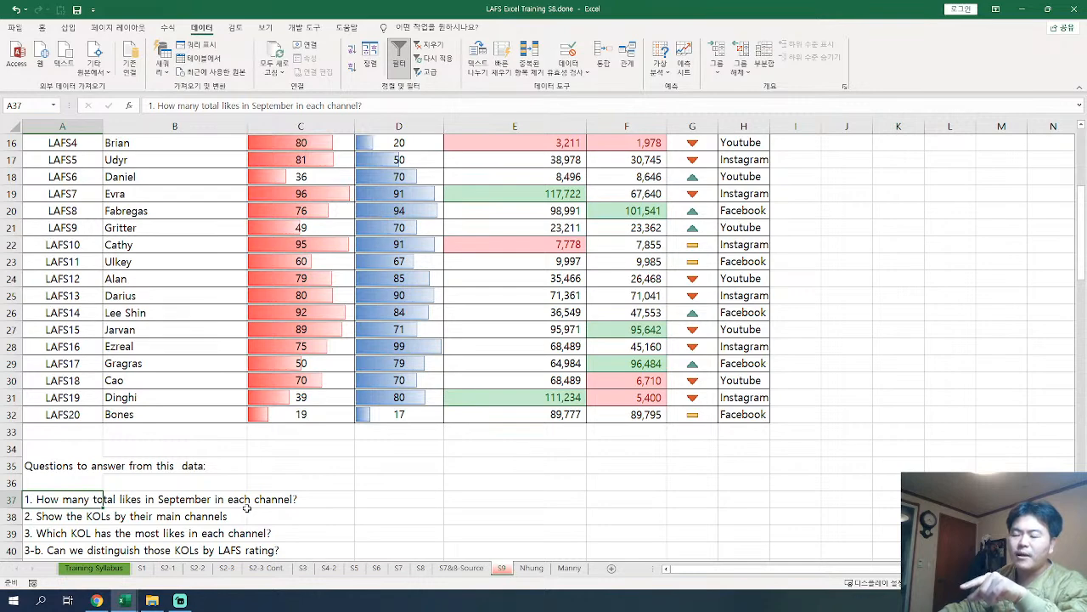
Step: Check the pivot table definition against the question list and highlight all the questions in A37:A41
scroll(246, 449, up, 5)
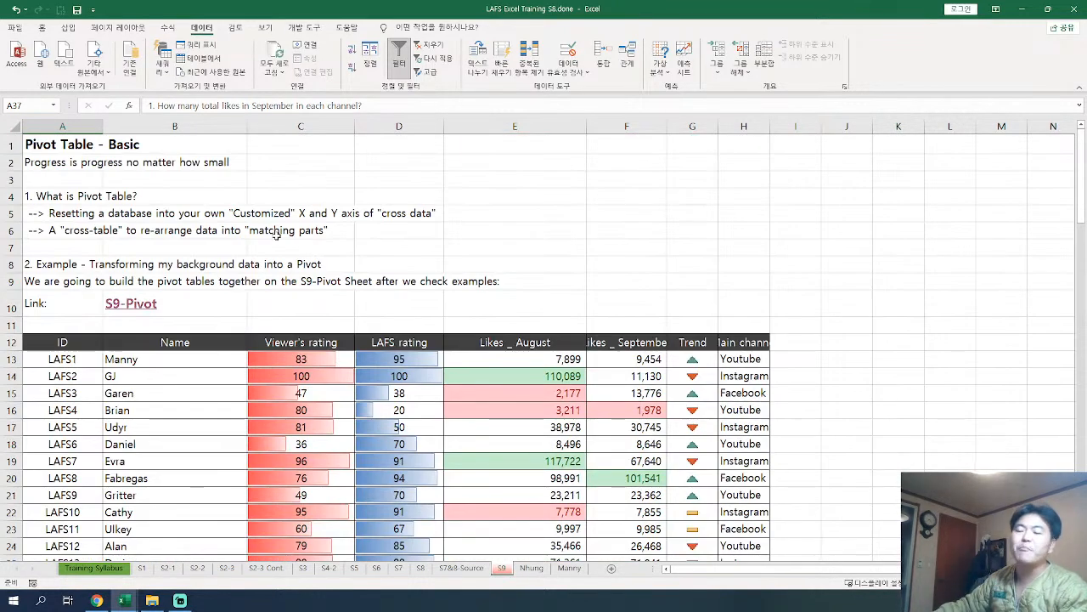
scroll(277, 236, down, 5)
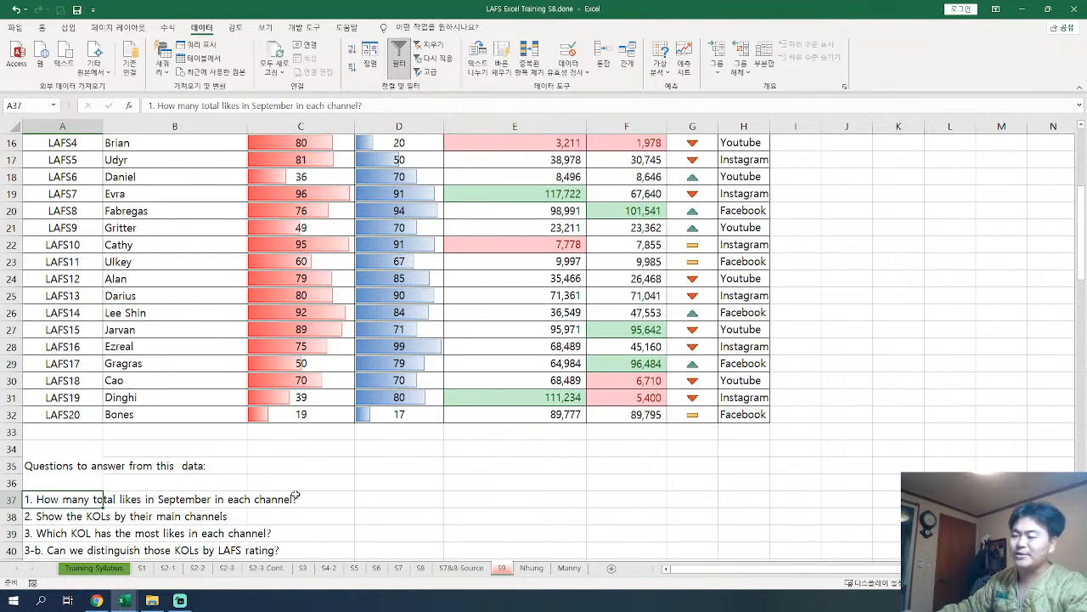
scroll(330, 448, down, 3)
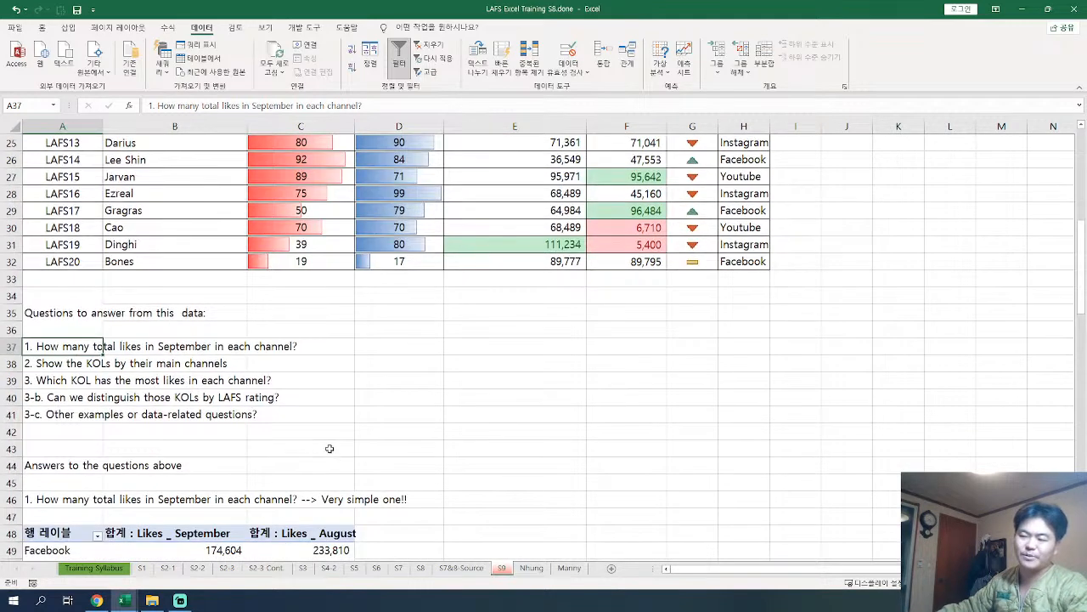
scroll(330, 449, up, 1)
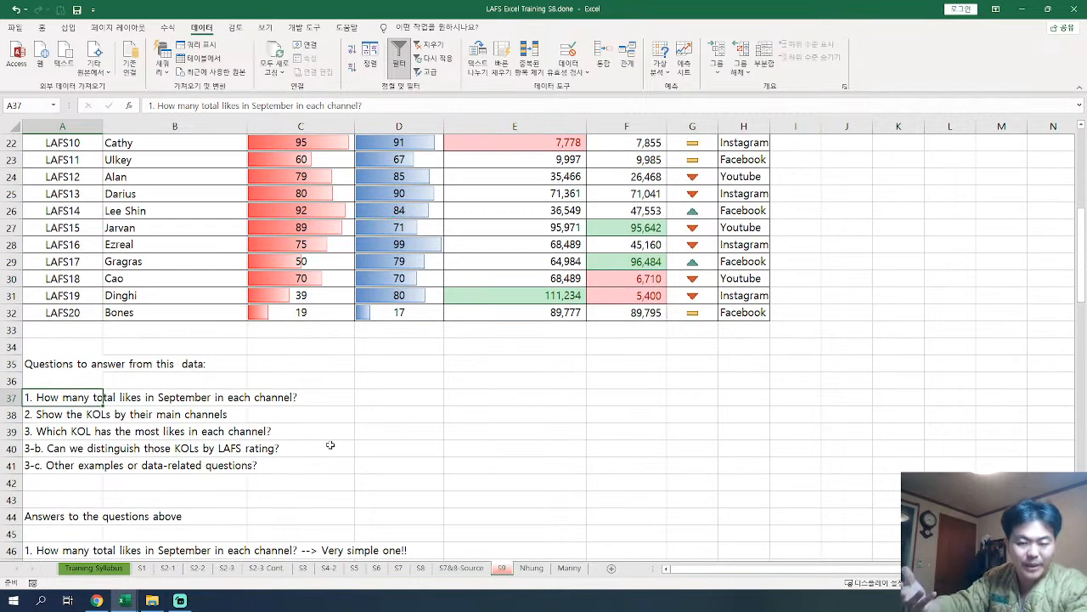
drag(73, 399, 75, 472)
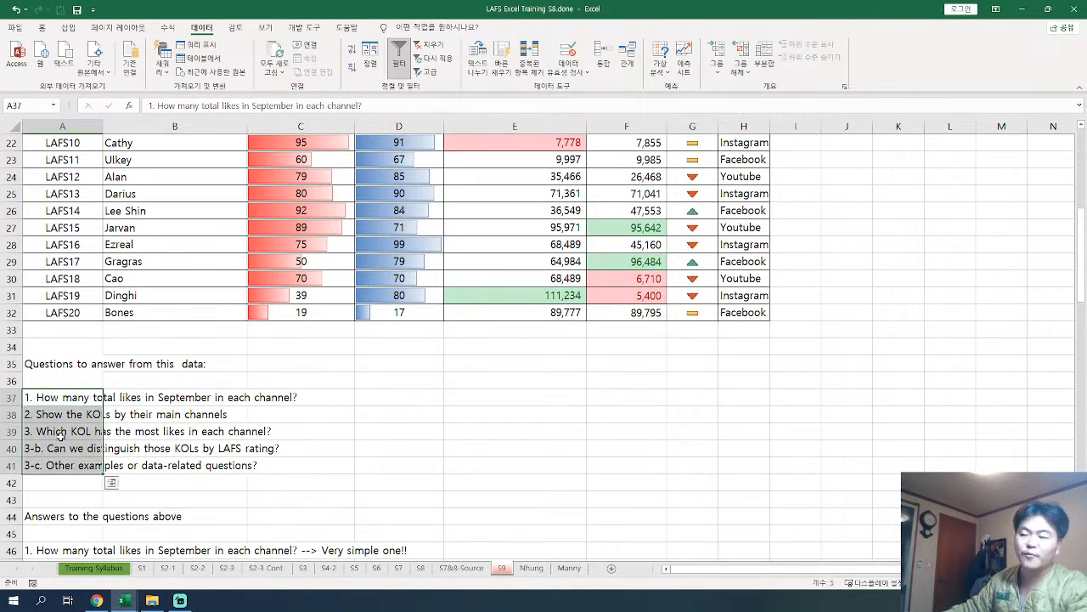
Step: Examine the answer to question 1 in A46 and the channel row labels of its pivot table in A48:A52
scroll(61, 435, down, 2)
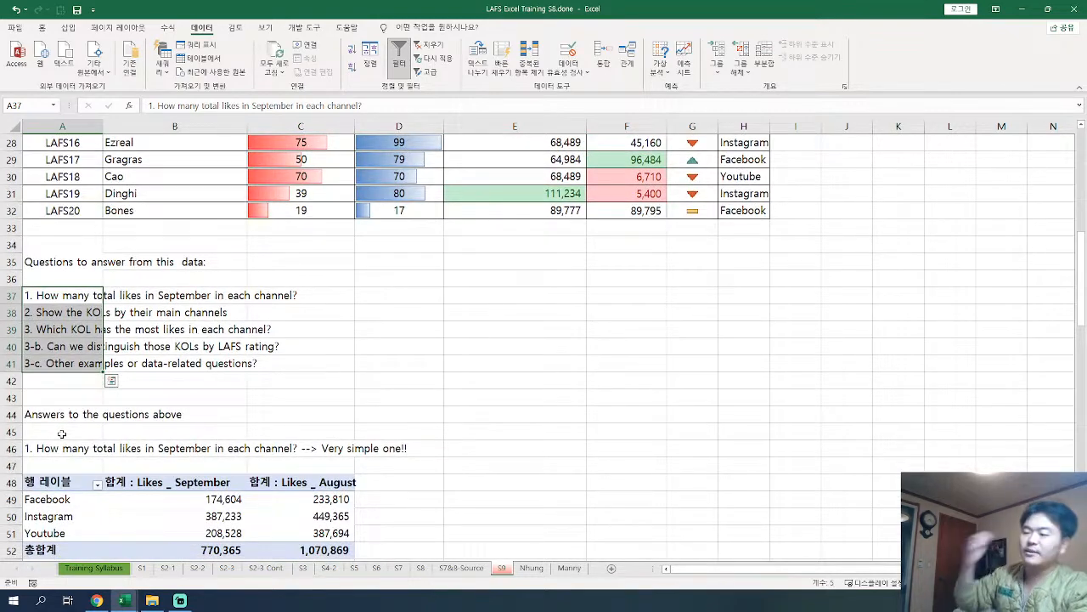
scroll(64, 429, down, 1)
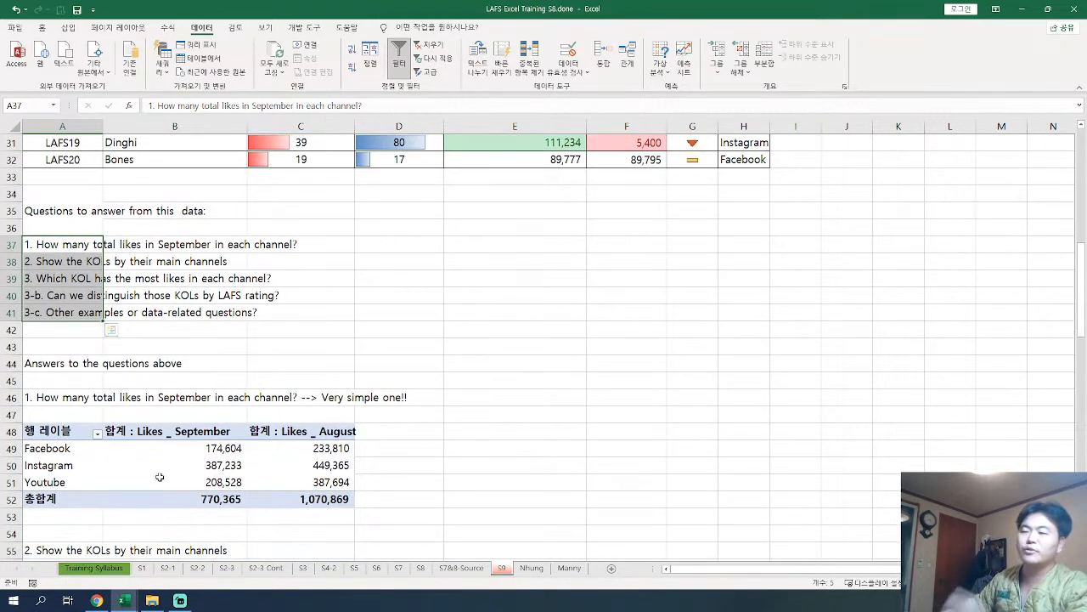
click(80, 399)
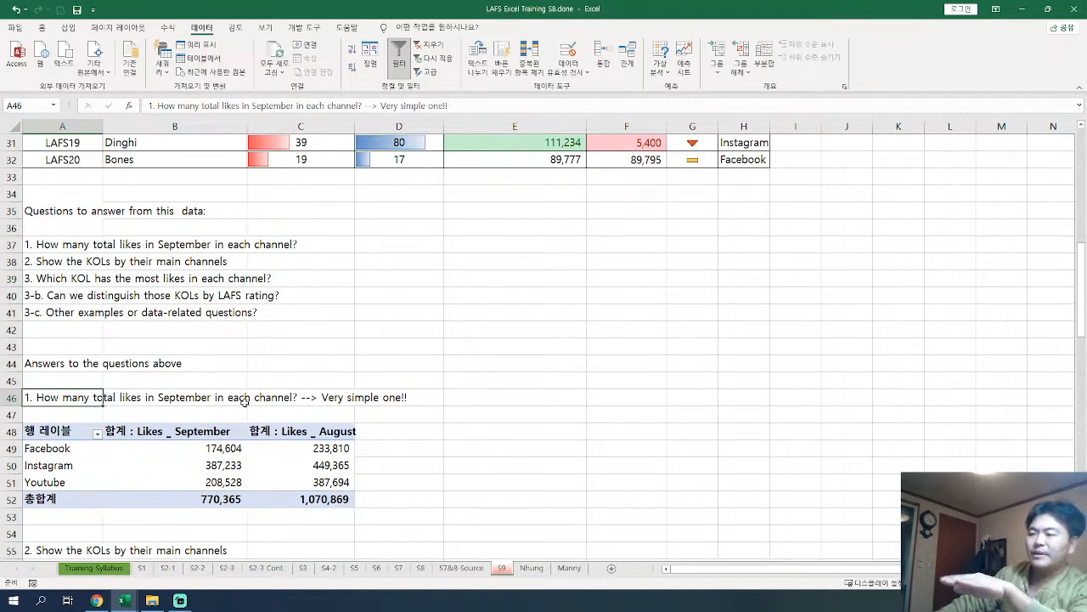
click(64, 431)
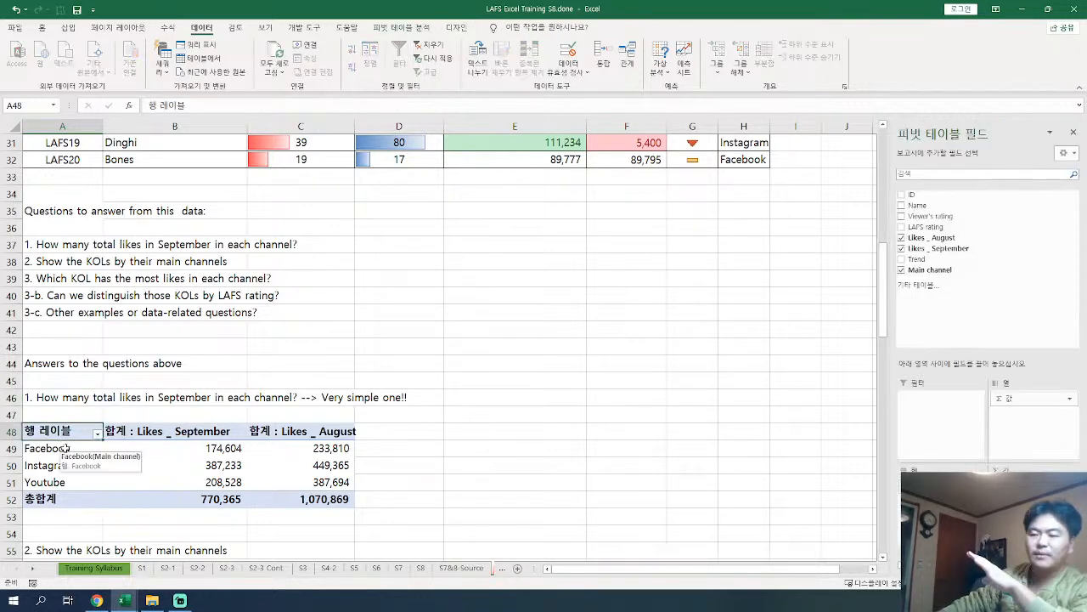
drag(67, 432, 74, 506)
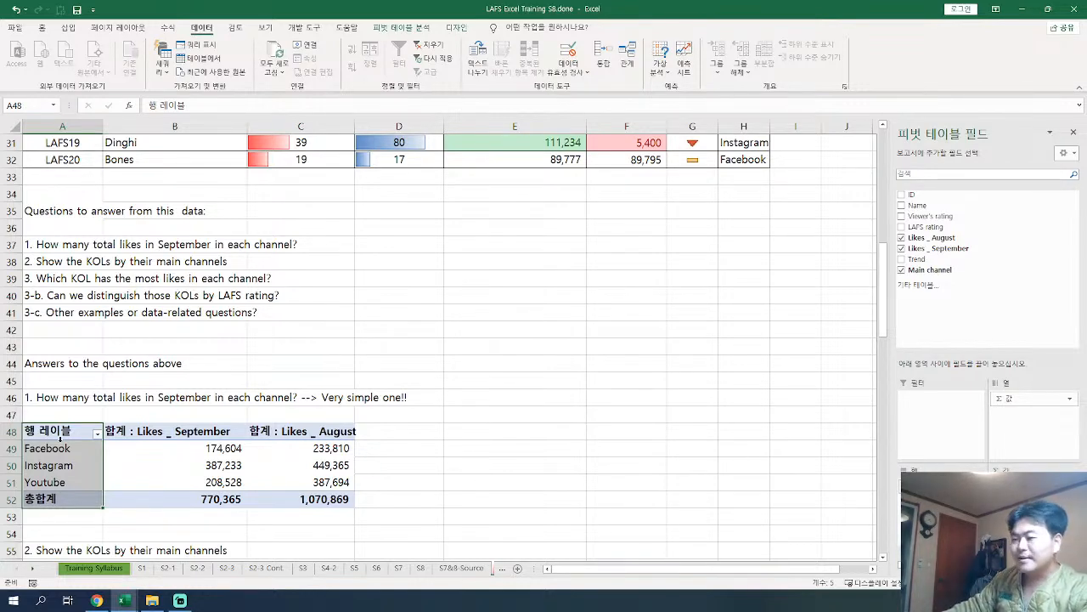
click(61, 443)
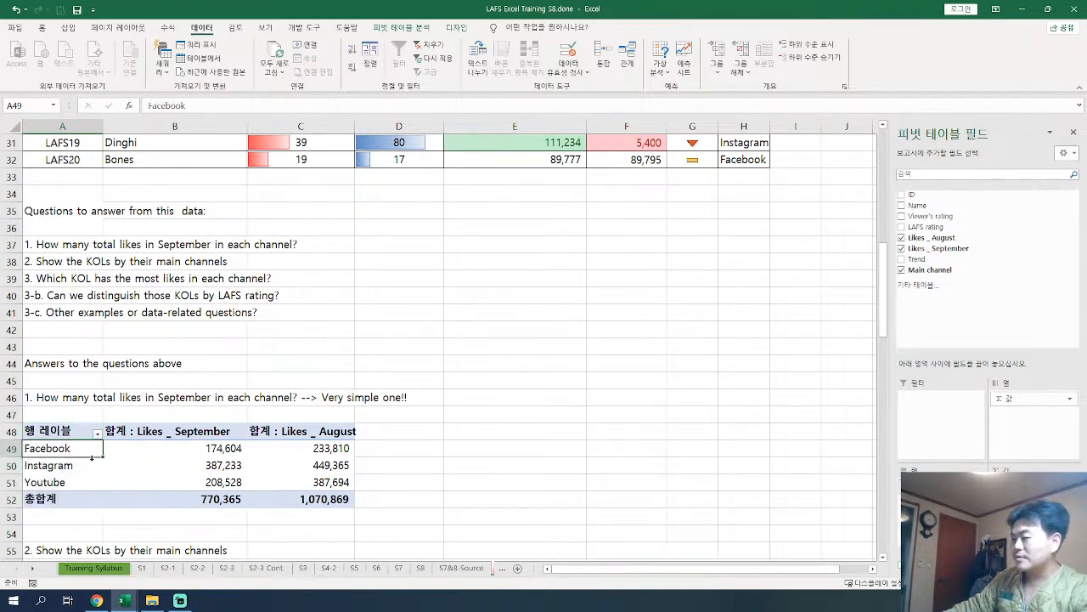
Step: Reread question 1 in A46 at a larger zoom and highlight the Facebook row A49:C49 of its pivot table
ctrl+scroll(91, 457, up, 4)
ctrl+scroll(91, 461, up, 1)
scroll(90, 455, down, 1)
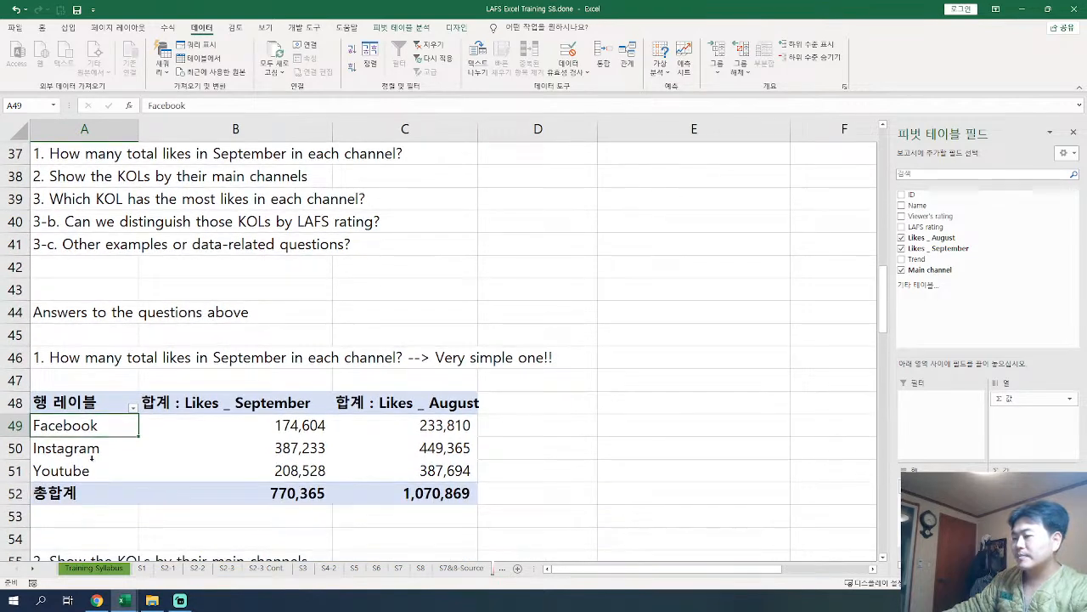
ctrl+scroll(328, 388, up, 1)
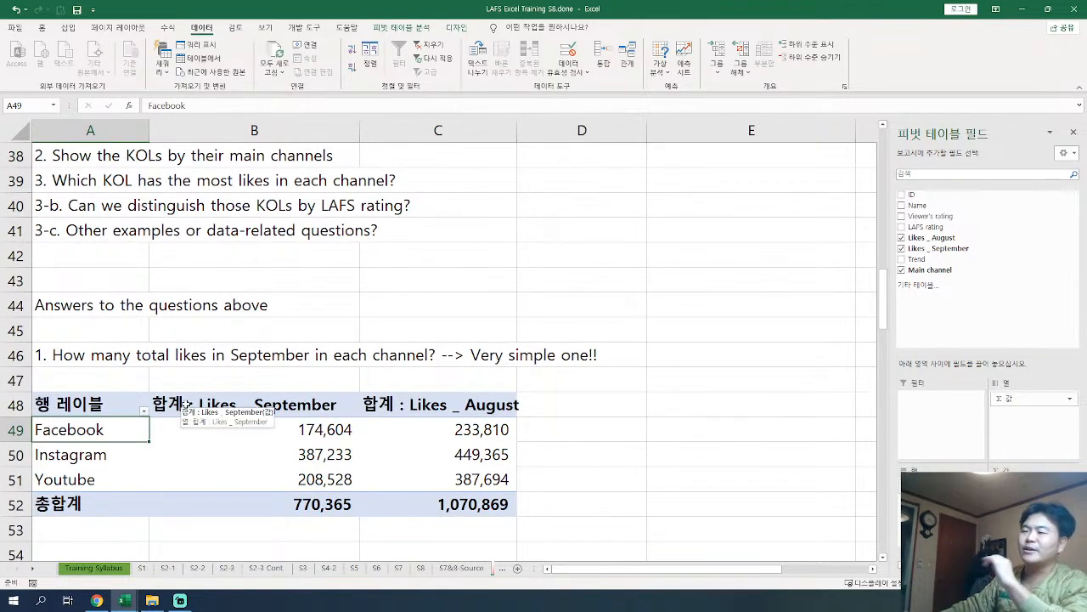
click(90, 351)
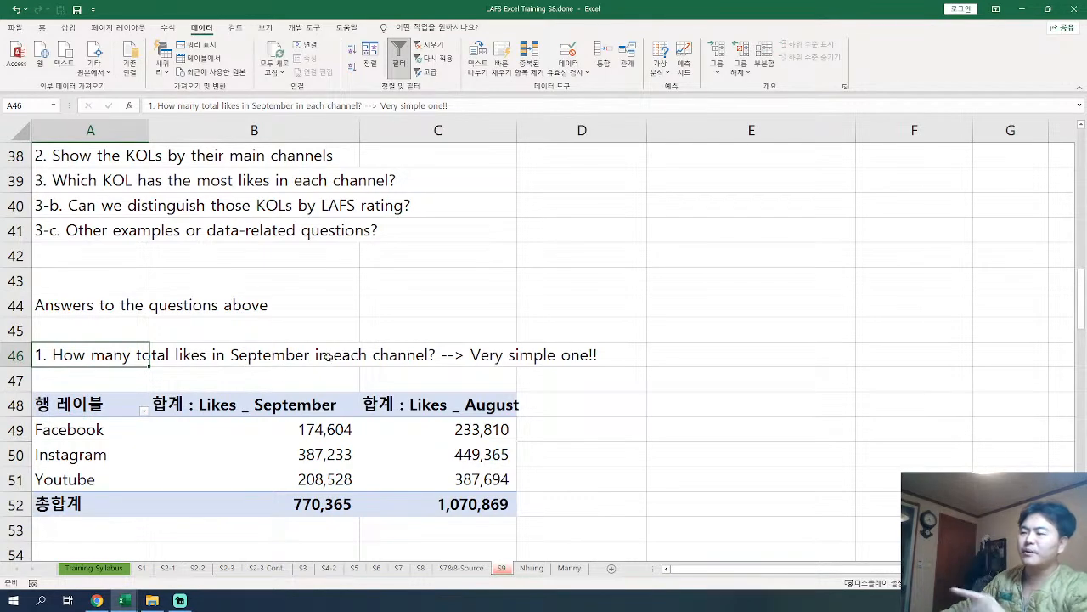
click(55, 430)
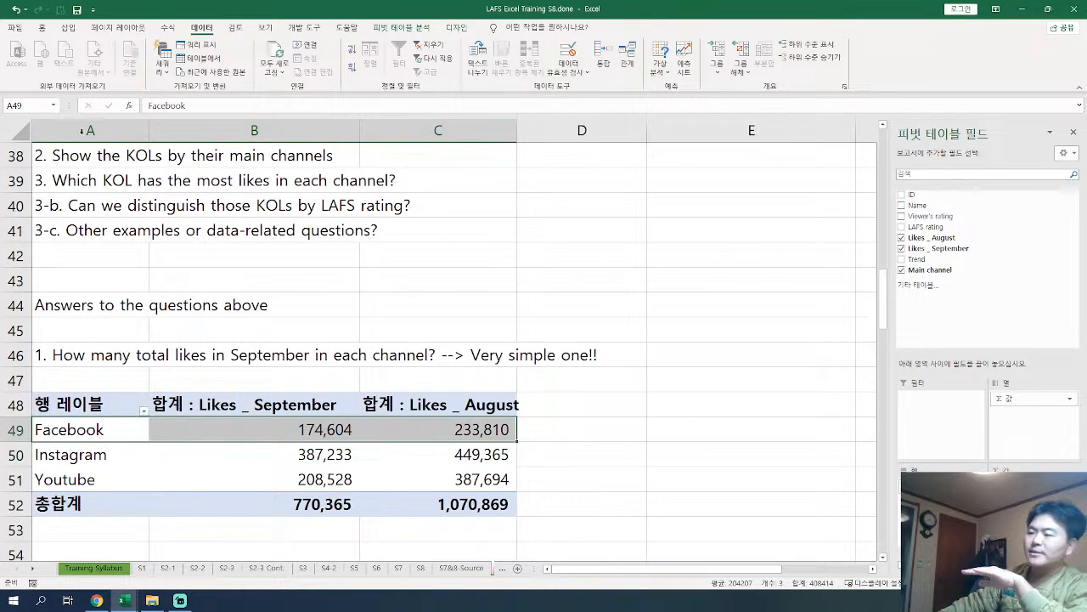
Step: Examine the channel row labels in A48:A52, the September likes header in B48 and the whole pivot table A48:C52
click(100, 429)
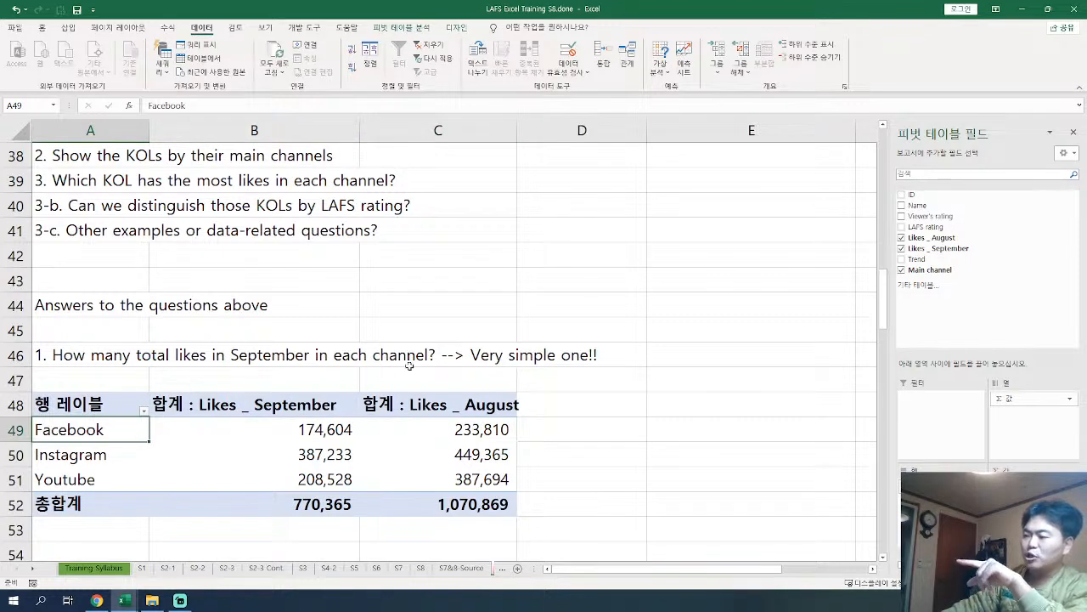
drag(91, 404, 86, 501)
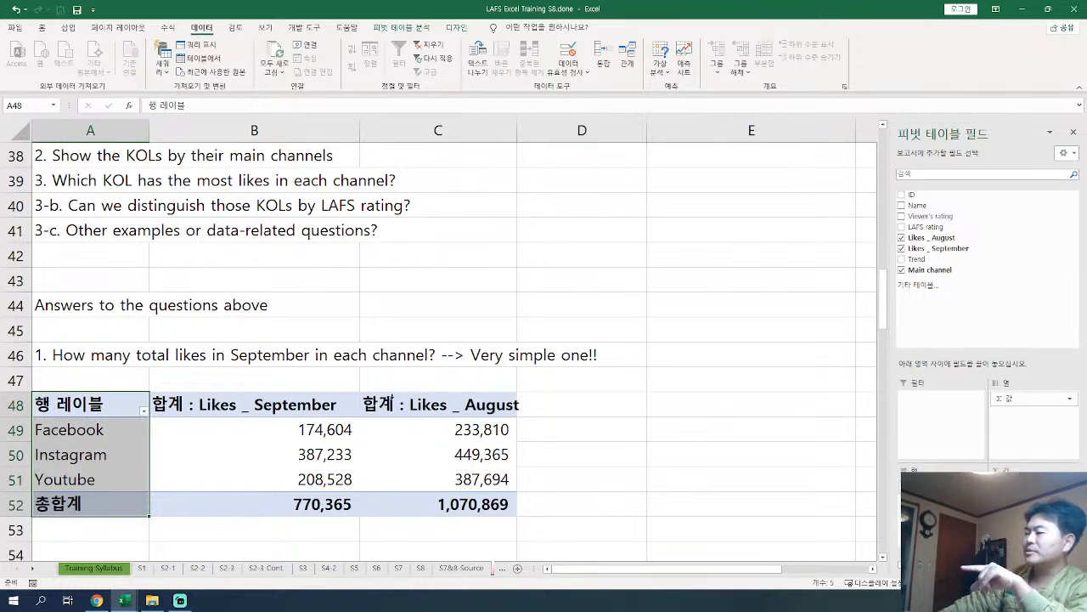
click(316, 404)
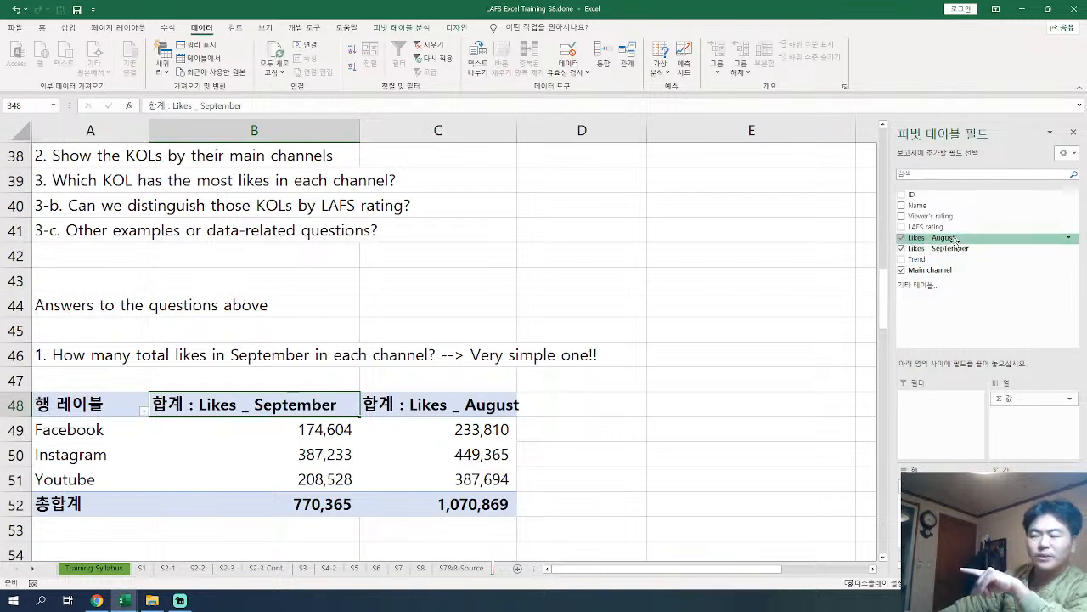
drag(80, 404, 475, 503)
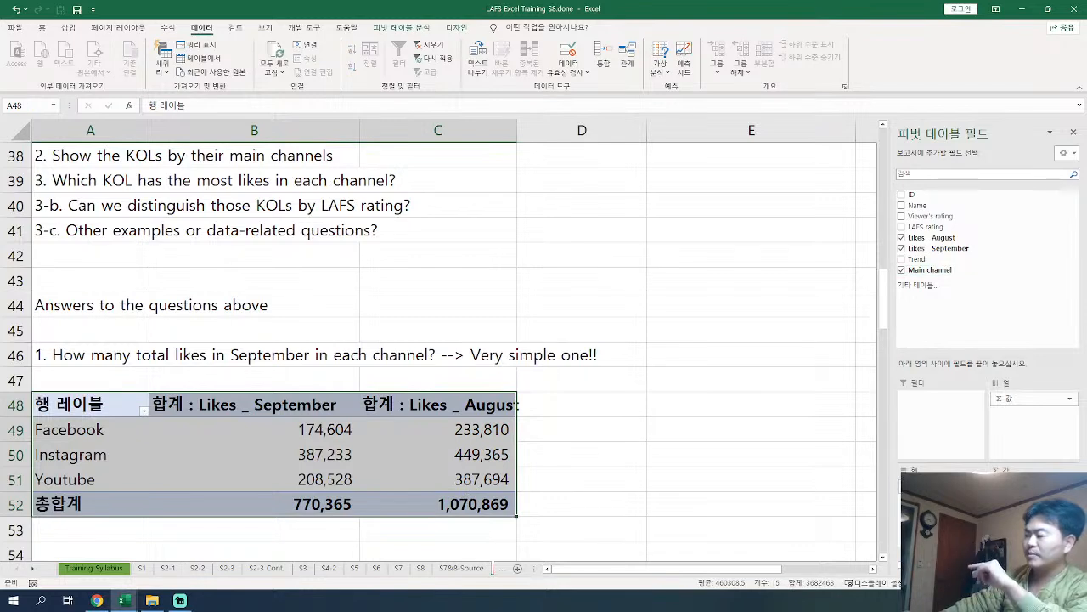
Step: Remove Main channel and Likes _ September from the question 1 pivot table and try to remove Likes _ August as well
drag(941, 486, 934, 289)
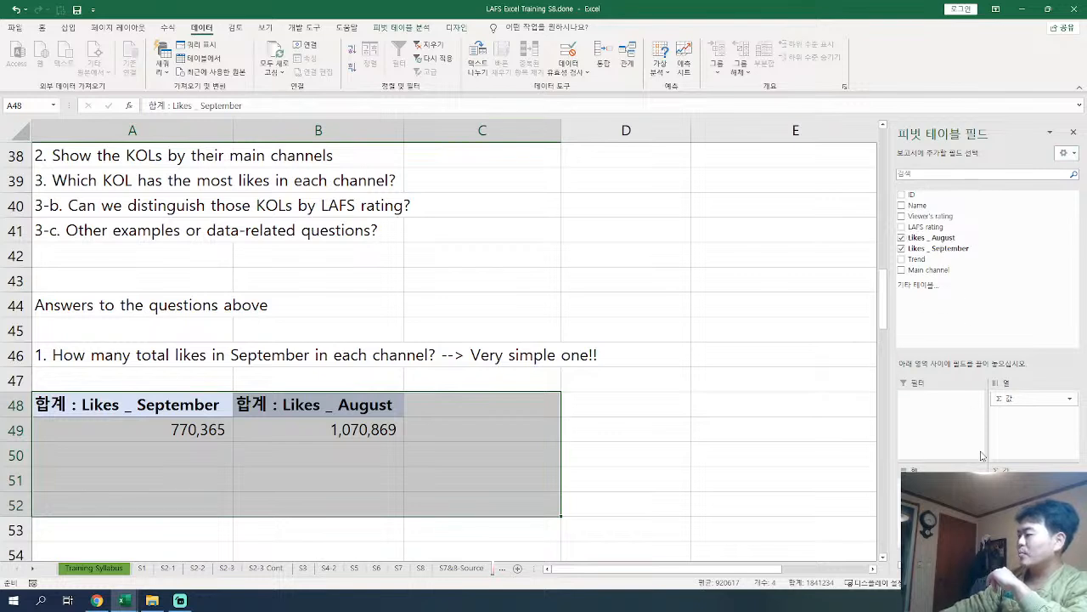
drag(999, 486, 937, 282)
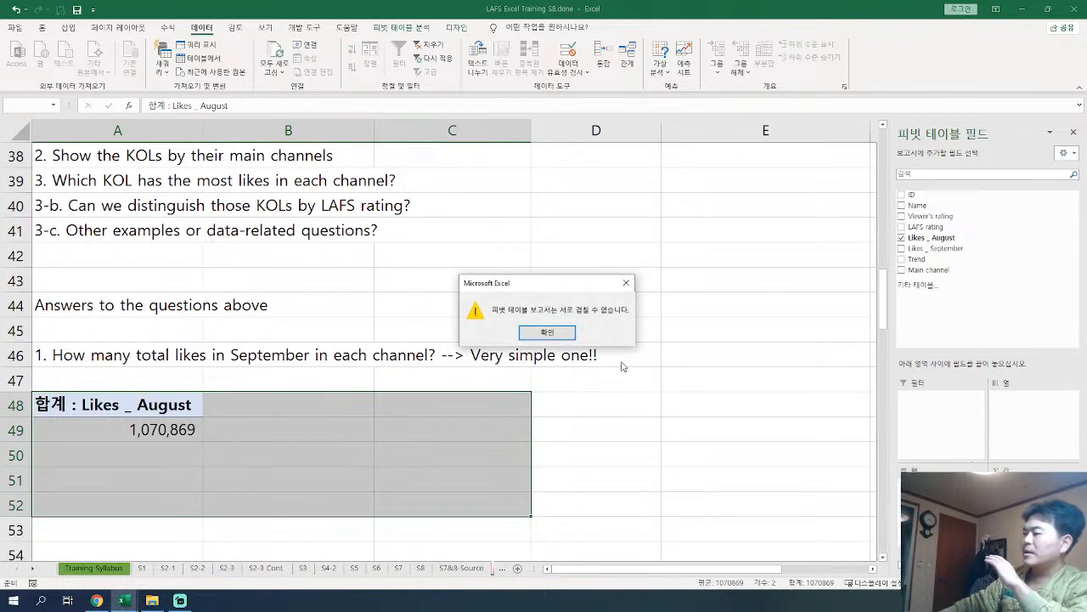
click(626, 282)
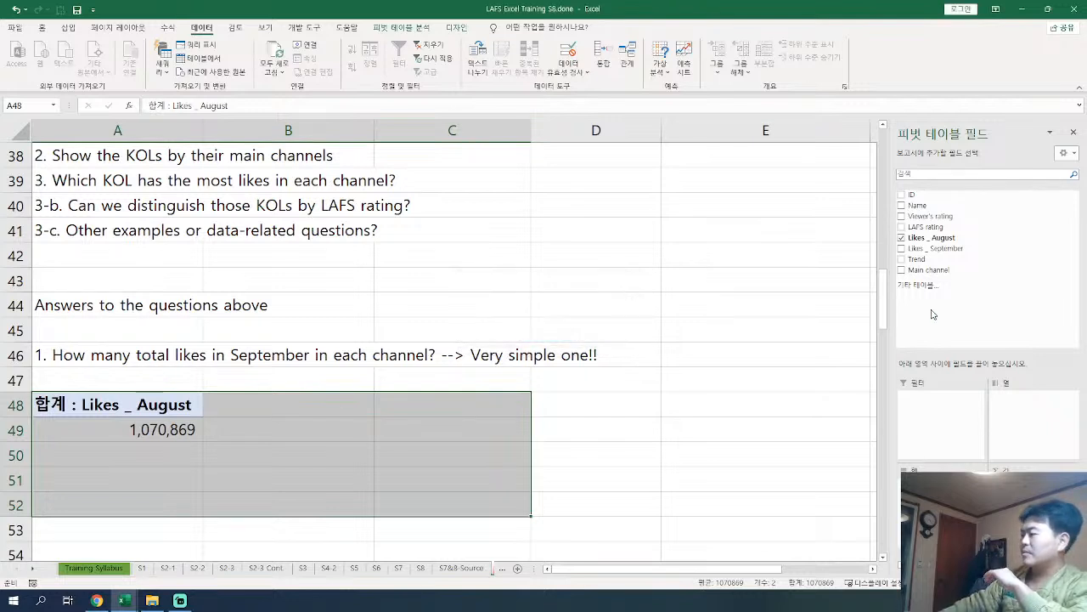
click(903, 238)
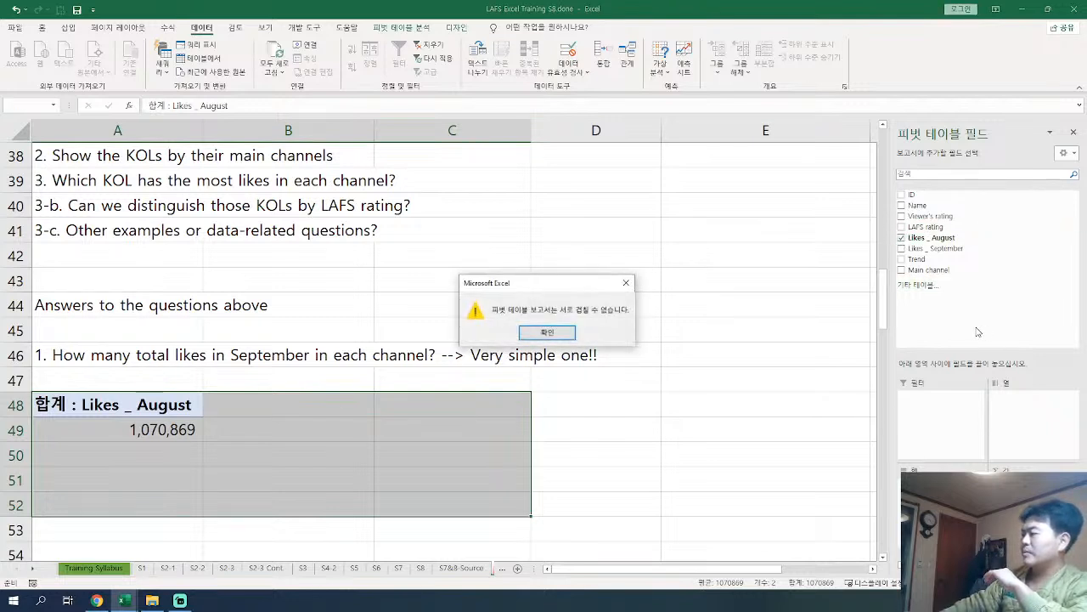
click(627, 282)
Step: Insert blank rows above the question 1 pivot table, across rows 48 to 84
scroll(286, 381, down, 2)
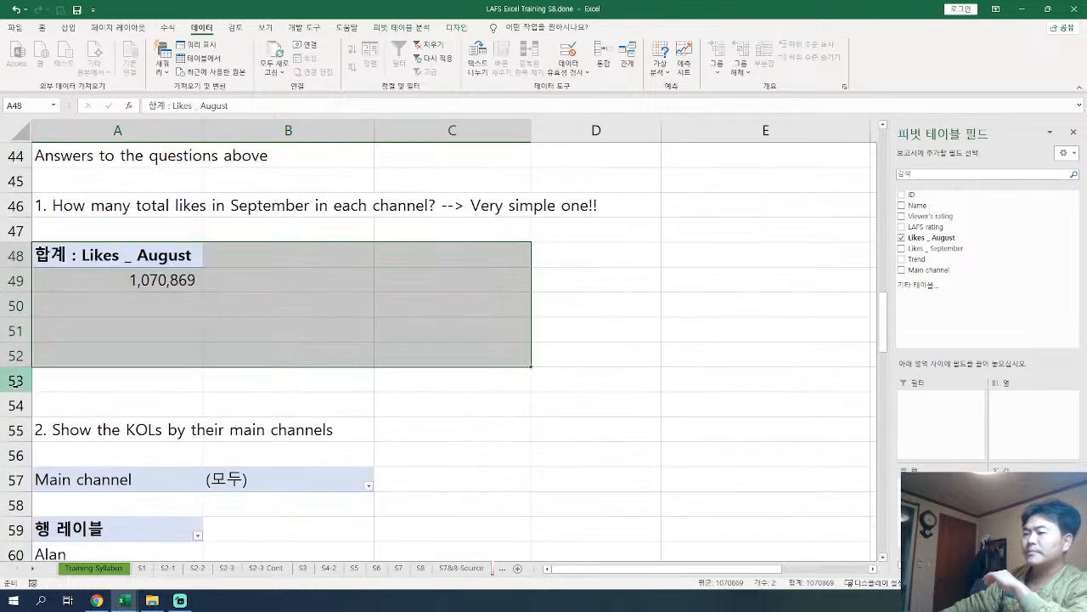
click(47, 378)
drag(15, 255, 19, 505)
right_click(19, 232)
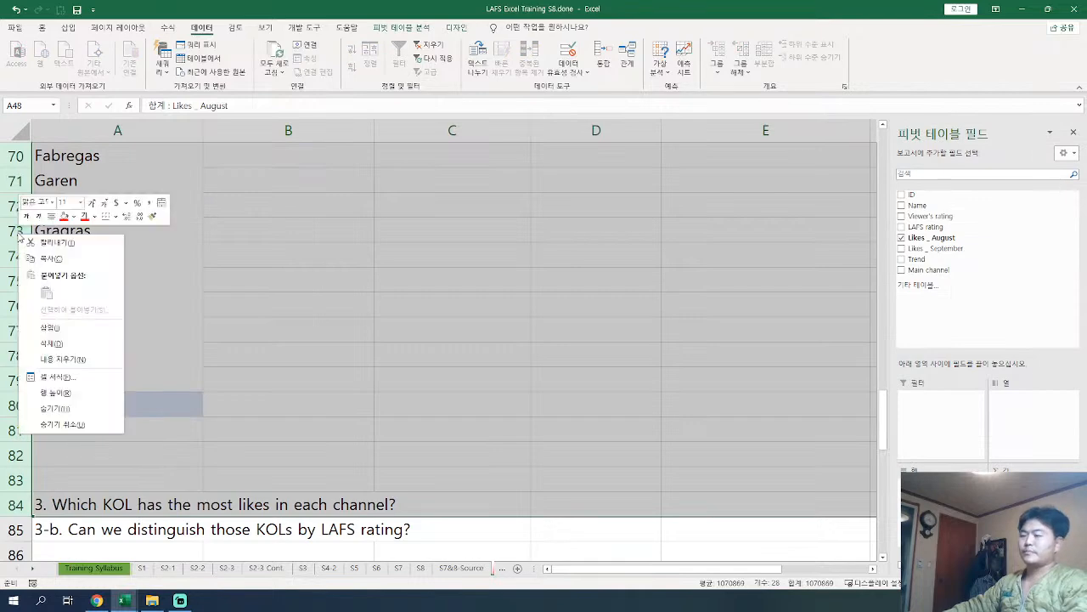
click(53, 328)
click(127, 355)
scroll(292, 377, down, 5)
scroll(291, 376, up, 8)
scroll(293, 378, down, 16)
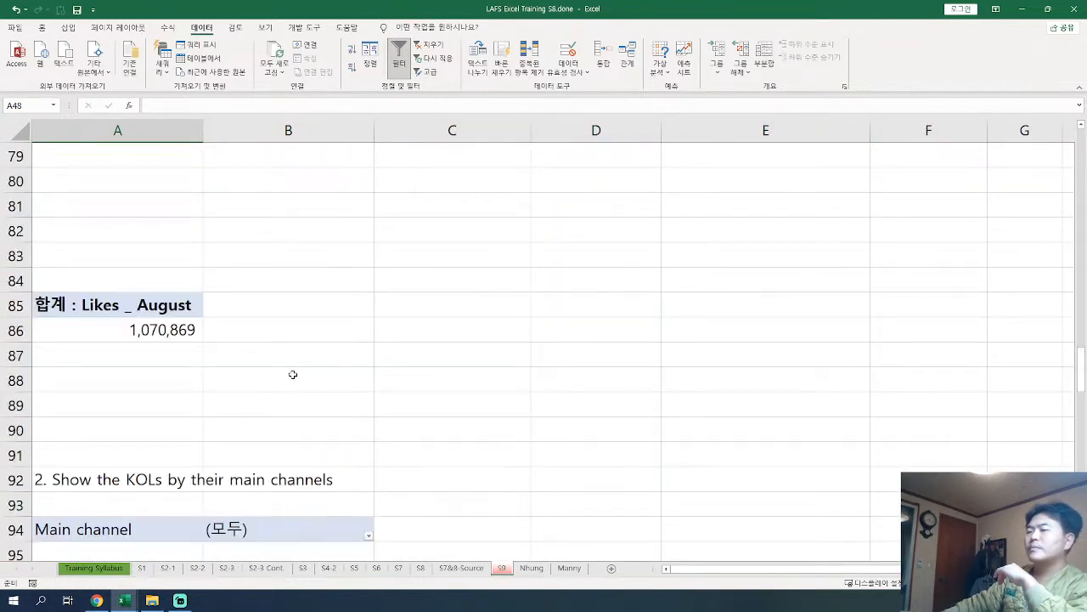
Step: Insert a block of blank rows starting at row 88, between the Likes _ August pivot table and question 2
scroll(176, 330, up, 1)
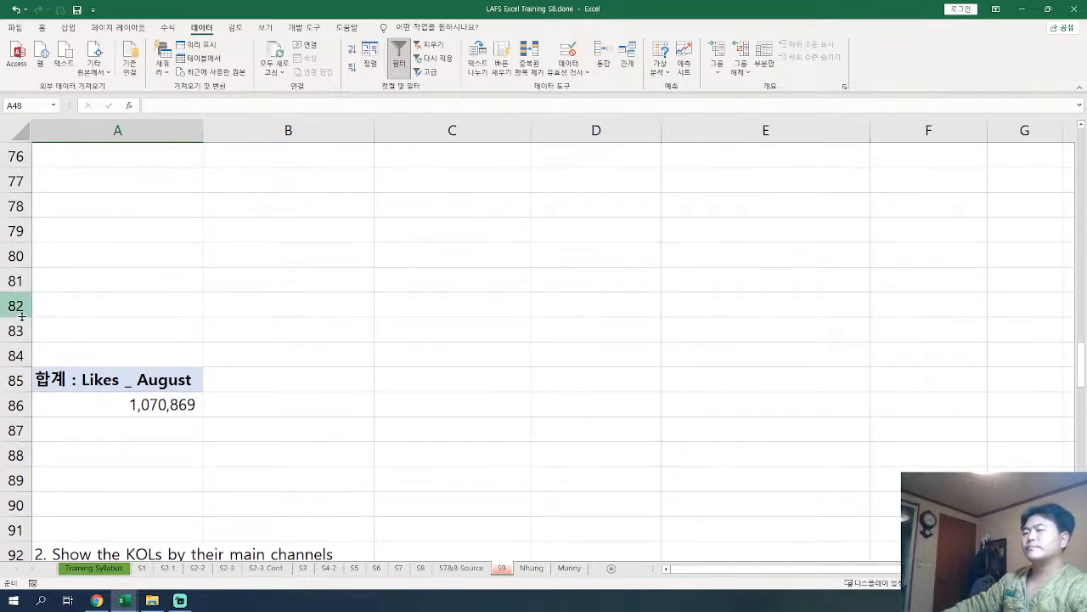
drag(15, 455, 16, 296)
right_click(16, 258)
key(d)
scroll(181, 307, up, 2)
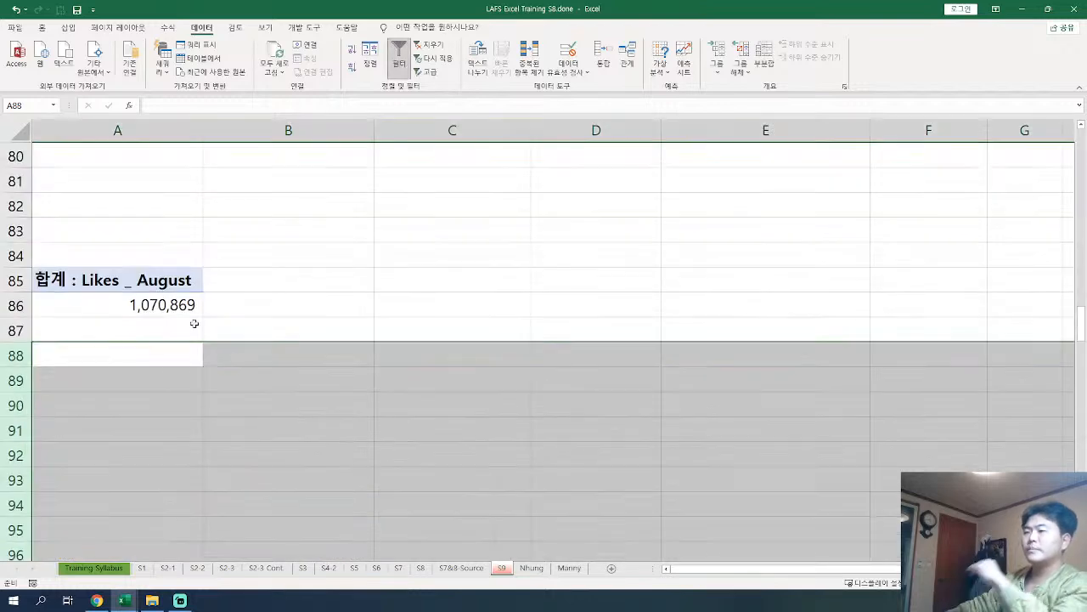
scroll(169, 391, up, 2)
Step: Delete the surplus blank rows between the question 1 heading in A46 and its pivot table so the table starts at A48
click(128, 429)
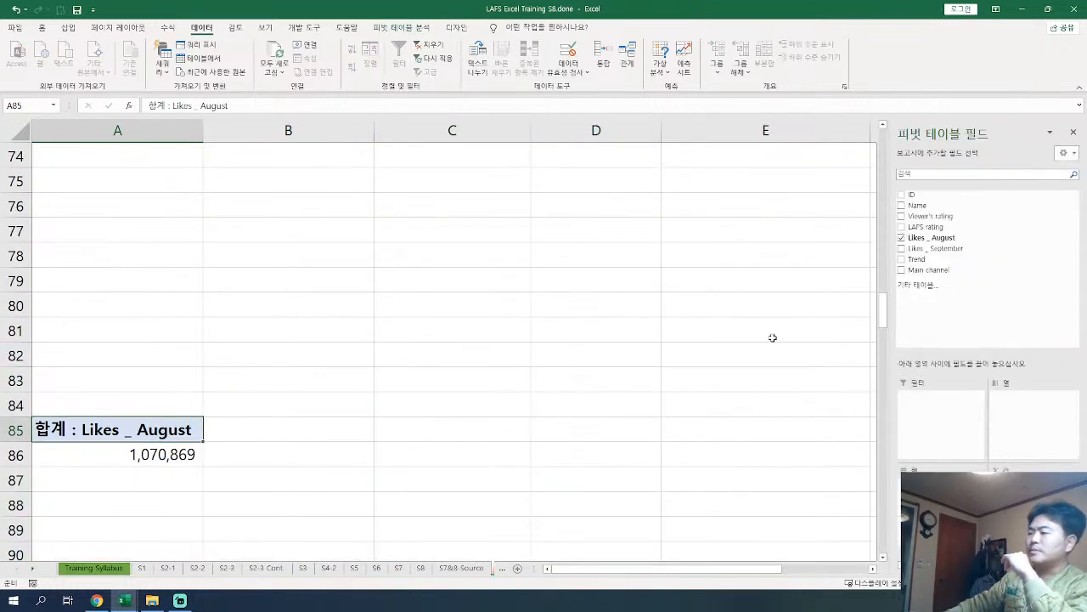
drag(17, 355, 18, 505)
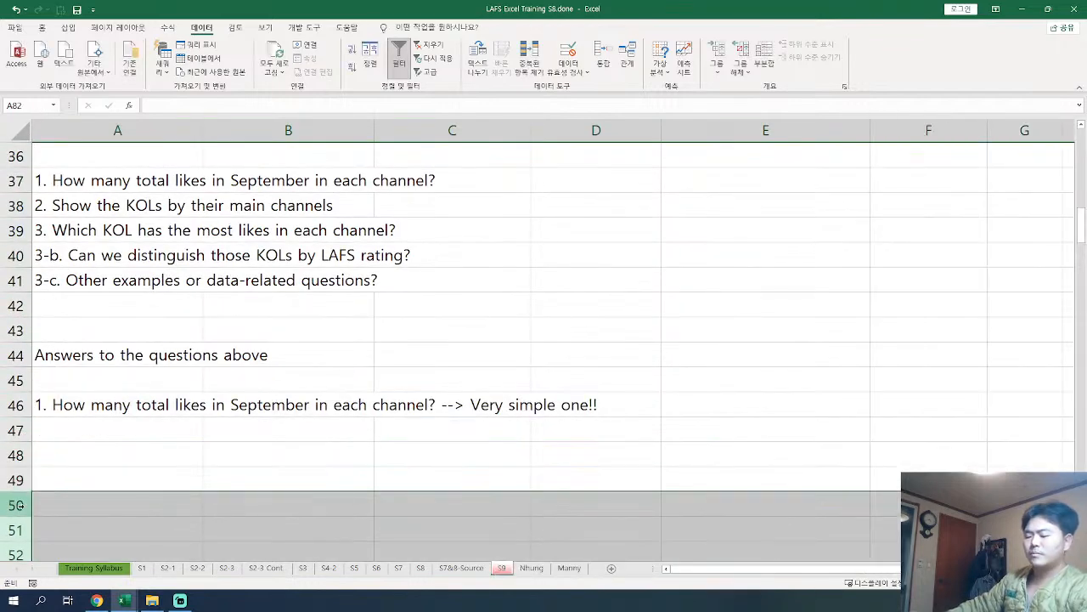
scroll(188, 434, down, 2)
click(147, 374)
right_click(18, 305)
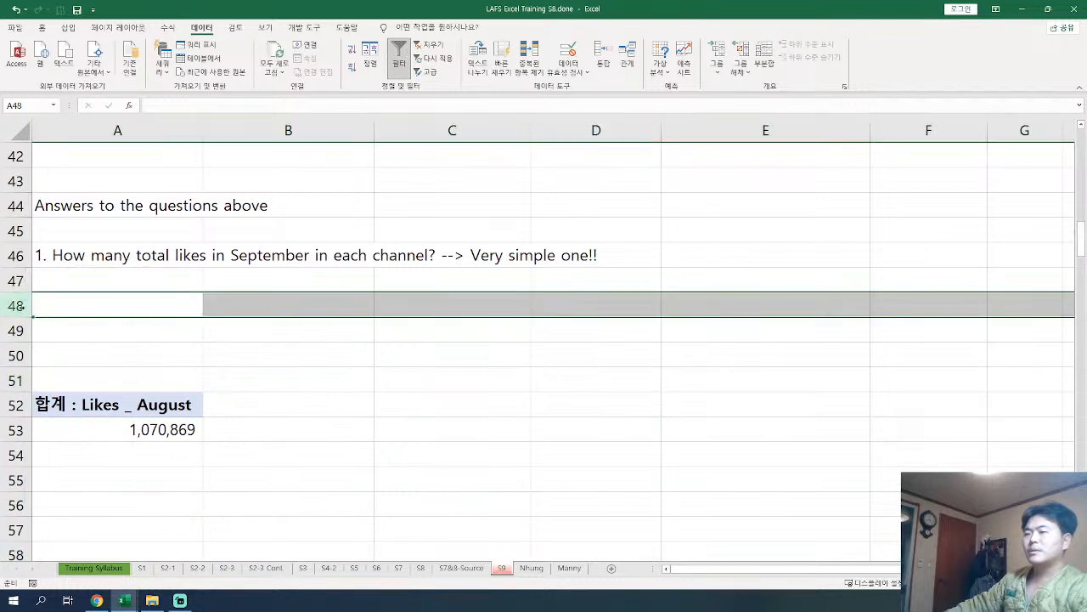
key(d)
right_click(18, 305)
key(d)
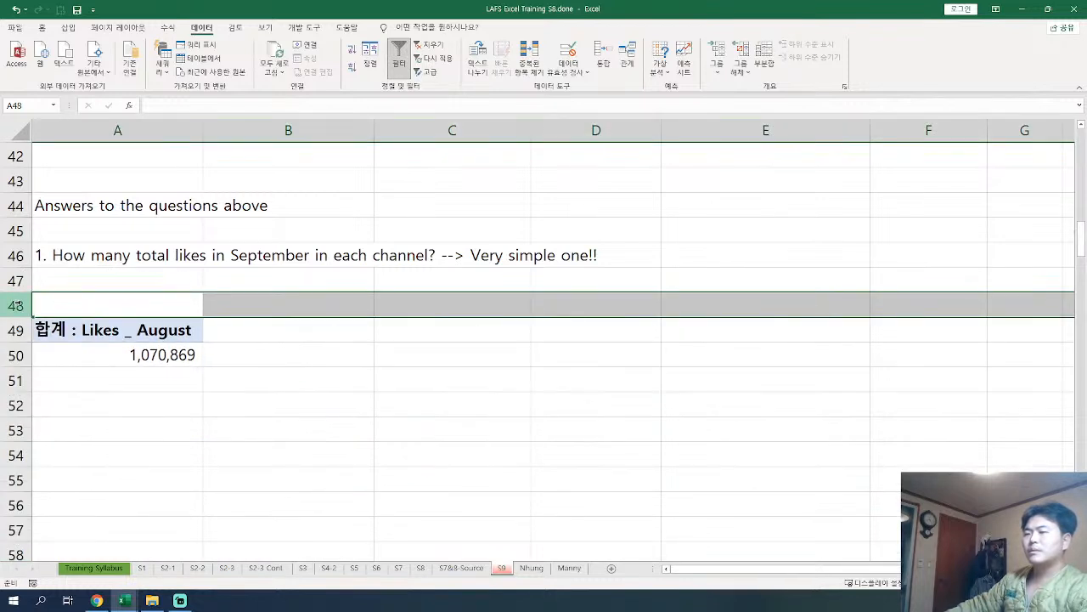
Step: Clear Likes _ August from the pivot table at A48 and rebuild it with Main channel, Likes _ August and Likes _ September
click(124, 297)
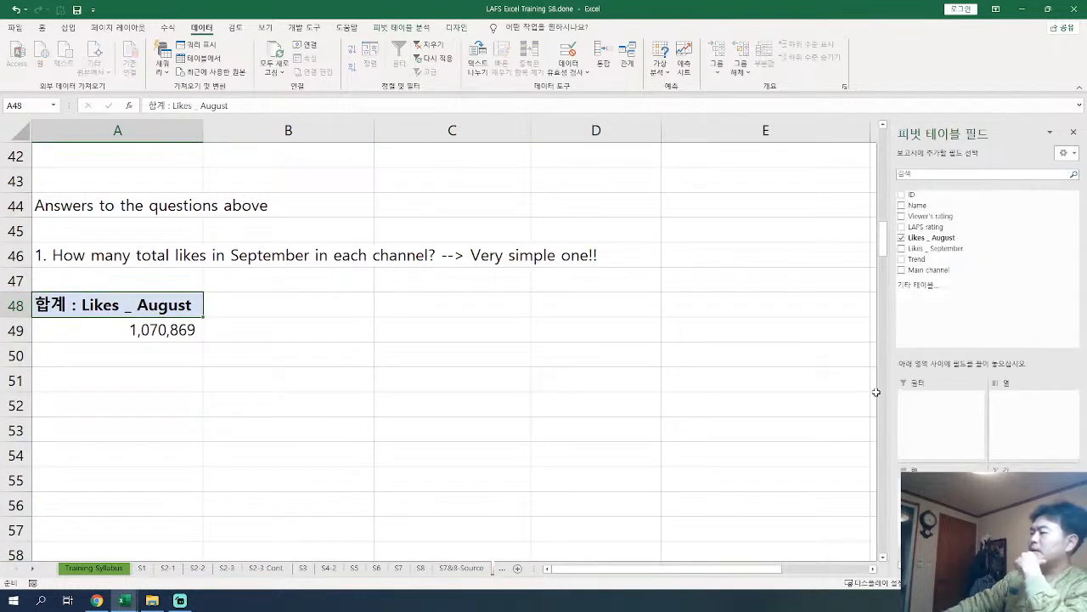
click(933, 238)
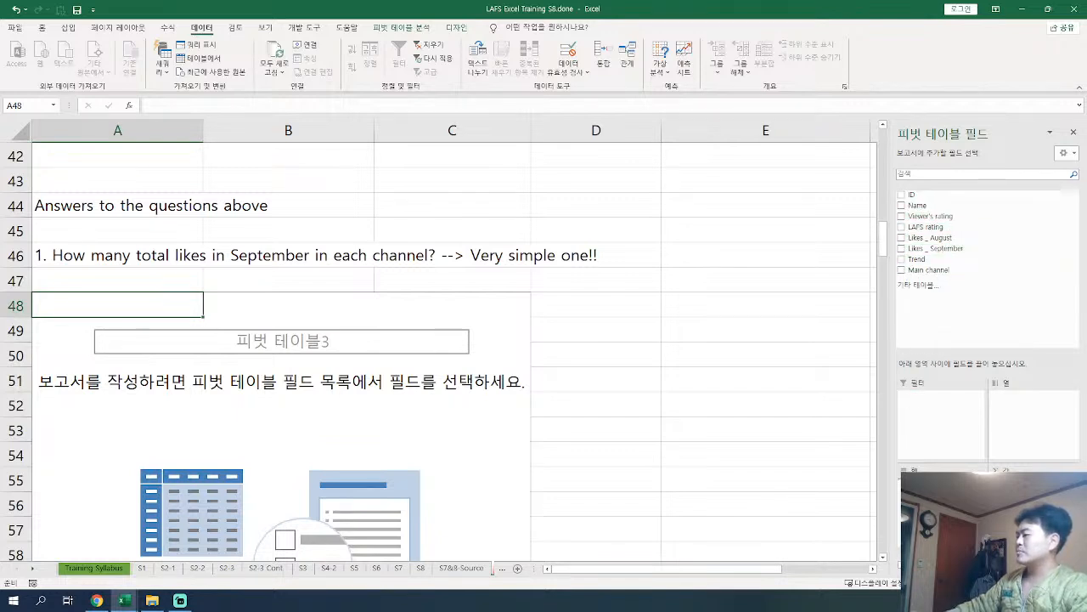
click(901, 270)
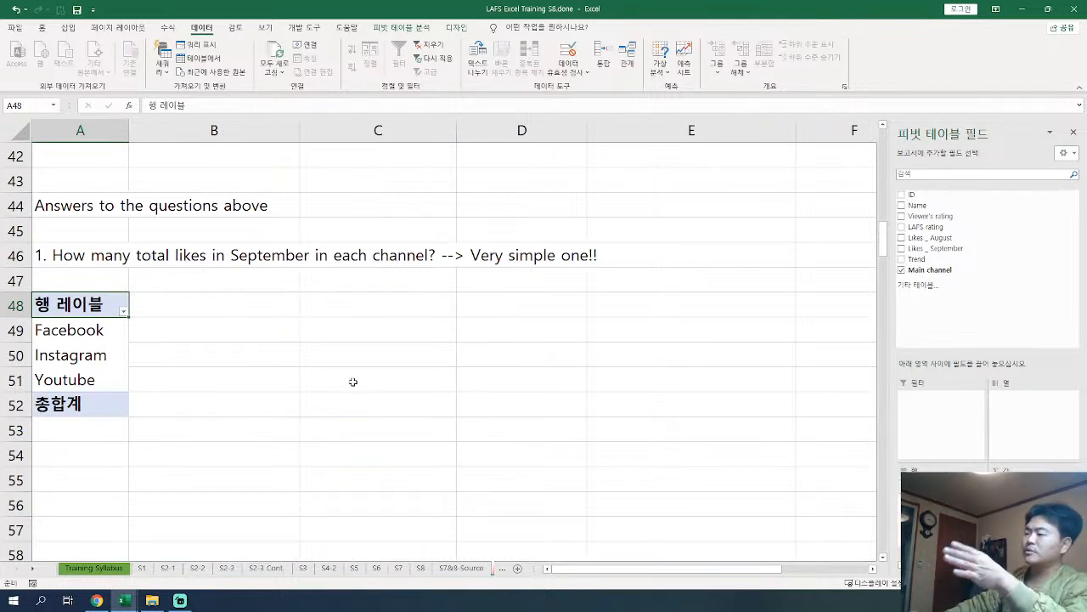
click(901, 237)
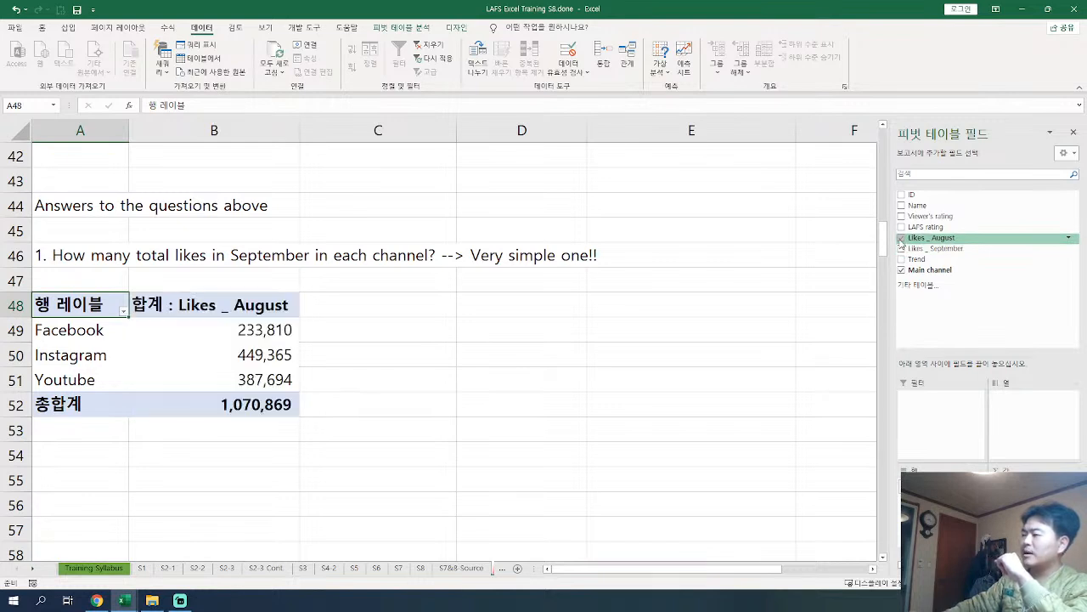
click(902, 249)
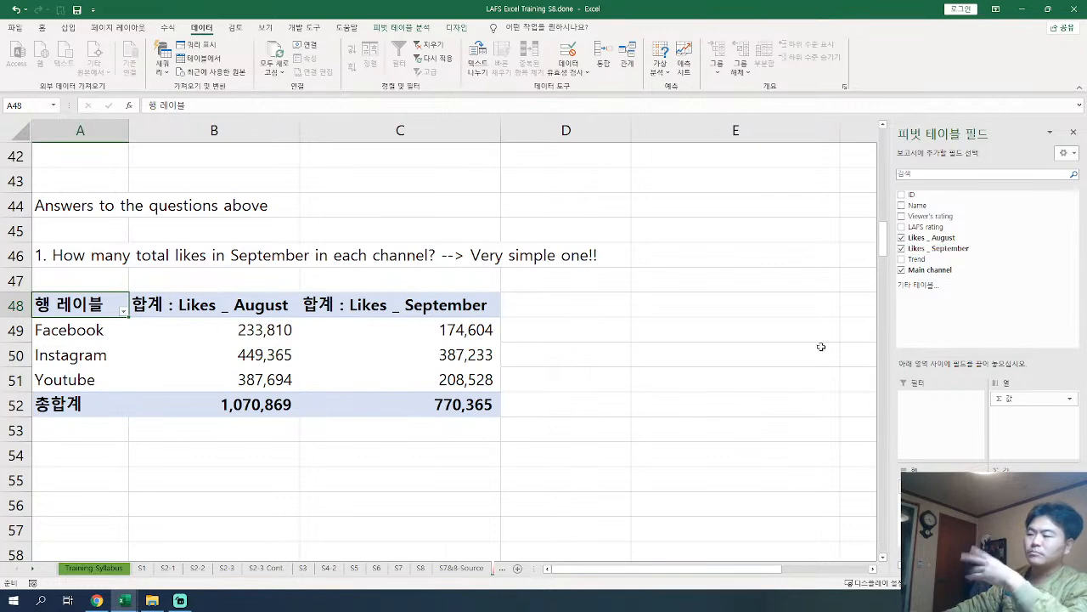
Step: Delete the empty rows 54 to 94 between the rebuilt pivot table and question 2
scroll(150, 459, down, 1)
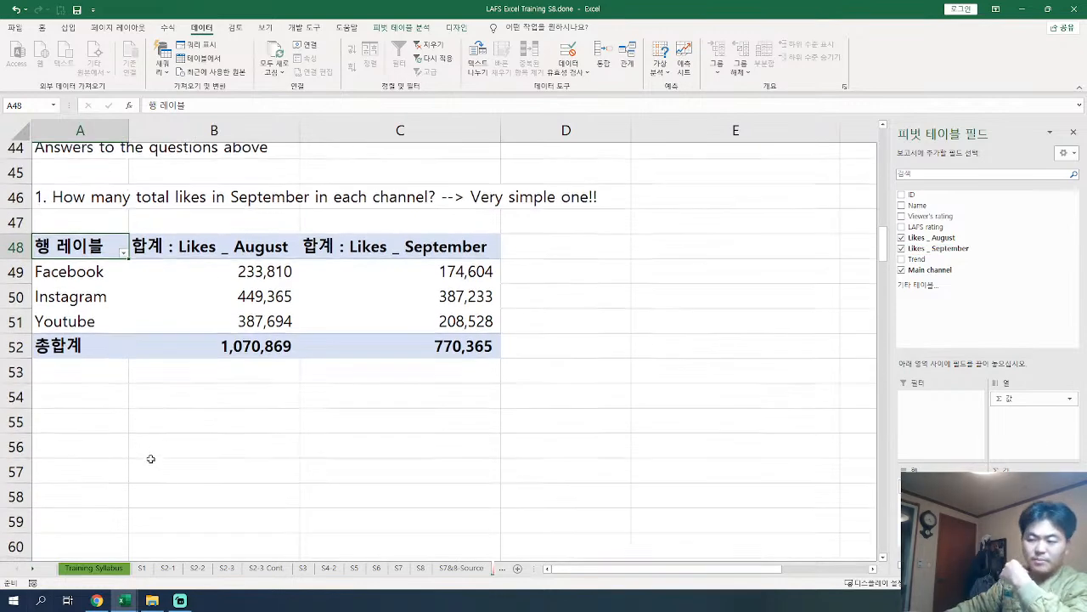
scroll(151, 459, down, 2)
drag(17, 305, 16, 381)
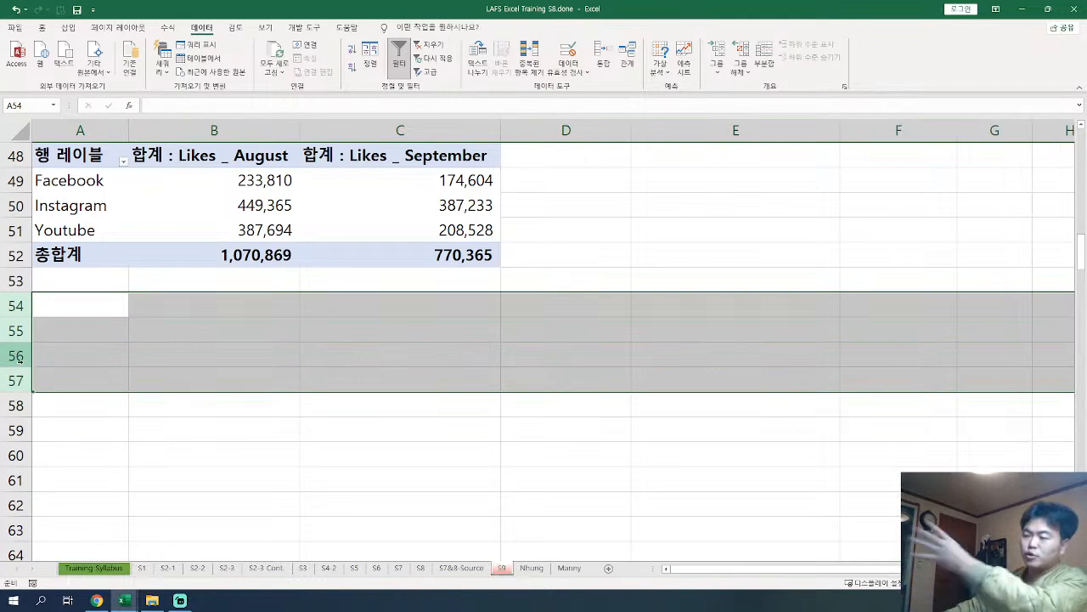
click(93, 332)
drag(14, 303, 45, 235)
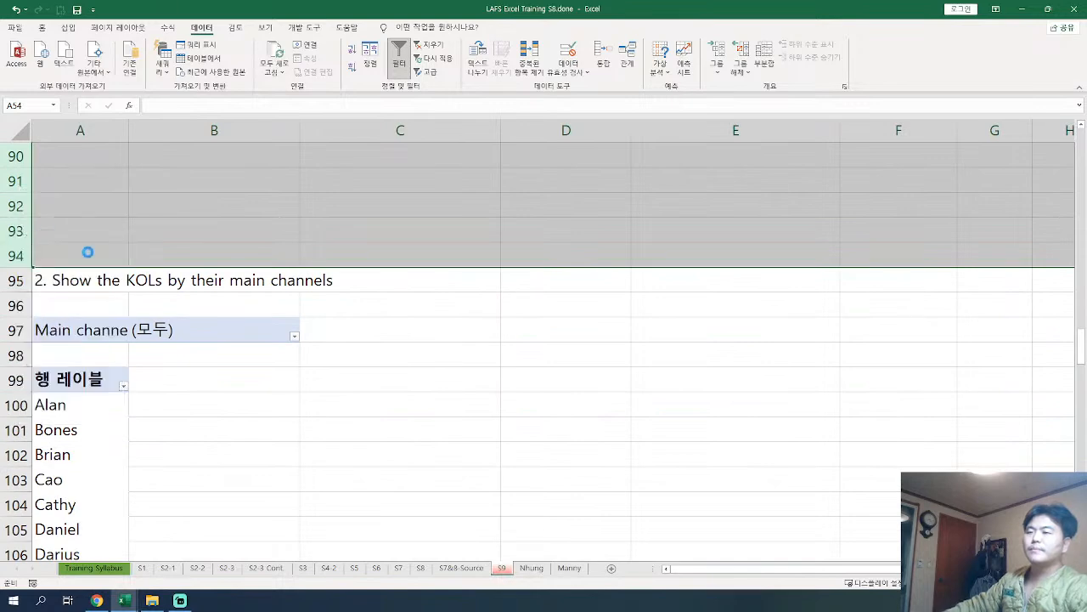
key(ctrl+minus)
click(191, 325)
click(252, 376)
Step: Read question 2 in A38 and examine its answer heading in A54, the row labels in A58 and the Main channel filter in A56
scroll(202, 348, up, 1)
scroll(203, 347, up, 3)
click(67, 283)
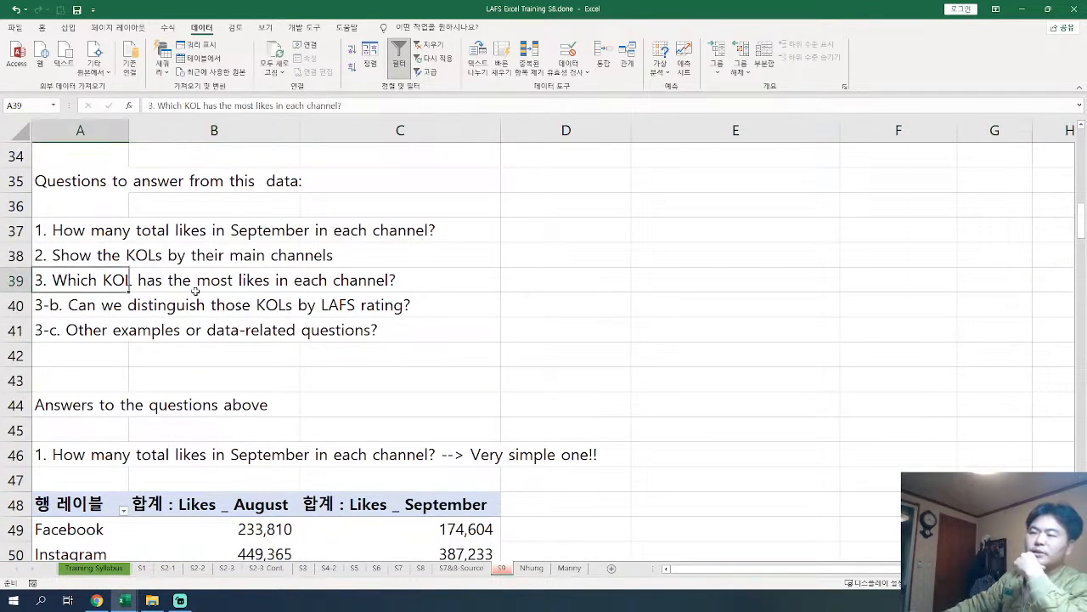
click(86, 262)
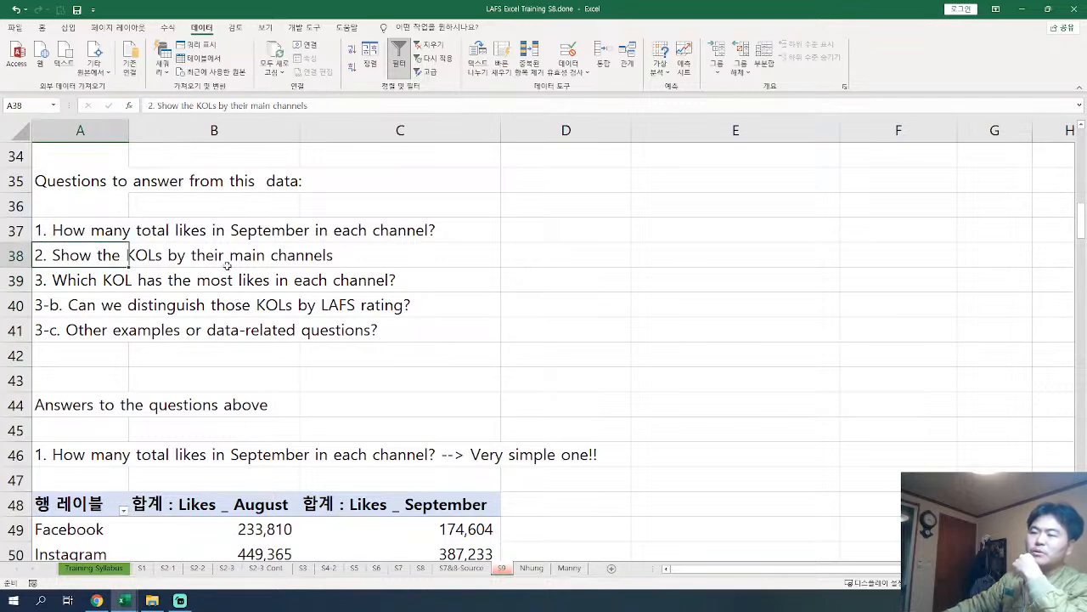
scroll(144, 326, down, 5)
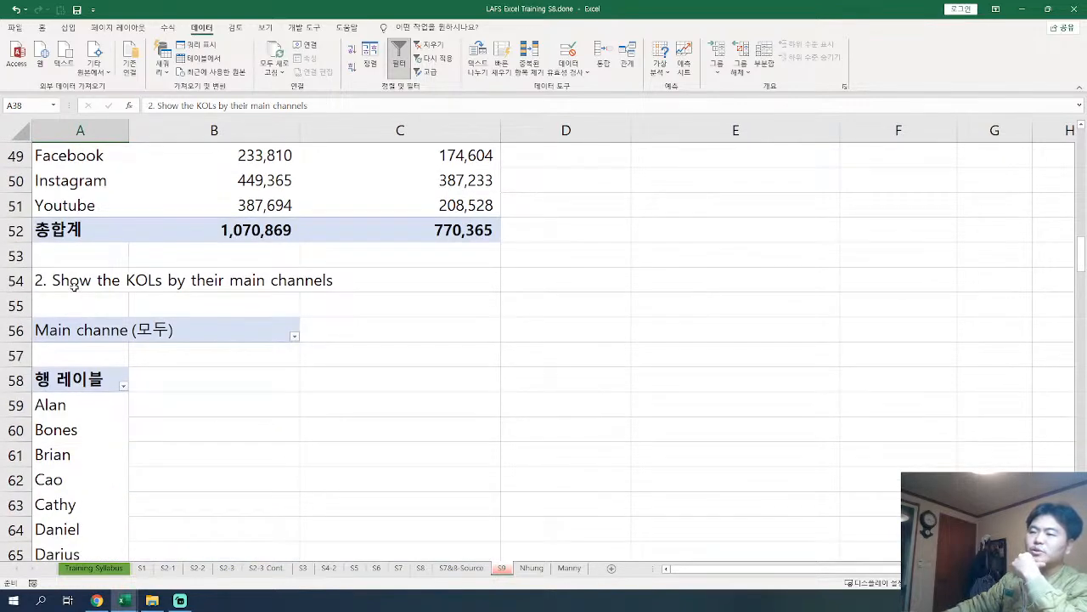
click(94, 287)
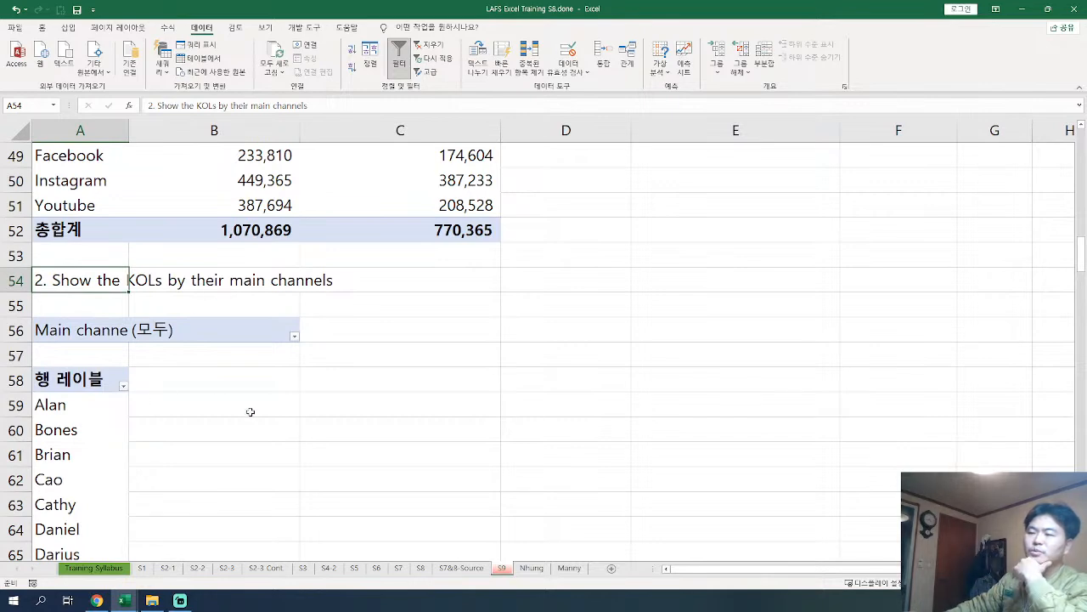
click(88, 377)
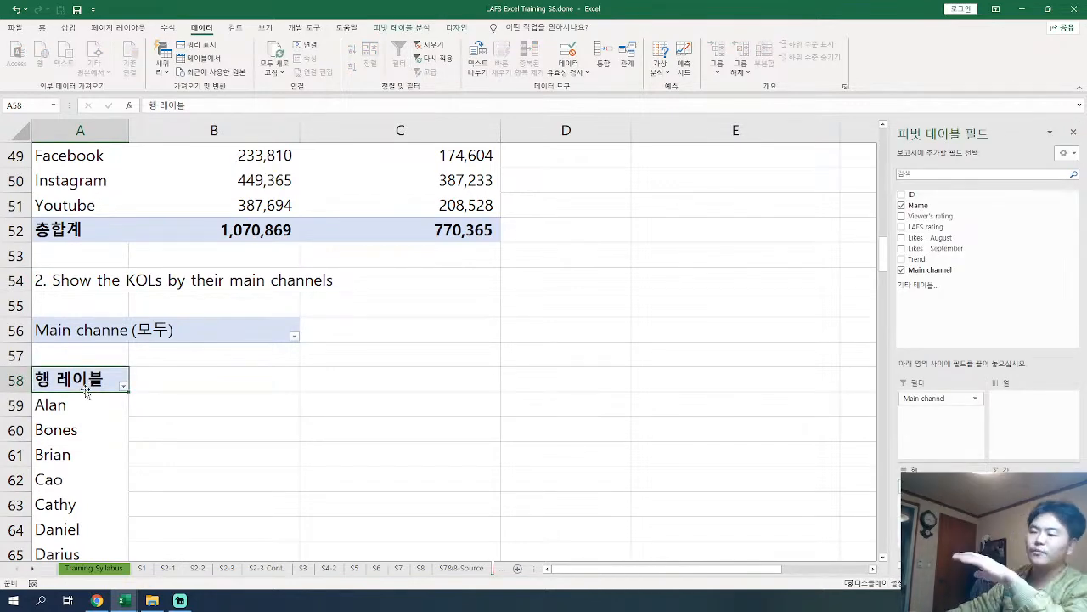
click(99, 330)
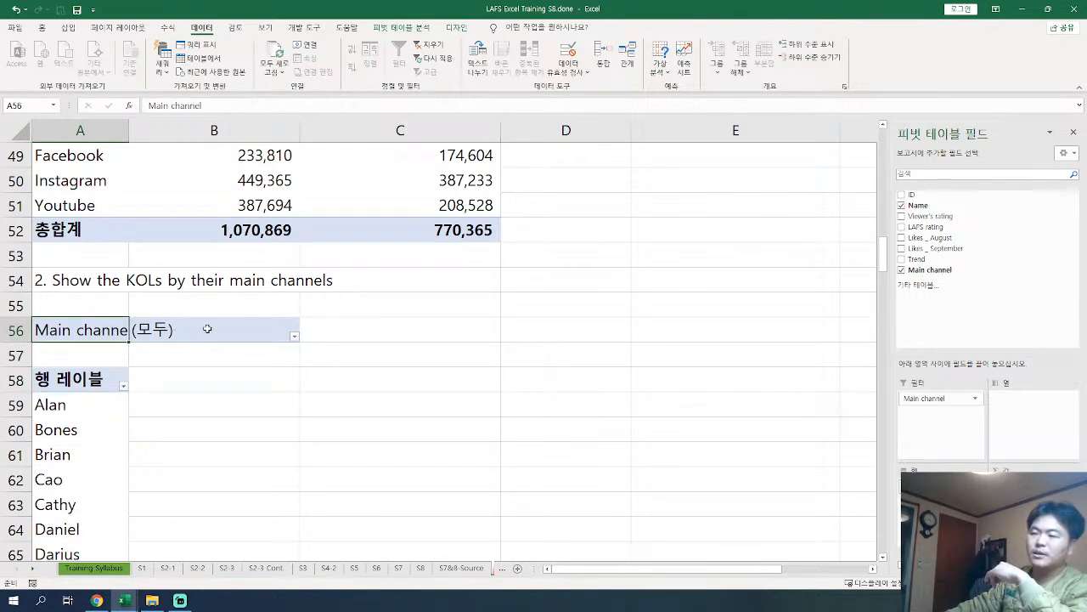
Step: Filter the question 2 pivot table by Main channel so that only Facebook is selected
click(264, 339)
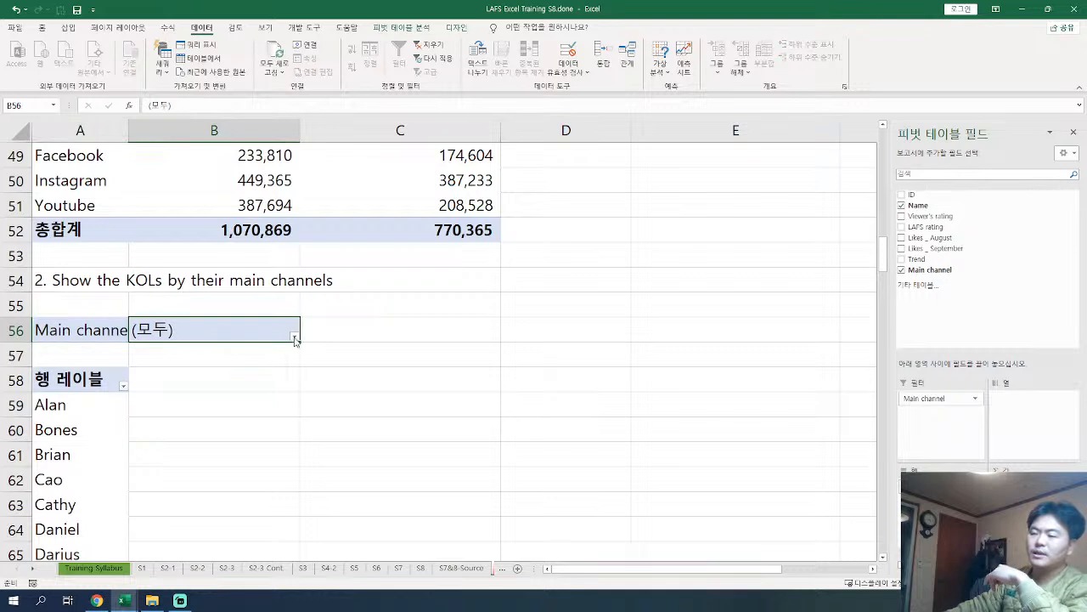
click(294, 338)
click(182, 364)
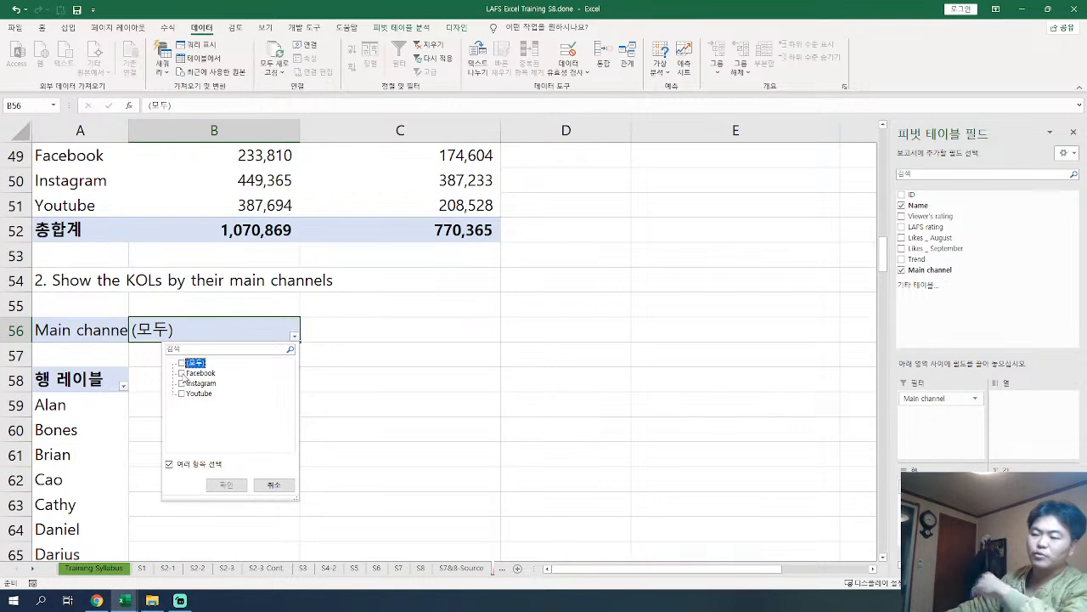
click(182, 373)
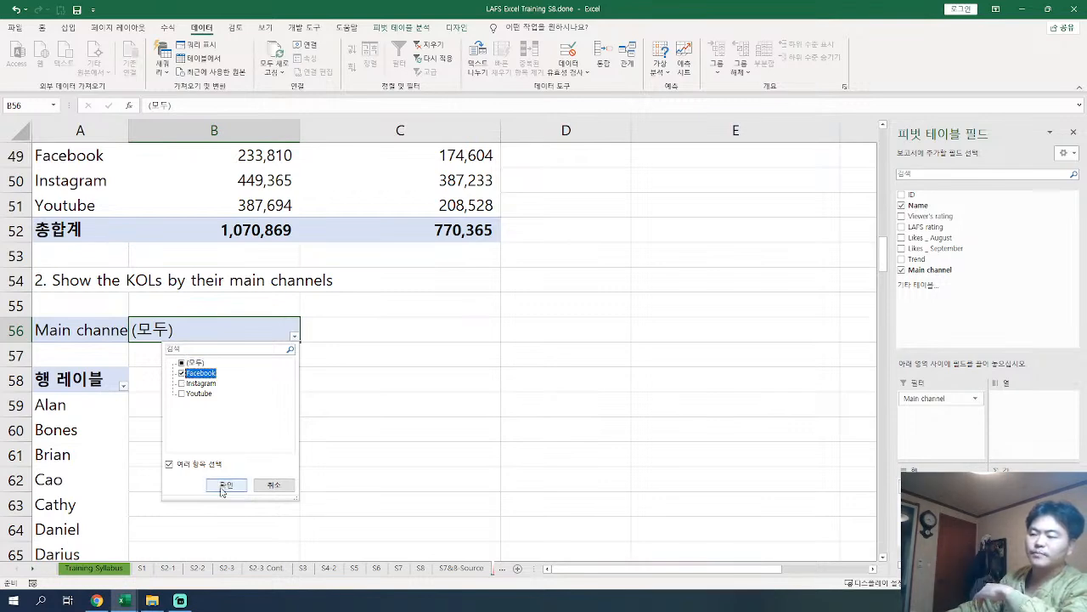
click(224, 484)
scroll(175, 430, down, 1)
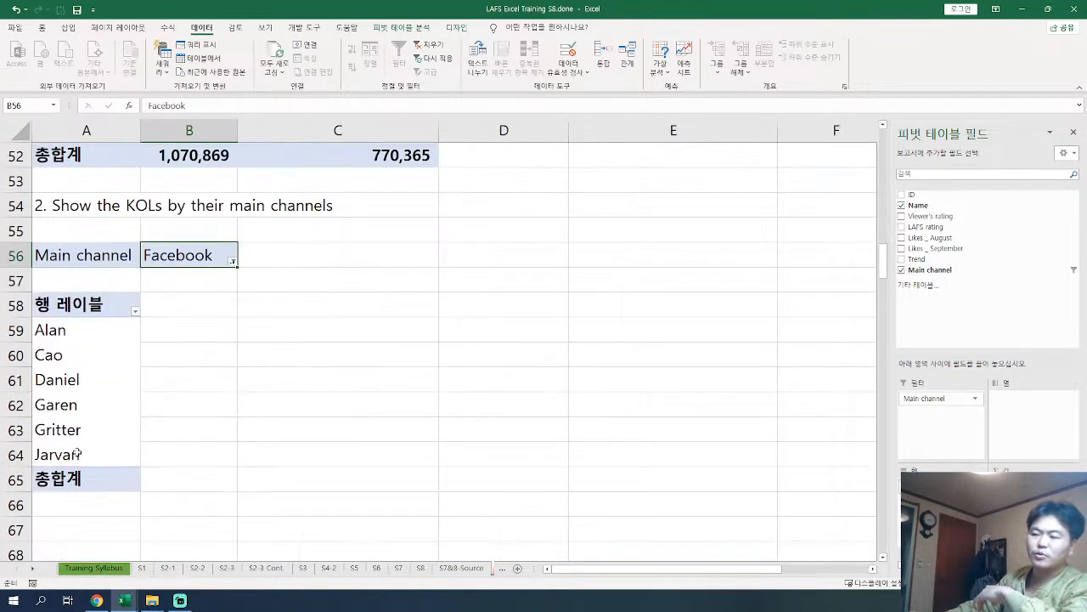
Step: Filter the question 2 pivot table by Main channel so that only Instagram is selected
click(232, 263)
click(119, 298)
click(119, 309)
click(163, 410)
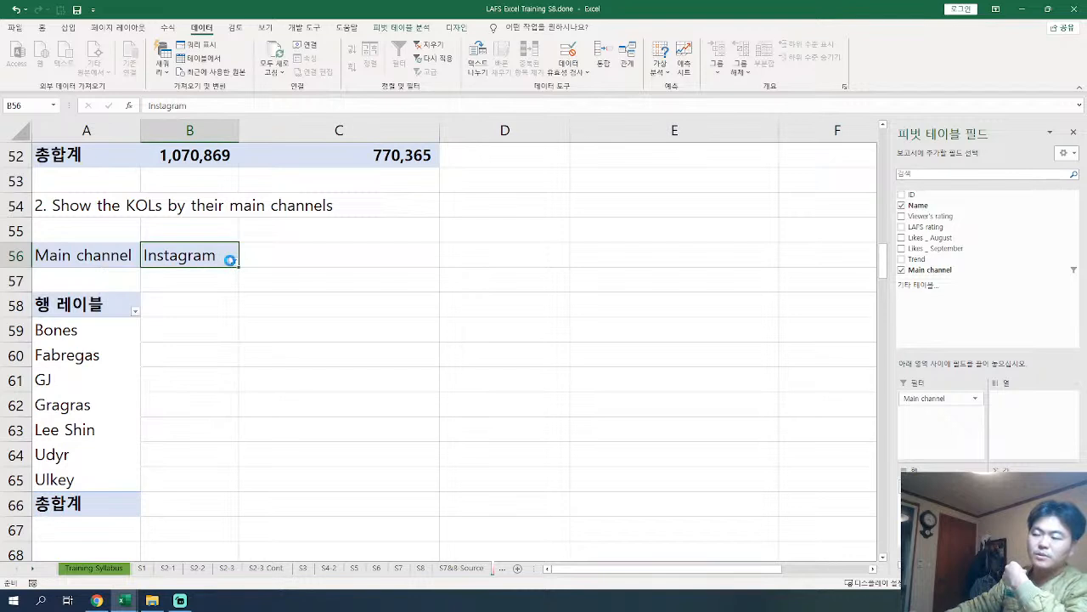
Step: Change the Main channel filter of the question 2 pivot table so that only Youtube is selected
click(232, 261)
click(120, 308)
click(119, 319)
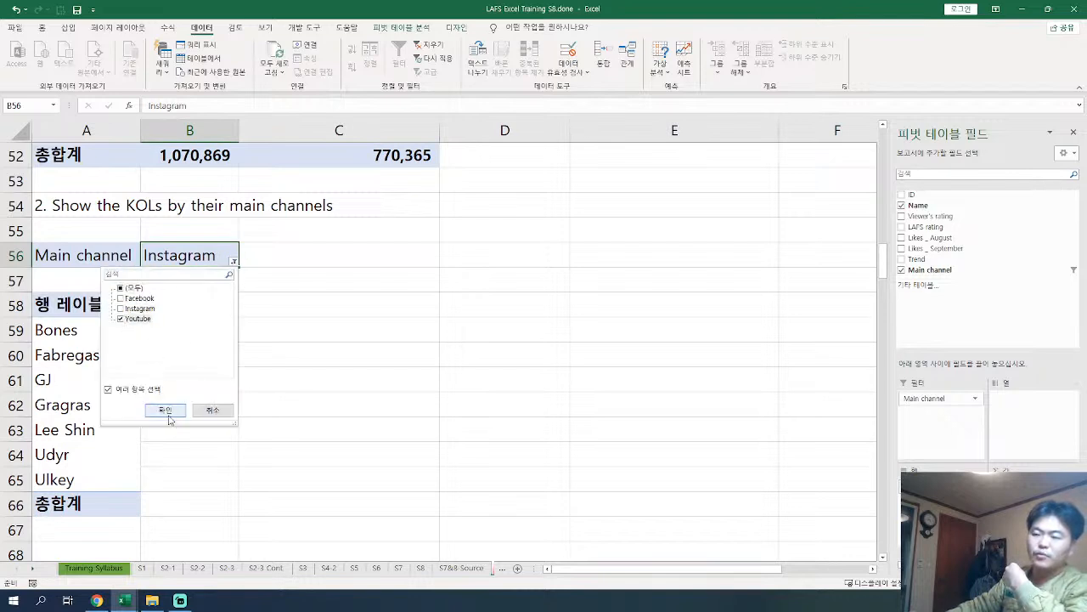
click(165, 410)
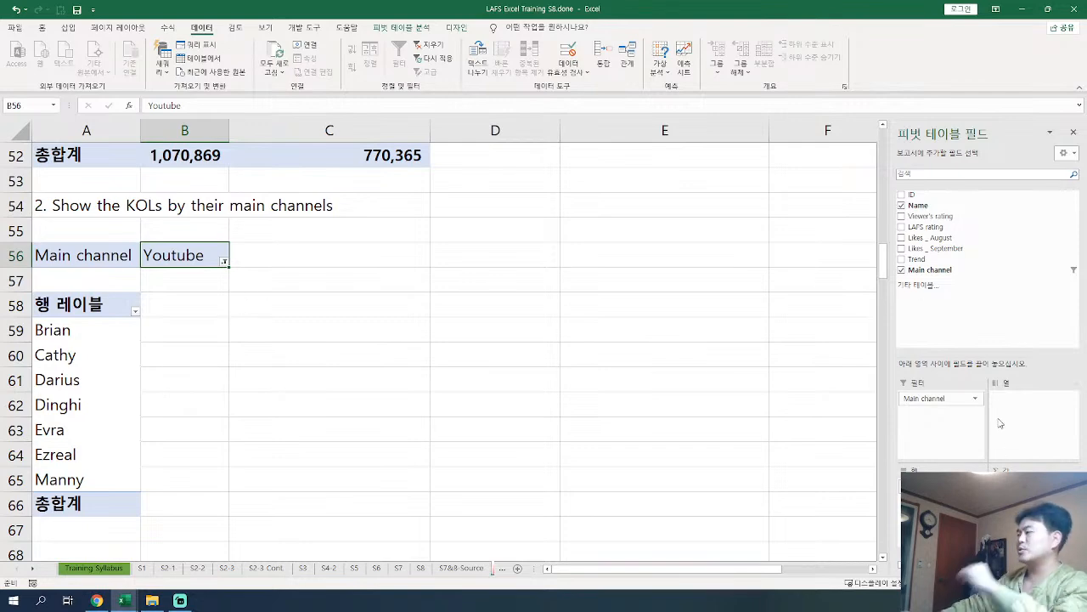
Step: Remove the Main channel filter and the Name rows from the question 2 pivot table, leaving it empty
scroll(321, 430, down, 7)
scroll(323, 431, up, 4)
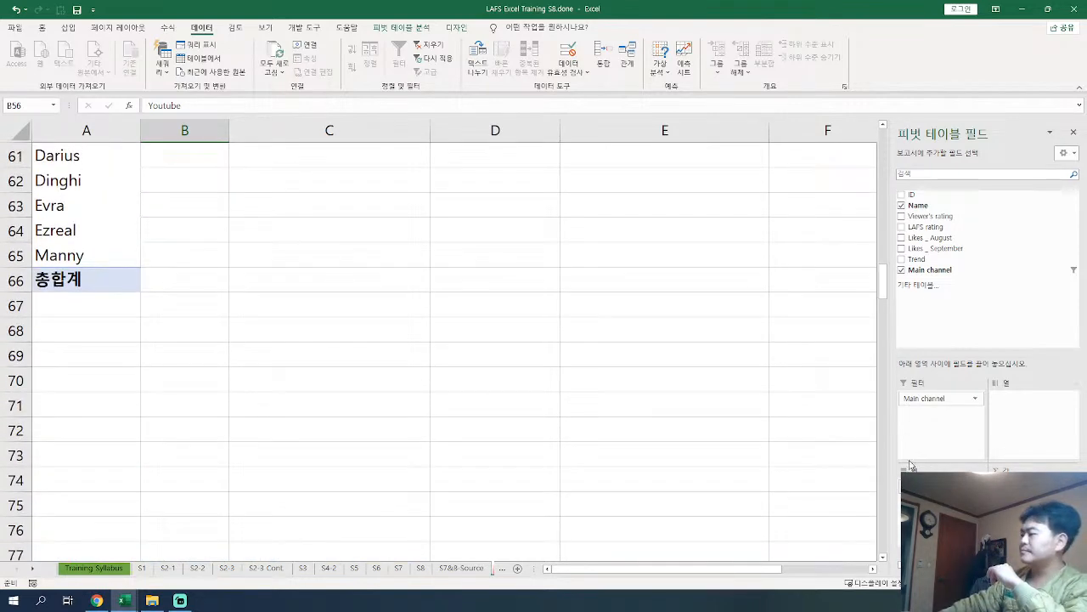
drag(941, 397, 924, 273)
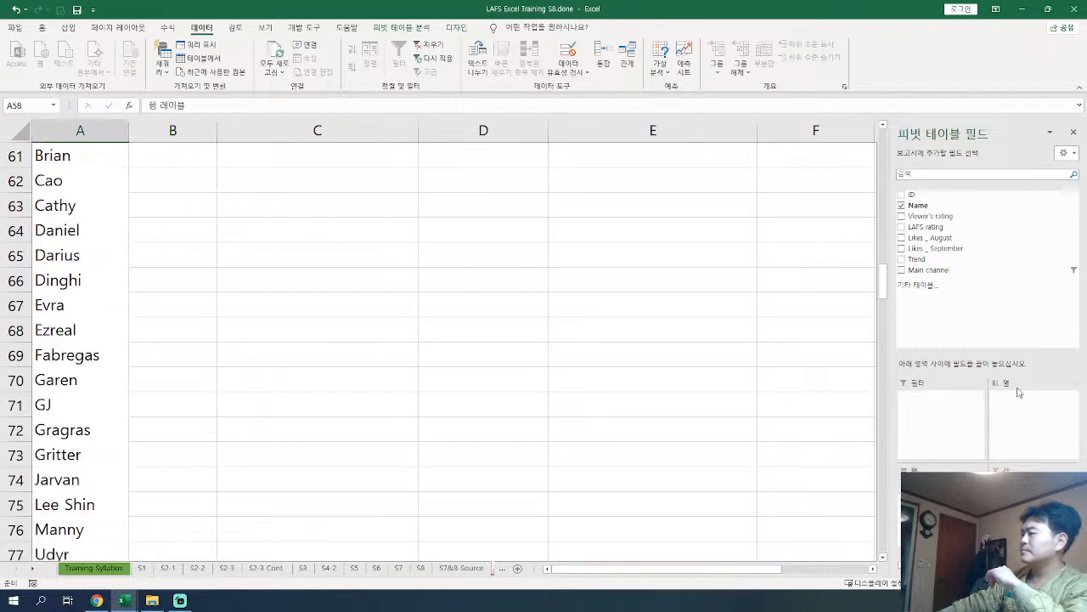
drag(901, 486, 922, 259)
scroll(391, 421, up, 6)
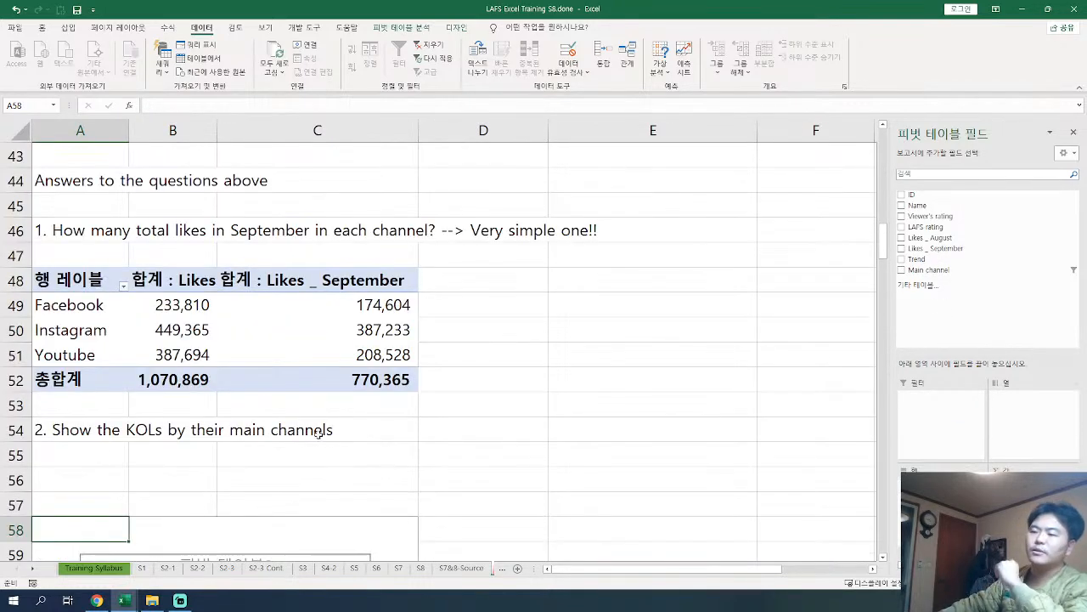
Step: Rebuild the question 2 pivot table with Name as rows and Main channel as the report filter
scroll(98, 424, down, 1)
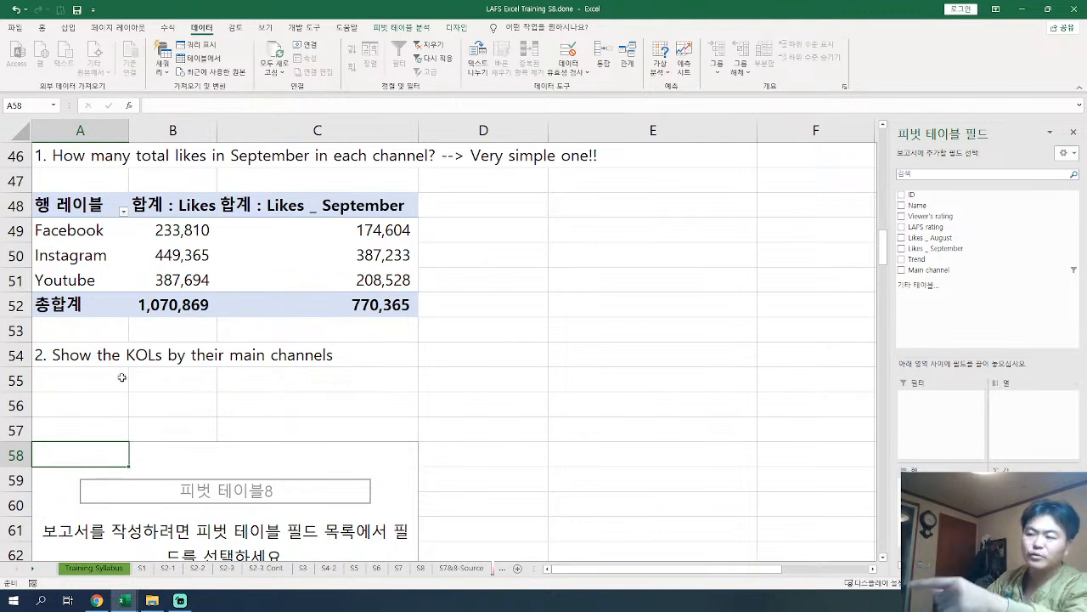
click(918, 206)
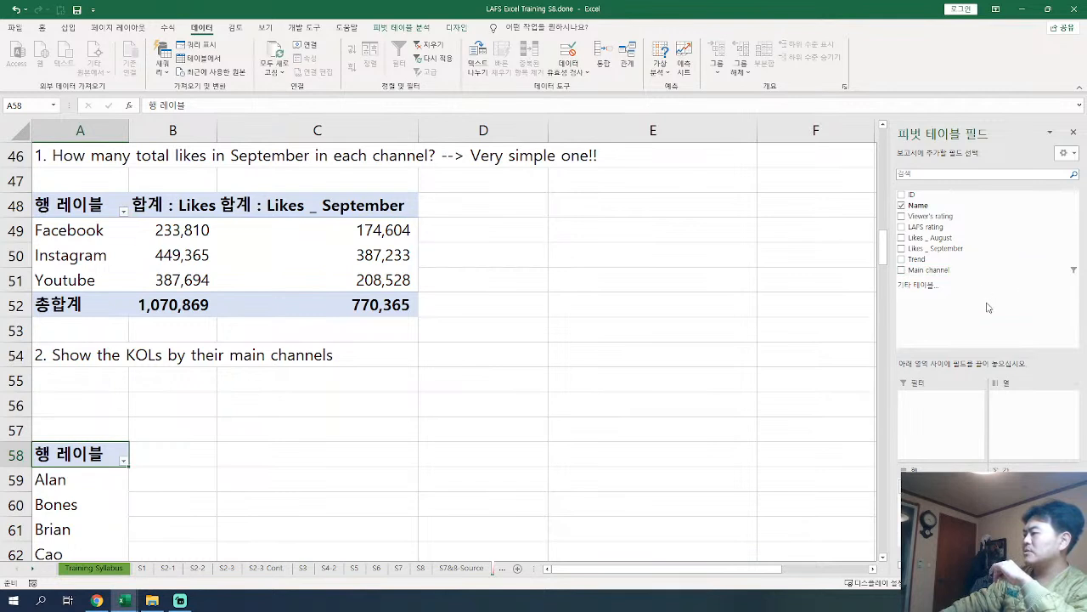
drag(923, 270, 964, 452)
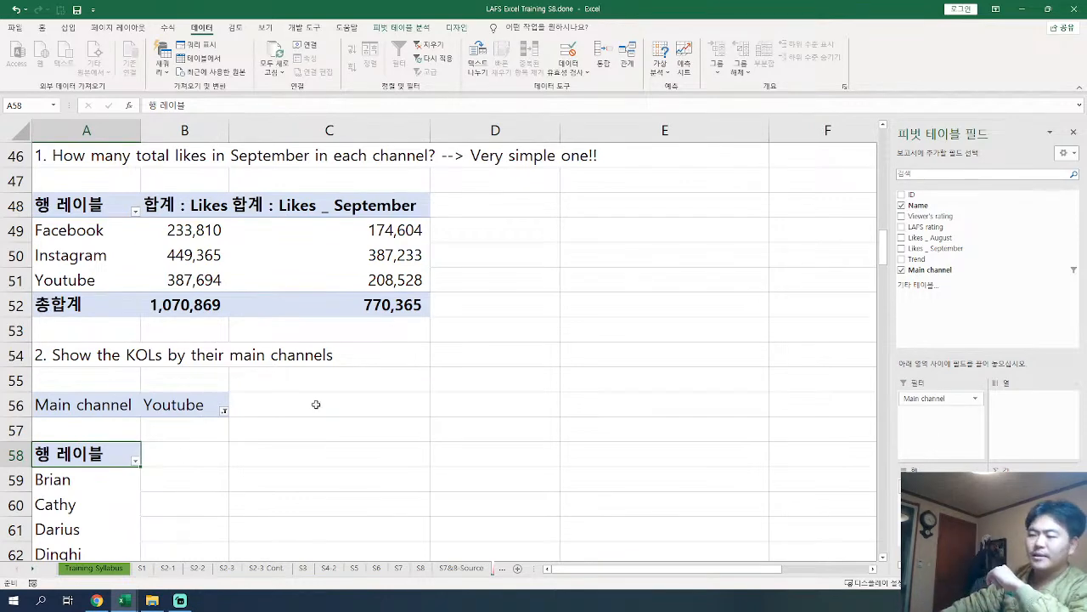
Step: Filter the rebuilt question 2 pivot table by Main channel to include Facebook and Instagram but not Youtube
click(224, 411)
click(124, 450)
click(111, 458)
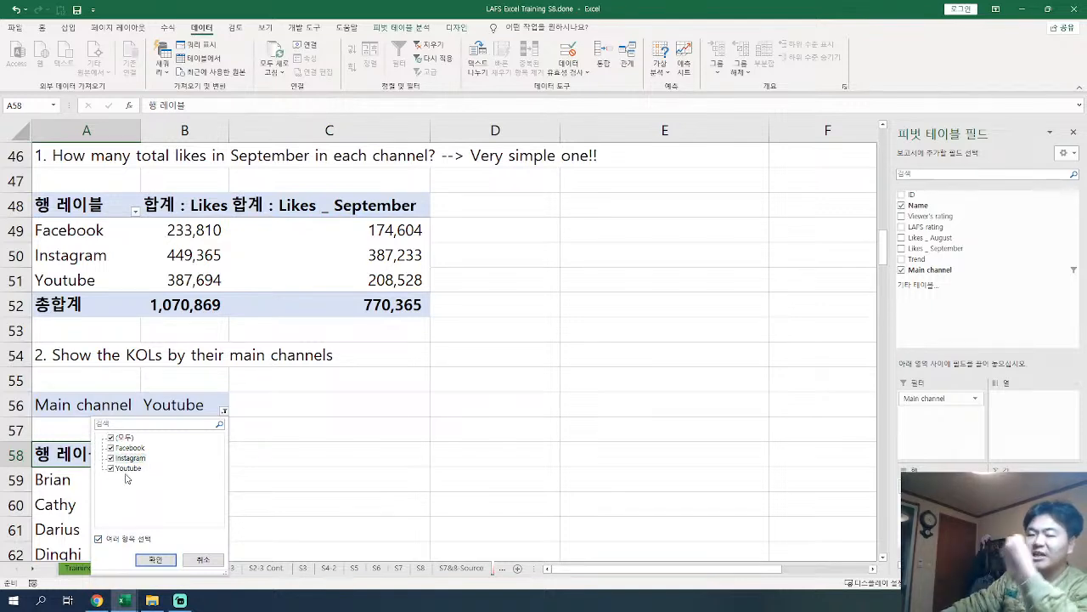
click(119, 468)
click(154, 559)
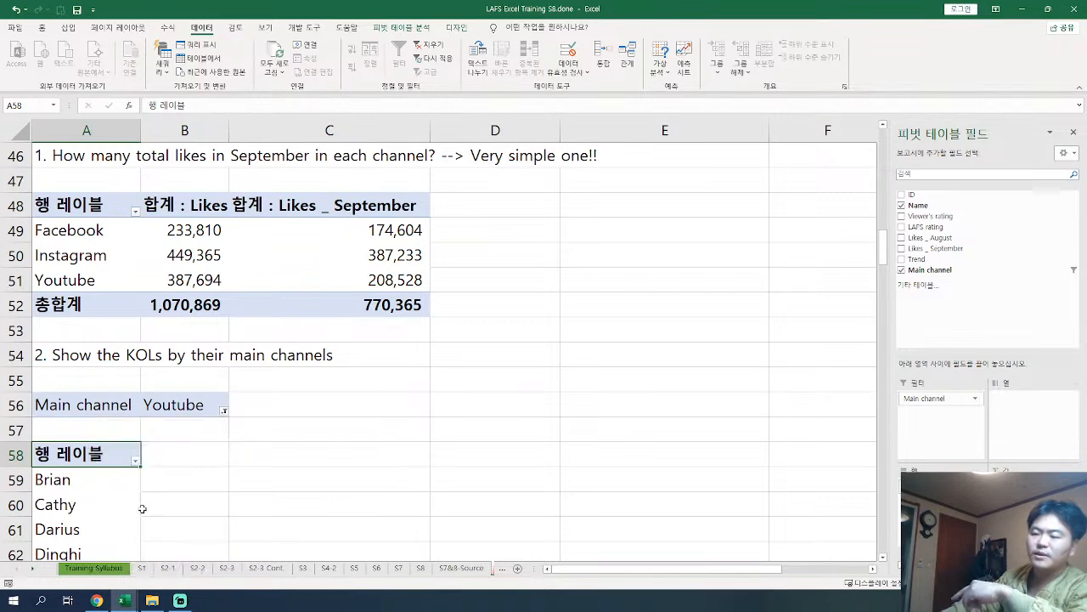
scroll(139, 493, down, 3)
scroll(111, 280, up, 2)
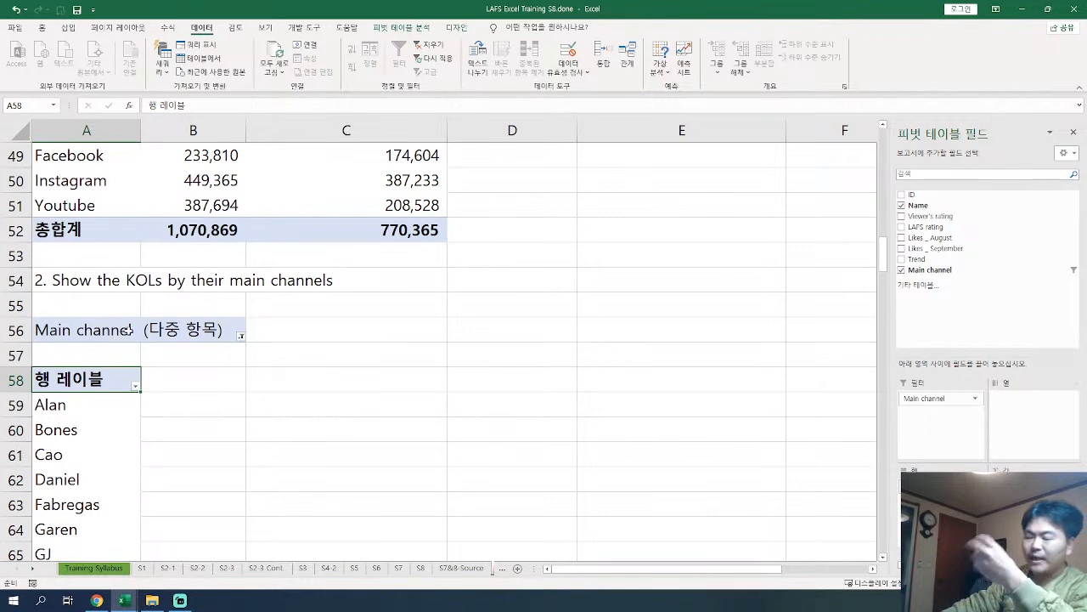
Step: Exclude Instagram from the Main channel filter in B56 so that only Facebook stays selected
click(214, 336)
click(240, 338)
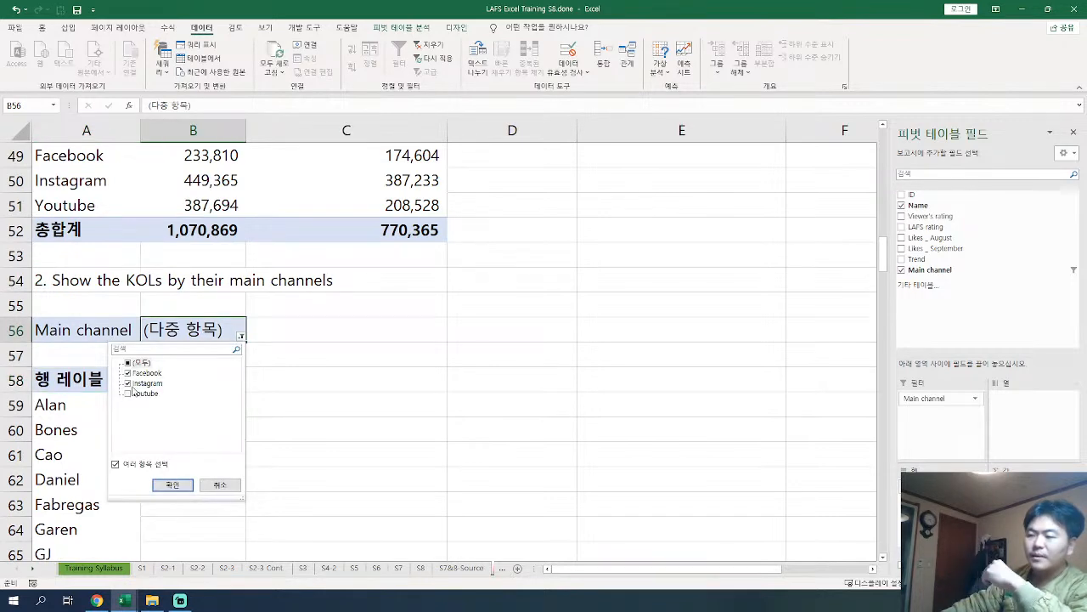
click(128, 384)
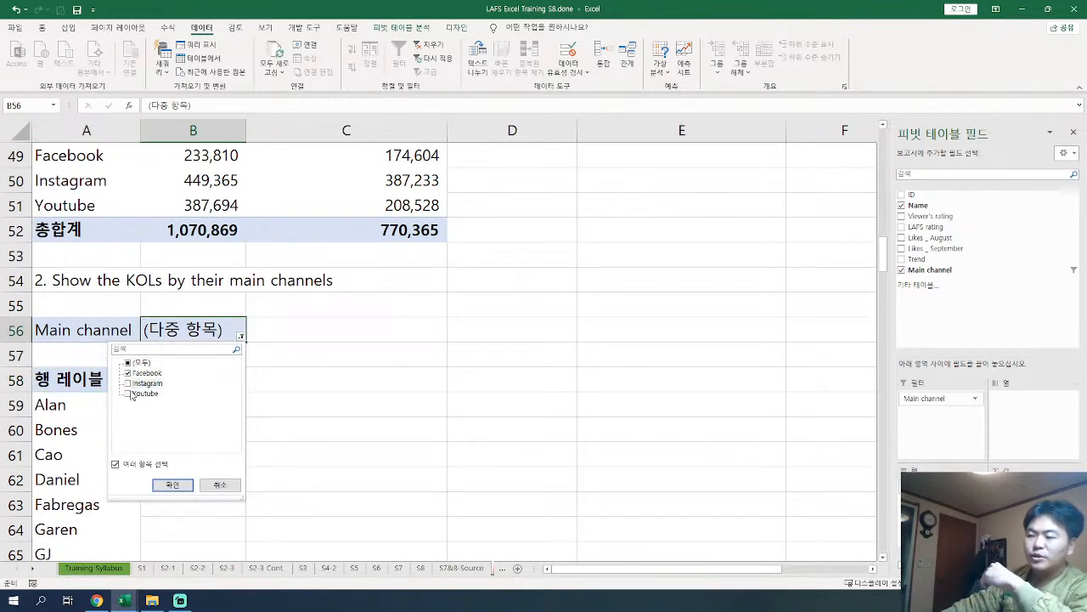
click(173, 484)
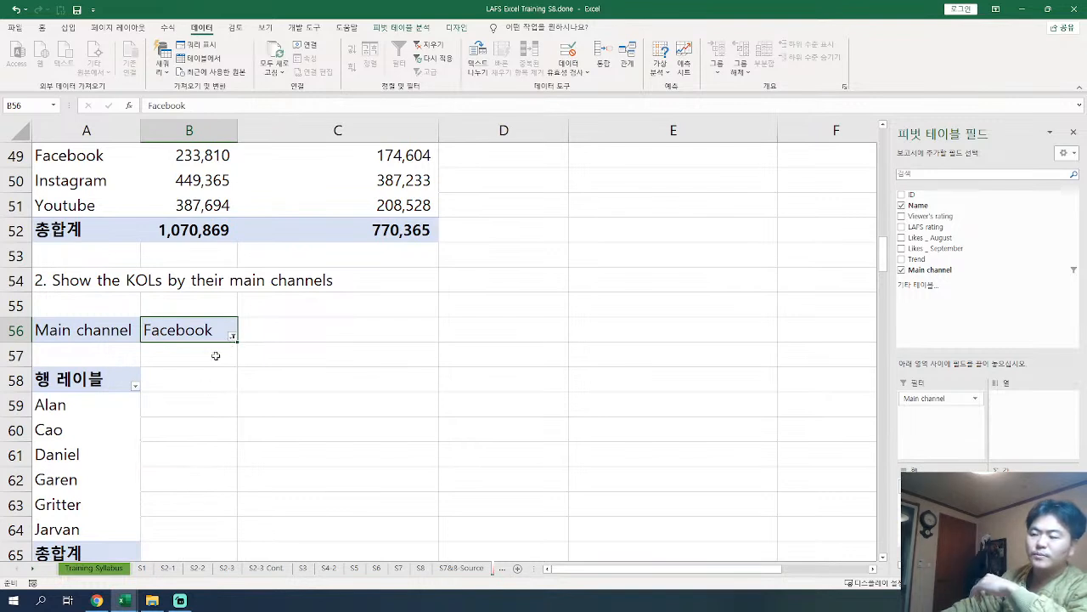
Step: Reset the Main channel filter in B56 to include all channels
click(233, 337)
click(120, 363)
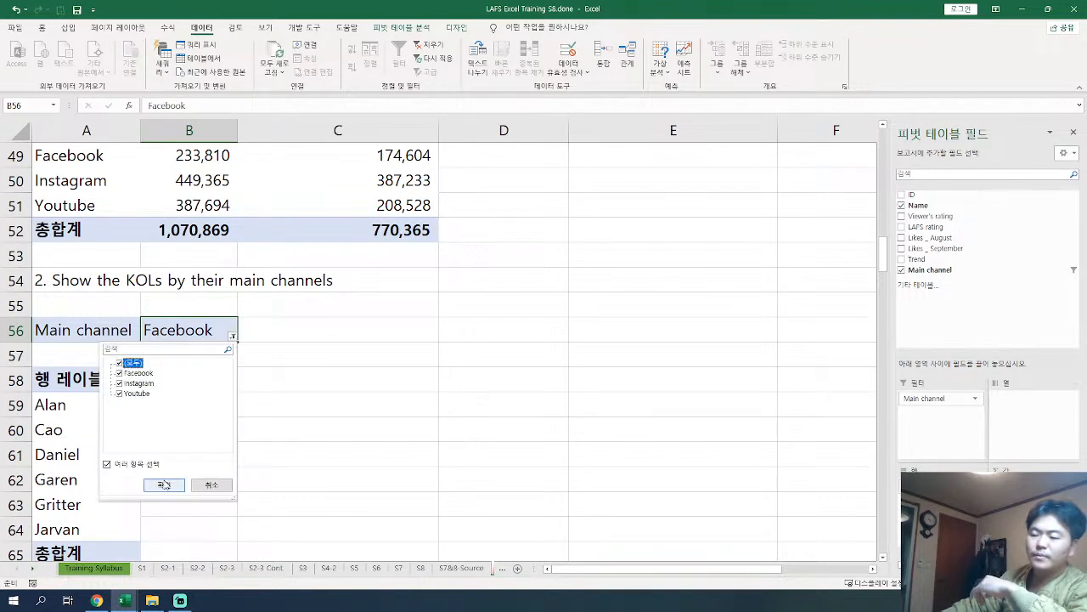
click(164, 484)
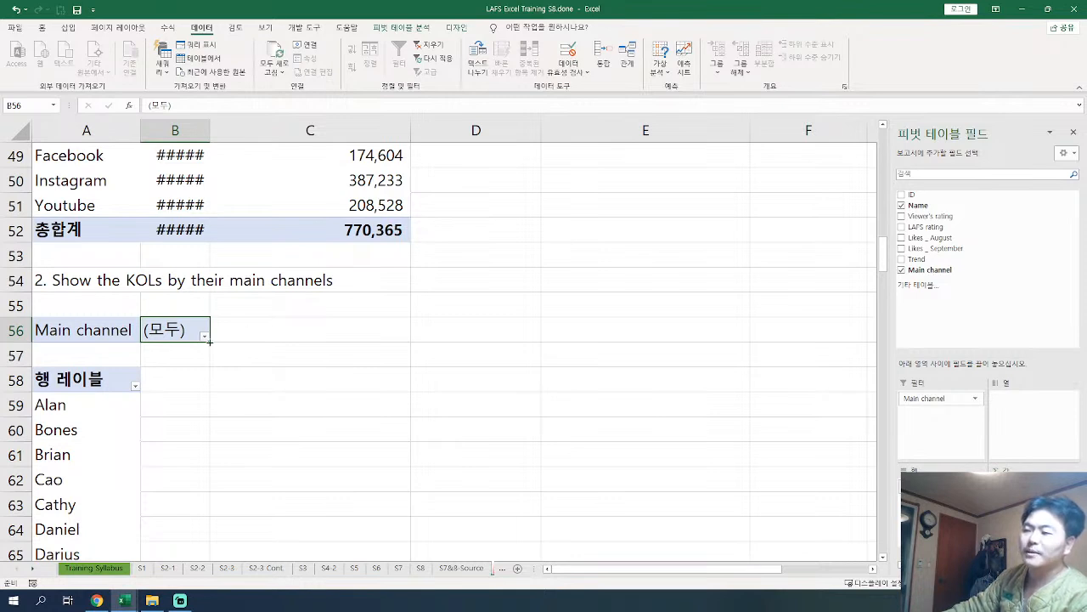
click(204, 337)
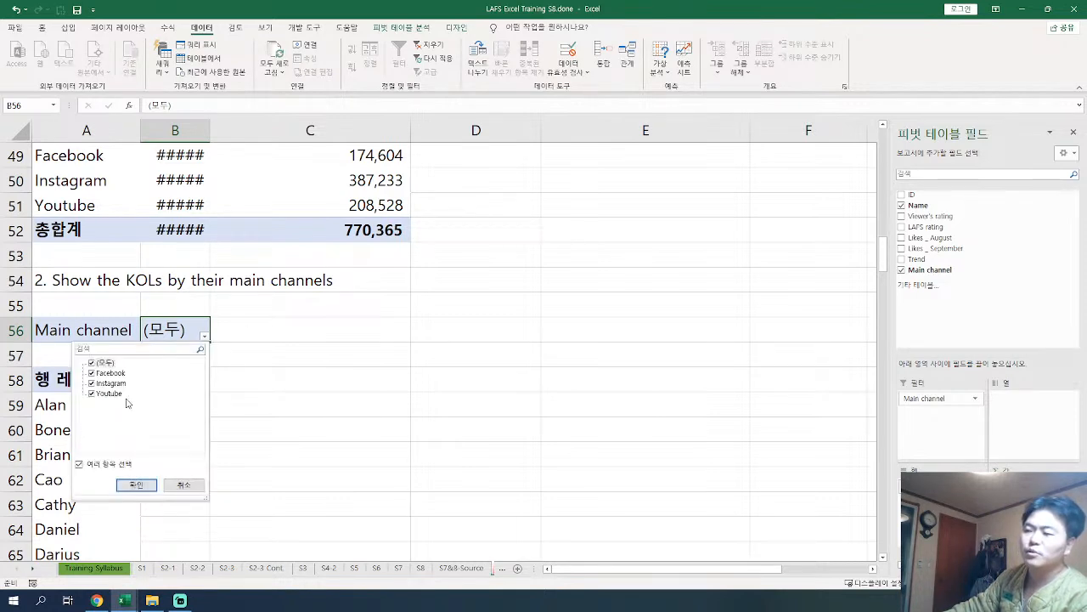
click(136, 484)
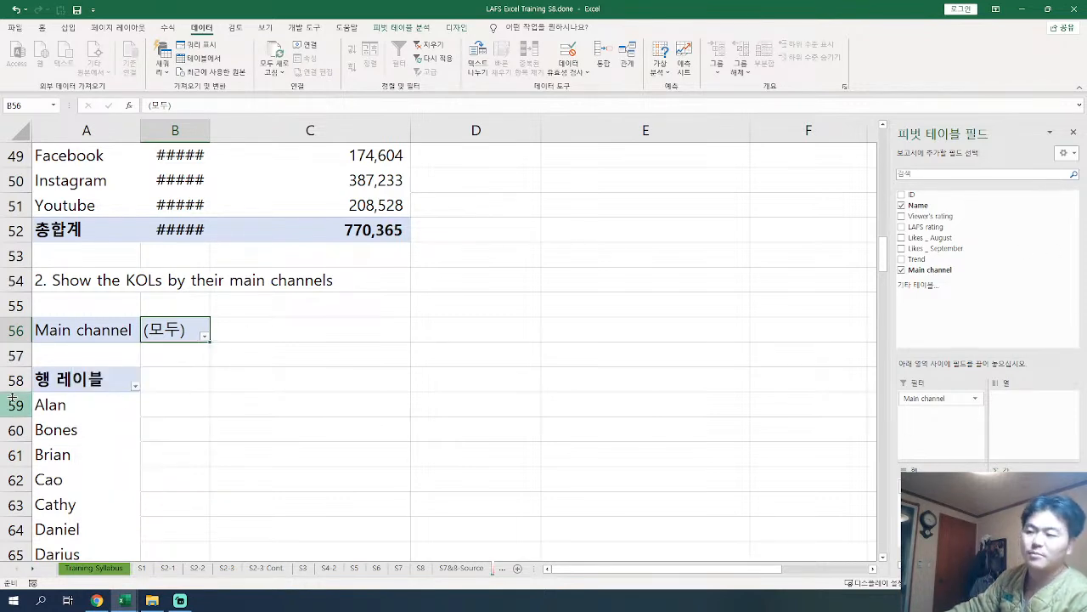
Step: Read questions 3 and 3-b in A83:A84 and compare them with the question 2 pivot table and the empty column B beside its names
scroll(153, 360, down, 10)
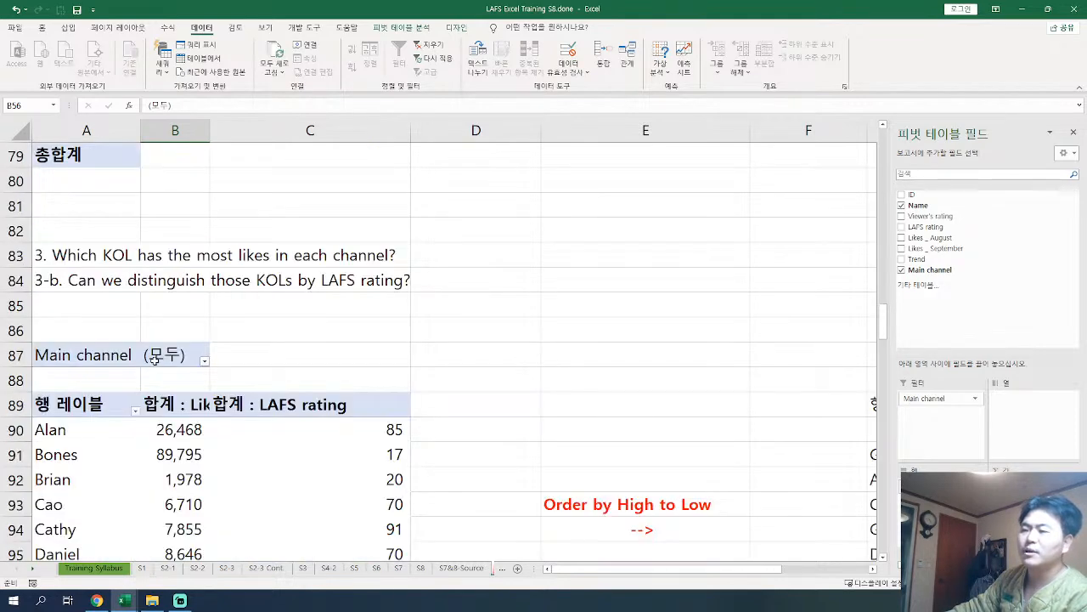
scroll(153, 359, up, 1)
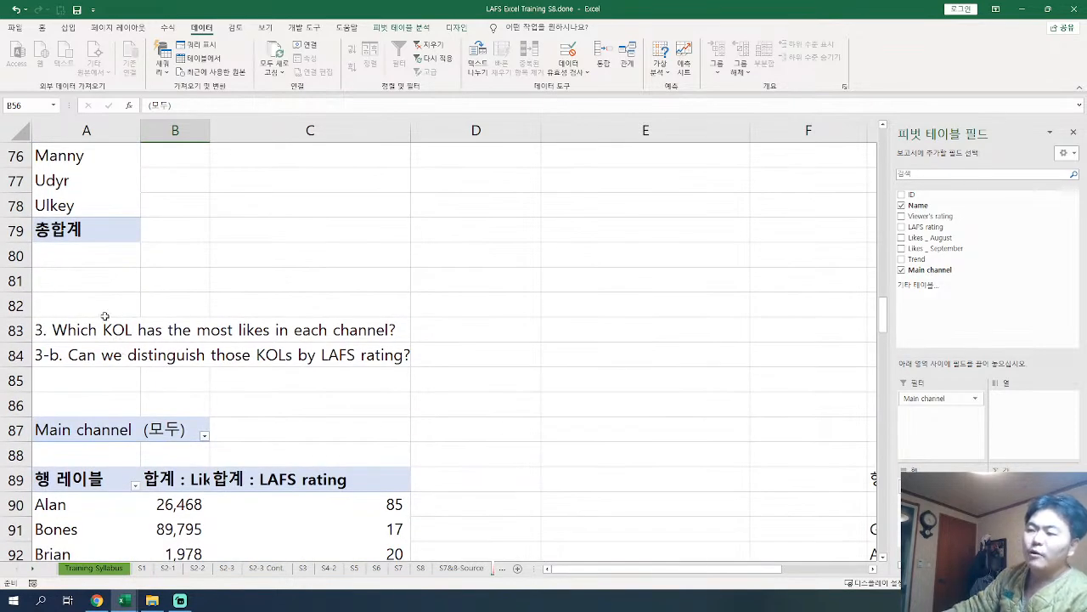
scroll(105, 316, up, 6)
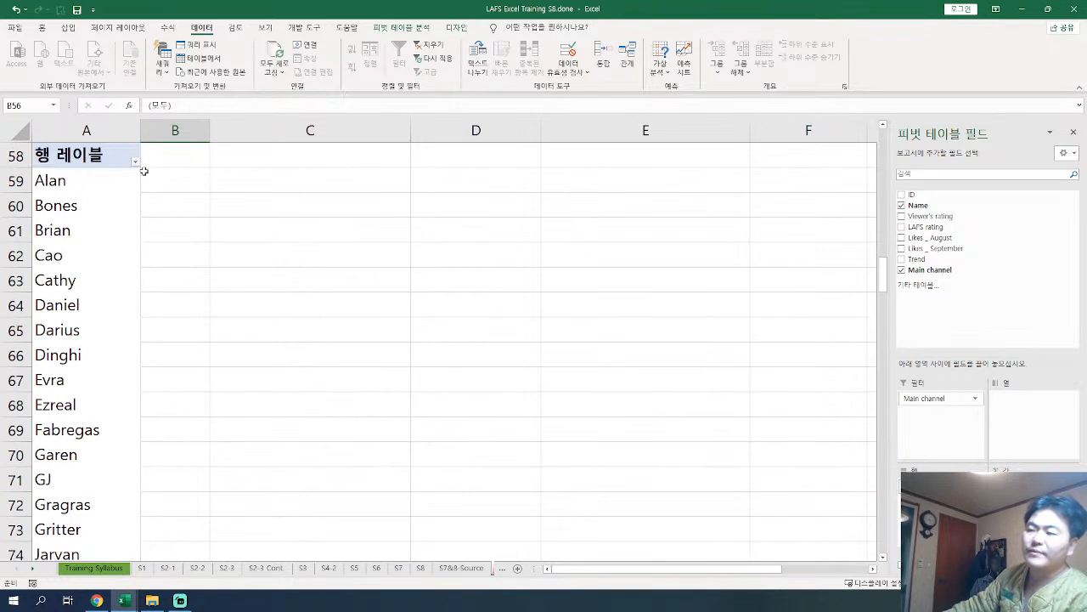
scroll(128, 422, down, 4)
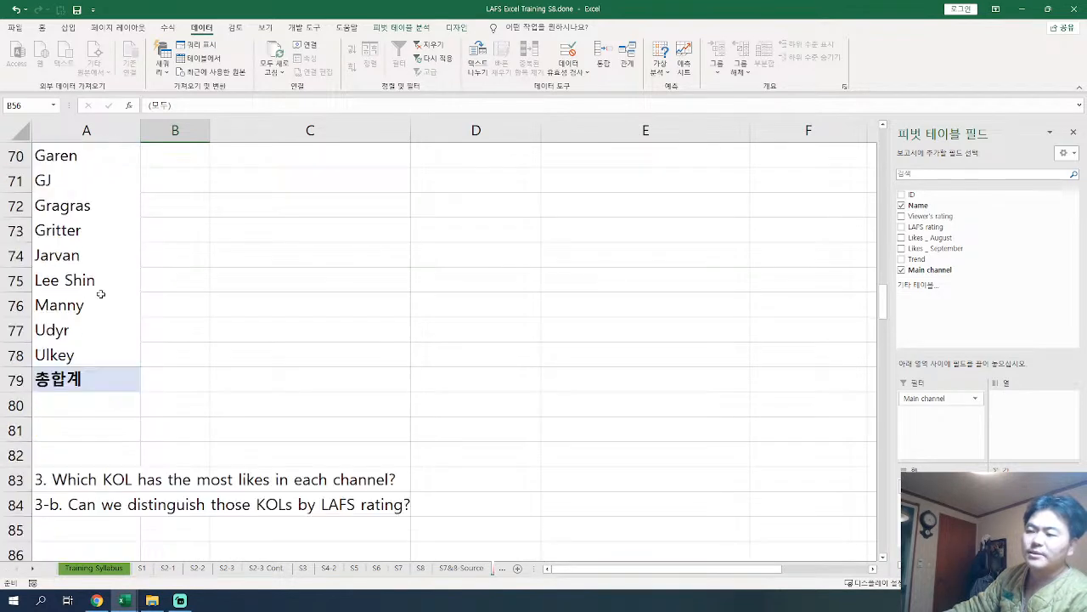
click(80, 484)
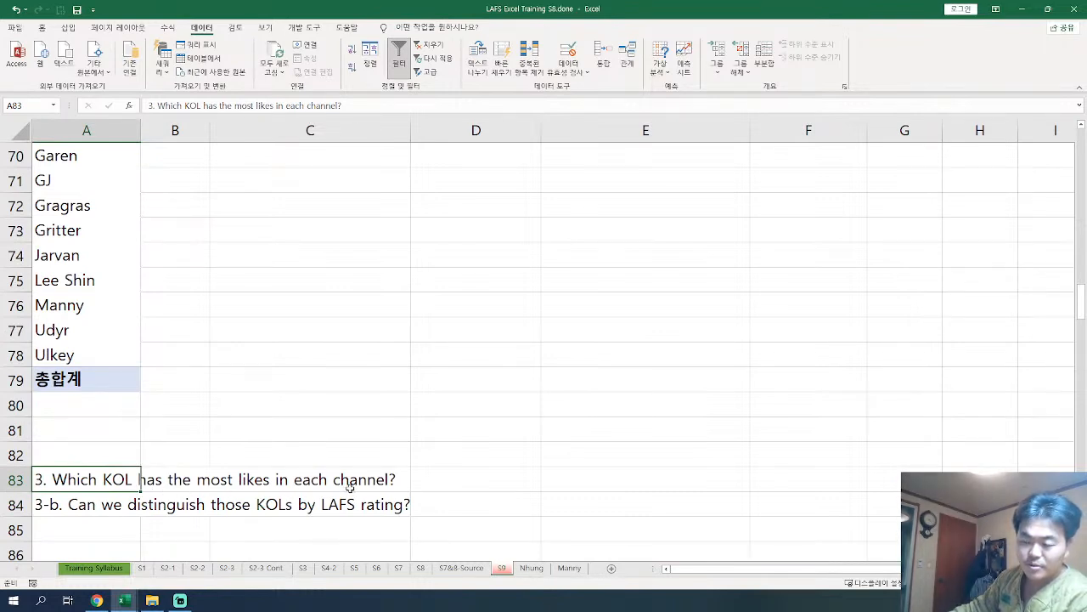
scroll(276, 407, down, 1)
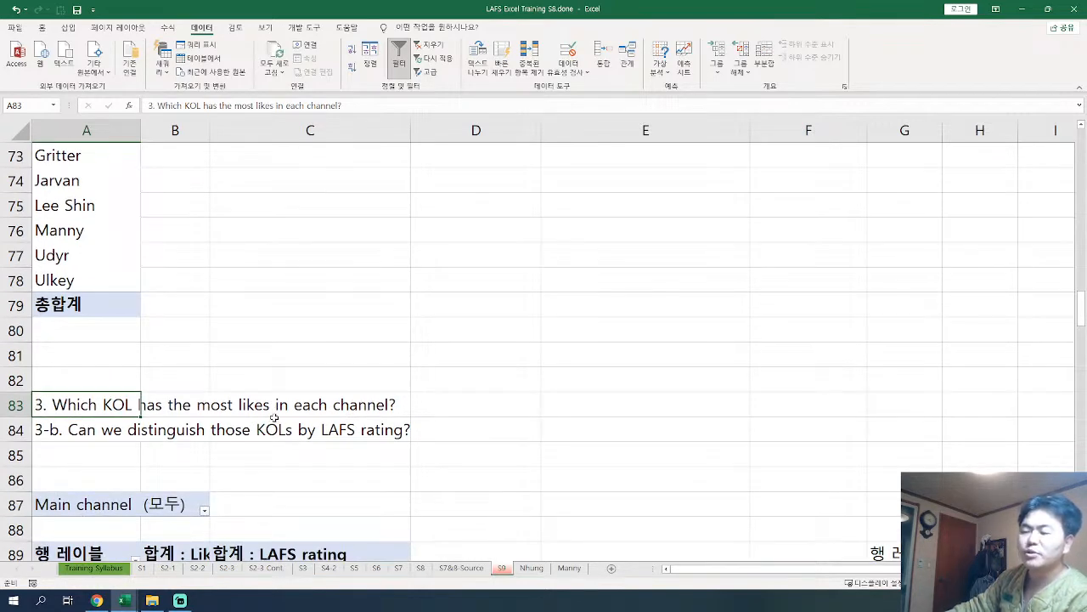
scroll(51, 408, up, 7)
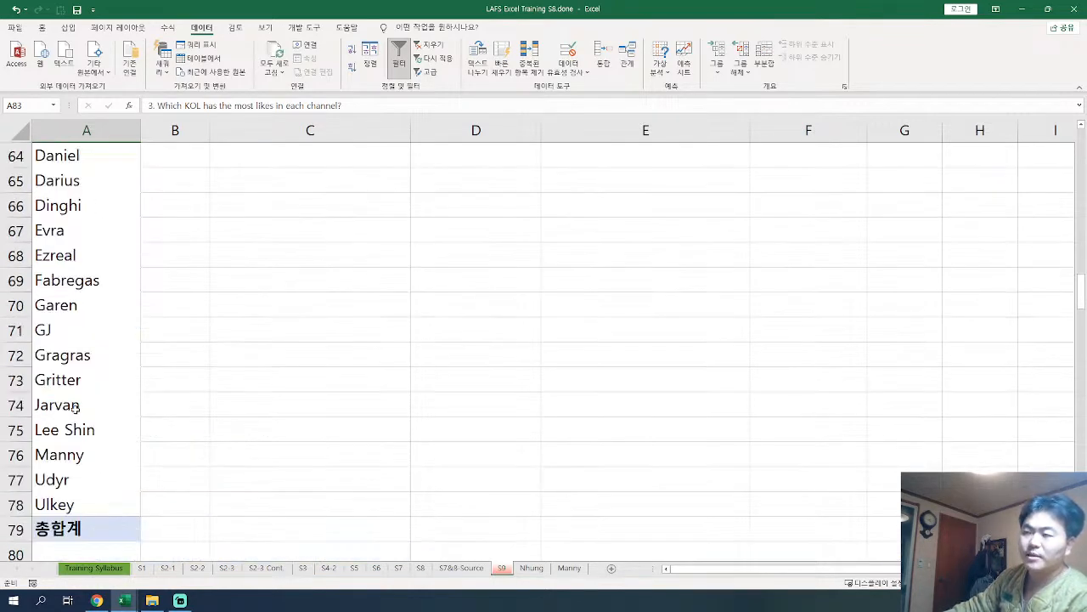
click(57, 197)
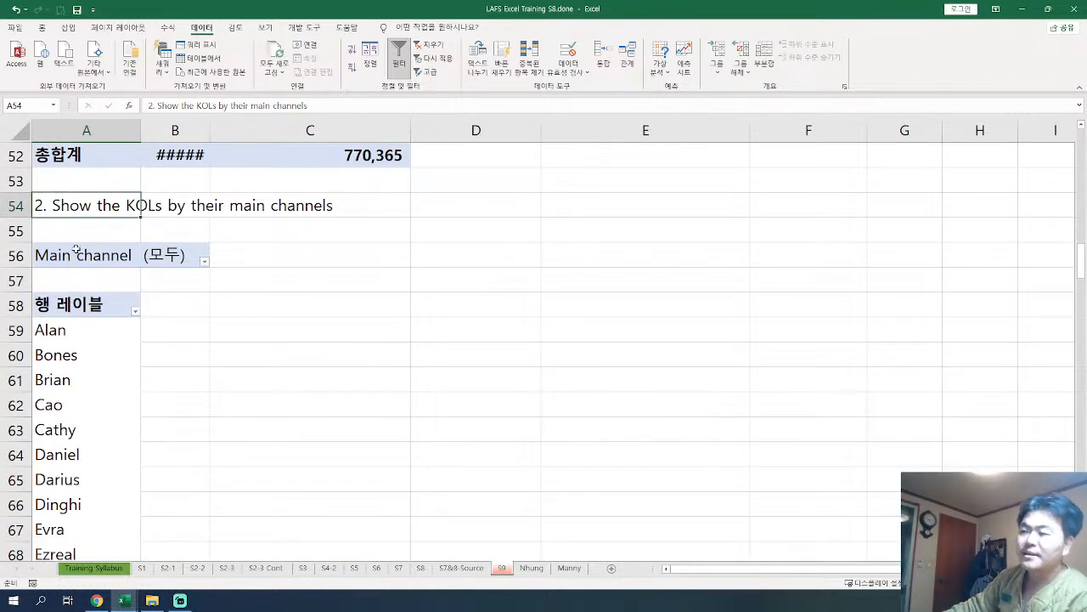
drag(177, 303, 185, 559)
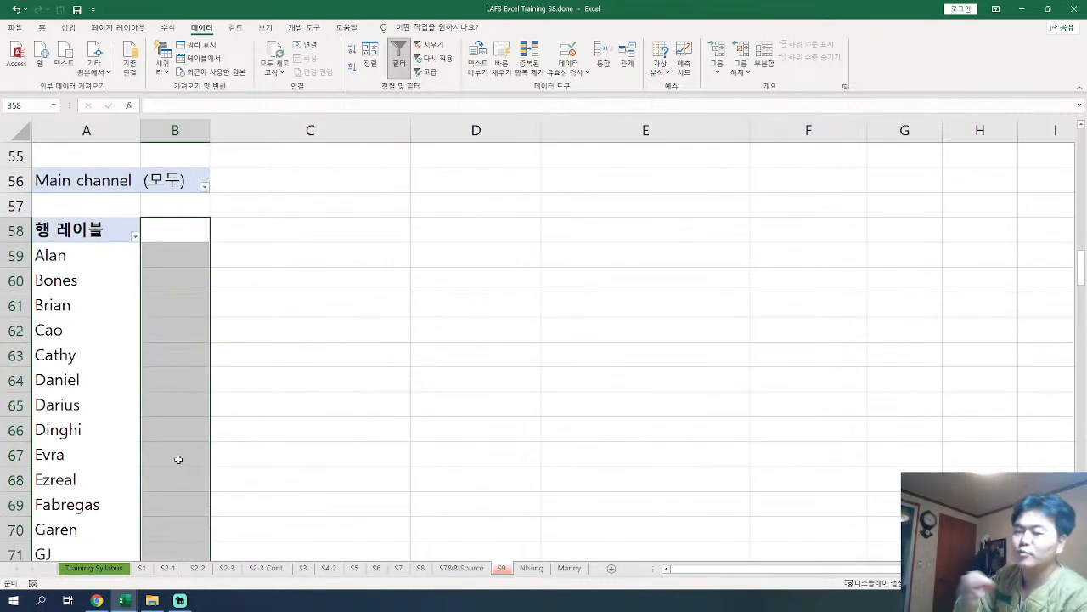
scroll(177, 458, down, 7)
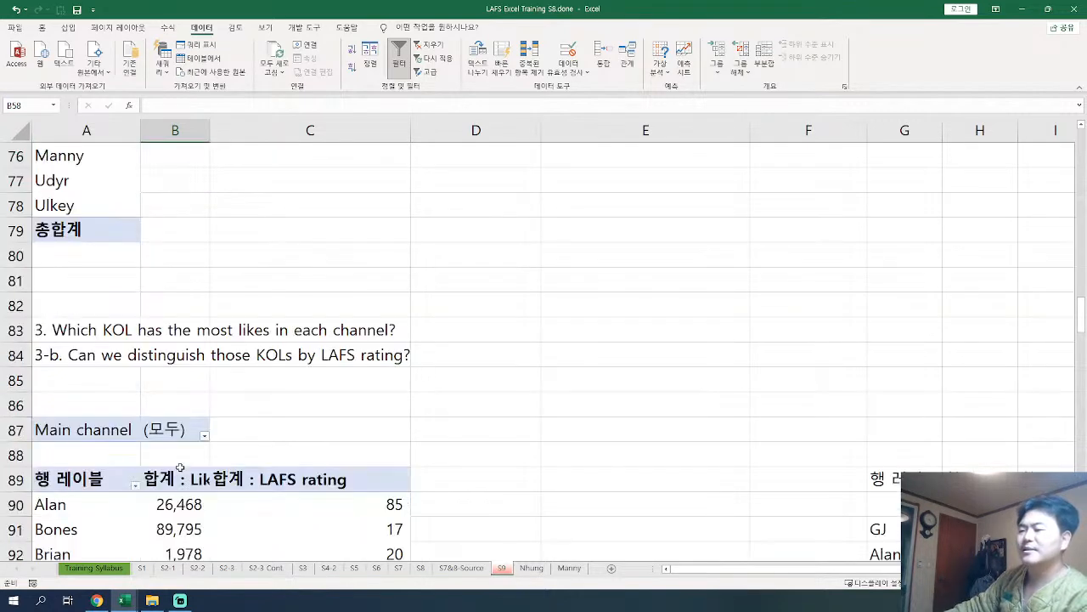
Step: Replace the values in the question 3 pivot table at A89 with Likes _ August and Likes _ September
click(67, 480)
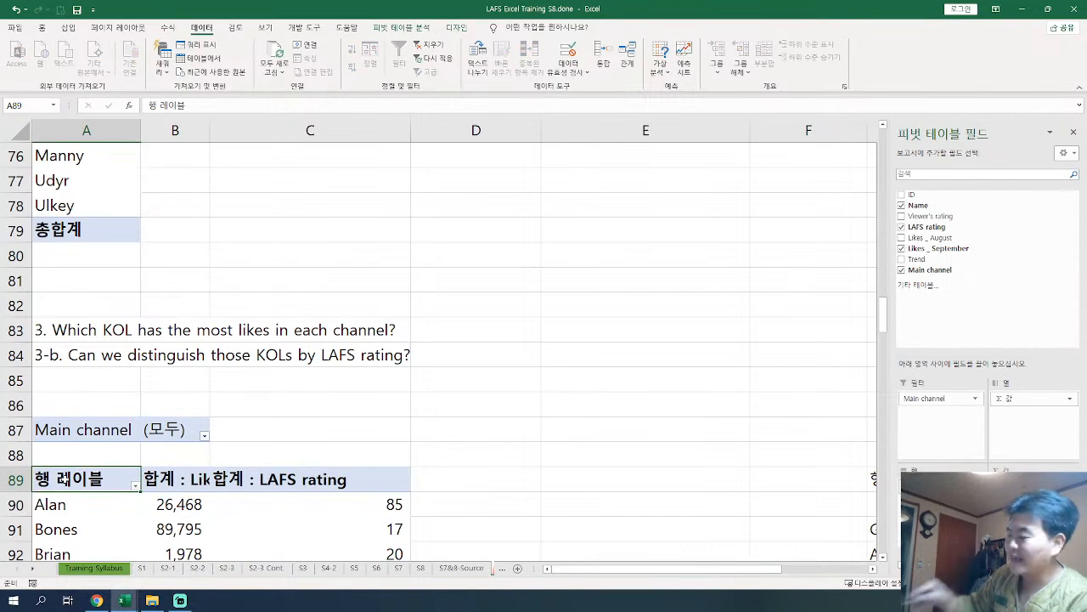
scroll(510, 459, down, 3)
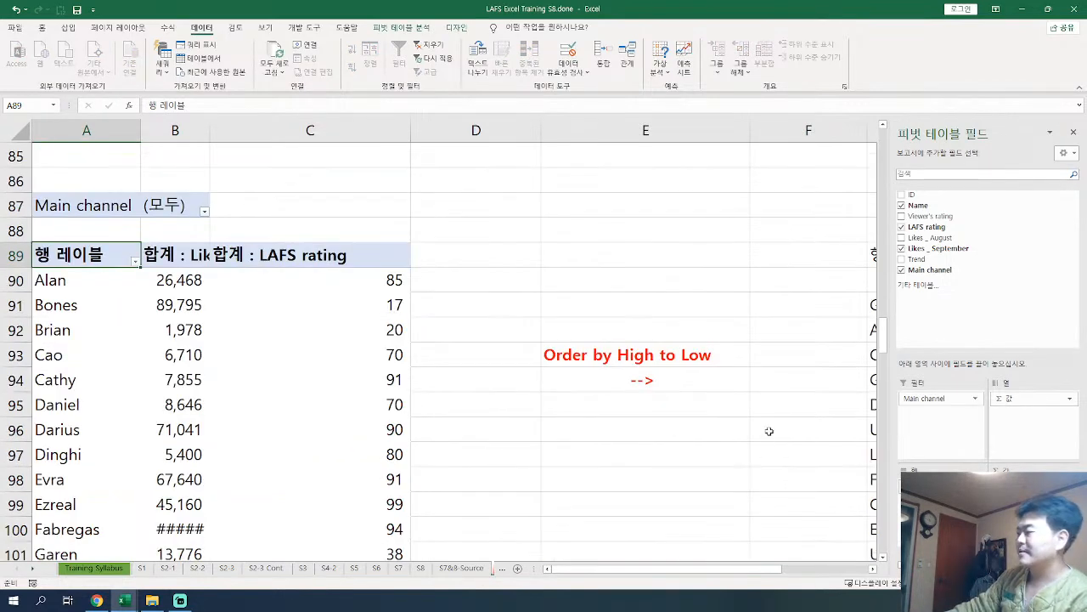
scroll(480, 386, up, 2)
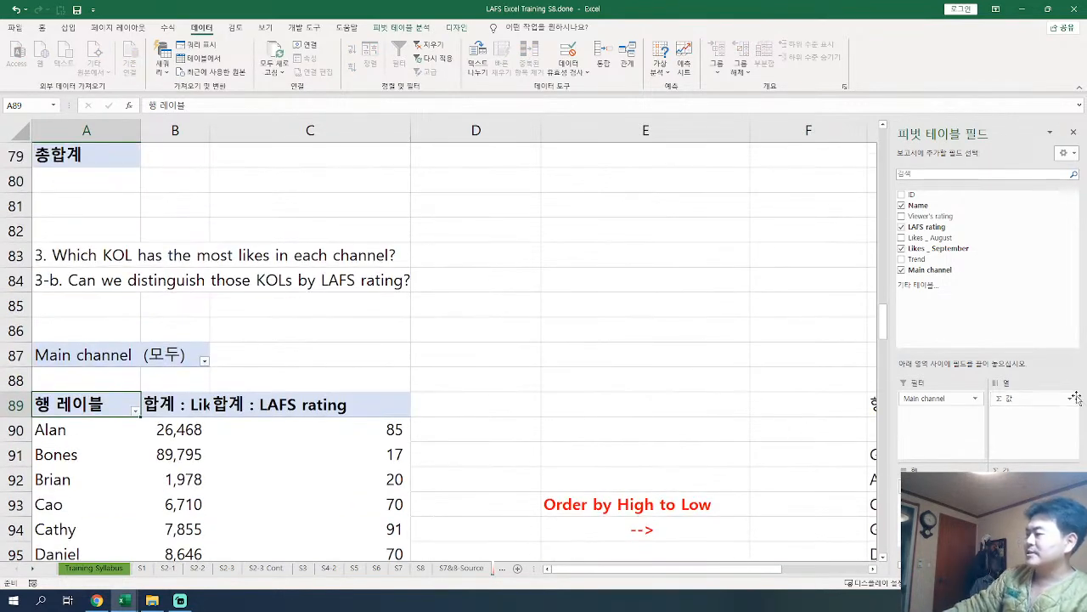
drag(1042, 403, 957, 268)
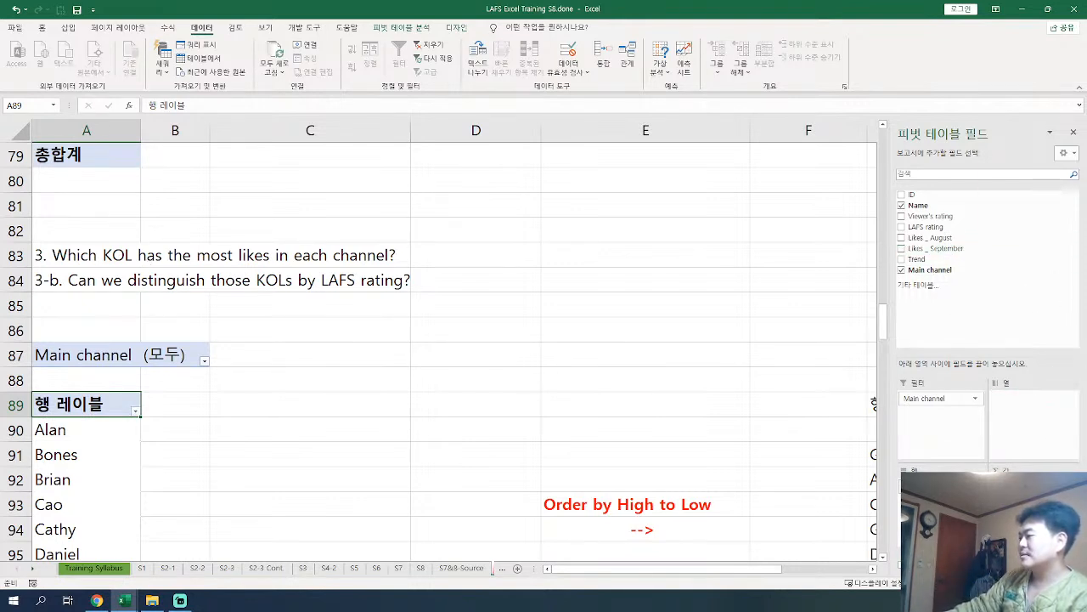
click(955, 239)
drag(934, 248, 1030, 510)
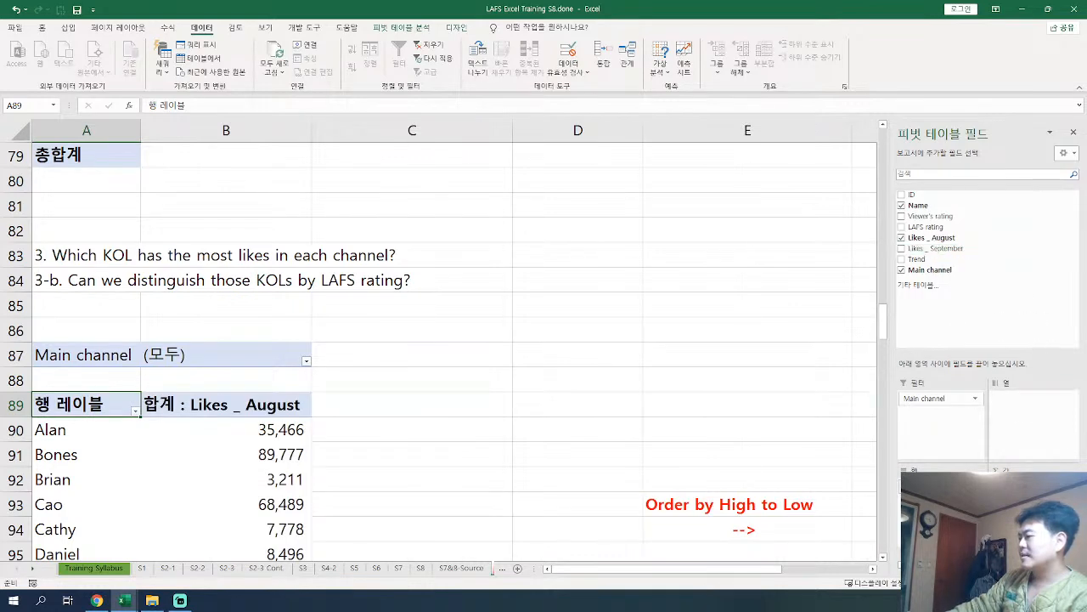
scroll(657, 428, down, 4)
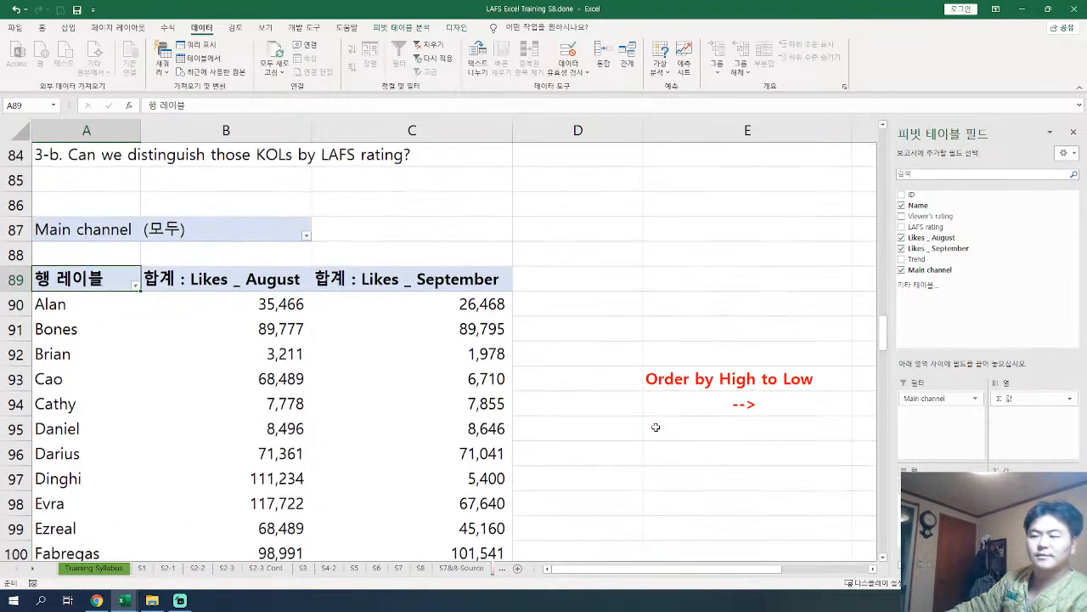
Step: Filter the question 3 pivot table's Main channel in B87 to Facebook and check the listed August and September likes
scroll(658, 428, up, 2)
scroll(658, 428, up, 1)
drag(249, 357, 491, 589)
click(376, 374)
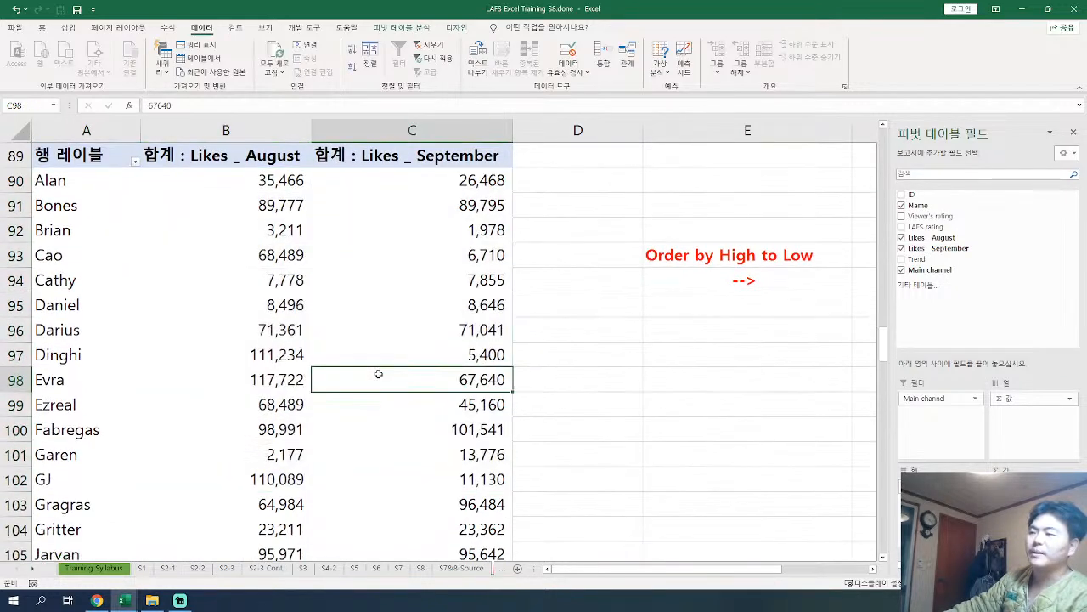
scroll(385, 363, up, 2)
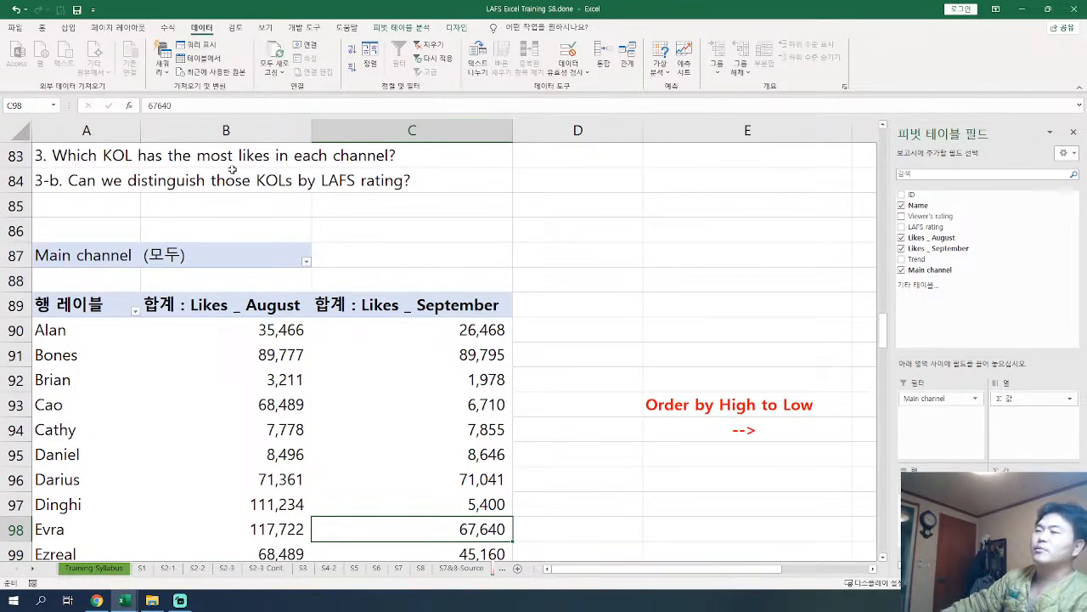
click(306, 263)
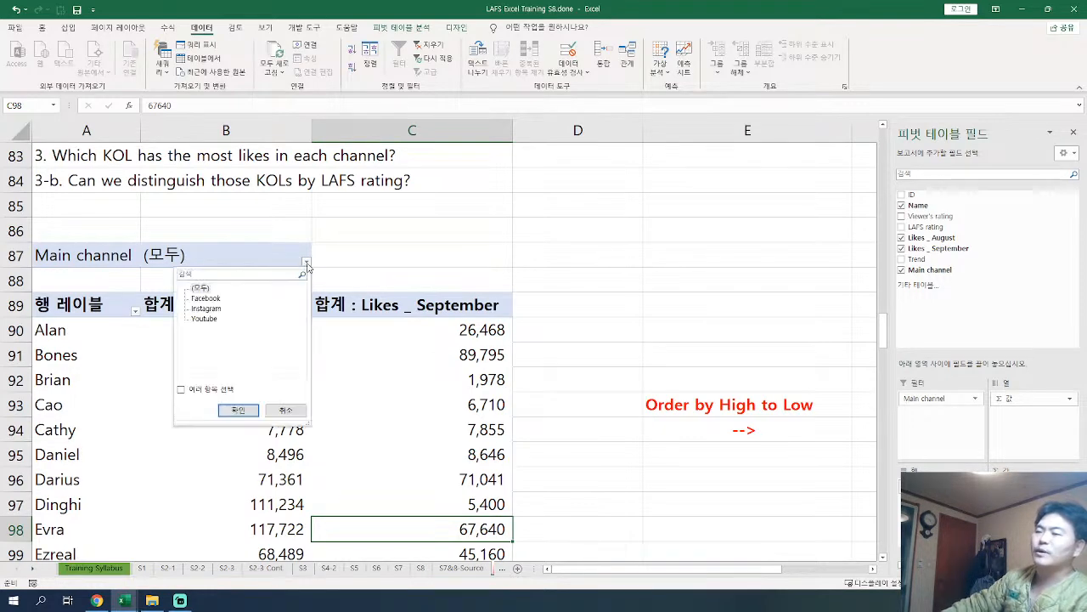
click(205, 298)
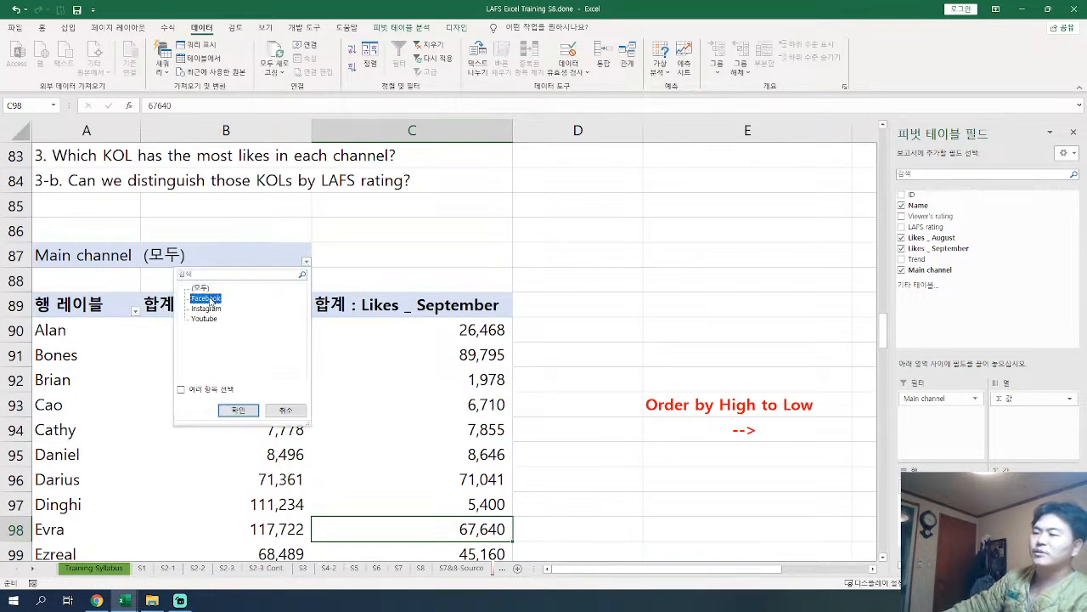
click(239, 410)
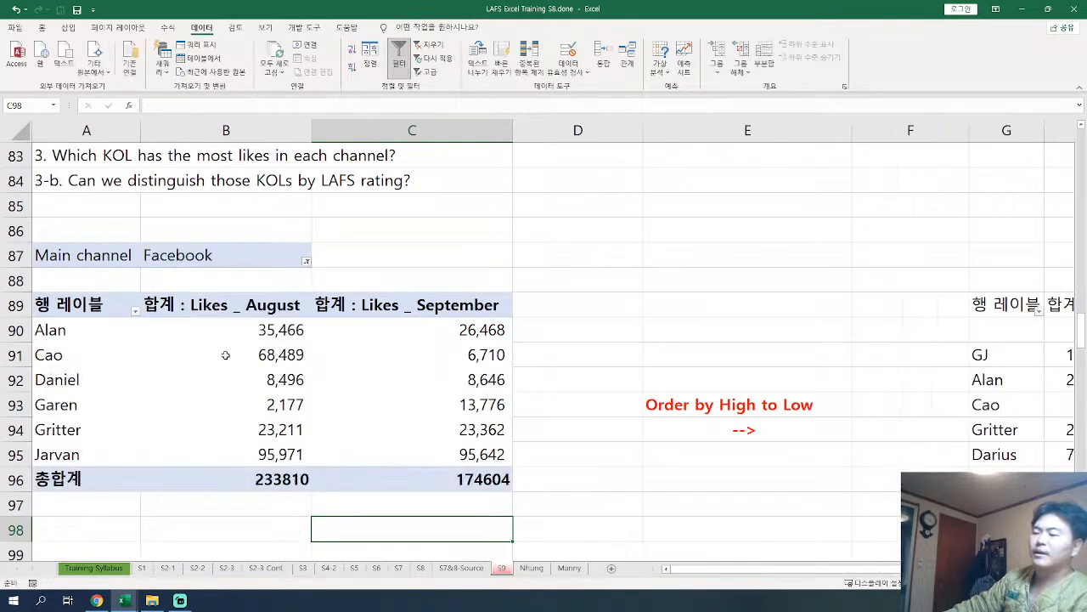
drag(68, 306, 434, 478)
click(441, 435)
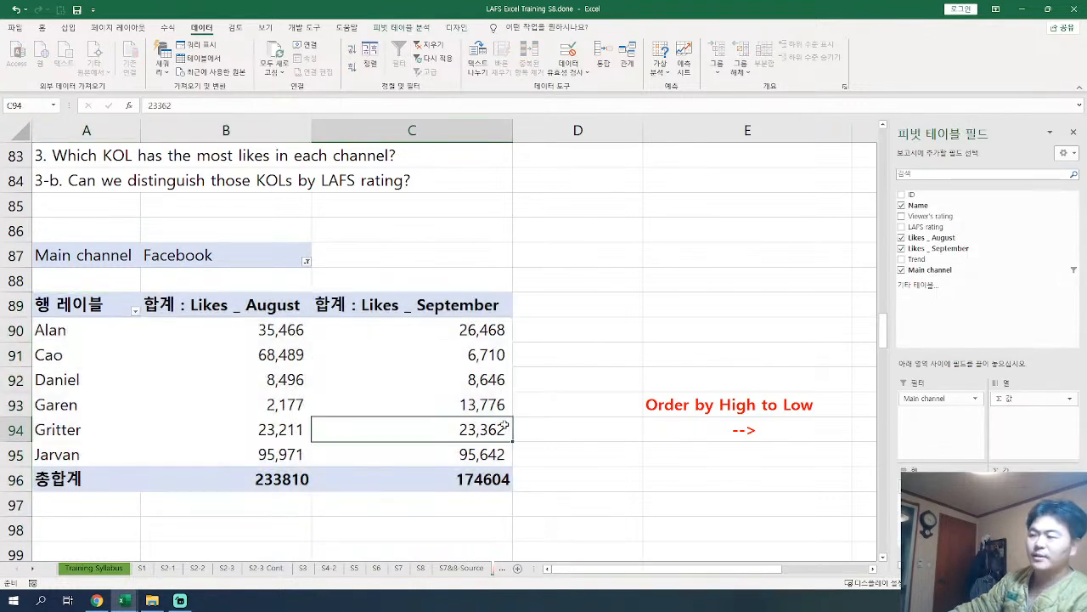
drag(285, 329, 464, 425)
Step: Delete columns G:I, which hold the old pivot table with the LAFS rating values
click(671, 380)
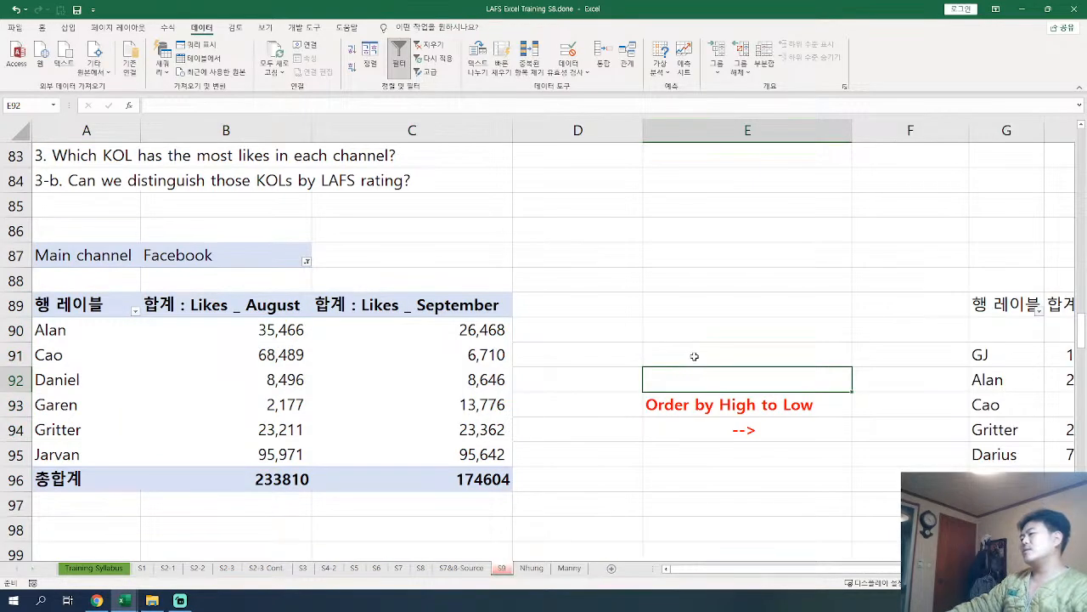
scroll(706, 353, down, 4)
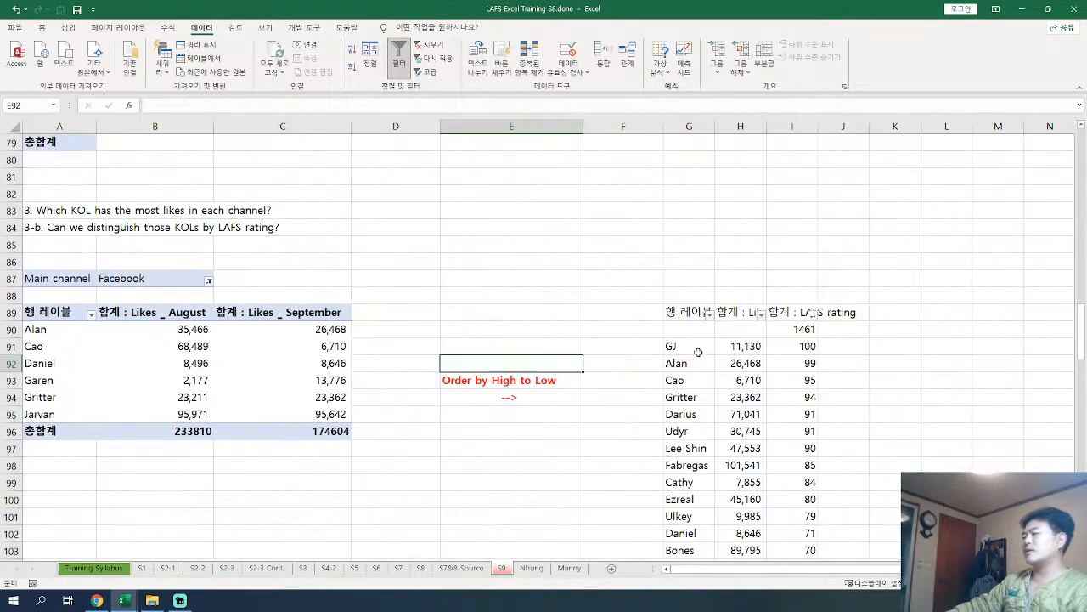
drag(677, 126, 804, 126)
right_click(805, 126)
key(d)
click(465, 401)
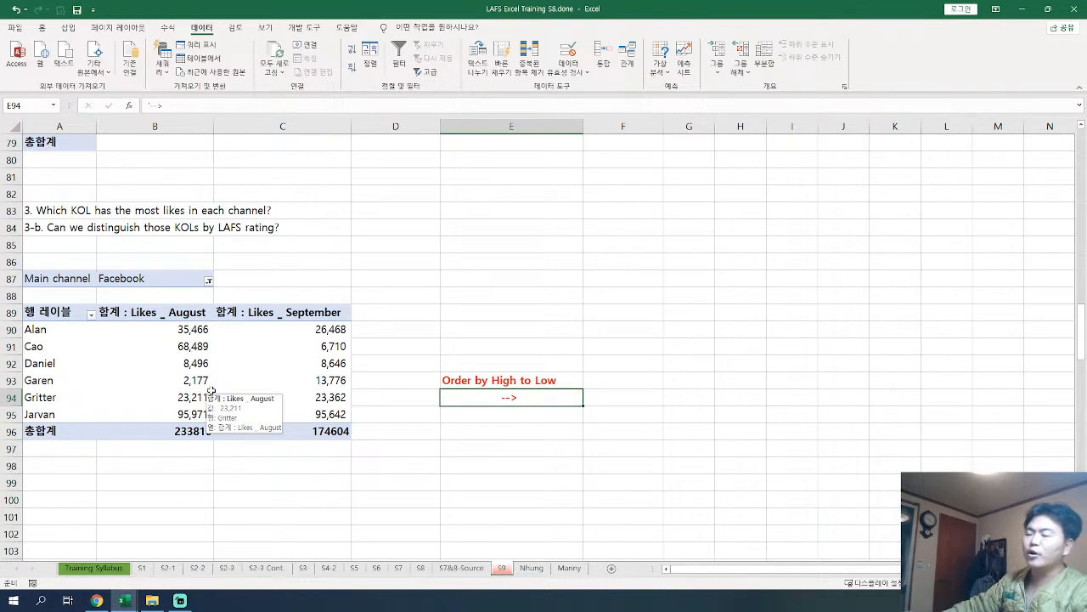
Step: Try sorting the question 3 pivot table by Likes _ August in descending order, then undo the sort
click(184, 328)
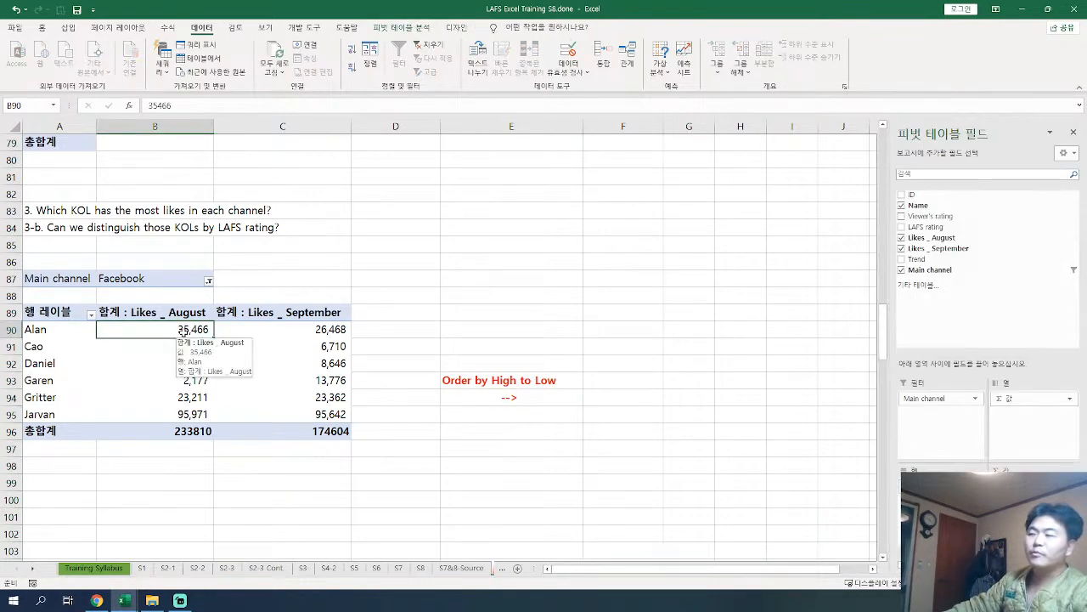
right_click(185, 337)
mouse_move(242, 411)
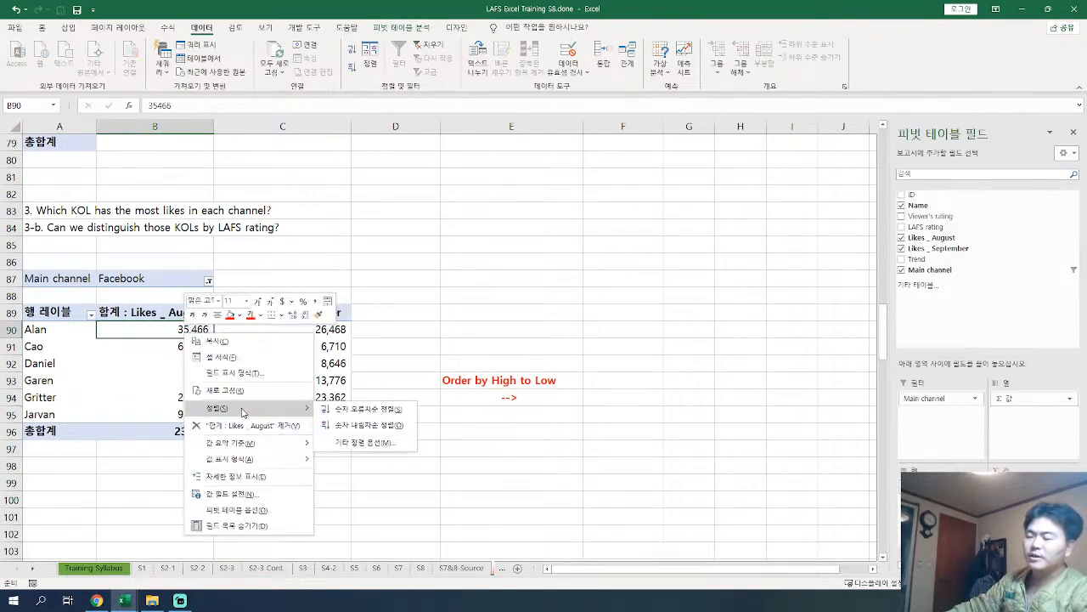
click(372, 424)
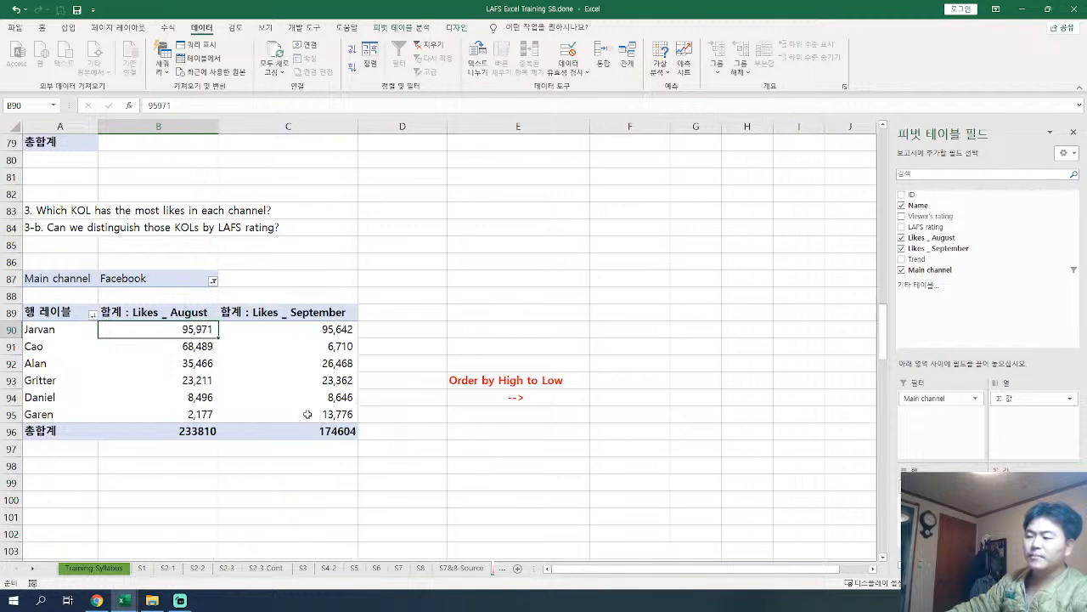
click(261, 362)
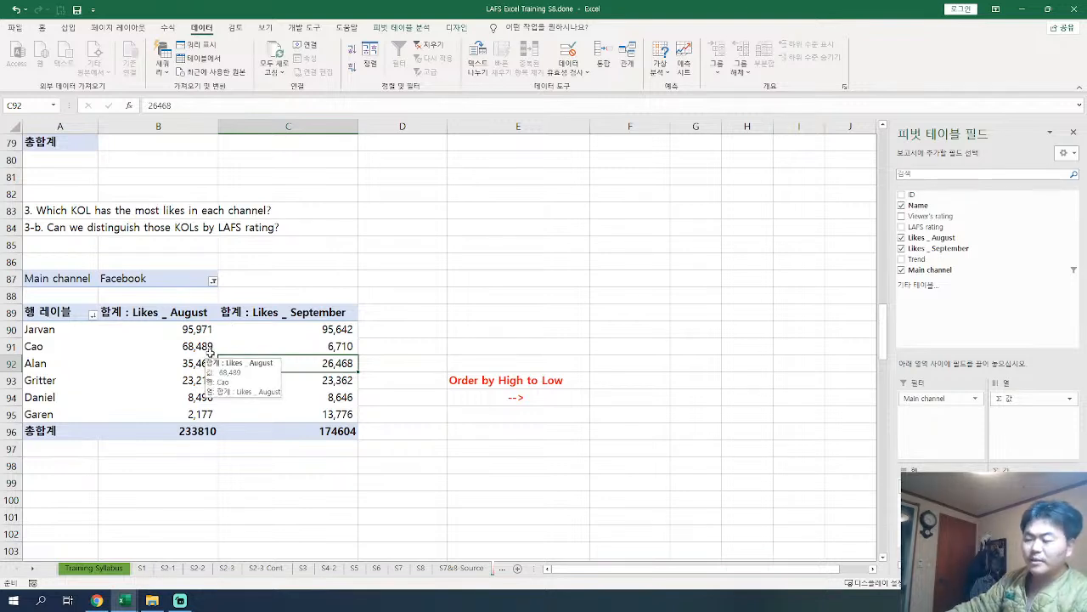
key(ctrl+z)
Step: Clear the red "Order by High to Low" note and its arrow from E93:E94
click(208, 282)
click(208, 282)
drag(192, 329, 184, 413)
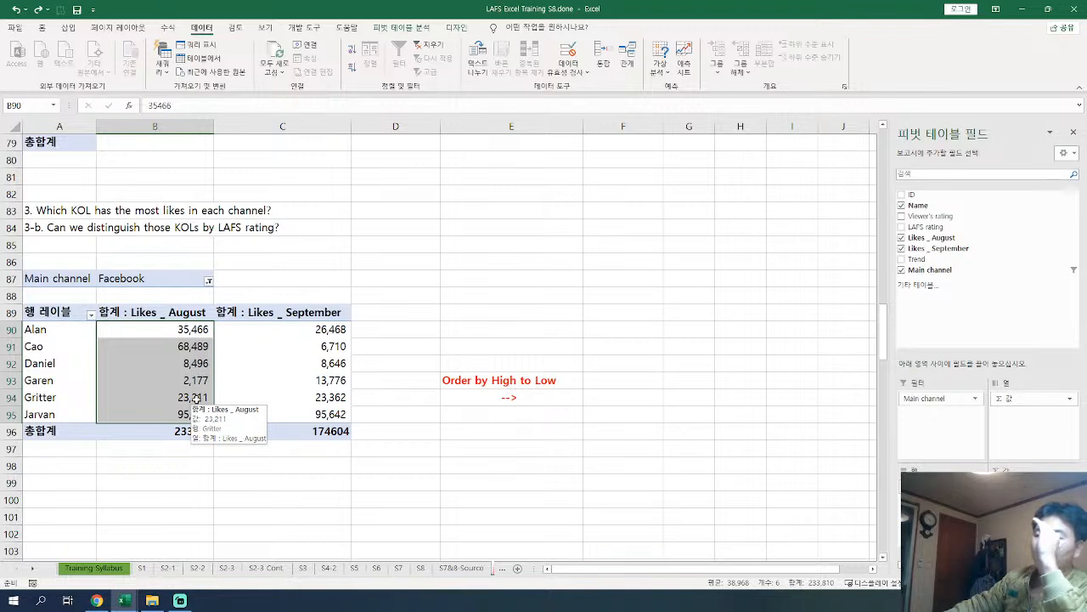
click(507, 382)
key(Delete)
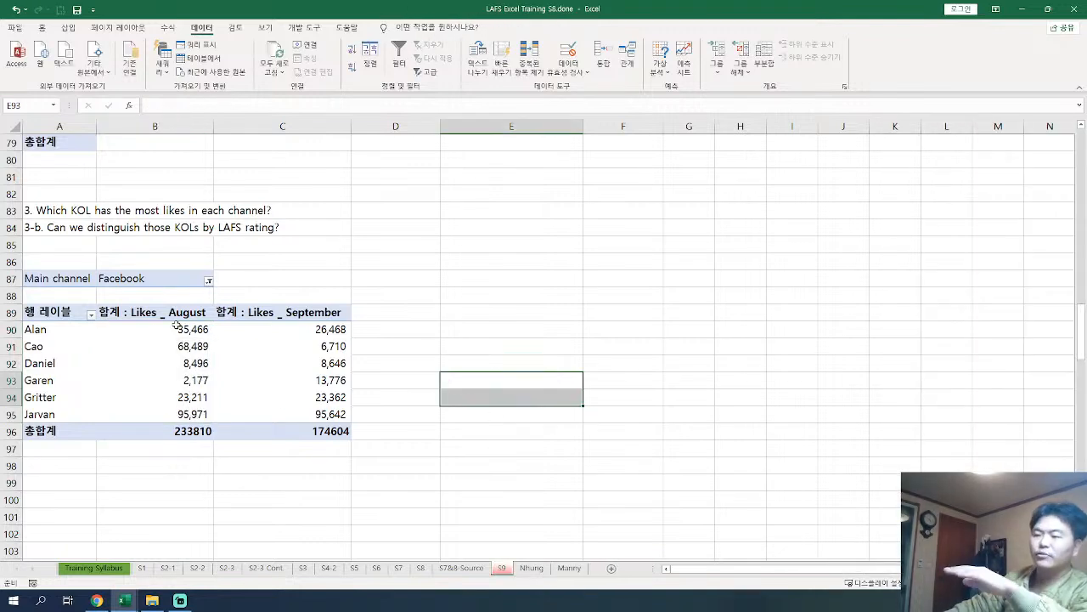
Step: Sort the question 3 pivot table by Likes _ August in descending order
click(175, 328)
right_click(180, 330)
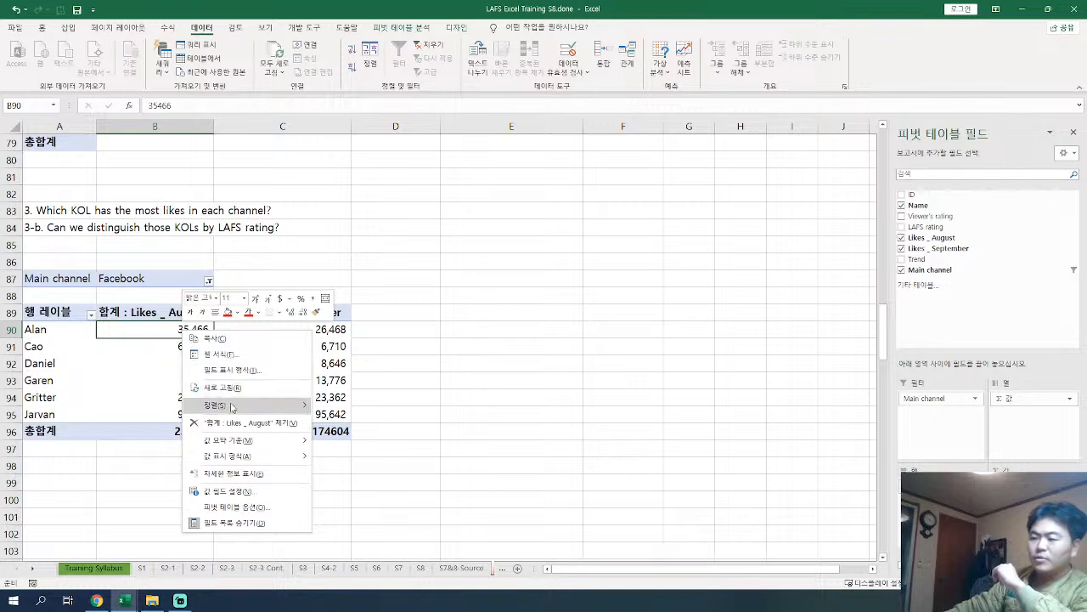
mouse_move(235, 410)
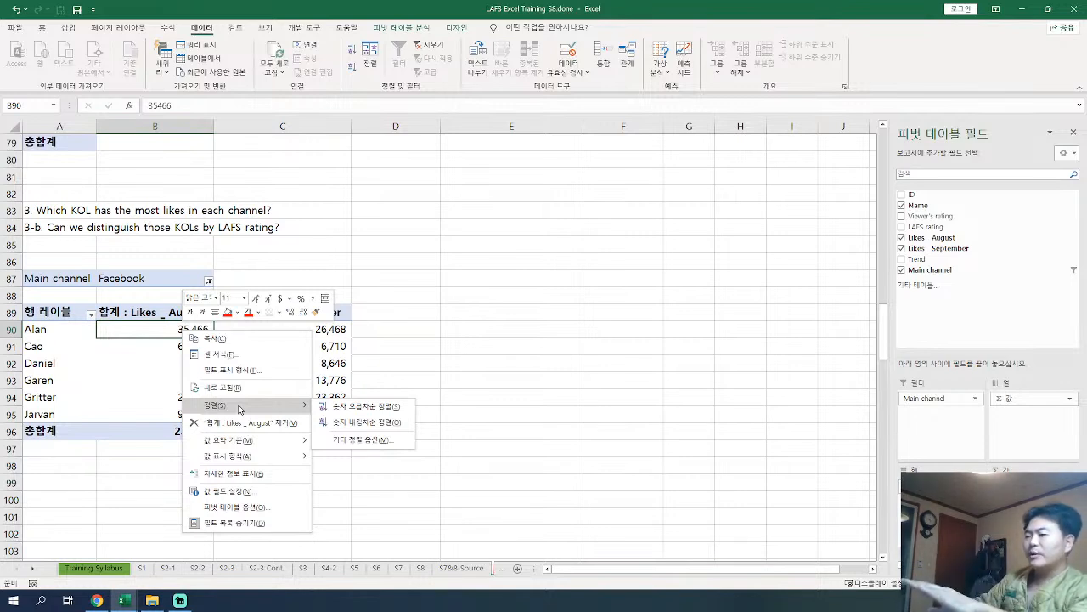
click(380, 422)
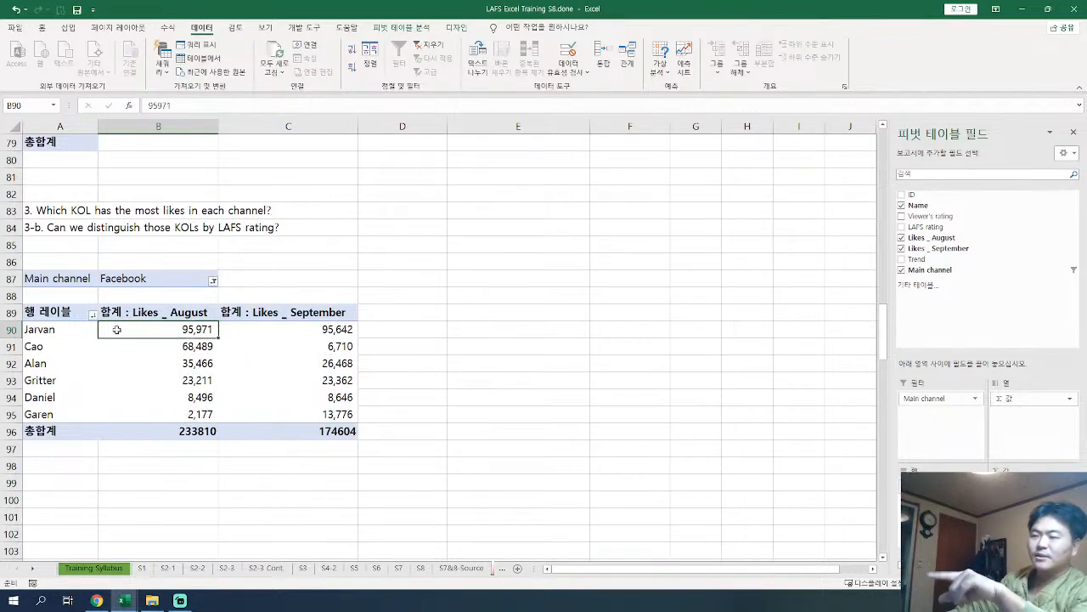
Step: Examine the August ranking of the Facebook KOLs in column B and compare it with the September likes in column C
click(68, 330)
click(194, 337)
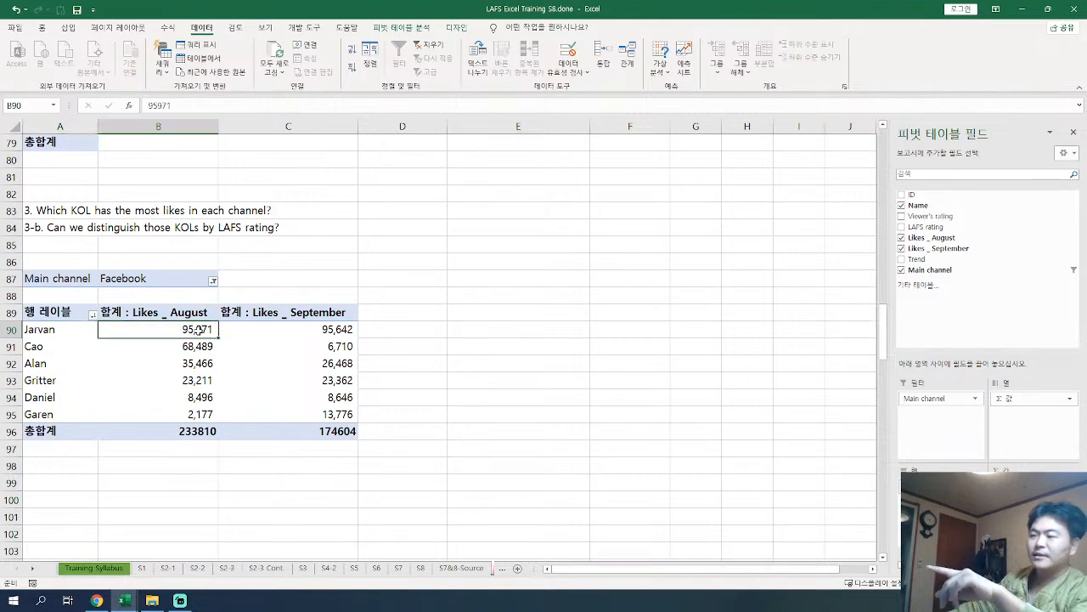
drag(200, 332, 201, 381)
click(161, 347)
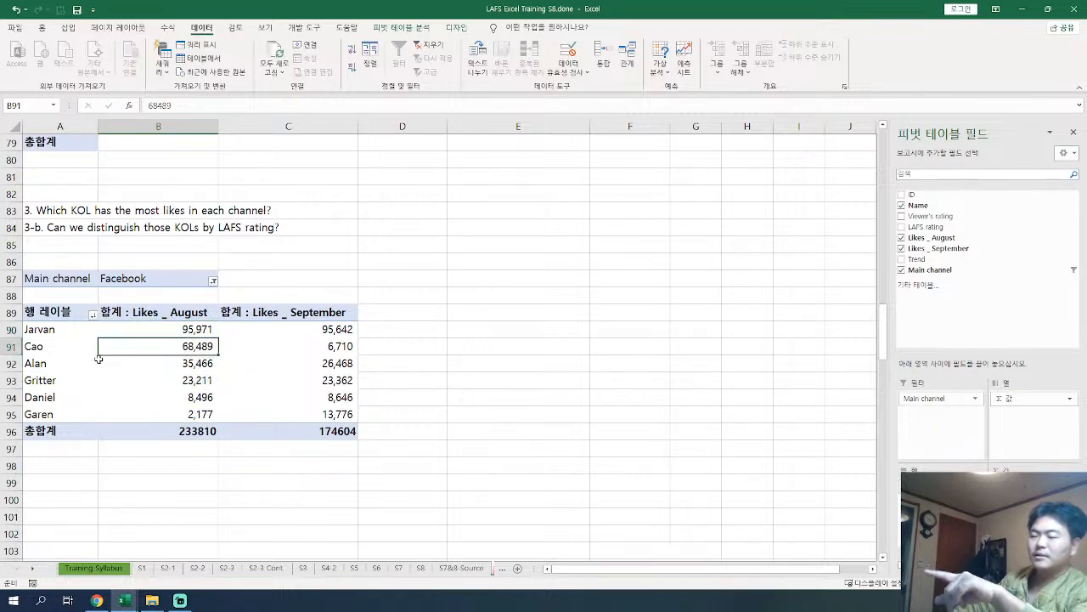
click(197, 360)
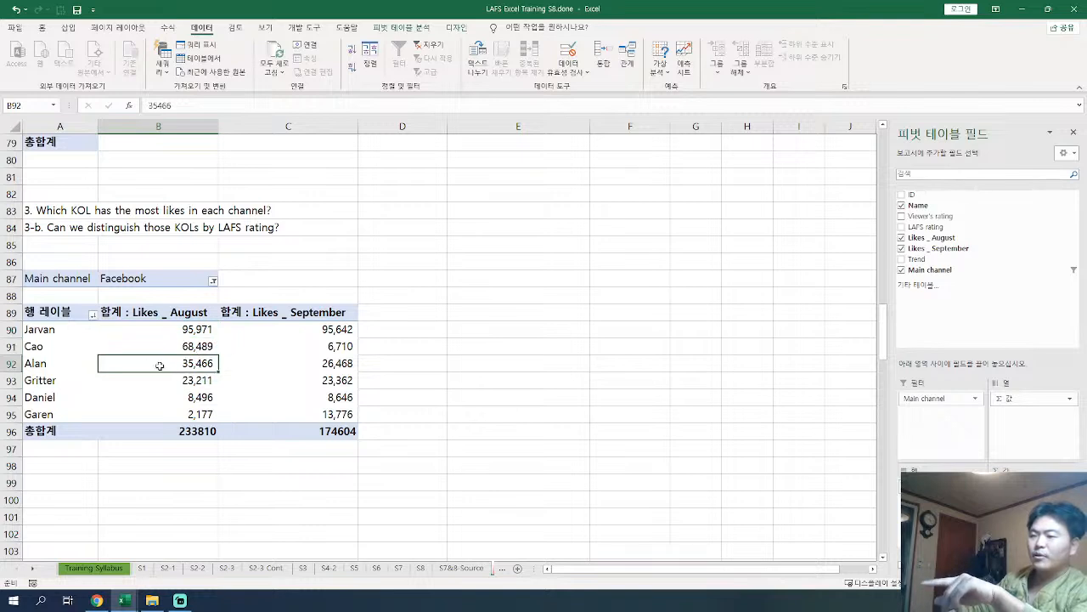
click(198, 383)
click(208, 416)
drag(202, 329, 201, 432)
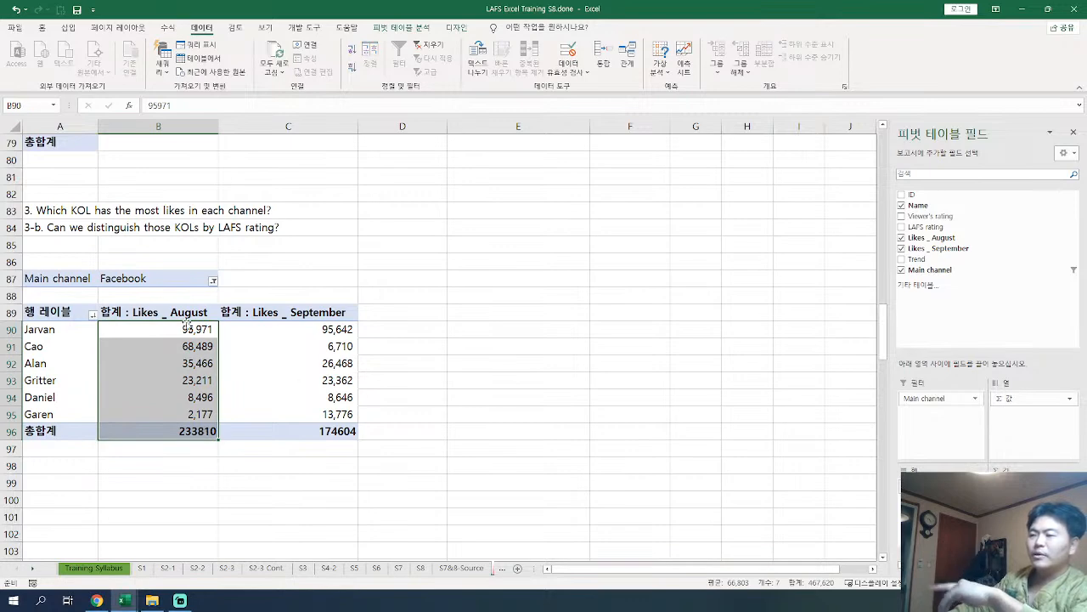
drag(309, 330, 300, 431)
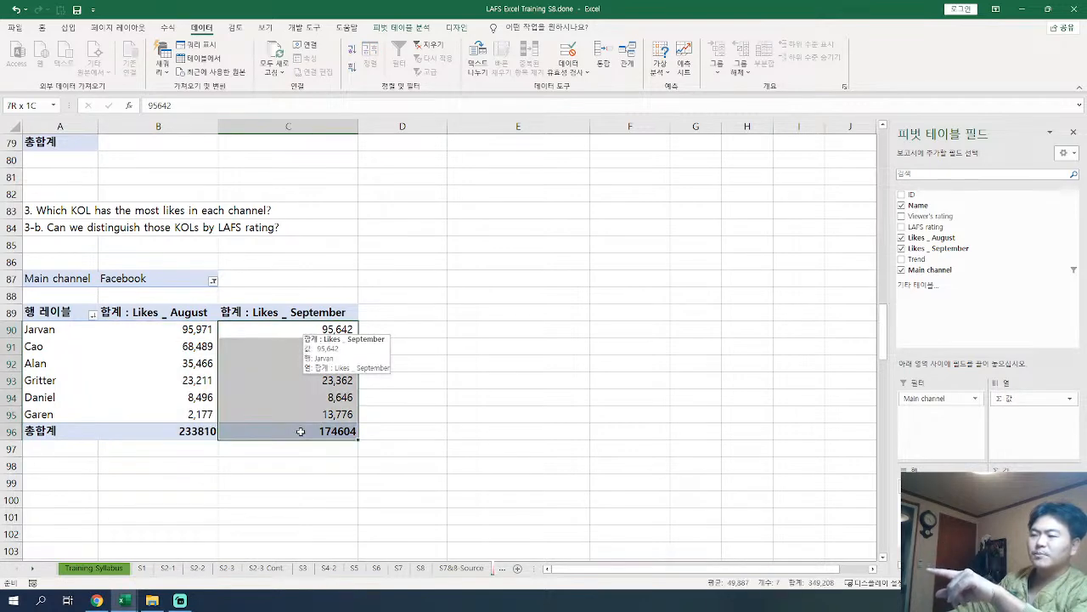
Step: Sort the Facebook KOLs by Likes _ September in descending order and check the new order in column C
click(306, 329)
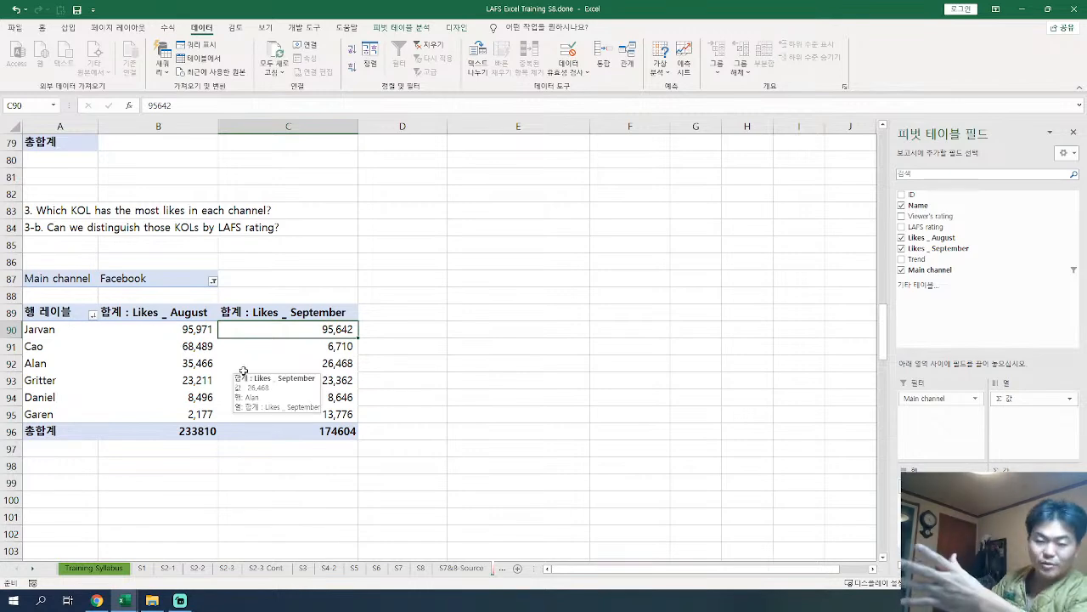
right_click(336, 336)
mouse_move(416, 410)
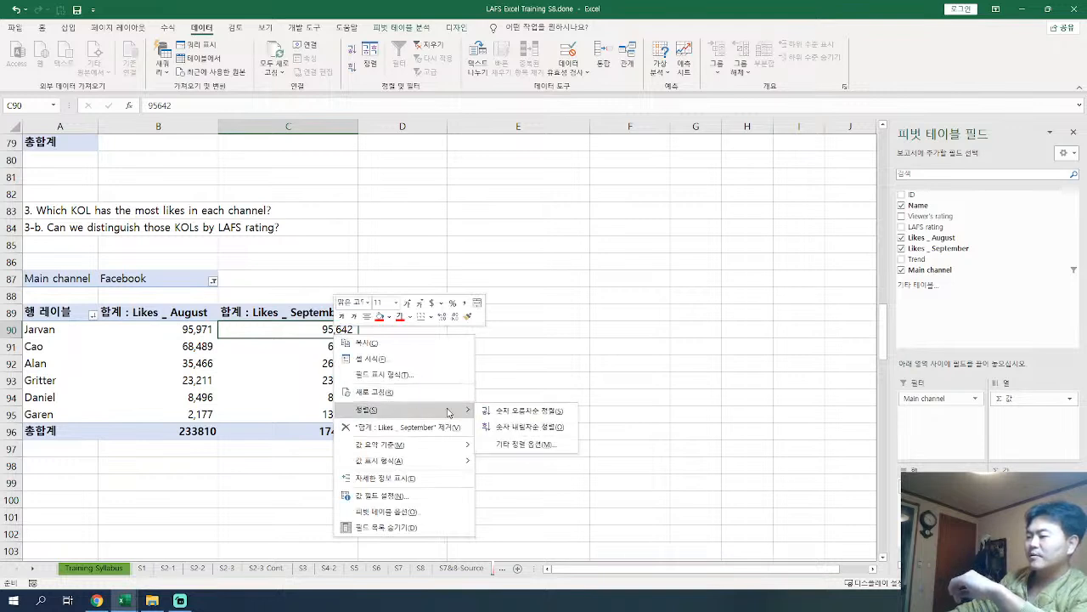
click(532, 428)
drag(39, 330, 321, 432)
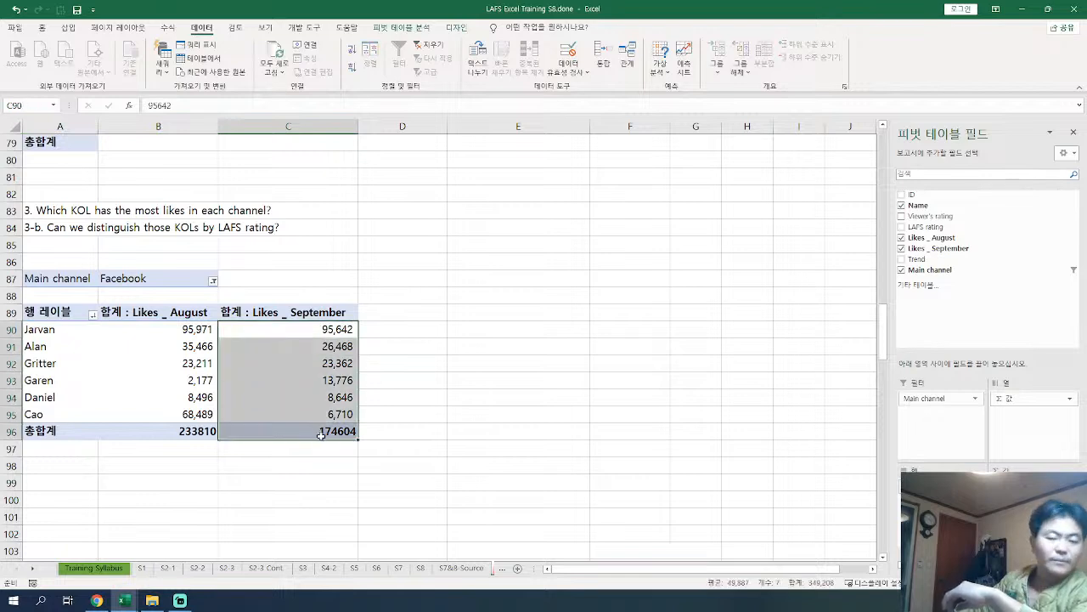
drag(328, 312, 338, 440)
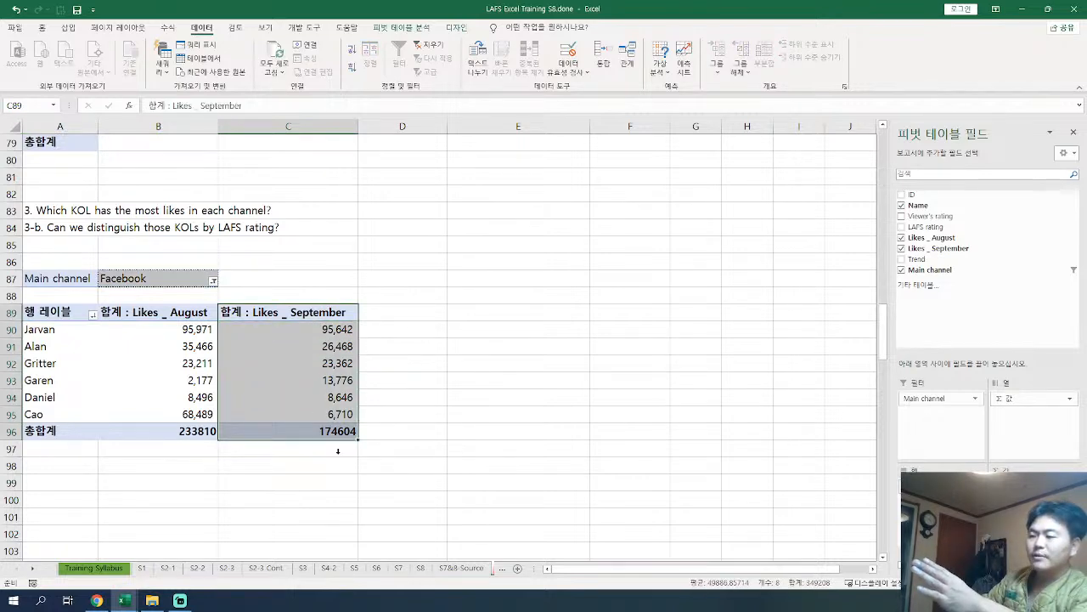
click(281, 313)
click(316, 328)
right_click(318, 334)
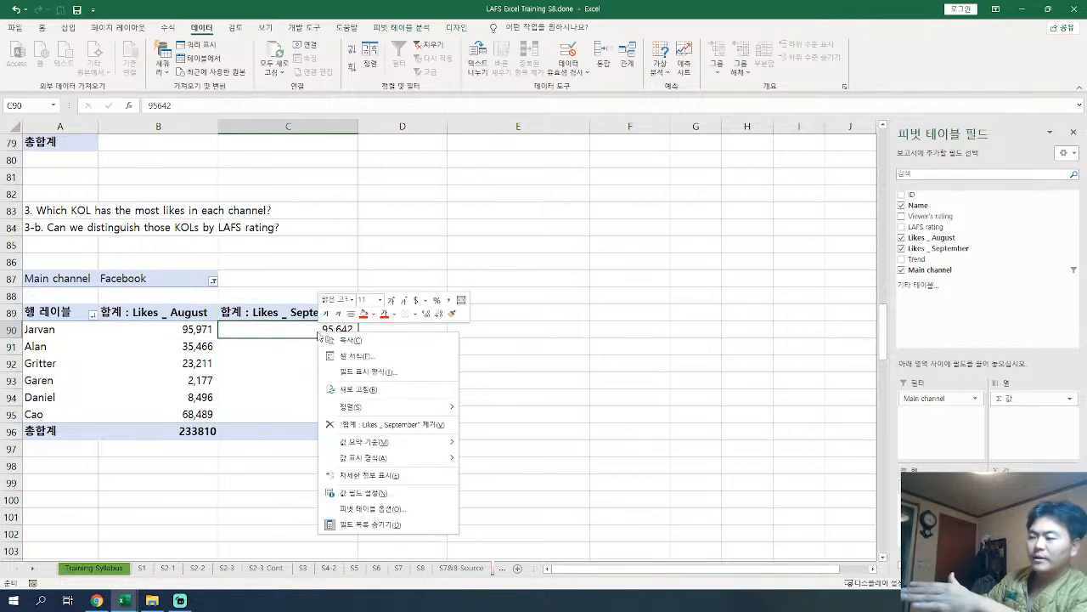
click(269, 360)
shift+click(264, 341)
Step: Allow multiple items in the Main channel filter in B87 and select both Facebook and Instagram
click(213, 280)
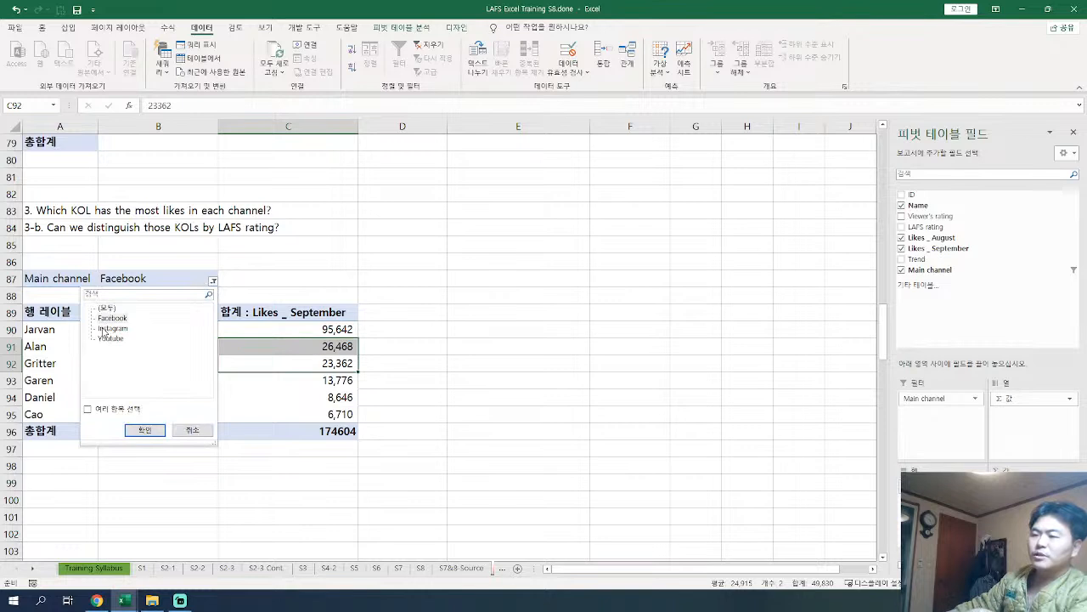
click(112, 328)
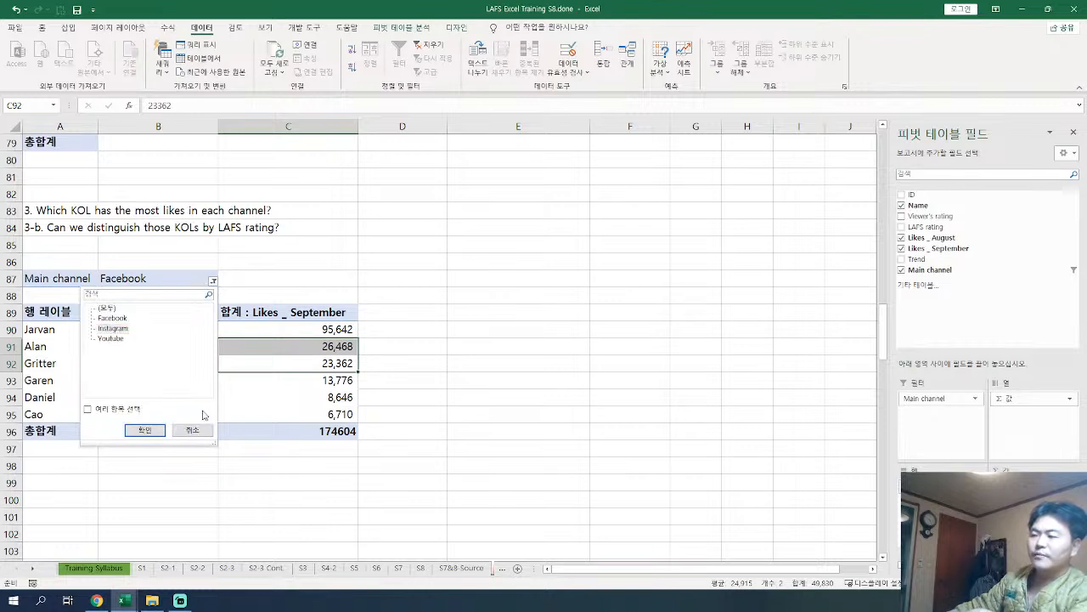
click(132, 409)
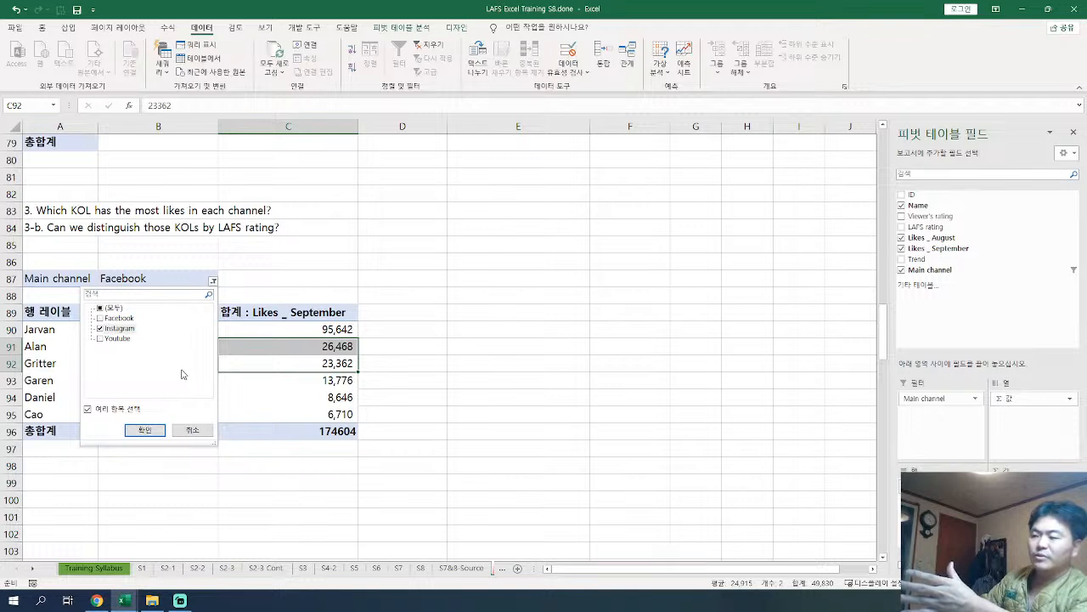
click(122, 318)
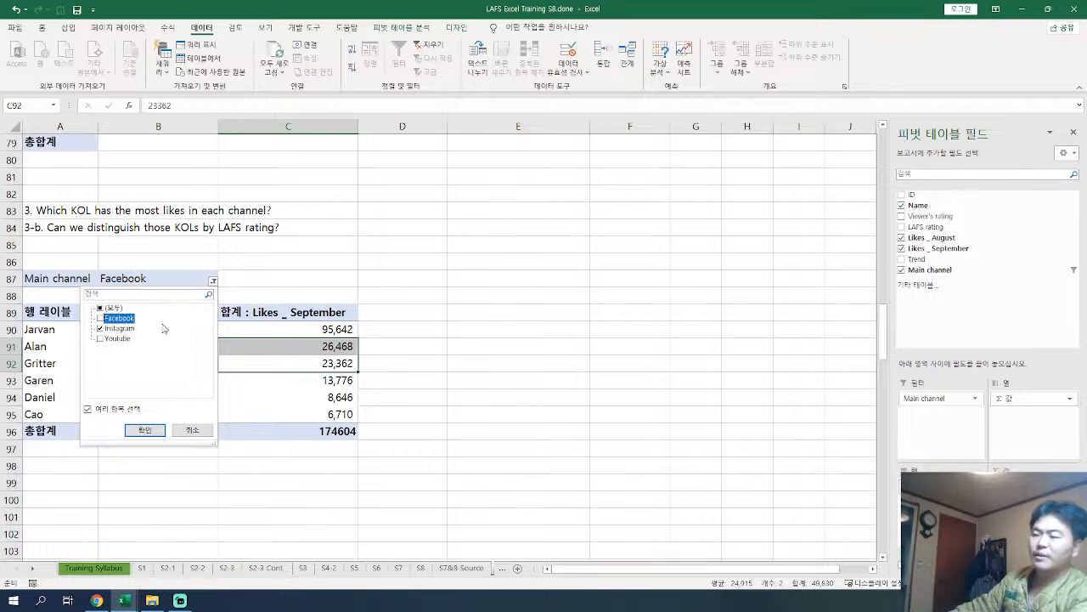
click(140, 429)
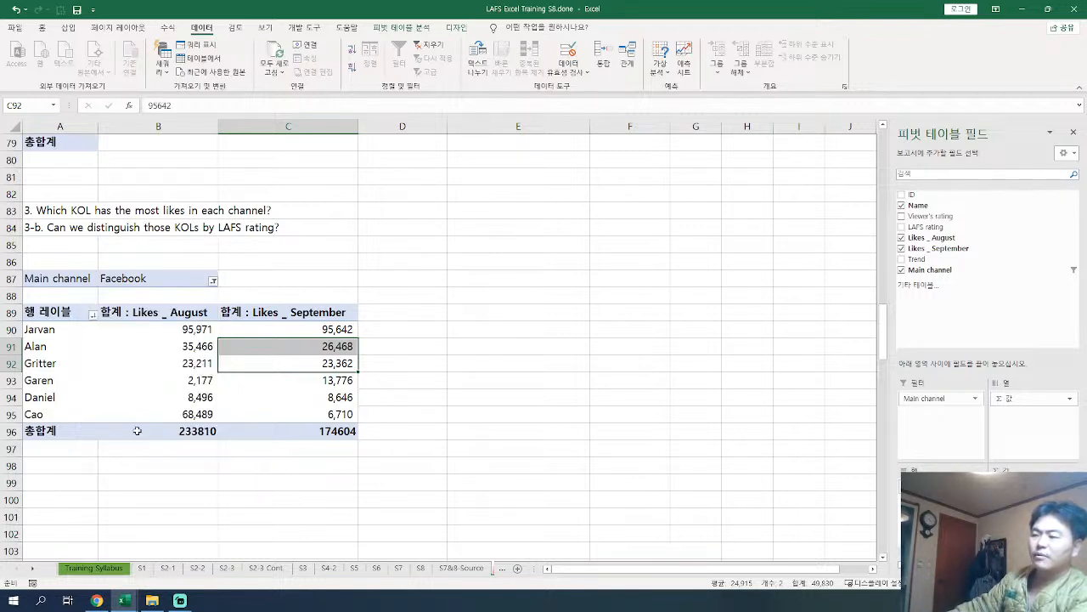
Step: Apply the Facebook and Instagram selection to the Main channel filter and sort the pivot table by Likes _ August in descending order
click(289, 396)
click(204, 344)
click(200, 330)
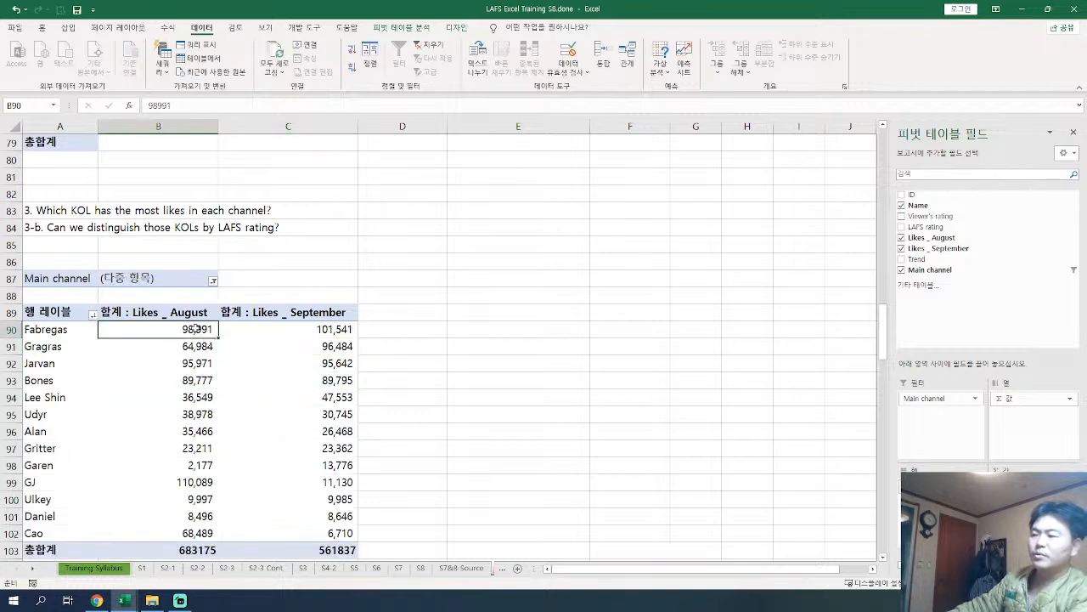
right_click(199, 330)
mouse_move(245, 407)
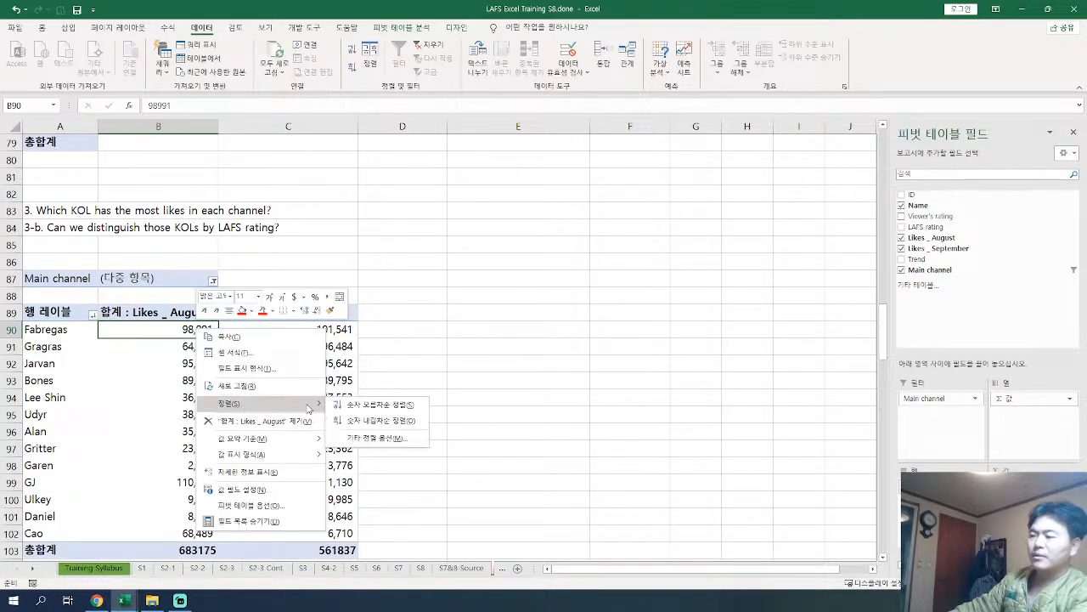
click(399, 422)
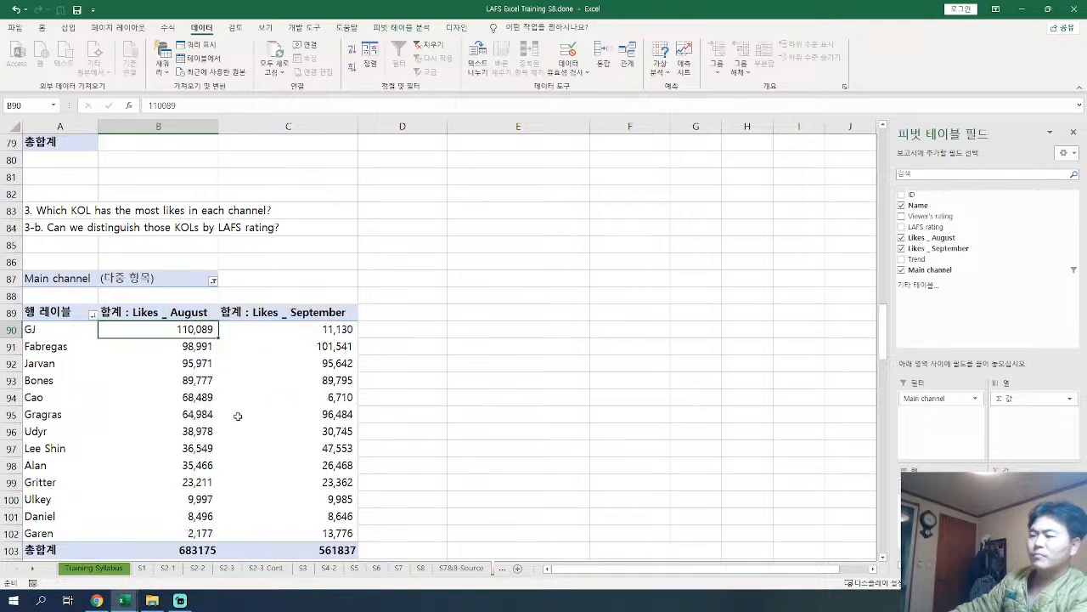
Step: Check the top-ranked August KOL in row 90 and sort the pivot table by Likes _ September in descending order
click(53, 331)
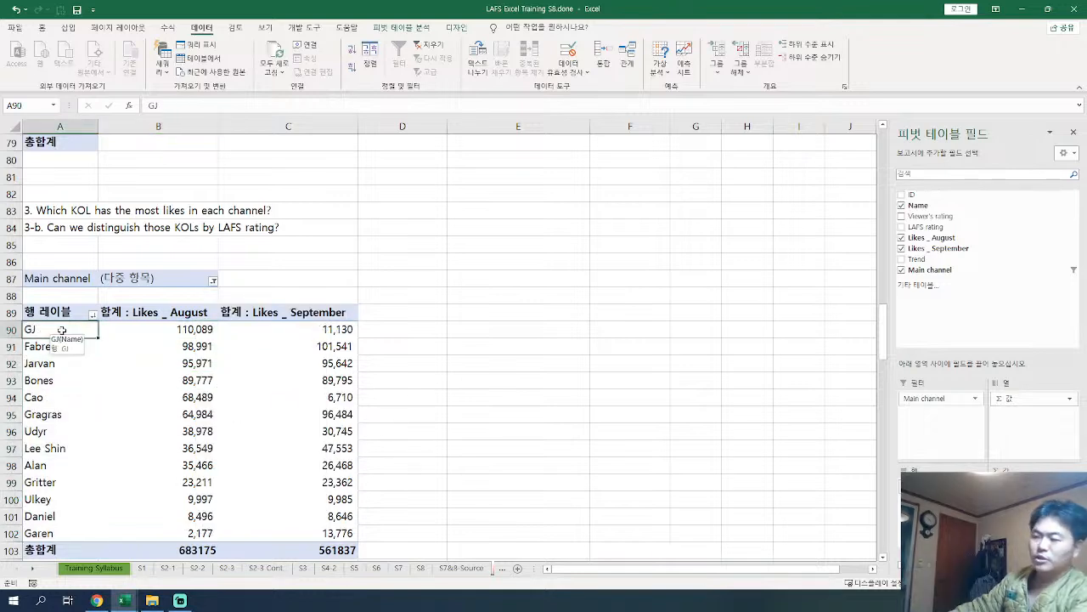
drag(58, 332, 173, 339)
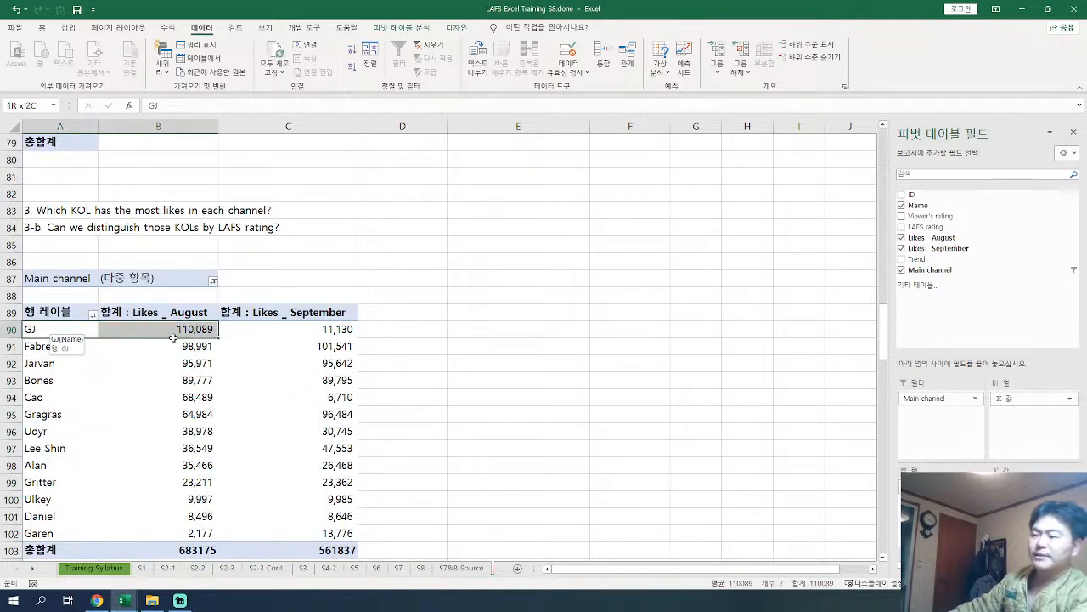
click(228, 330)
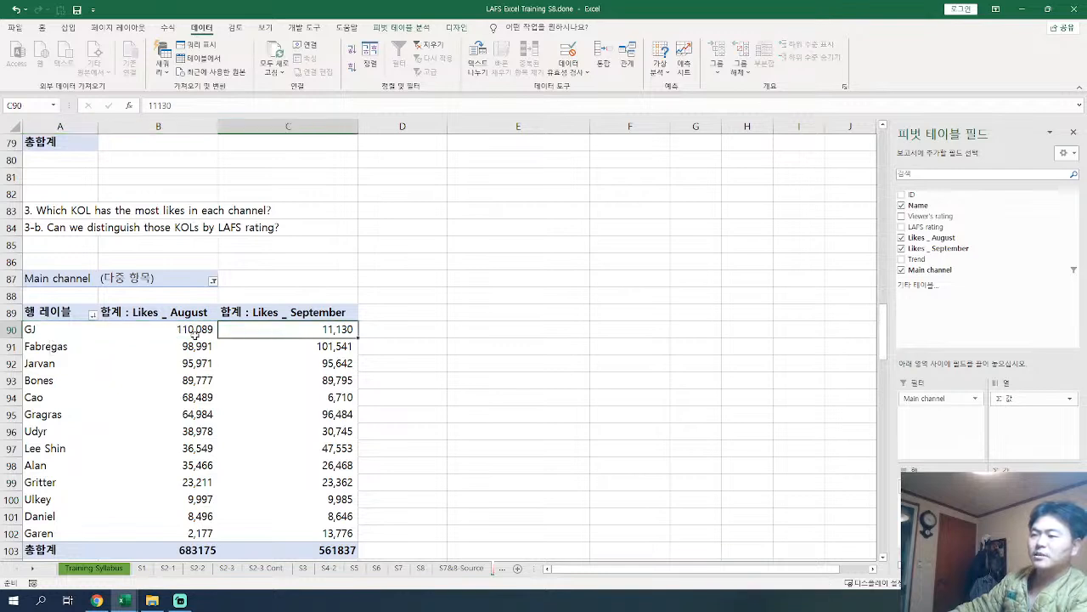
right_click(304, 331)
mouse_move(402, 414)
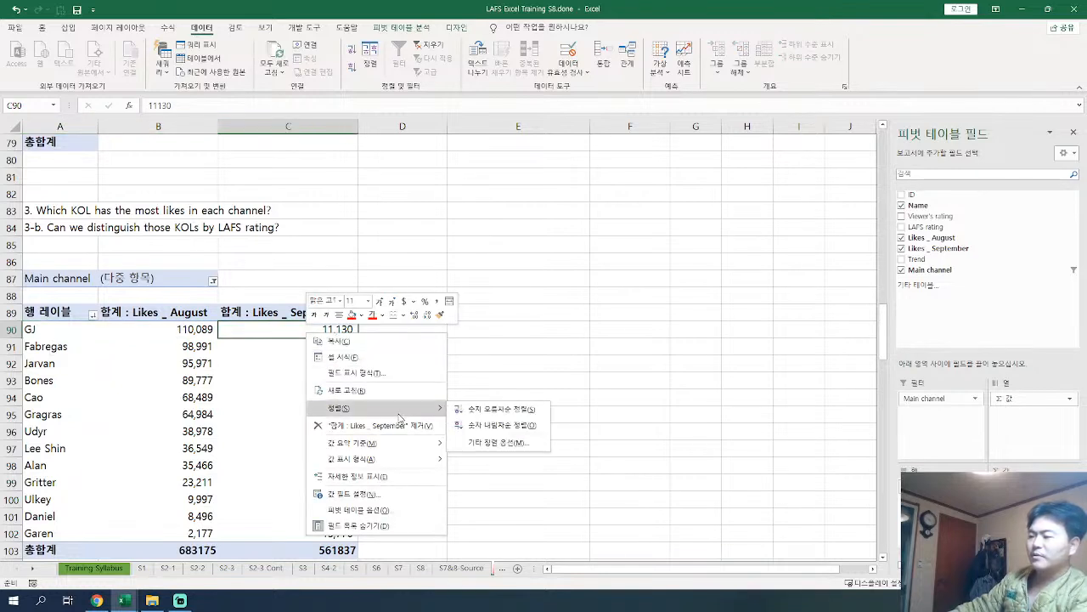
click(503, 426)
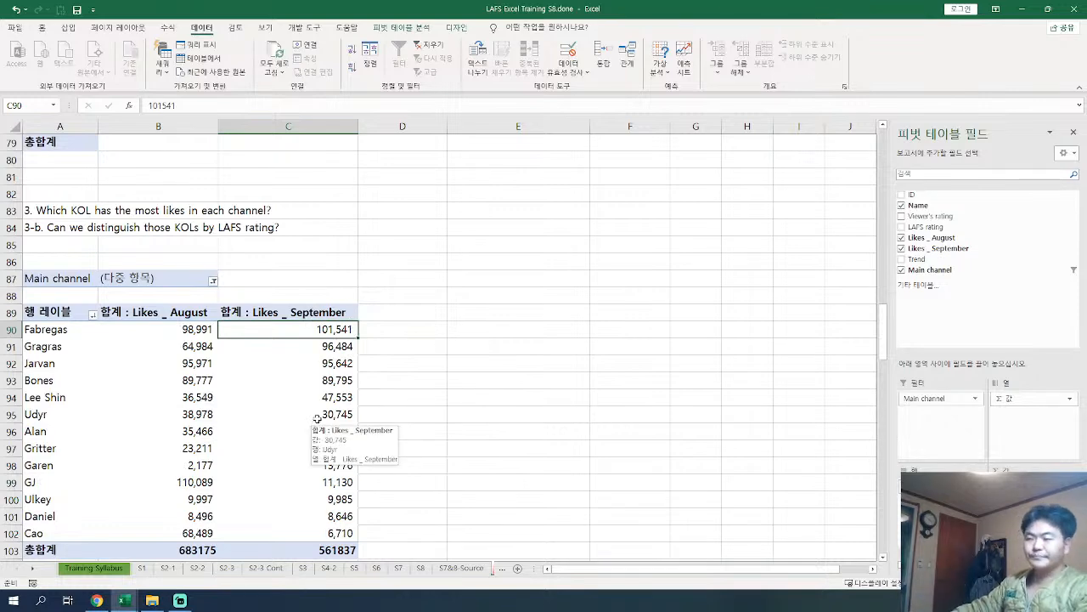
scroll(270, 406, up, 1)
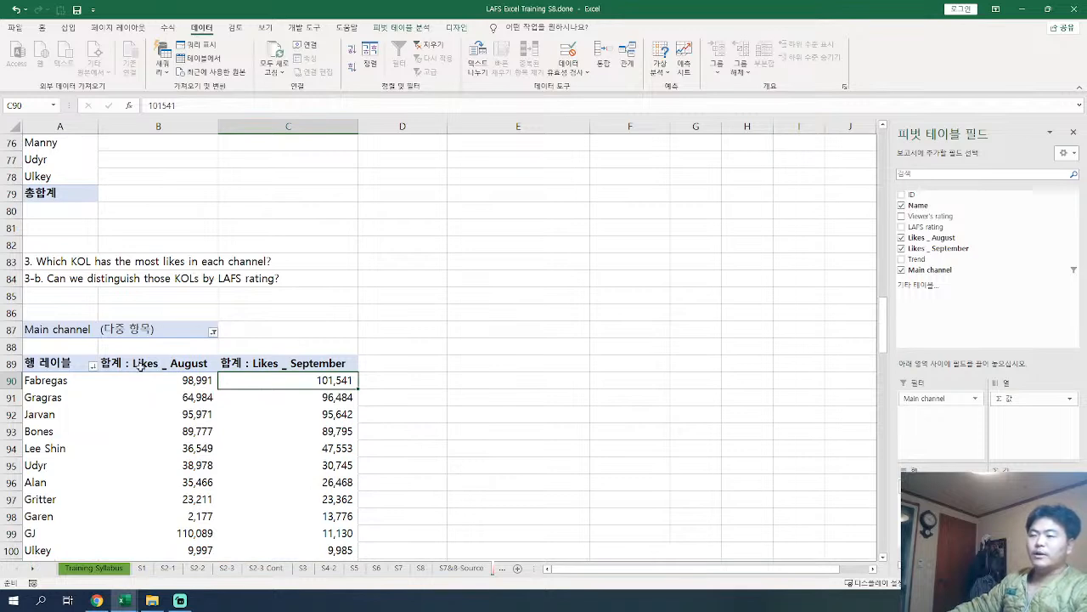
click(51, 284)
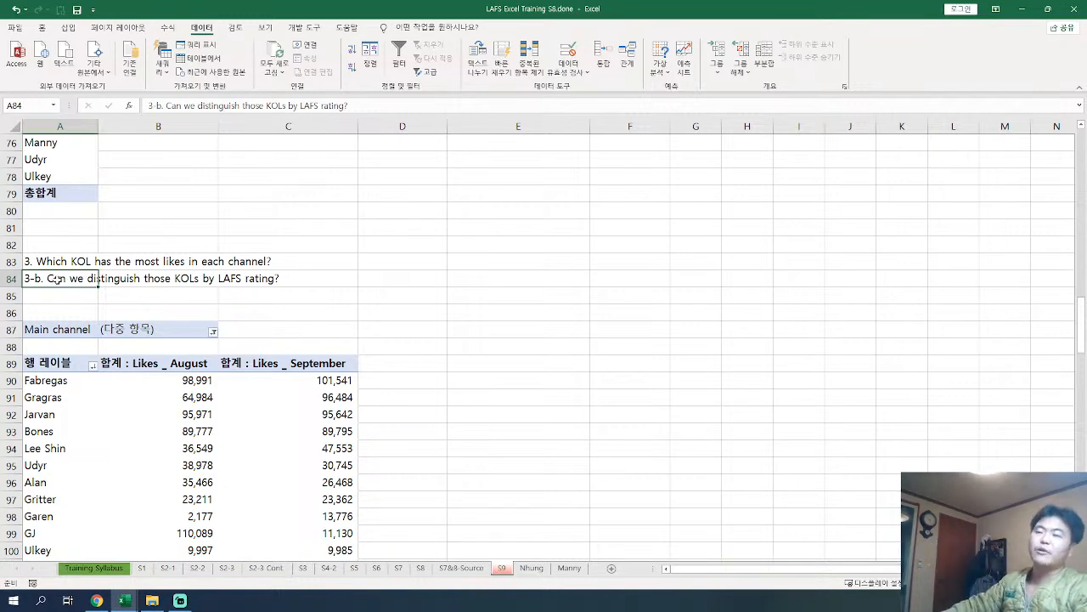
scroll(56, 279, up, 5)
scroll(86, 303, down, 5)
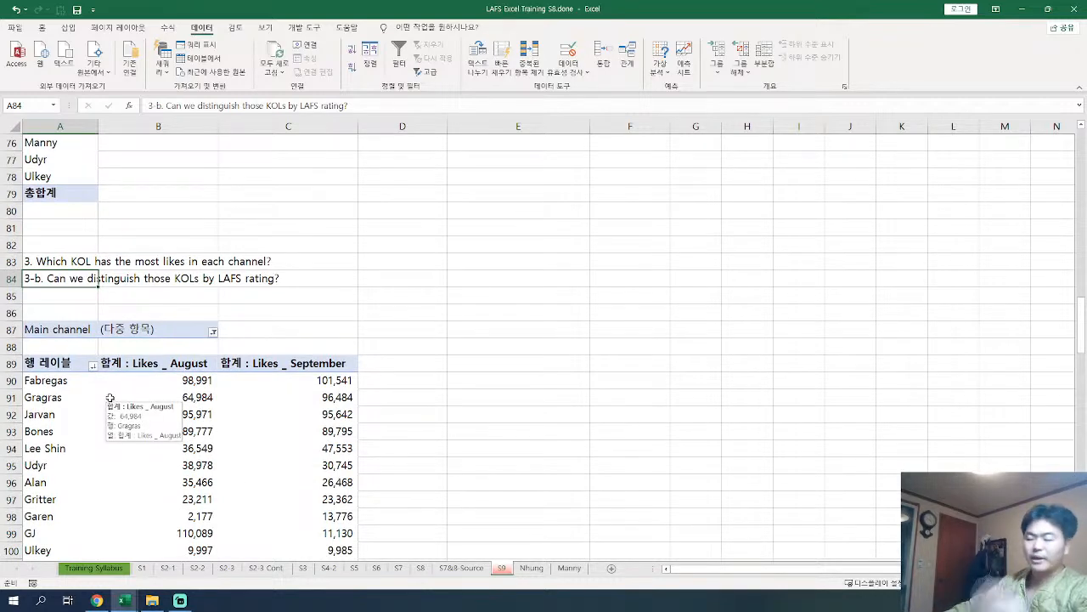
Step: Add a new worksheet after S9 and name it S9-Pivot
click(611, 568)
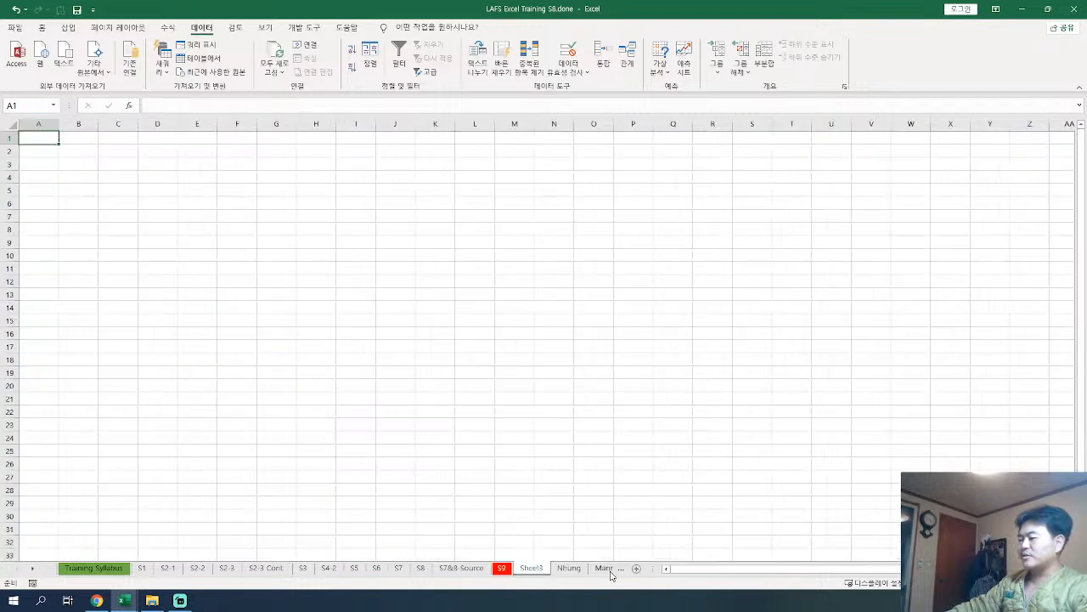
right_click(535, 569)
text(r)
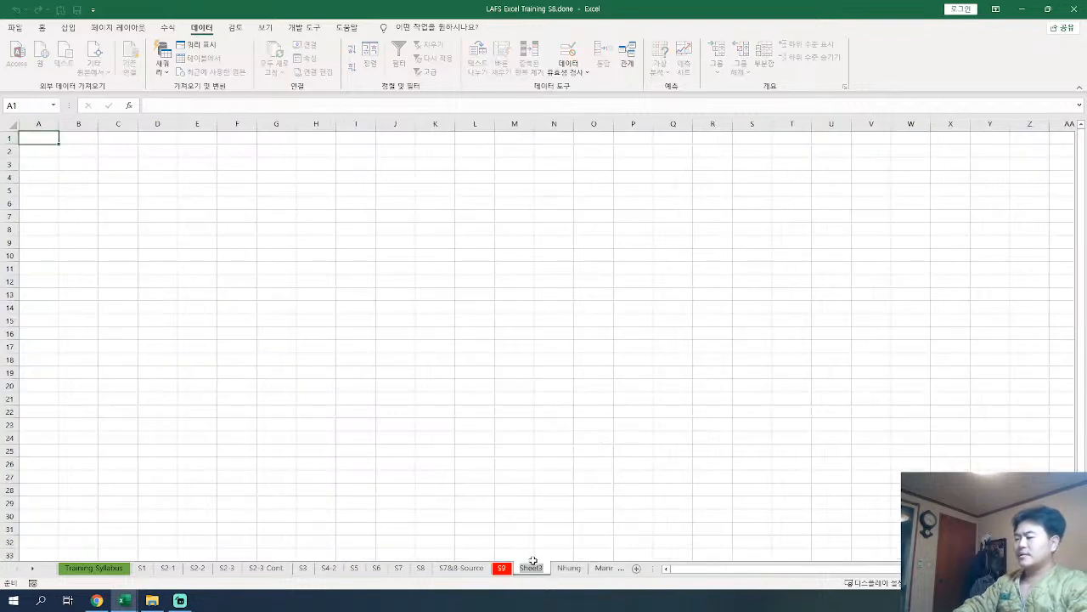
text(S9)
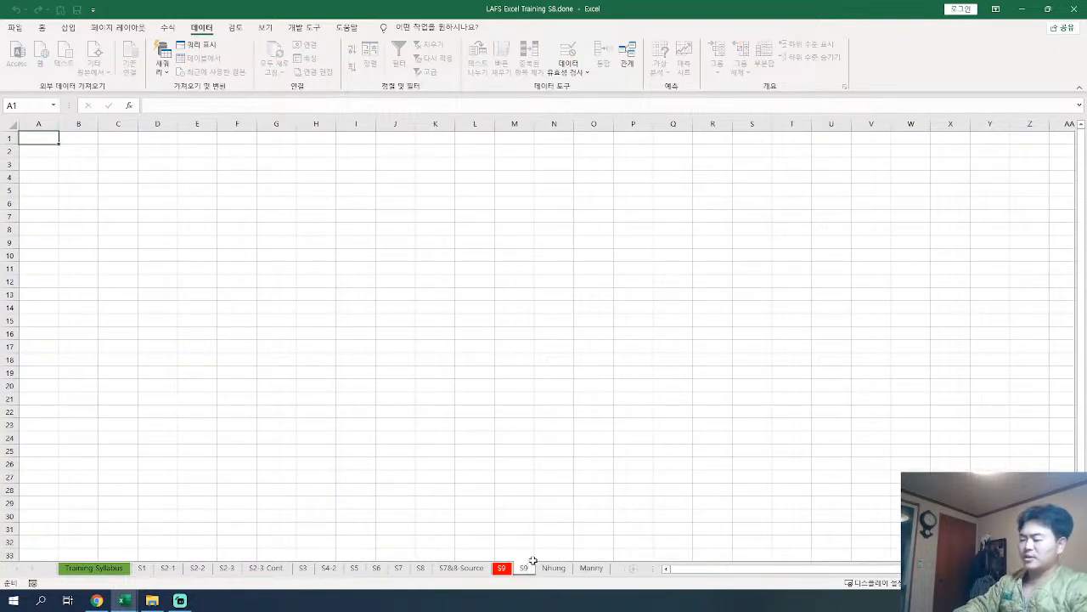
text(-)
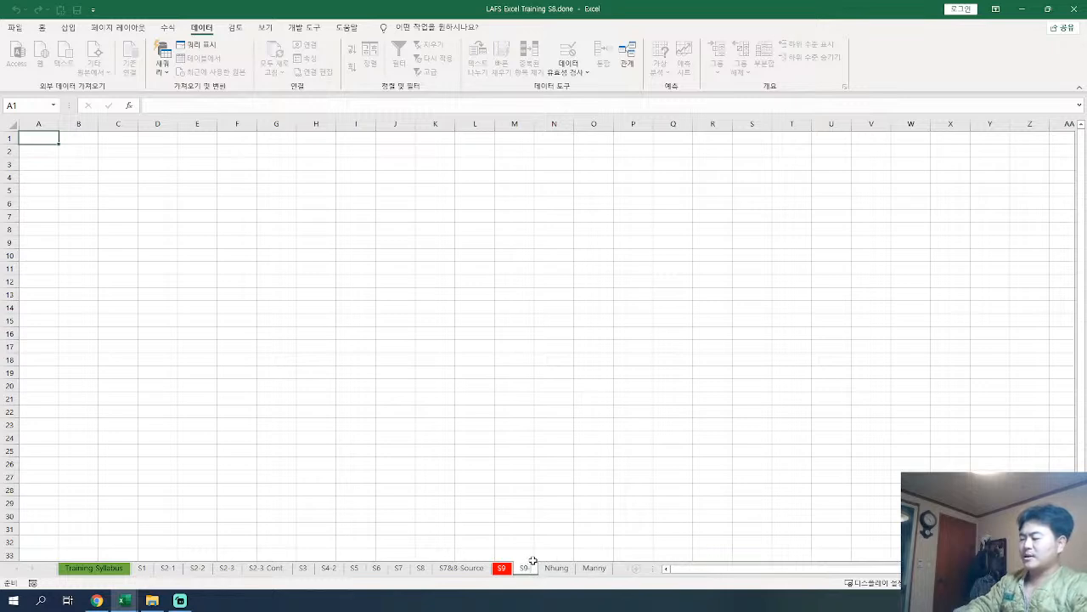
text(Pivot)
key(Return)
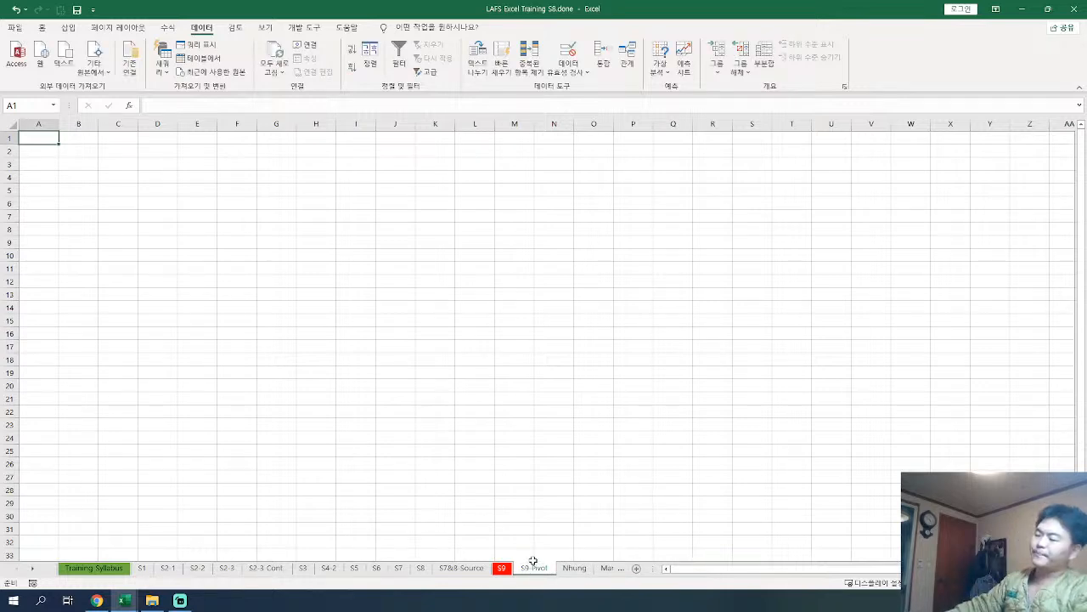
Step: Copy the five example questions starting at A37 on the S9 sheet into A1 of the S9-Pivot sheet
click(502, 568)
scroll(145, 378, up, 10)
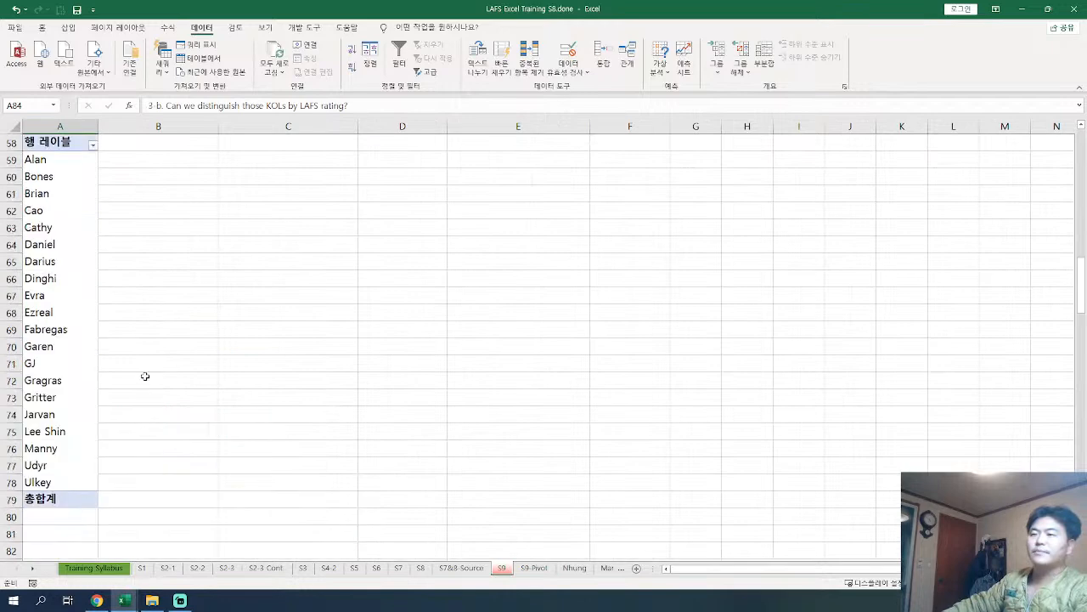
scroll(145, 376, up, 3)
drag(34, 193, 36, 261)
key(ctrl+c)
click(528, 569)
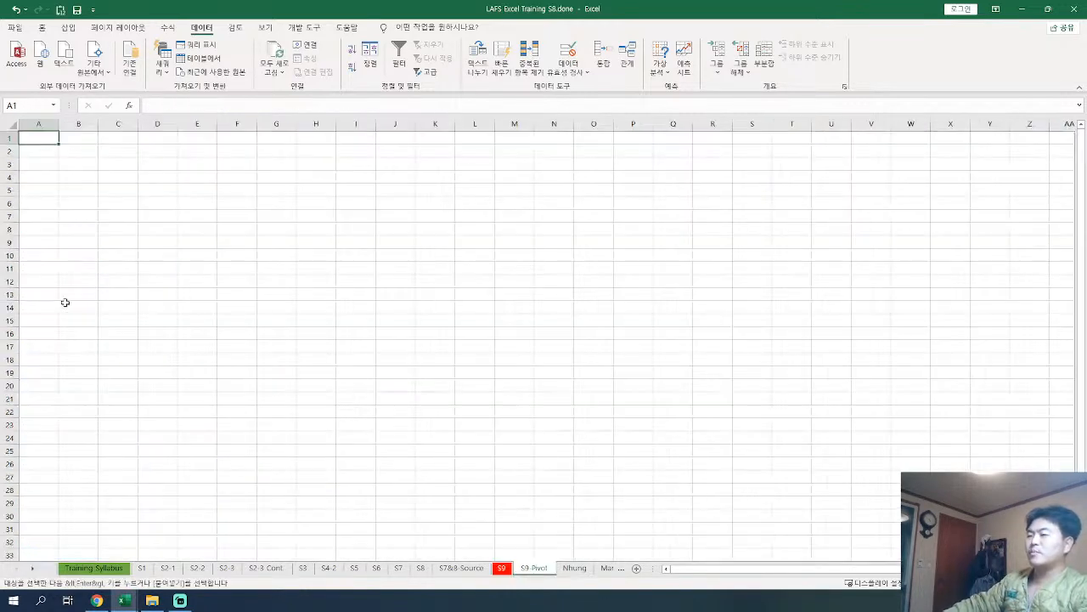
key(ctrl+v)
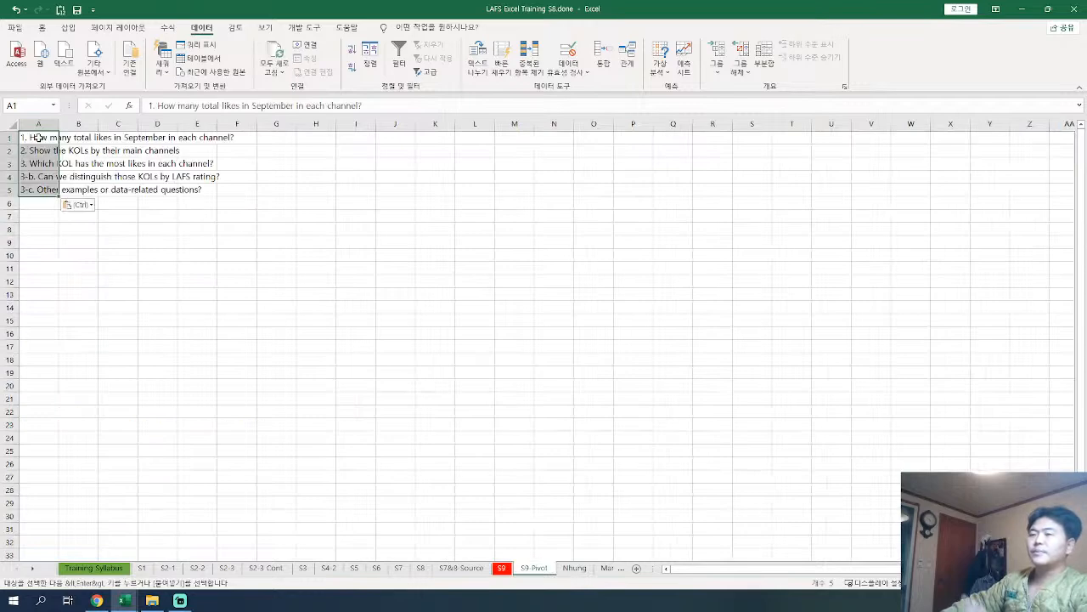
click(121, 278)
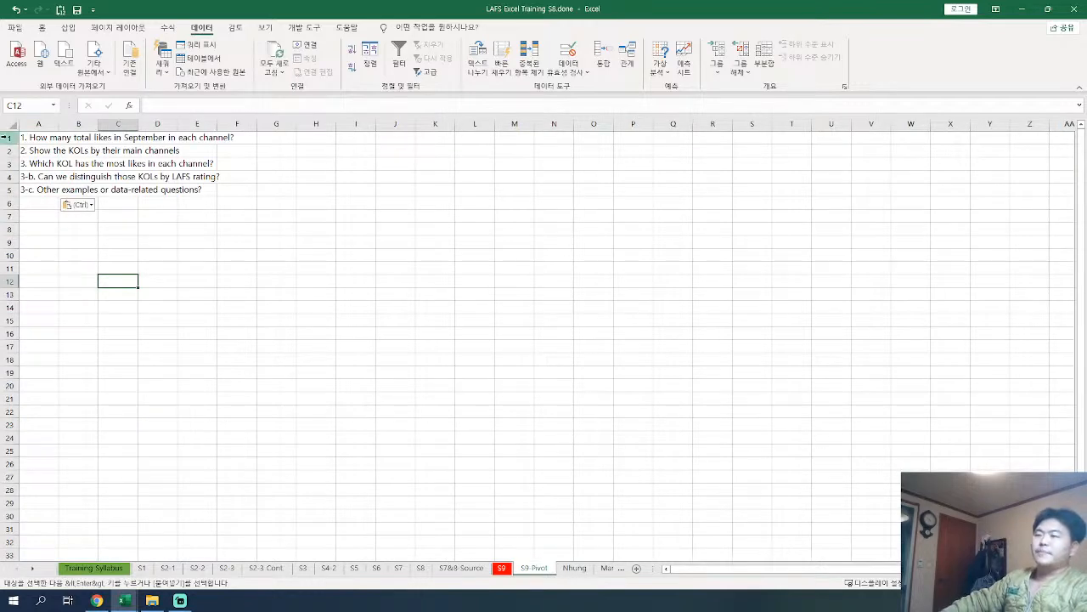
Step: Insert three blank rows above the questions on the S9-Pivot sheet
right_click(4, 137)
key(i)
right_click(3, 136)
key(i)
right_click(4, 137)
key(i)
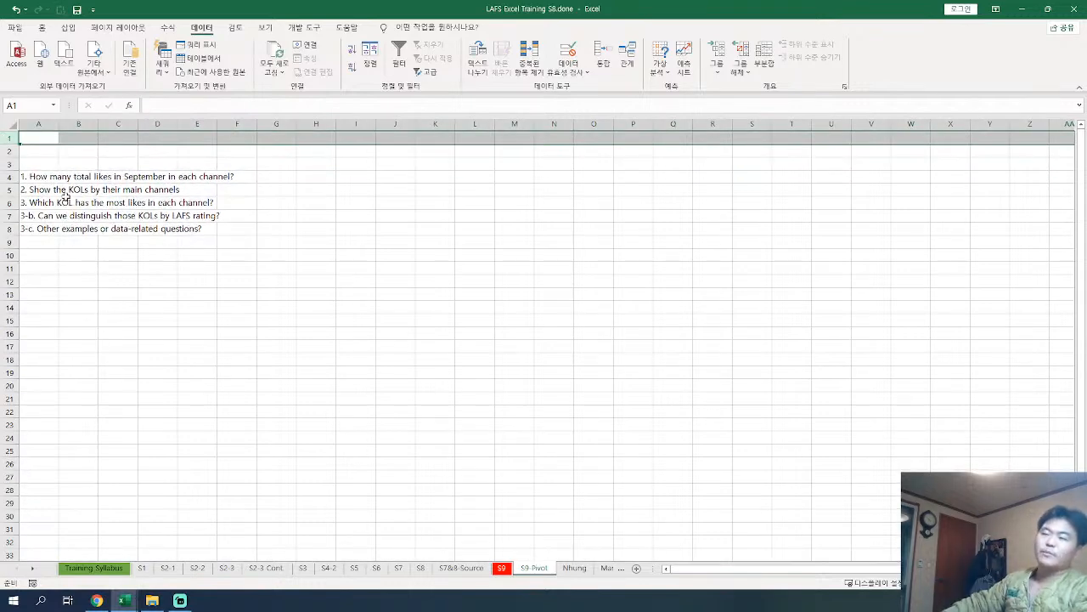
click(43, 152)
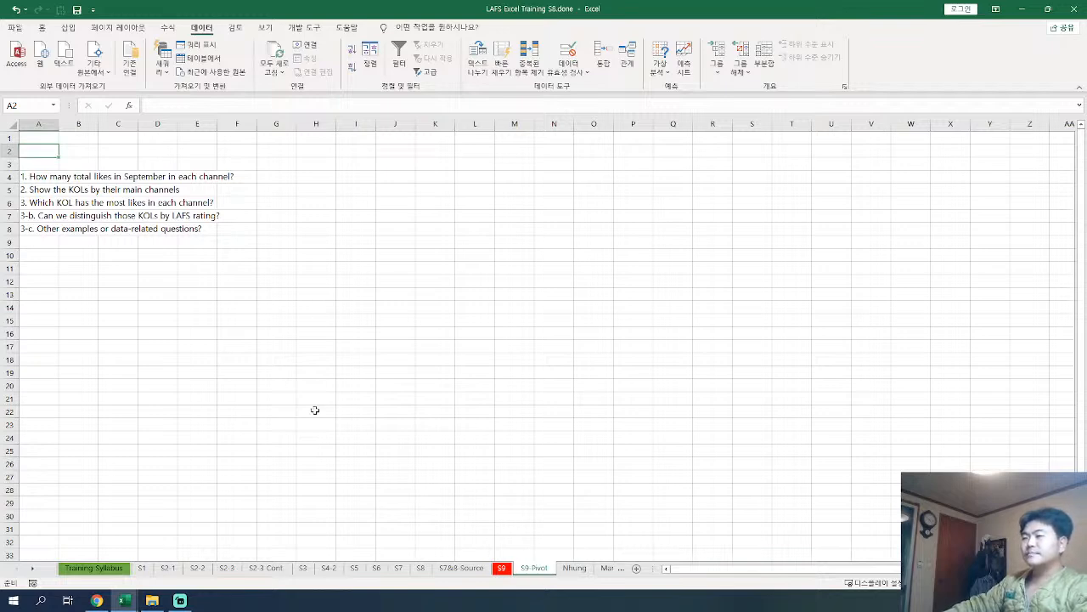
Step: Copy the title "Pivot Table - Basic" from A1 of the S9 sheet into A1 of the S9-Pivot sheet
click(502, 569)
scroll(1073, 323, up, 11)
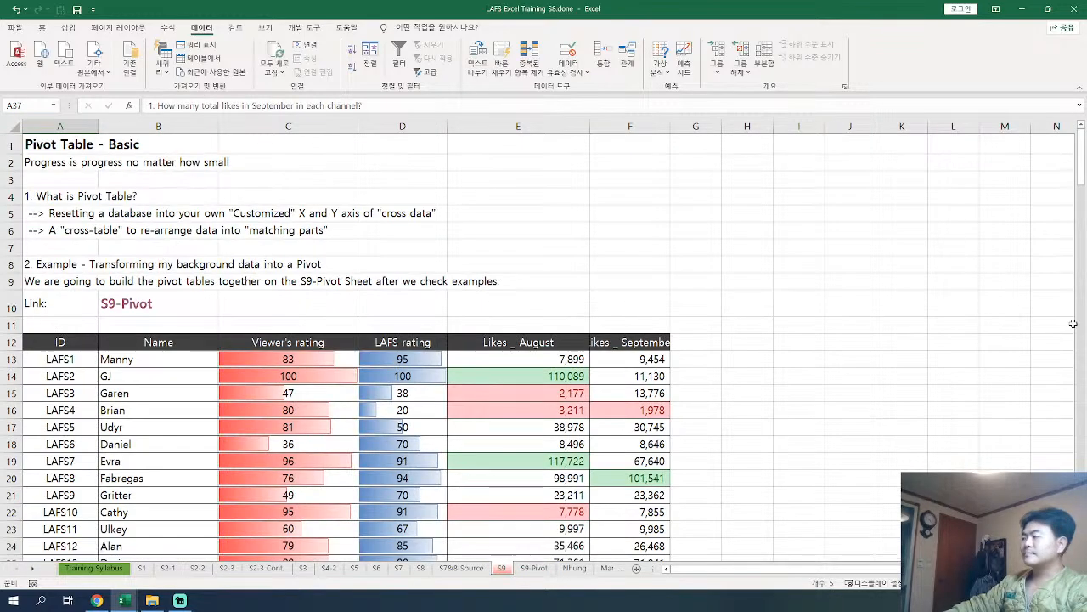
click(55, 146)
key(ctrl+c)
key(ctrl+Page_Down)
click(38, 138)
key(ctrl+v)
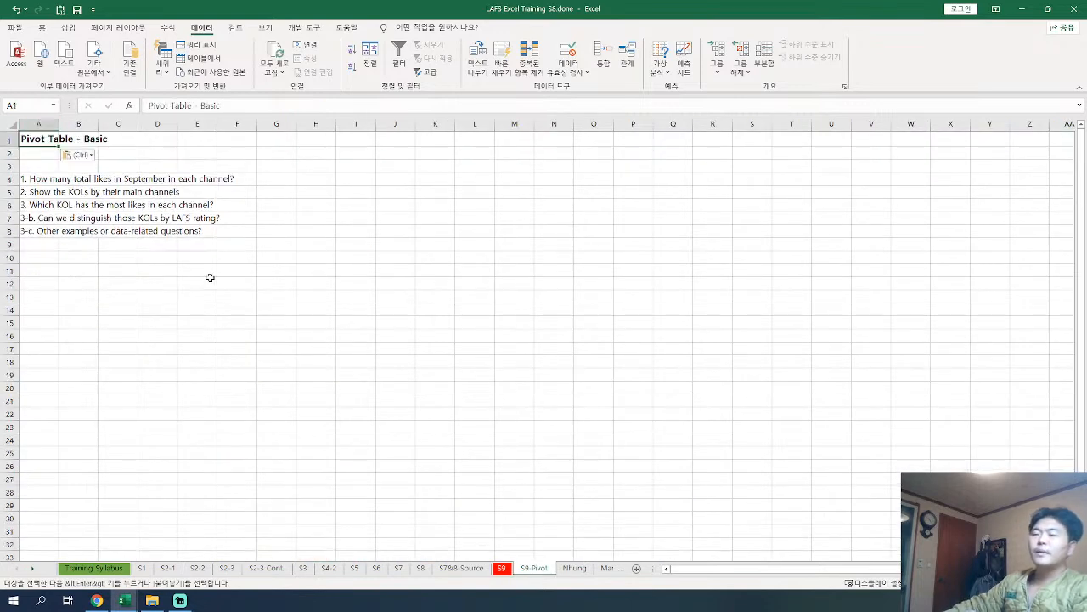
Step: Delete blank row 3 above the questions and enter the separator "------" in A9
right_click(8, 167)
key(d)
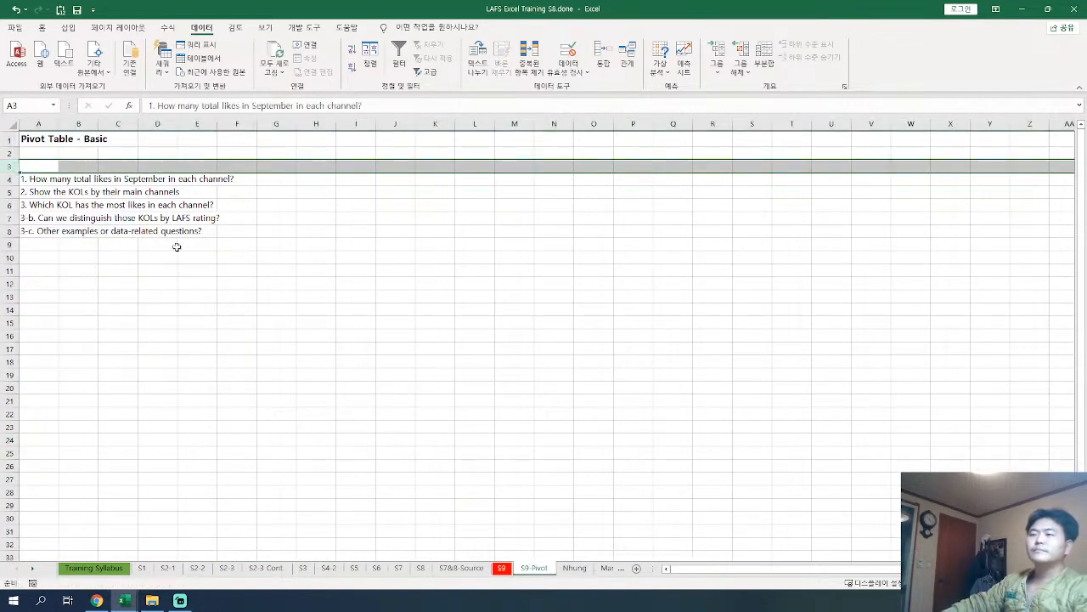
click(51, 245)
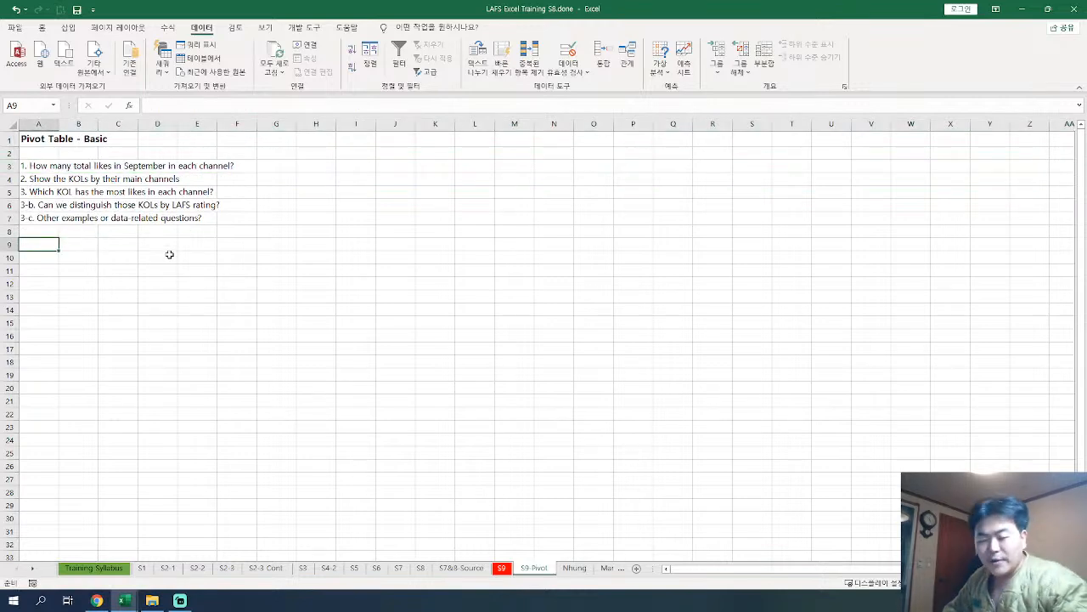
text(------)
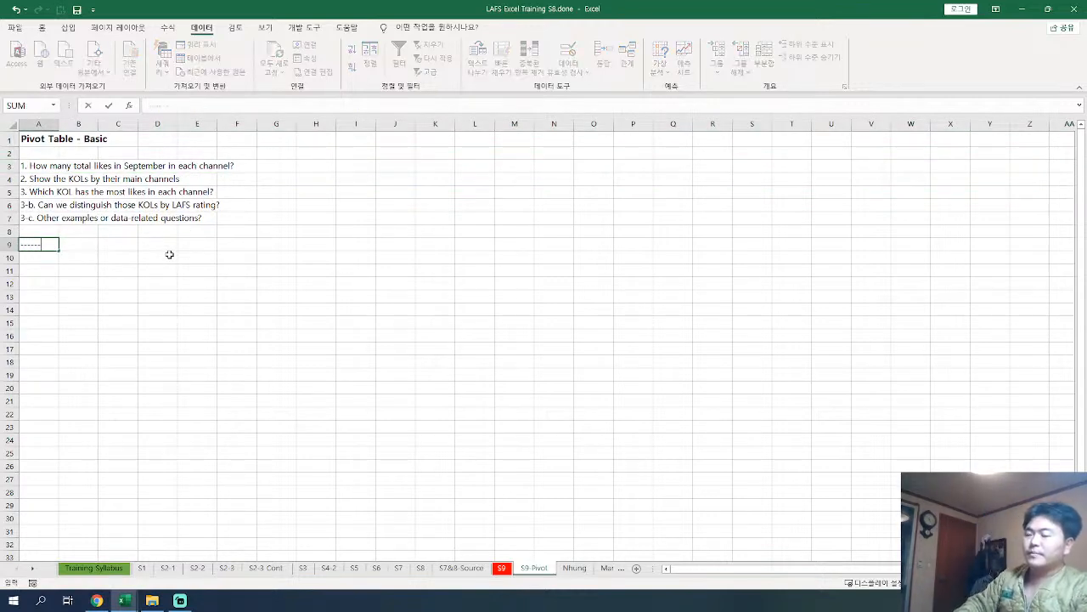
key(Return)
key(Return)
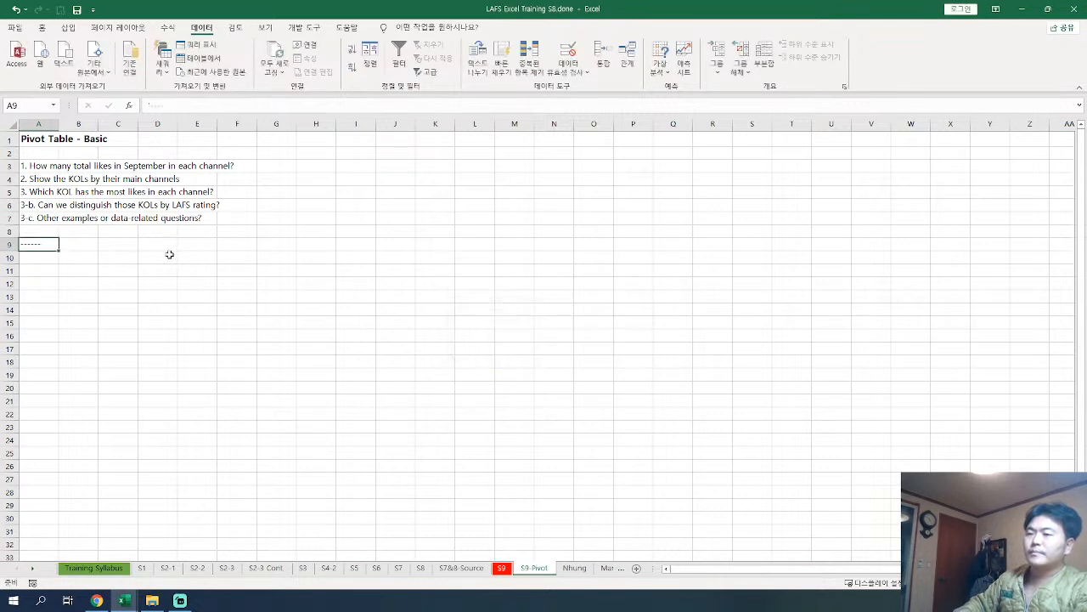
key(Return)
key(Return)
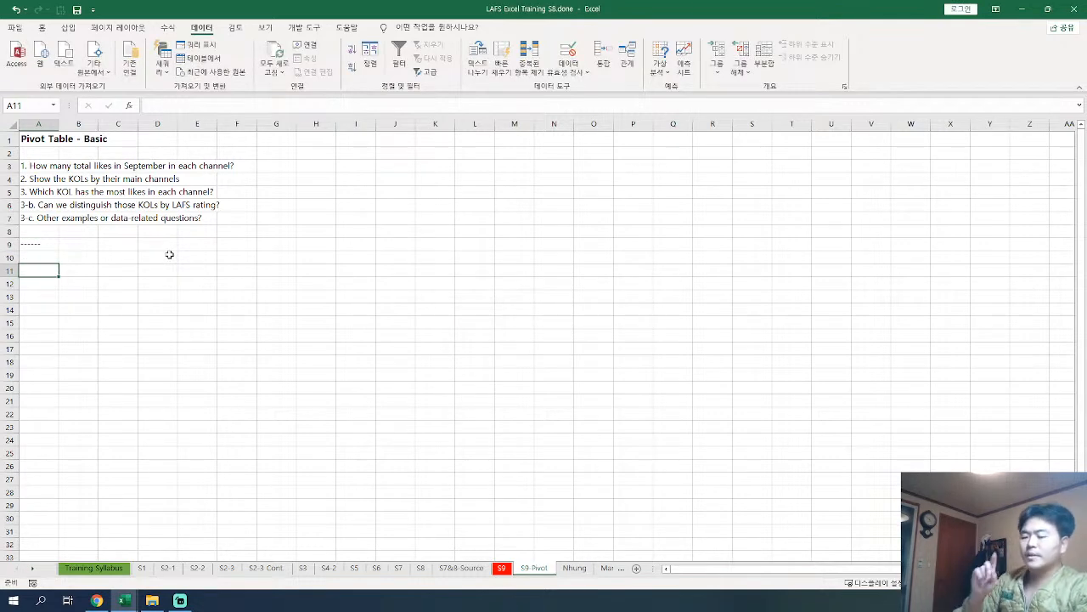
Step: Enter the heading "How to build a pivot table from scratch?" in A10
key(Up)
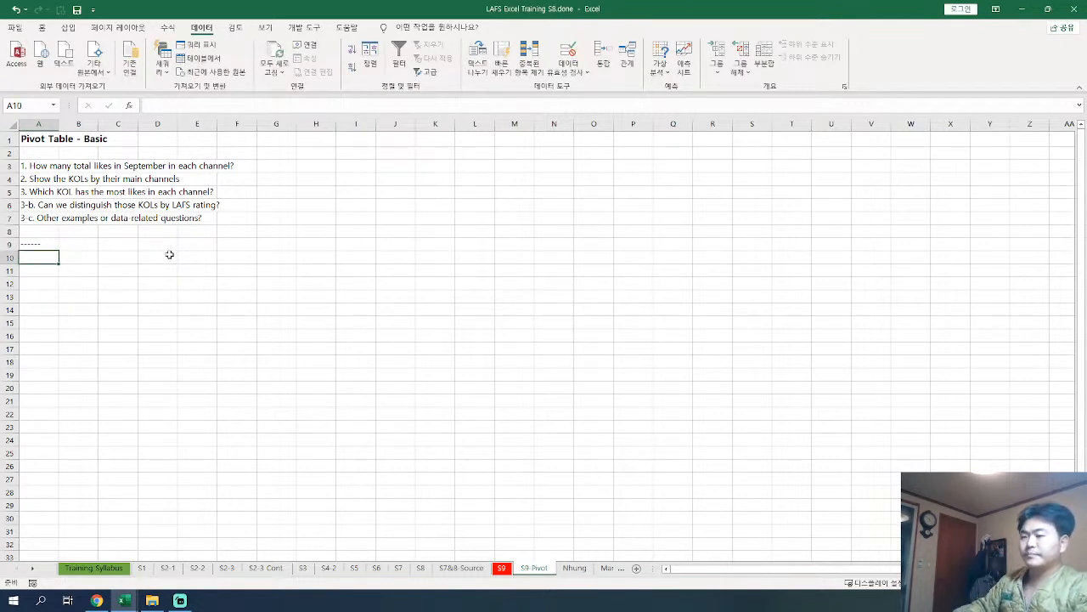
text(How to build)
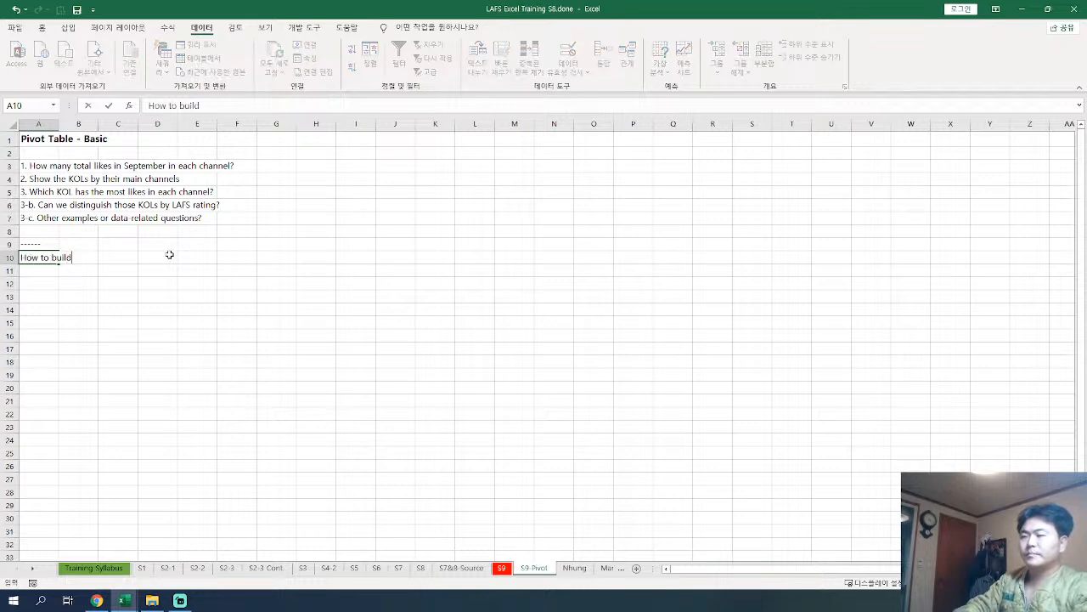
text( a pivot table from)
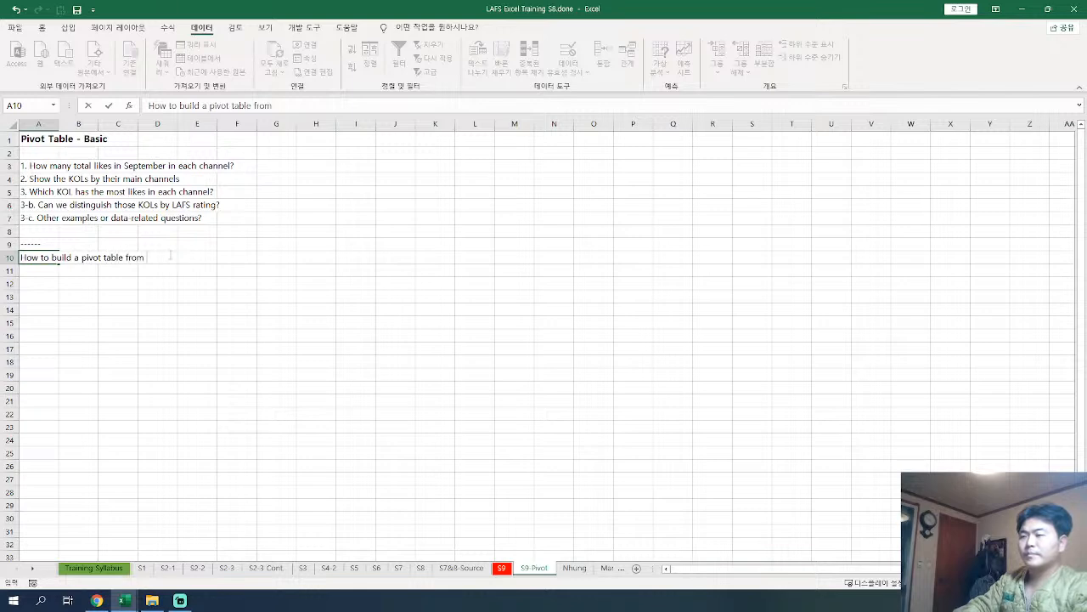
text( scratch?)
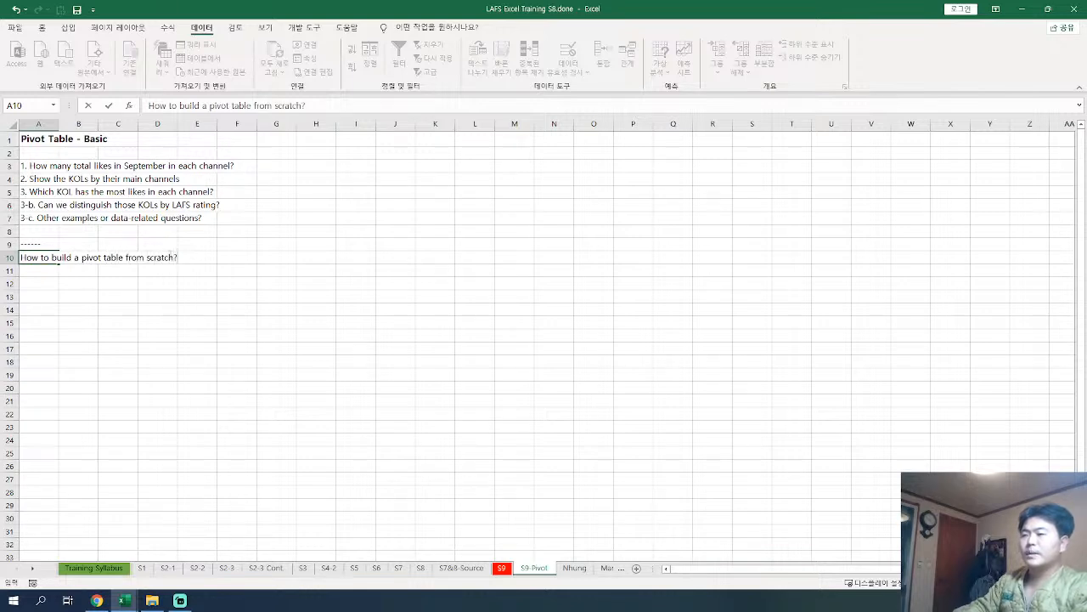
key(Return)
key(Return)
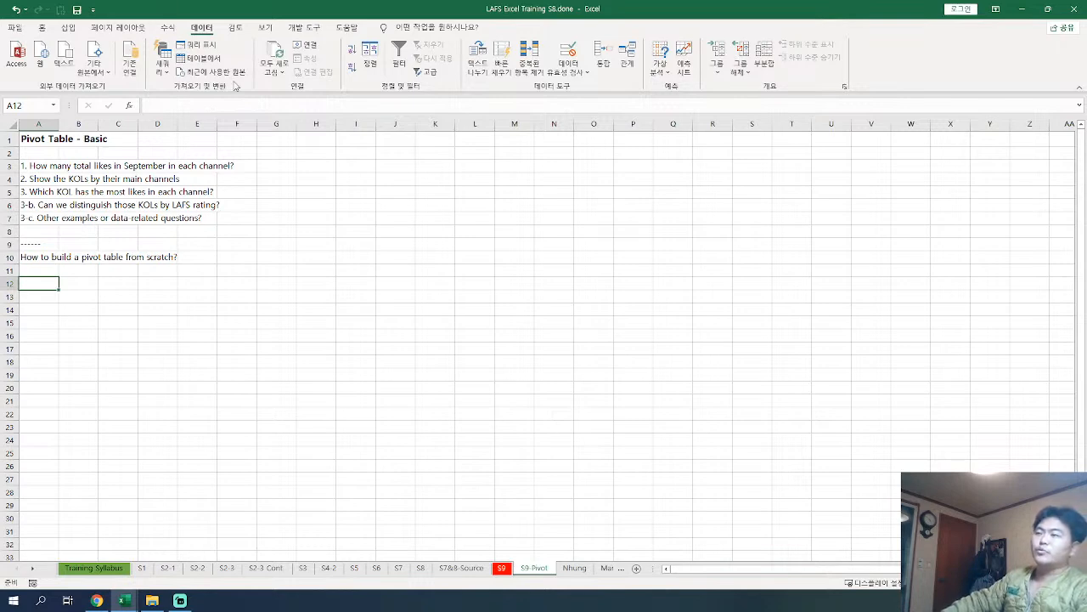
Step: Enter the note "Insert --> Click Pivot table" in A12 of the S9-Pivot sheet
click(72, 29)
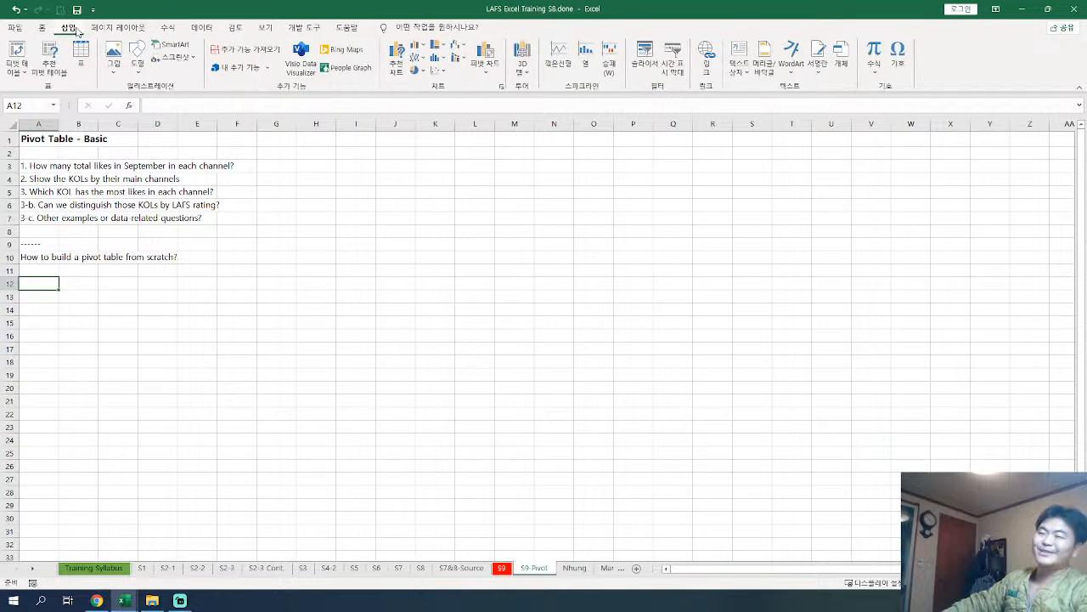
text(Insert -->)
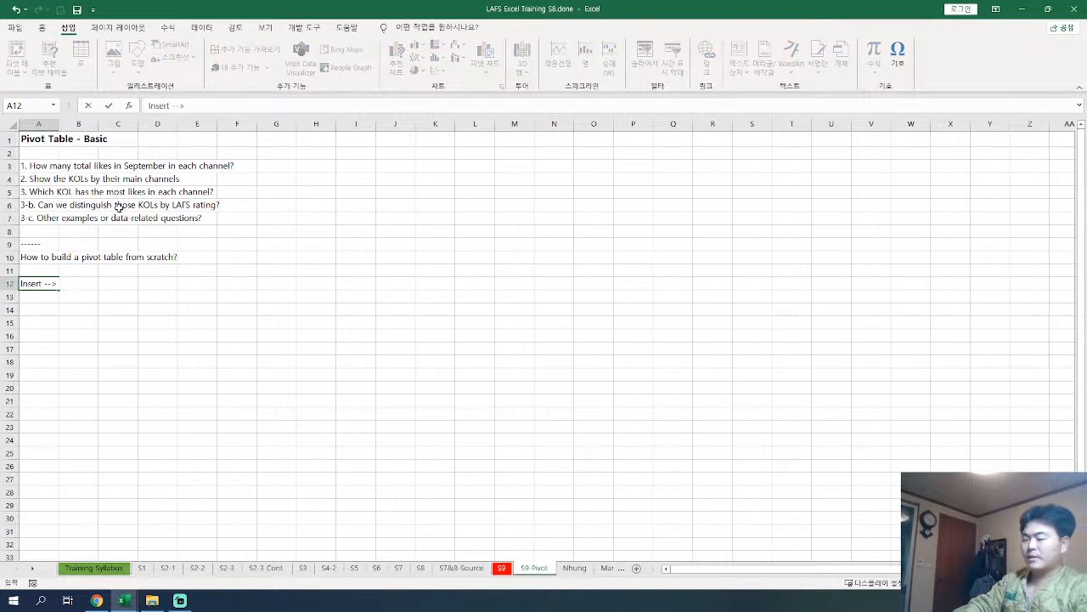
text(Clin)
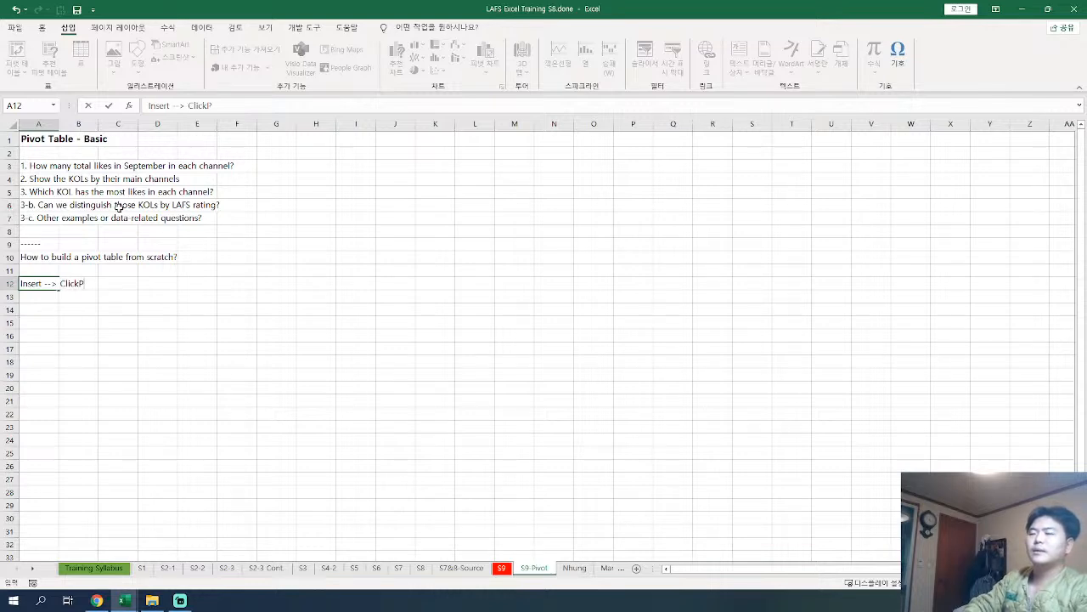
text(Pivot table)
key(Return)
Step: Start a pivot table from a table or range at A14, using S9 range A12:F32 as its source
click(44, 307)
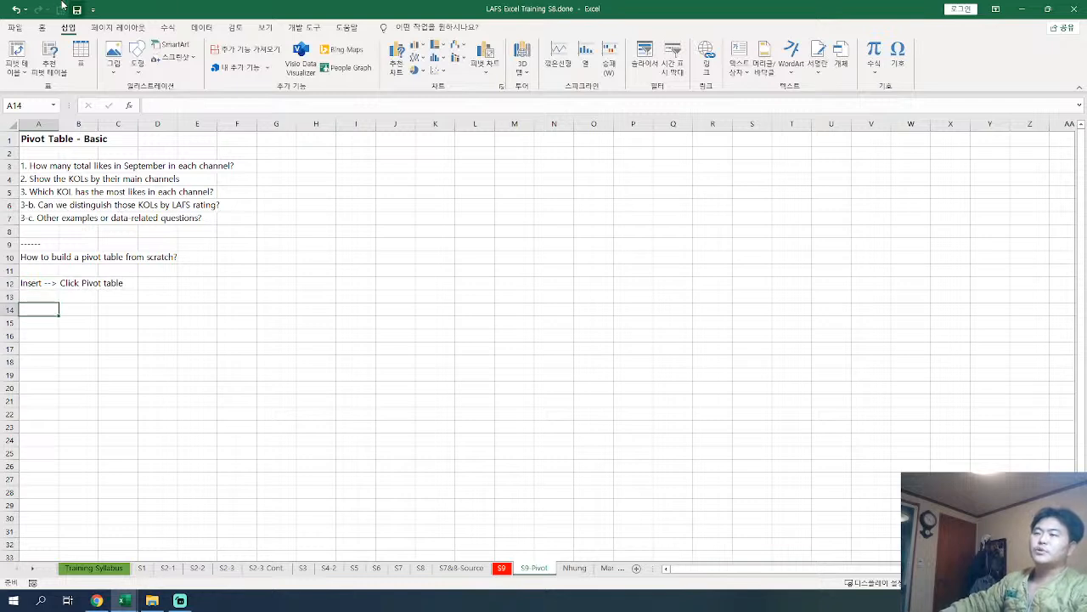
click(17, 71)
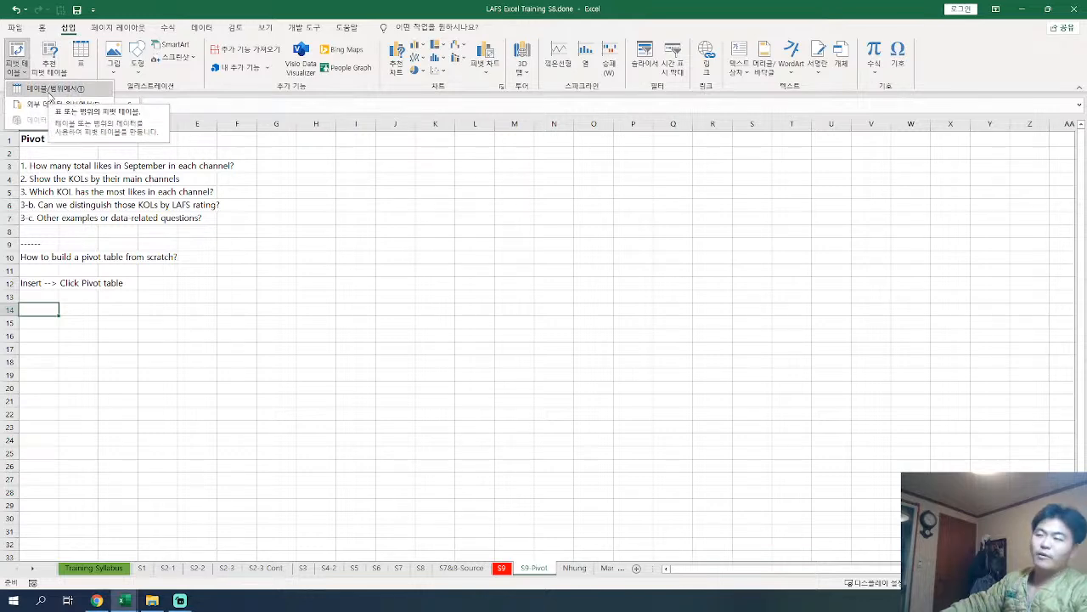
click(51, 89)
drag(482, 302, 489, 265)
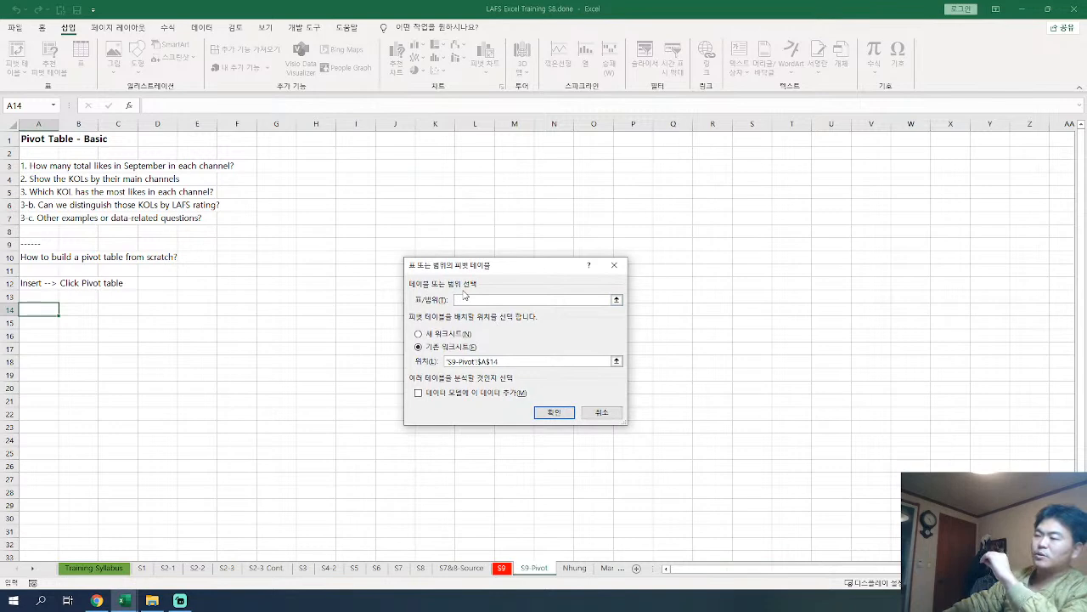
click(616, 300)
click(505, 571)
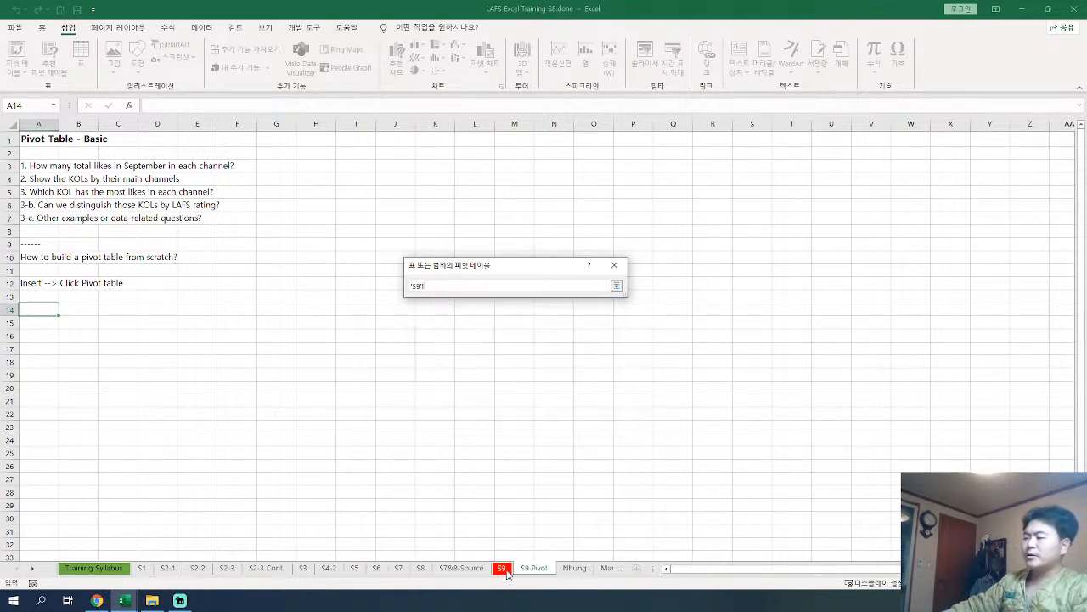
scroll(478, 479, down, 3)
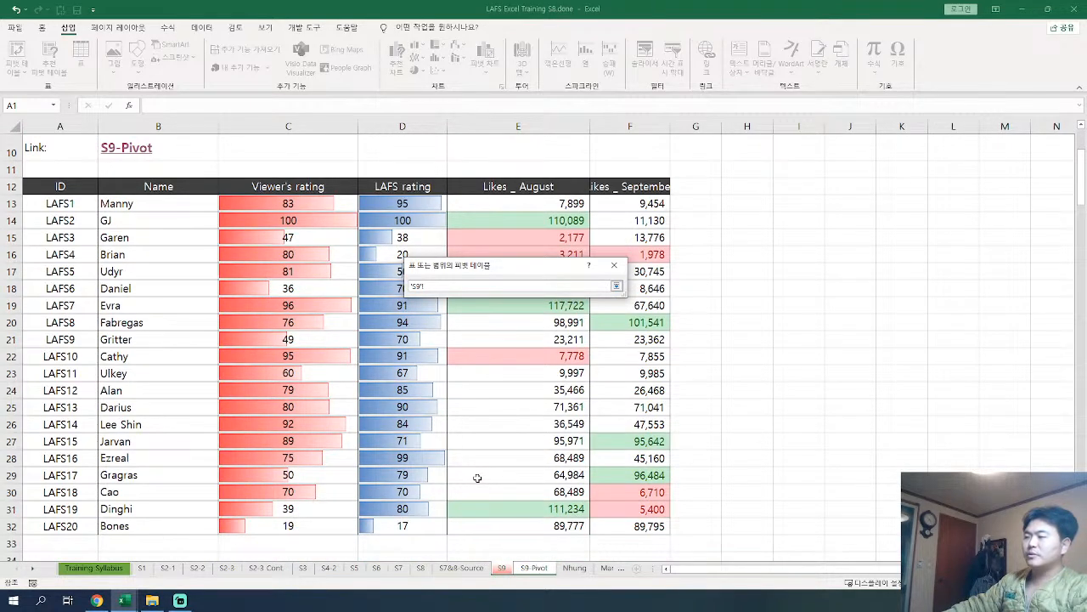
drag(63, 188, 636, 527)
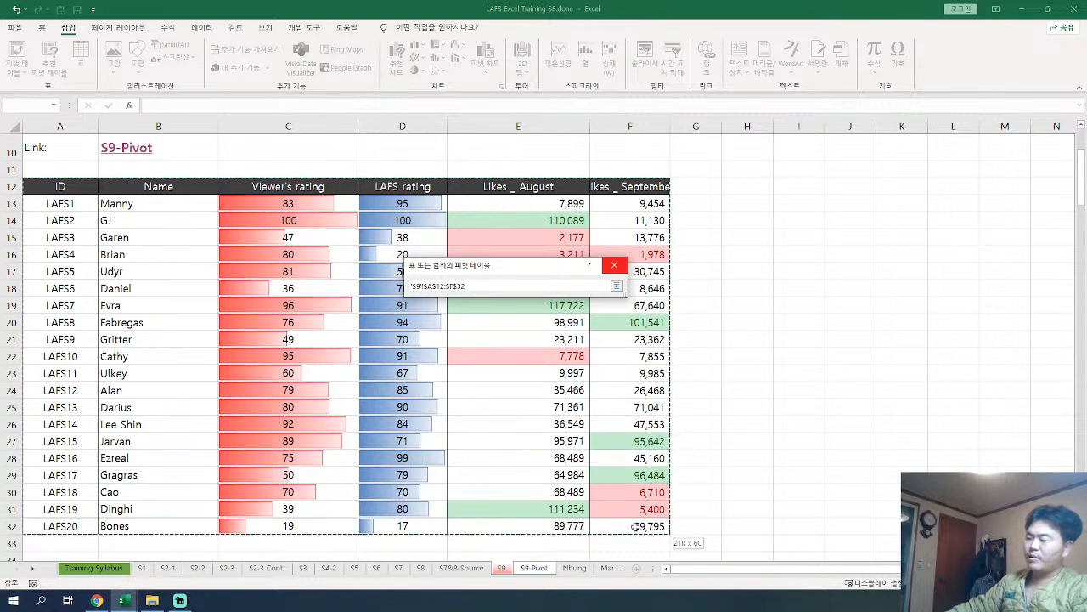
click(616, 285)
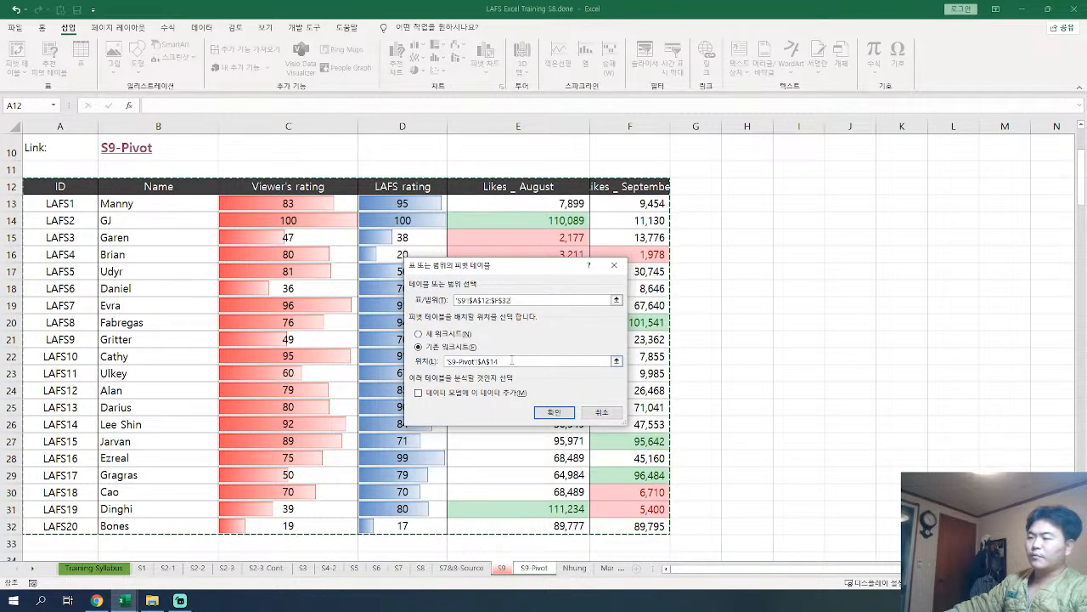
Step: Set the pivot table's location to A14 on the existing S9-Pivot sheet and create it
click(617, 362)
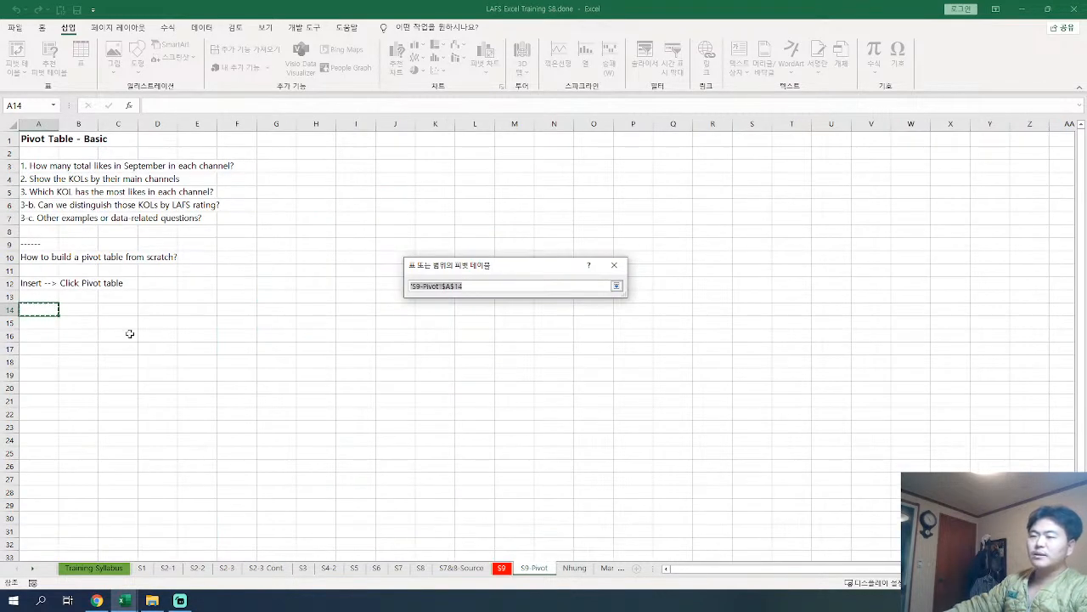
click(37, 308)
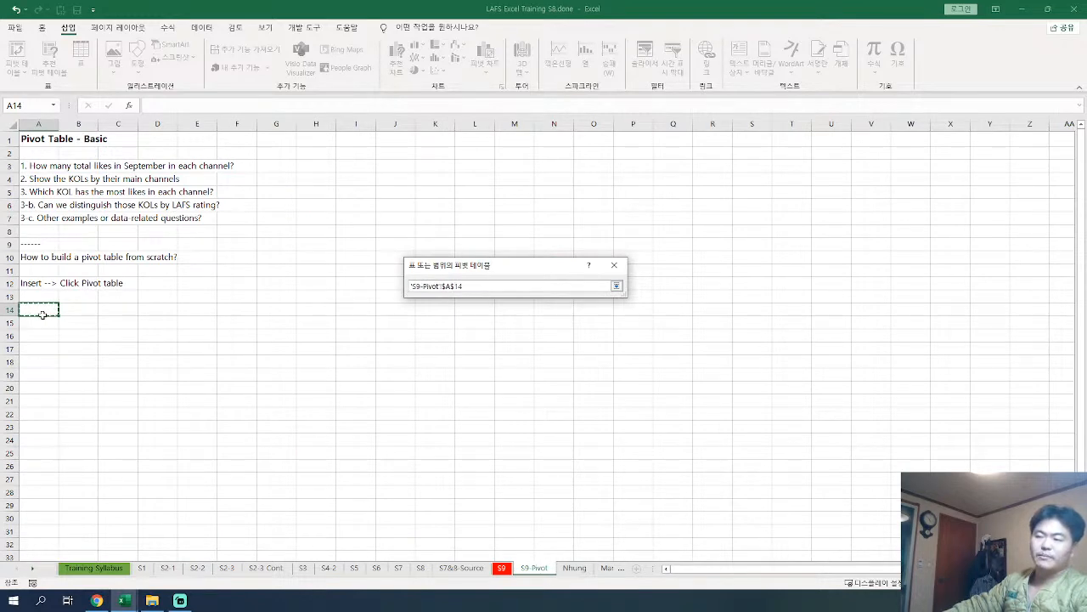
mouse_move(43, 311)
mouse_down()
mouse_move(425, 503)
mouse_move(493, 519)
mouse_move(39, 347)
mouse_move(36, 313)
mouse_up()
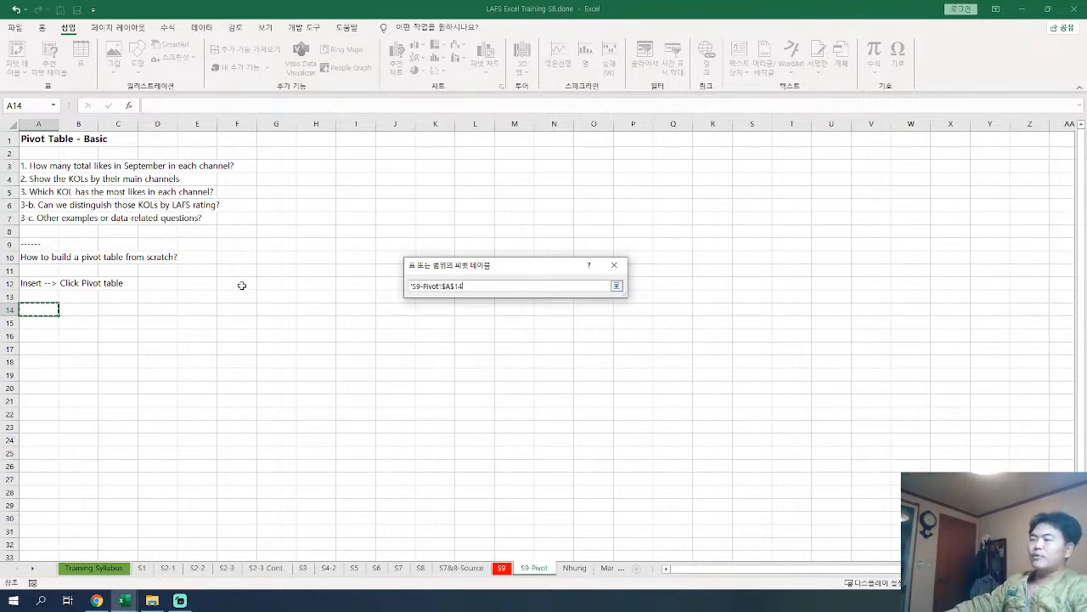
click(618, 286)
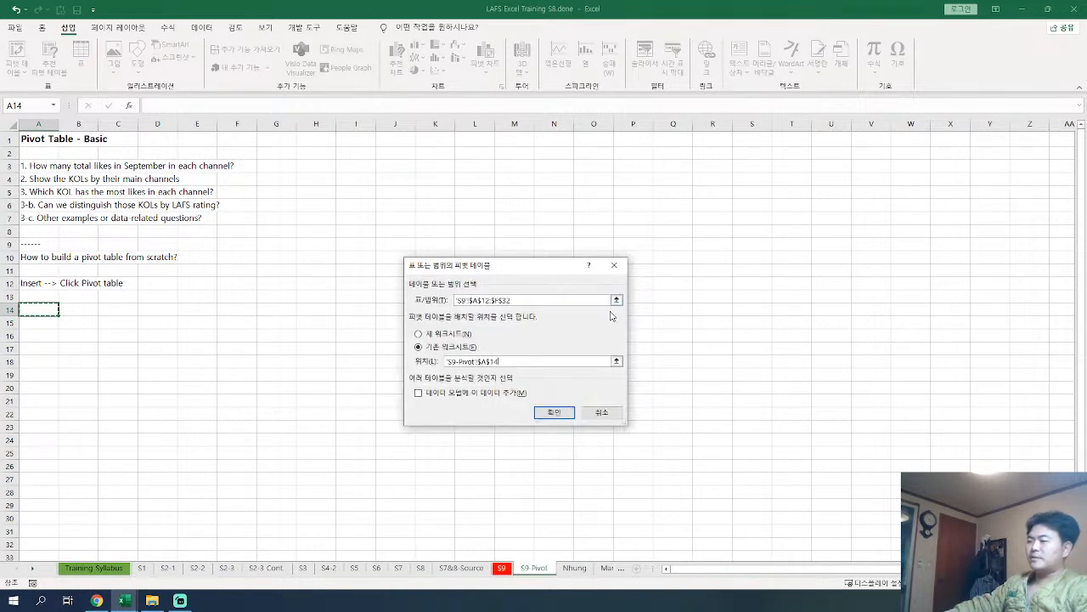
click(555, 413)
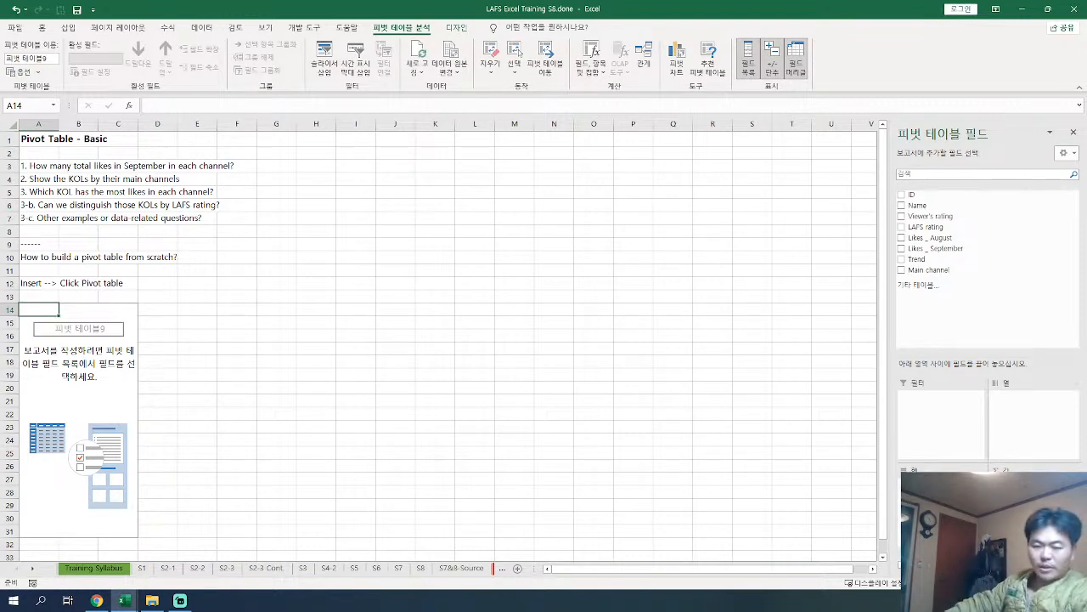
Step: Add Main channel as the pivot table's row field and the sum of Likes _ September as its value
key(alt+Tab)
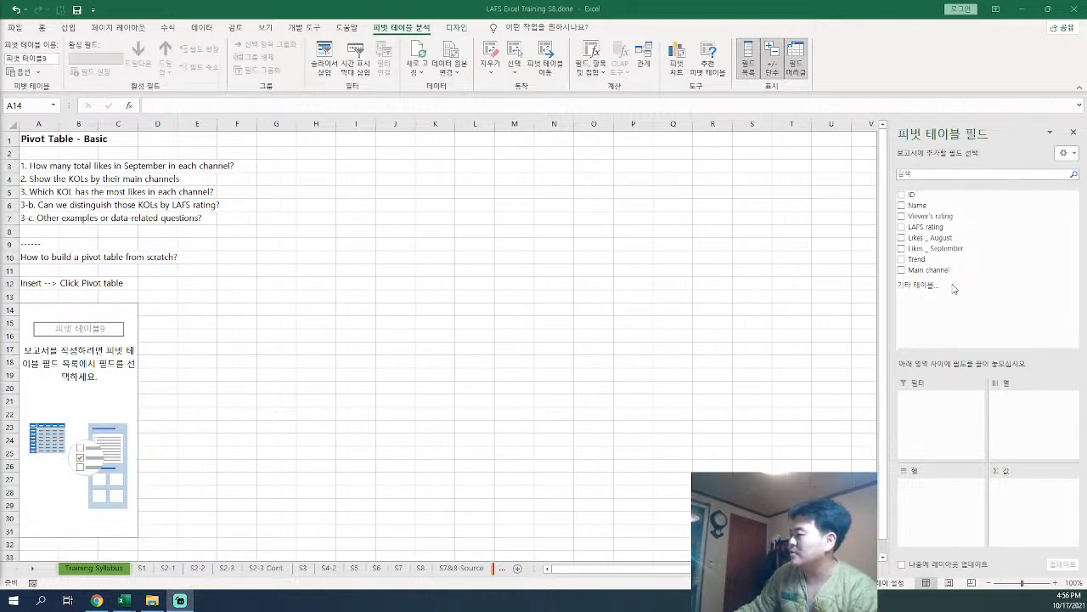
drag(928, 272, 943, 495)
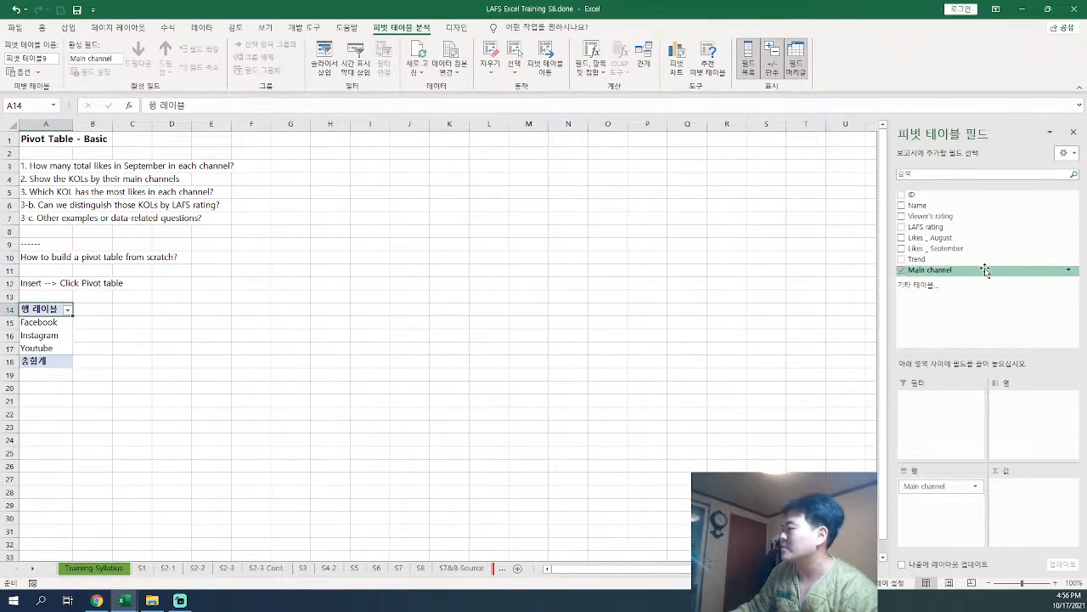
drag(928, 249, 1031, 430)
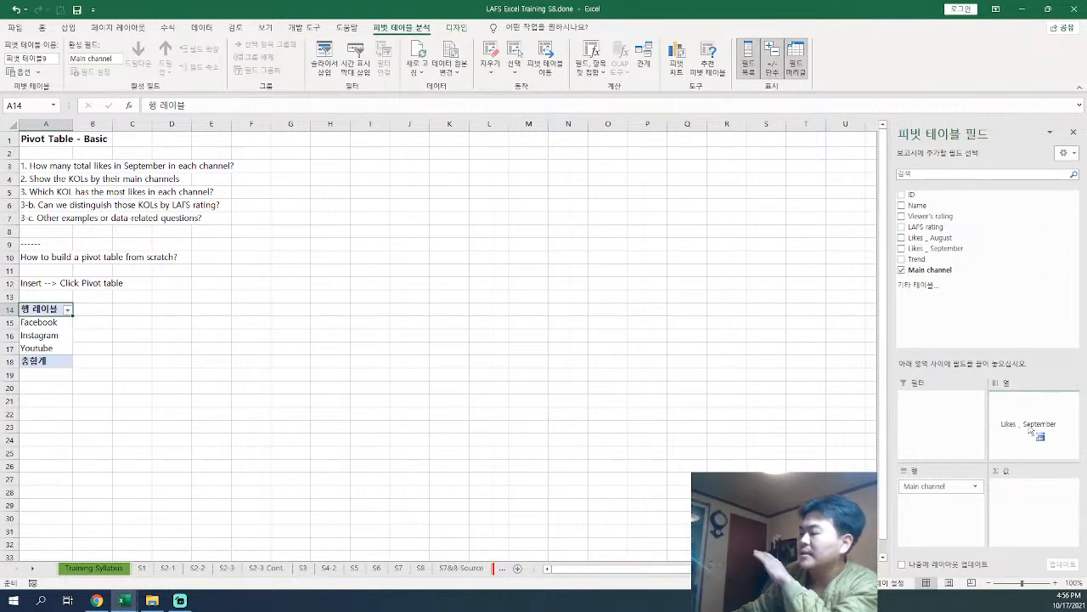
mouse_move(1031, 431)
mouse_down()
mouse_move(956, 266)
mouse_move(1020, 418)
mouse_up()
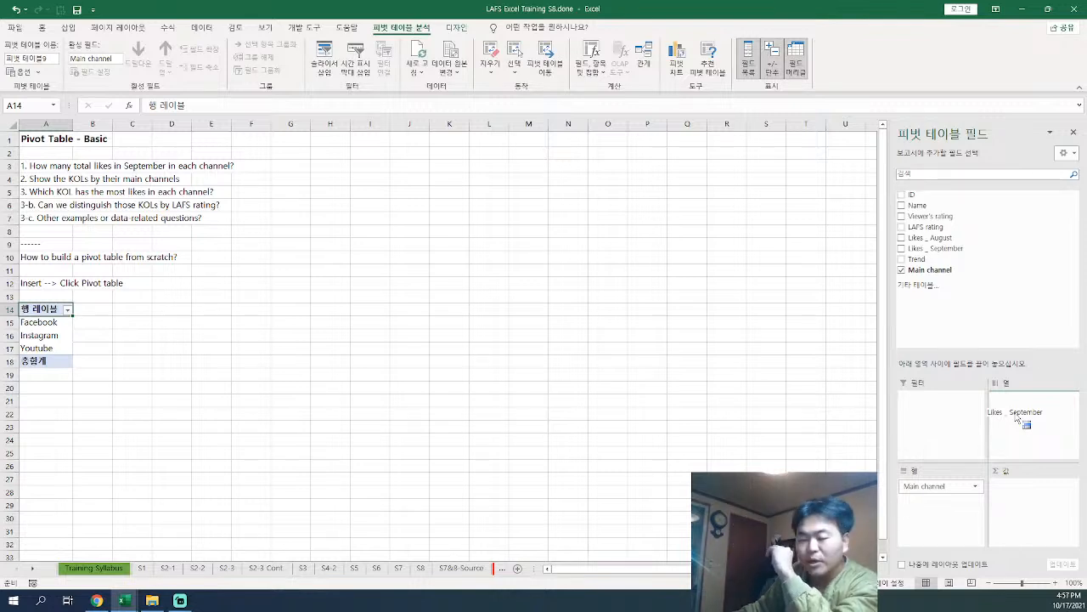
drag(1018, 418, 1050, 510)
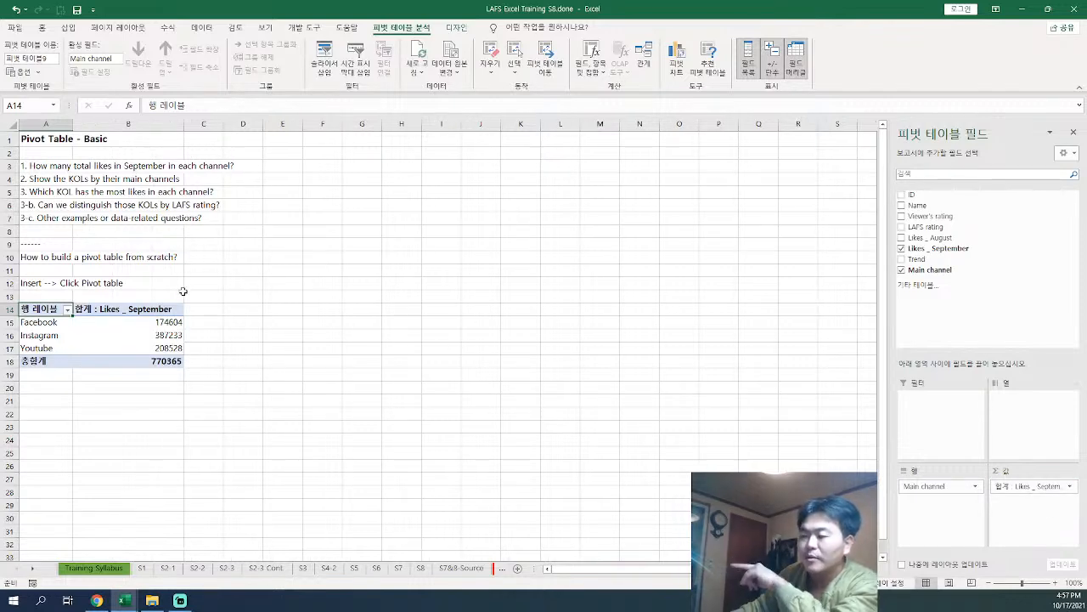
click(165, 312)
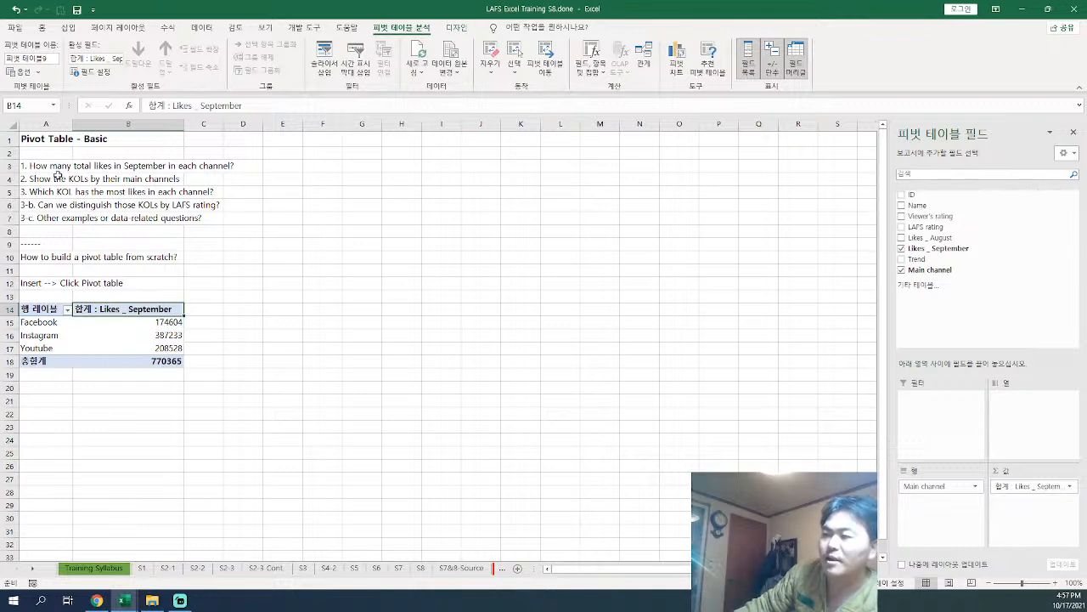
click(34, 312)
click(90, 323)
click(42, 336)
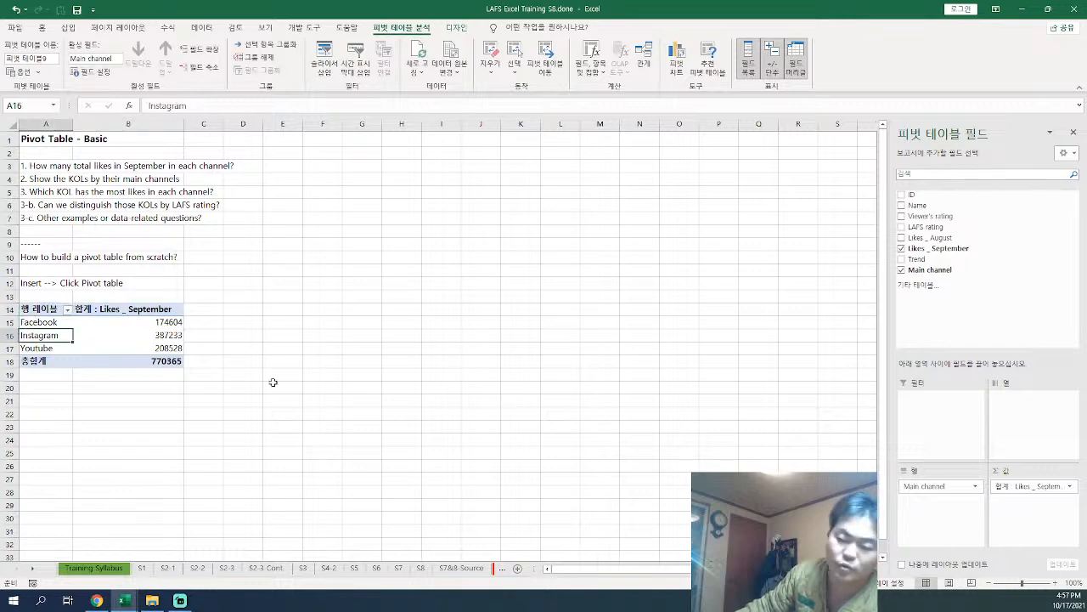
Step: Label the first pivot table "A1" in A13 and enter the label "A2" in A20 for the second question
click(34, 295)
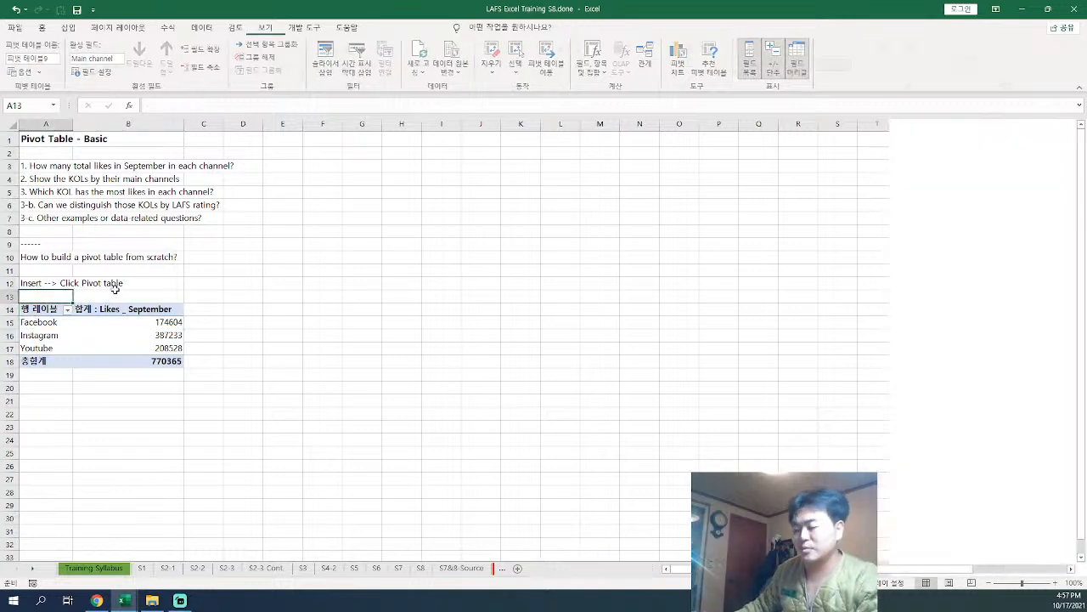
text(A1)
key(Return)
key(Return)
key(Return)
key(Return)
key(Return)
key(Return)
key(Return)
text(A2)
key(Return)
click(49, 385)
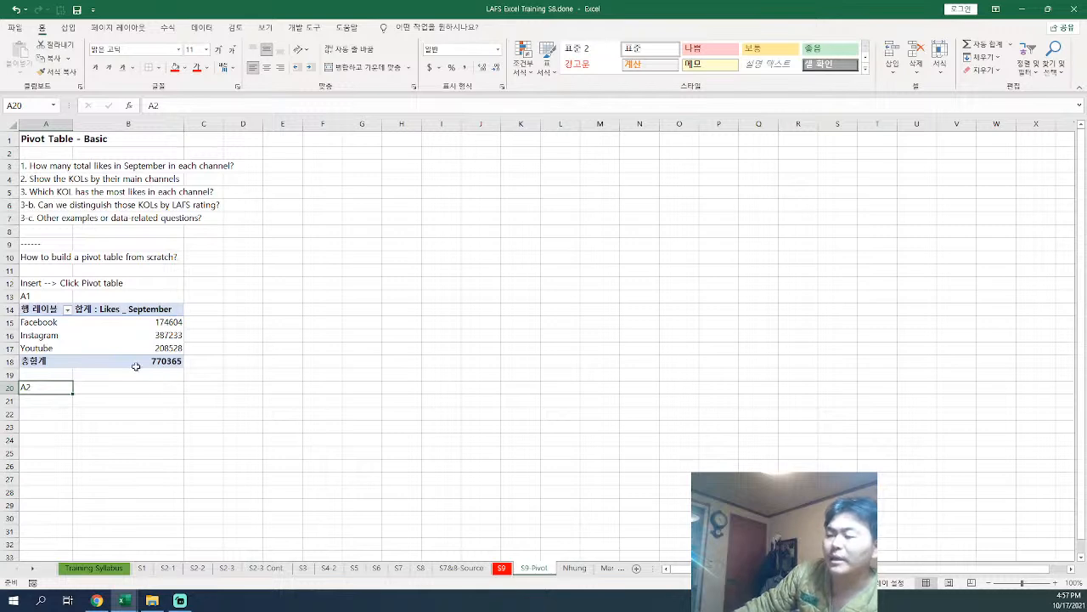
Step: Start a second pivot table from a table or range, using S9 range A12:F32 as its source
click(43, 402)
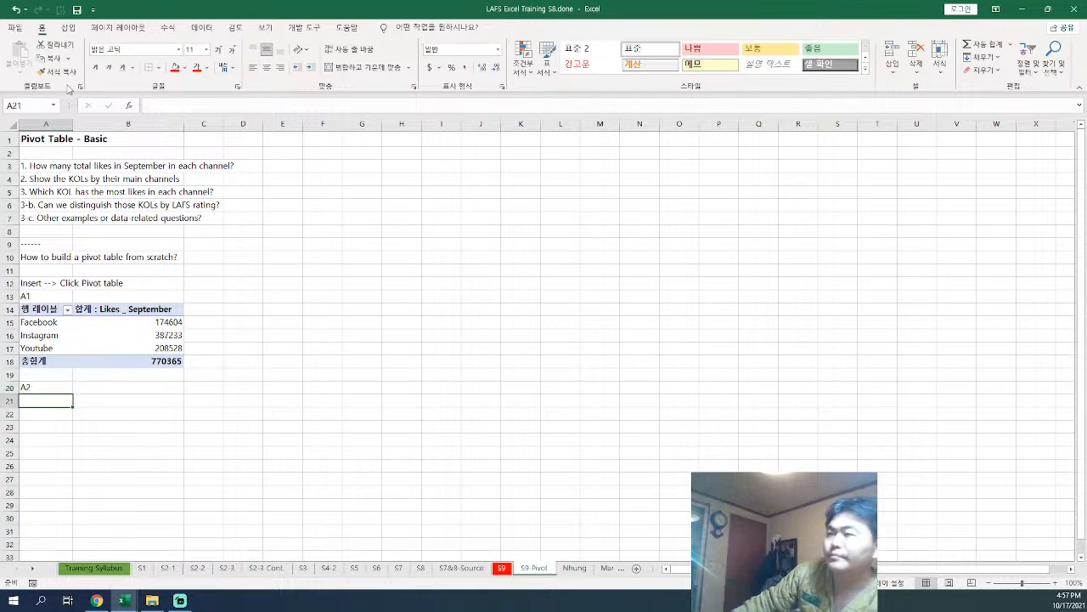
click(68, 28)
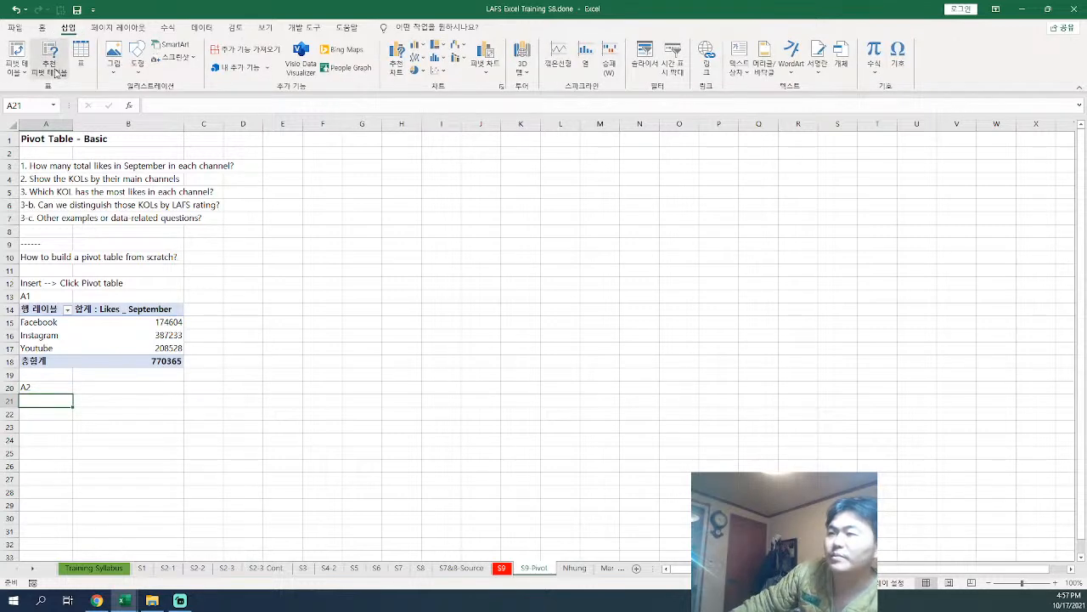
click(17, 70)
click(43, 89)
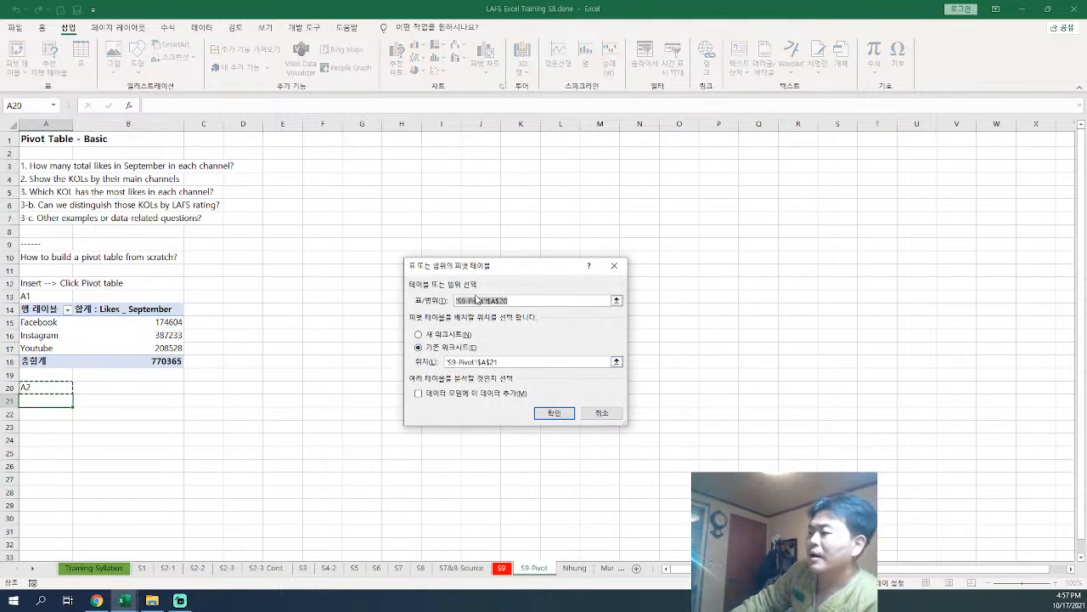
click(617, 300)
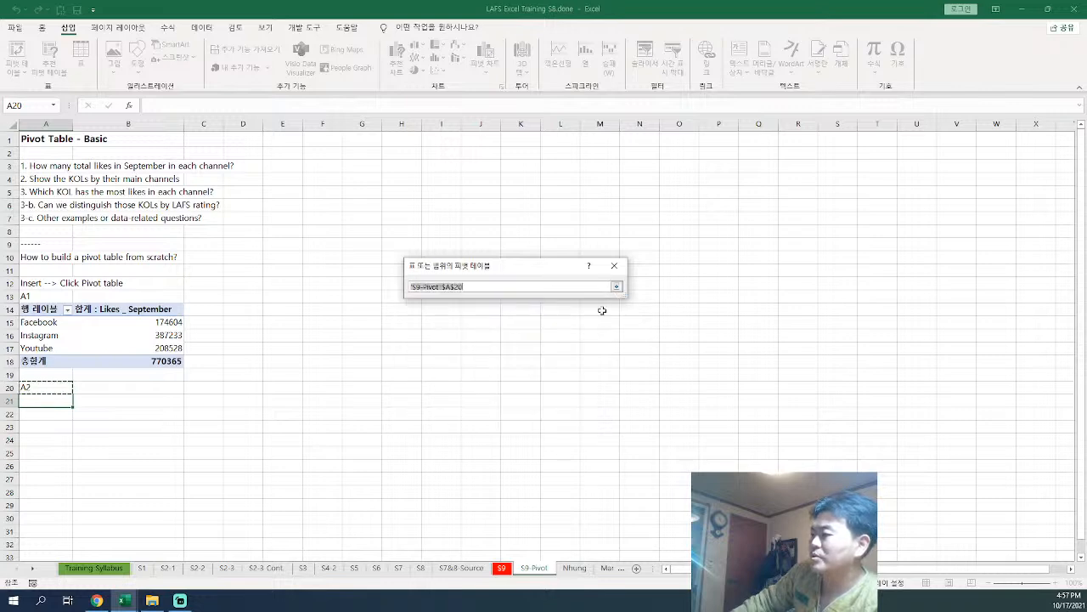
click(504, 571)
drag(66, 187, 606, 523)
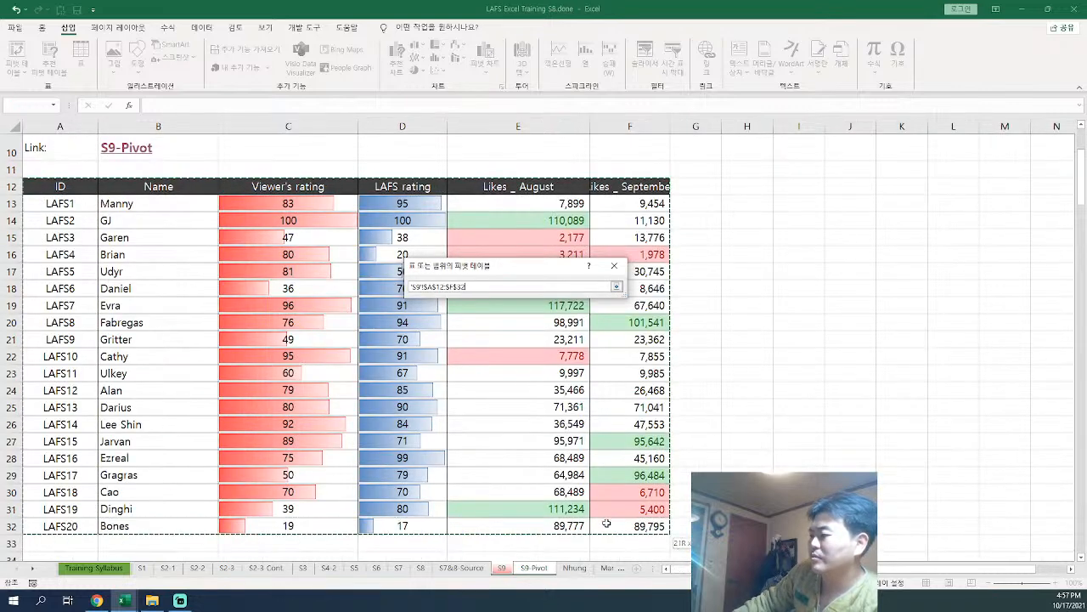
click(616, 288)
Step: Set the second pivot table's location to A24 on the S9-Pivot sheet and create it
click(620, 362)
click(617, 362)
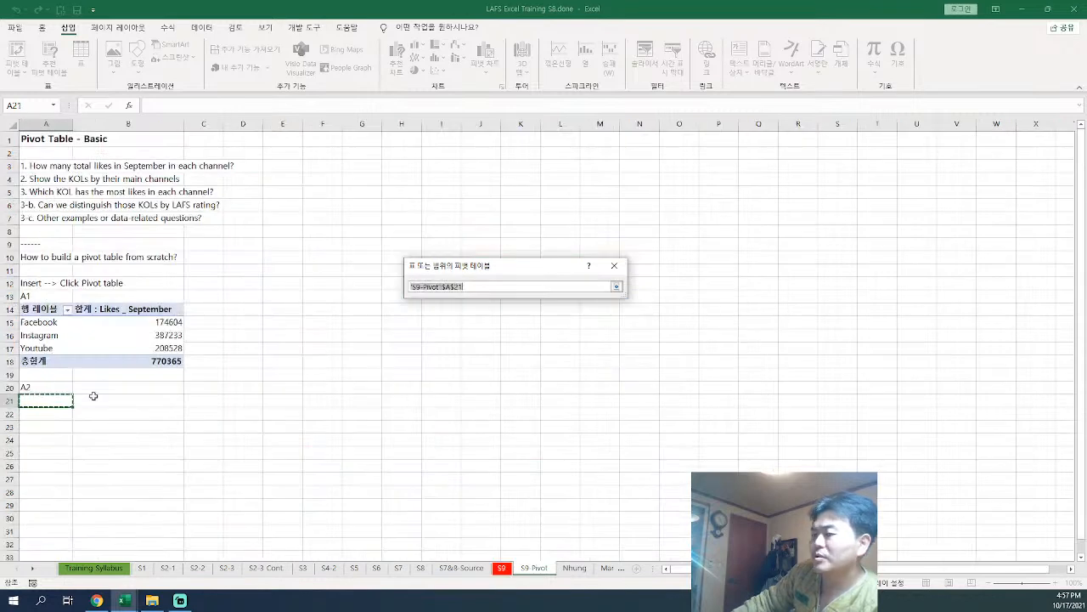
click(52, 440)
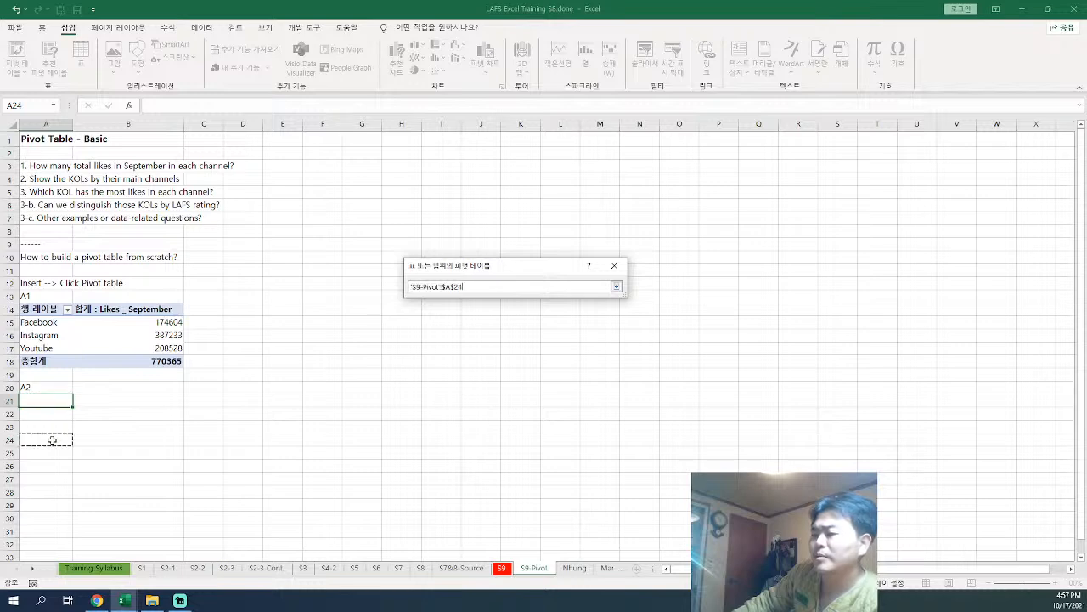
click(617, 286)
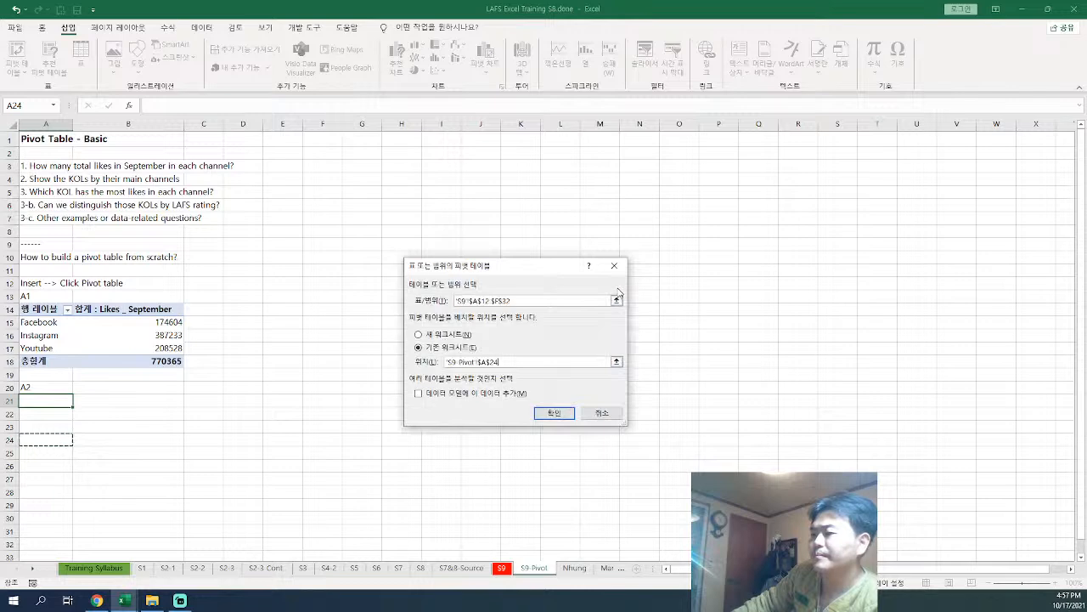
click(553, 413)
scroll(254, 374, down, 2)
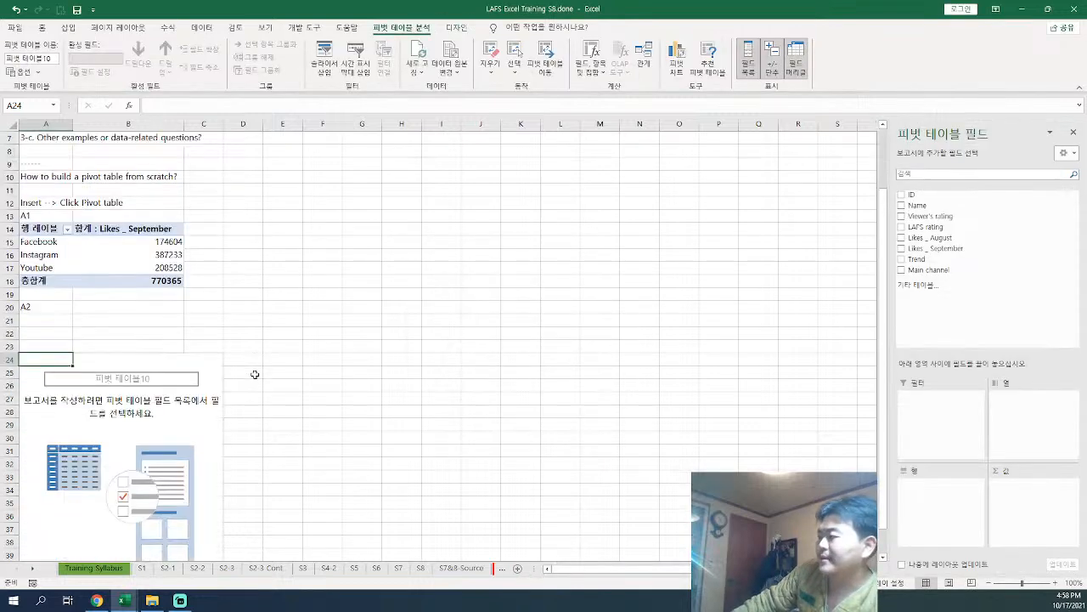
click(138, 381)
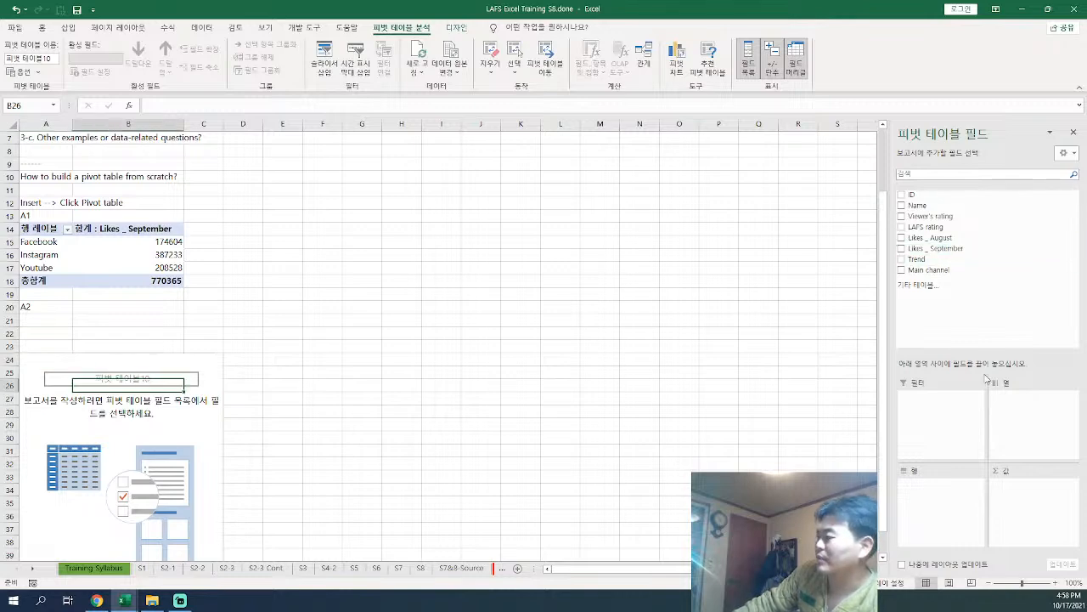
scroll(88, 189, up, 2)
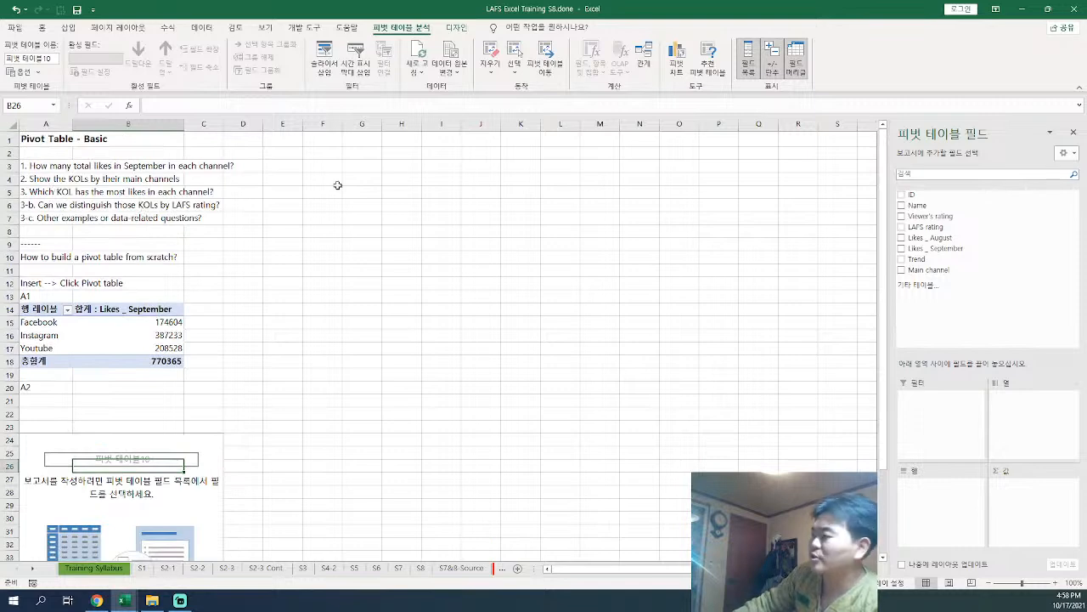
Step: Add Name as the second pivot table's row field and Main channel as its report filter
click(906, 206)
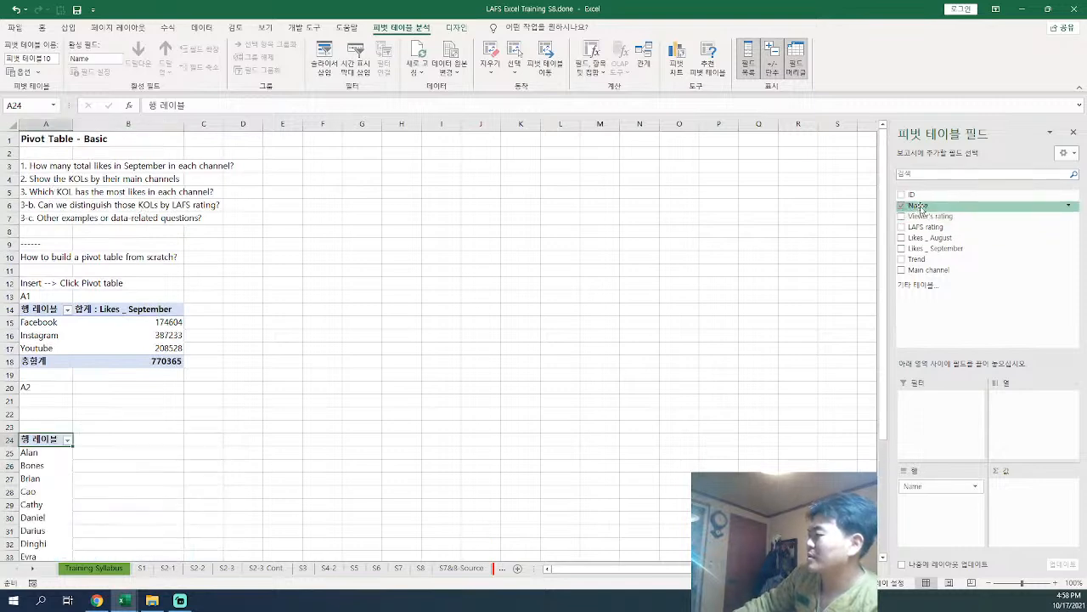
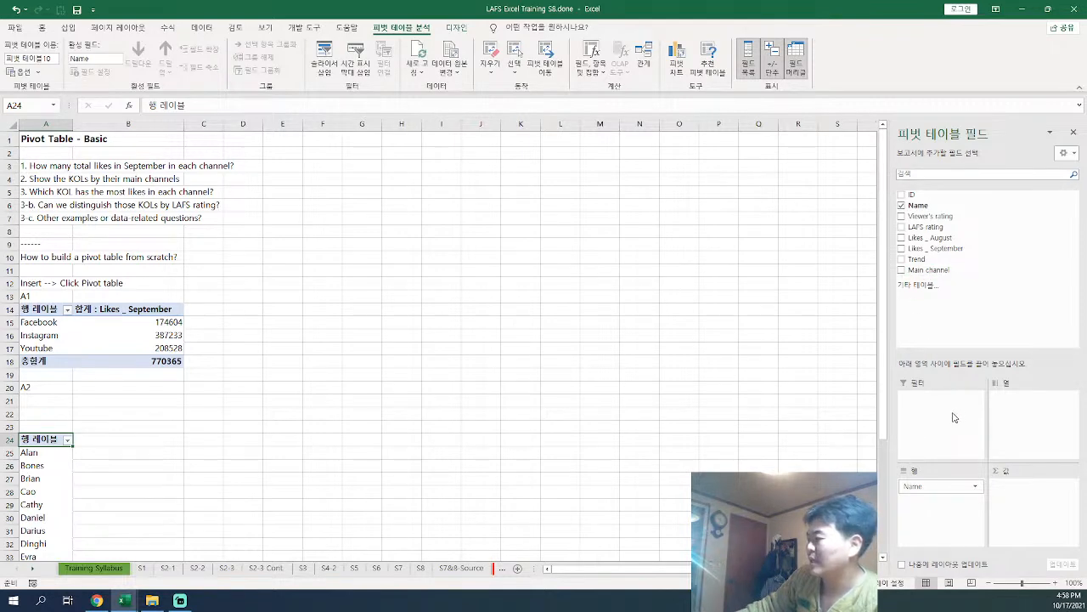
drag(928, 269, 939, 438)
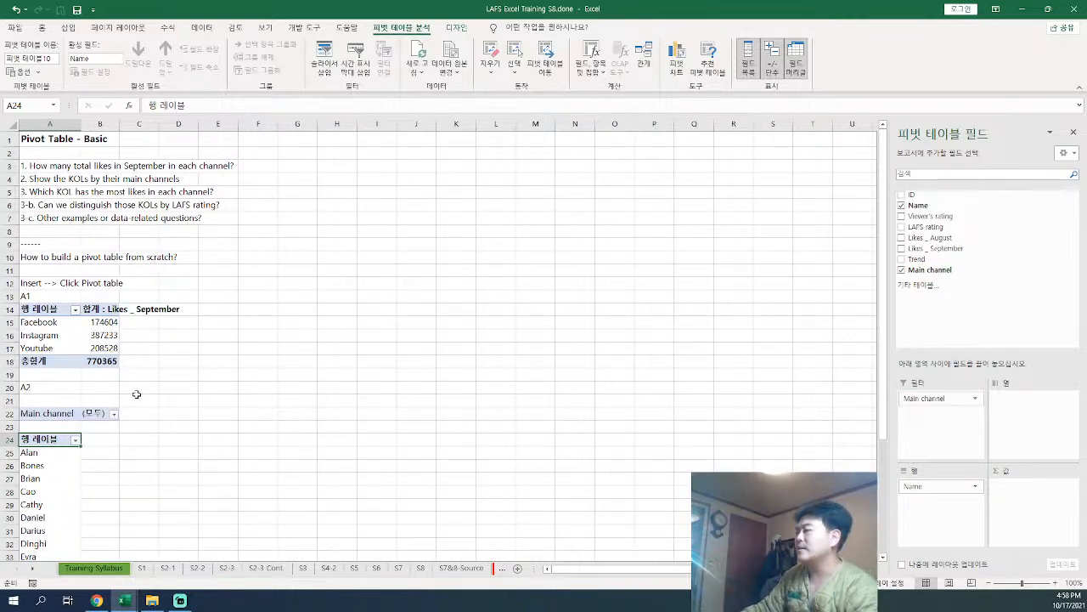
scroll(170, 414, down, 1)
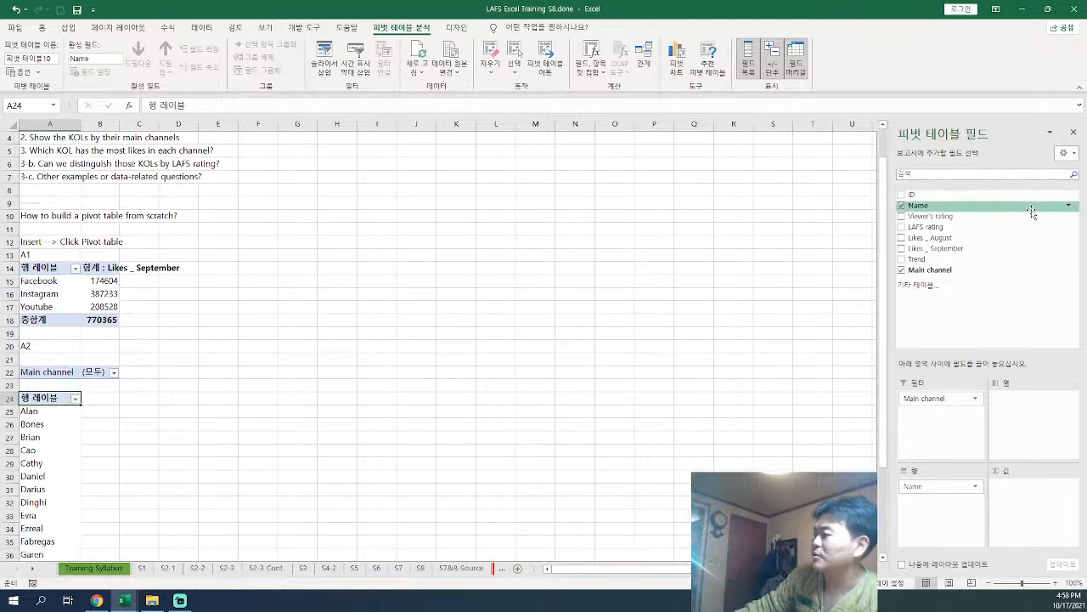
click(113, 374)
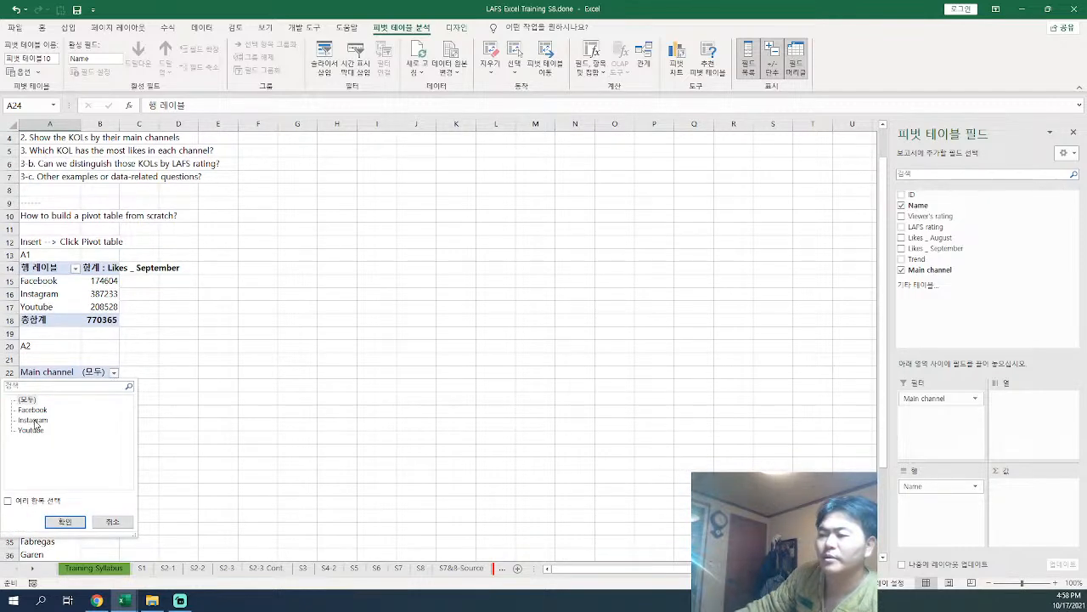
click(32, 409)
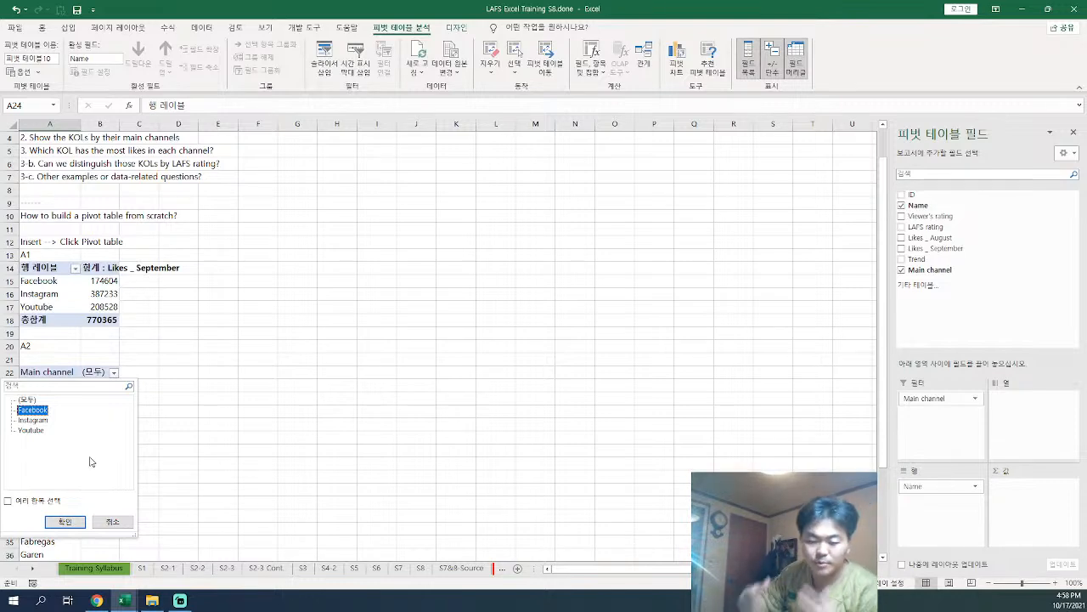
click(31, 505)
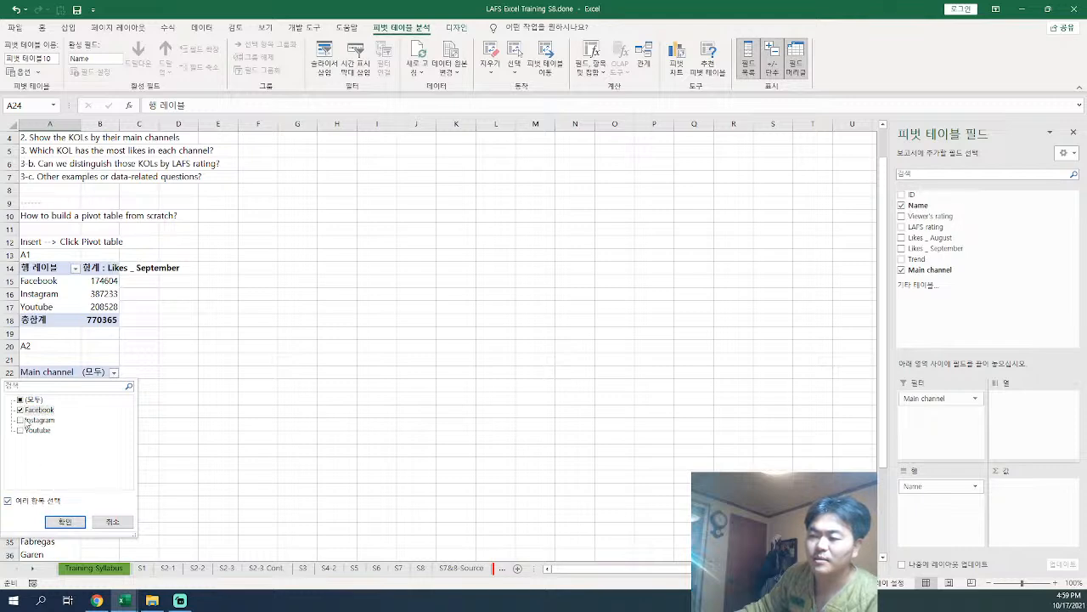
click(20, 421)
click(20, 431)
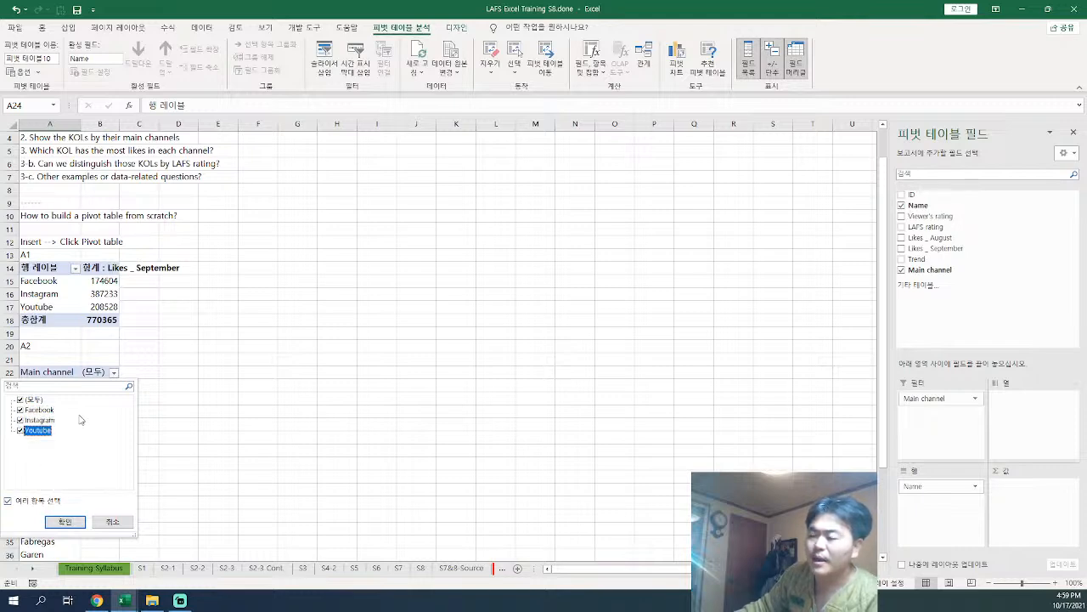
Step: Try LAFS rating as an additional report filter in the second pivot table and remove it again
drag(926, 227, 974, 422)
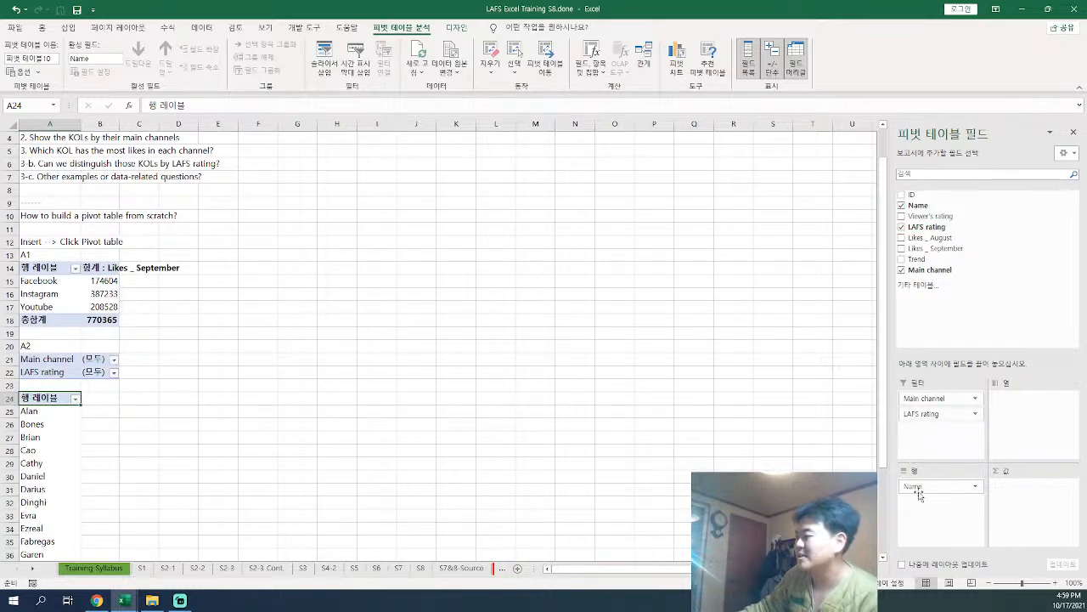
drag(969, 414, 956, 255)
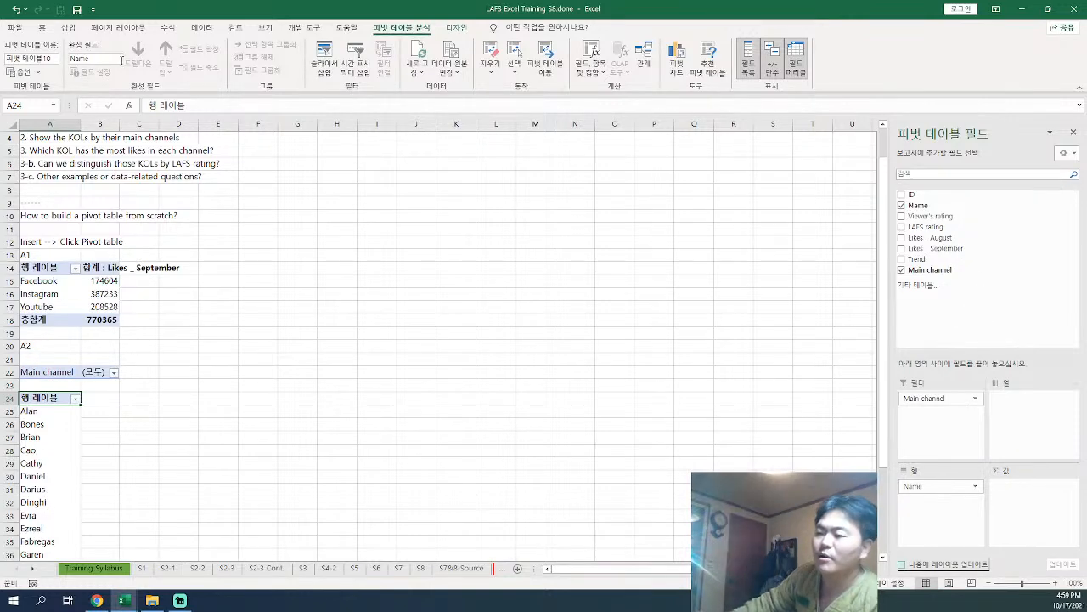
Step: Enable multiple selection in the second pivot table's Main channel filter and show only the Facebook KOLs
click(111, 372)
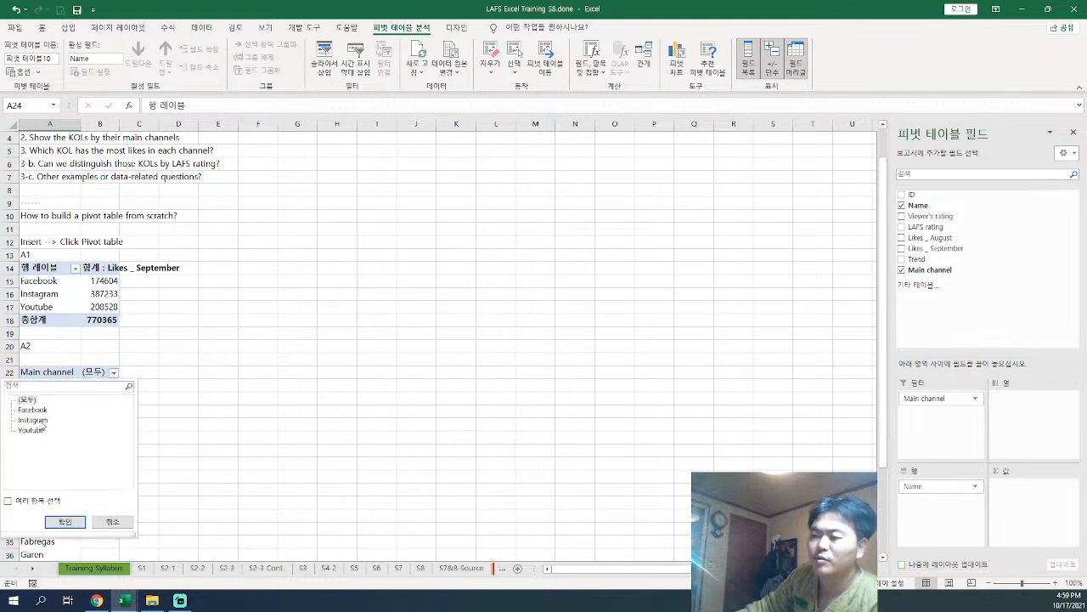
click(8, 501)
click(21, 400)
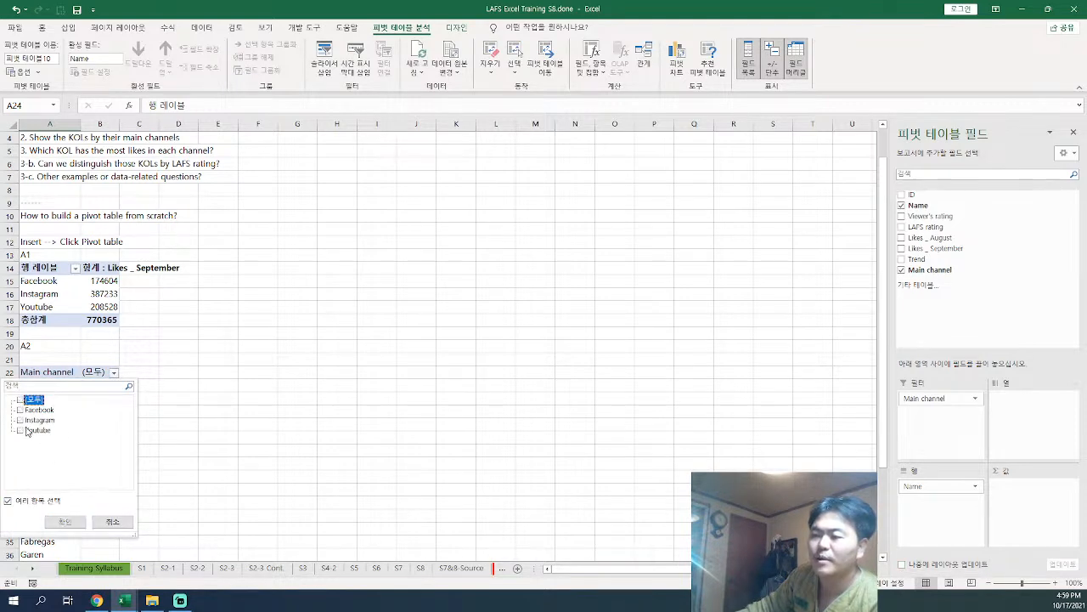
click(23, 410)
click(22, 420)
click(22, 430)
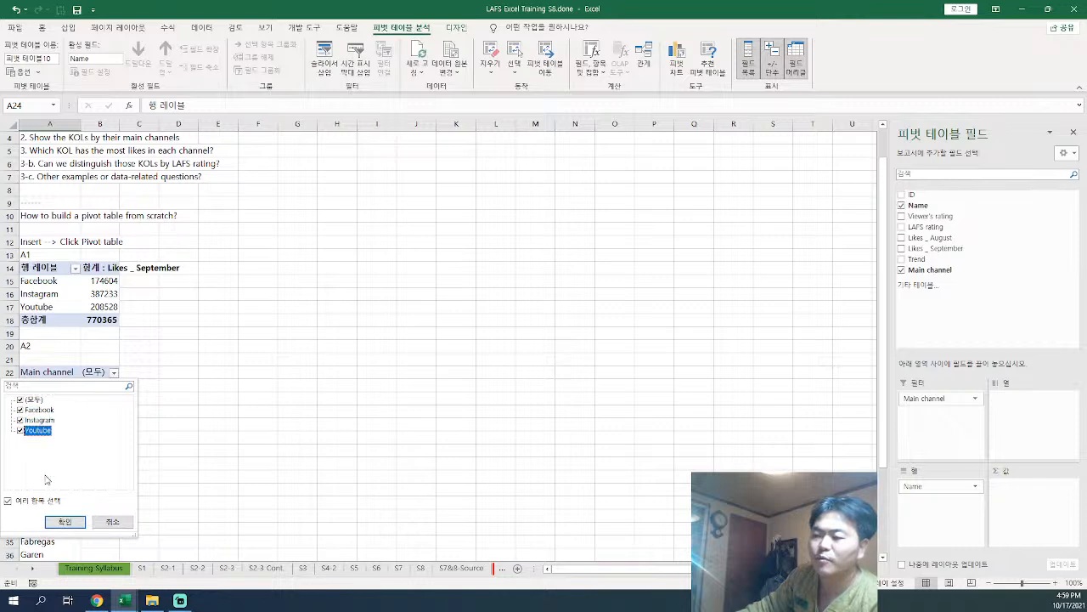
click(21, 420)
click(64, 521)
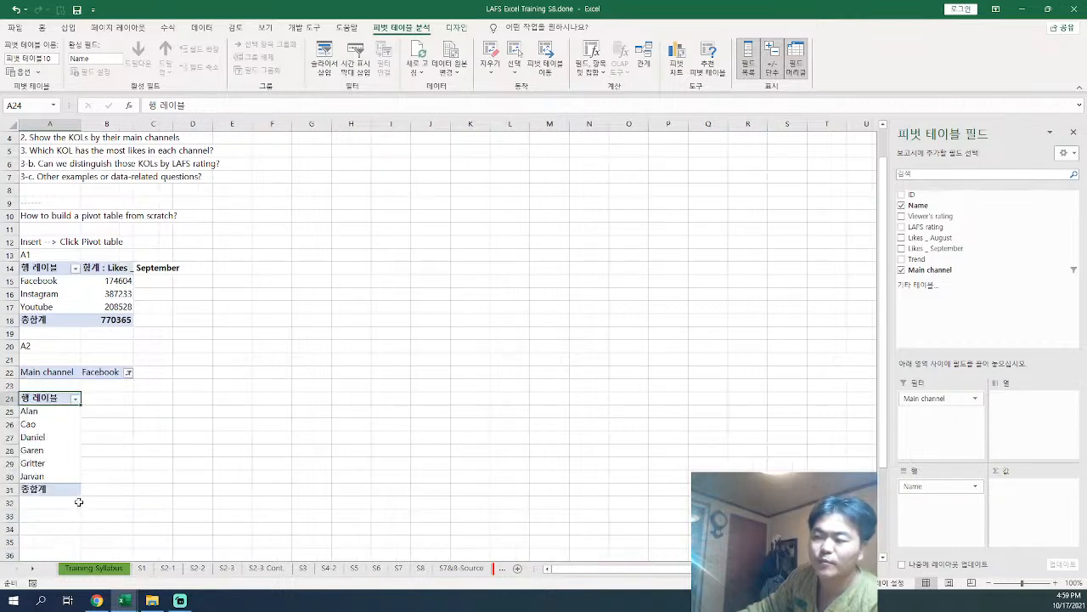
scroll(100, 360, down, 1)
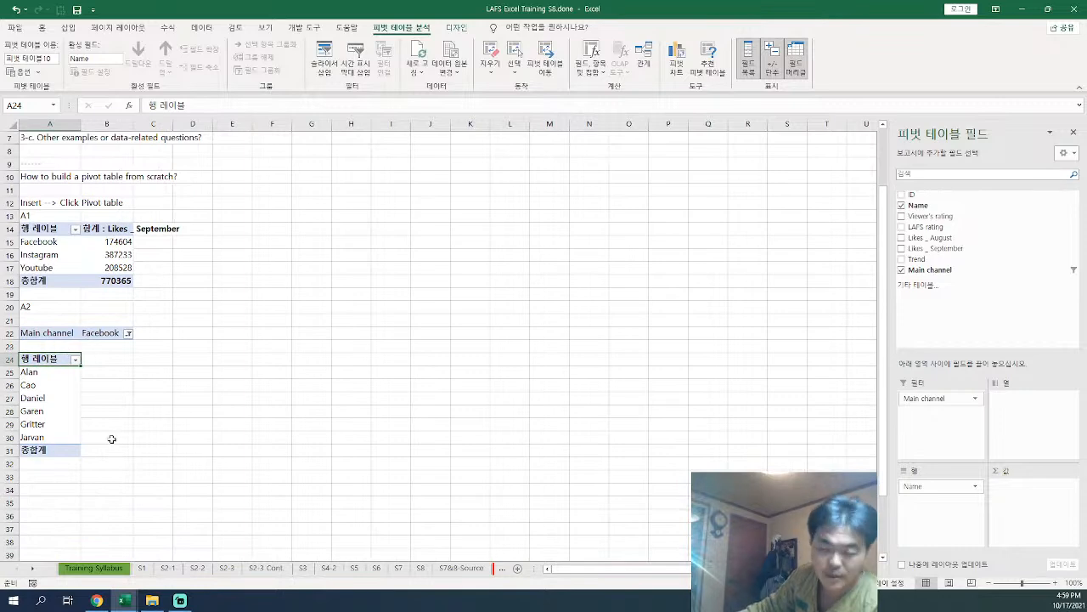
scroll(114, 443, down, 6)
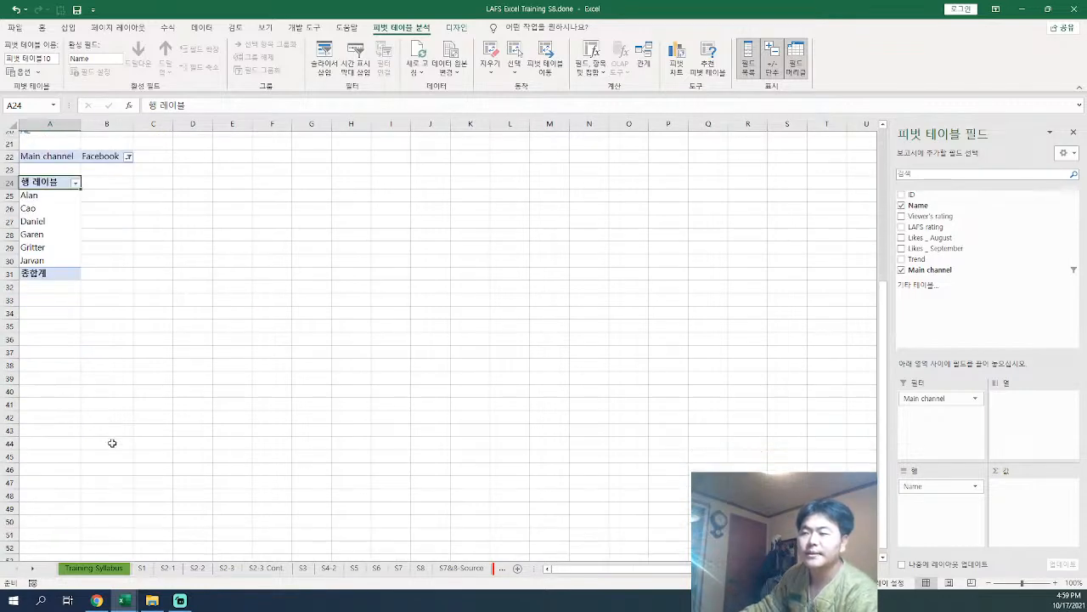
scroll(115, 305, up, 1)
scroll(113, 203, up, 1)
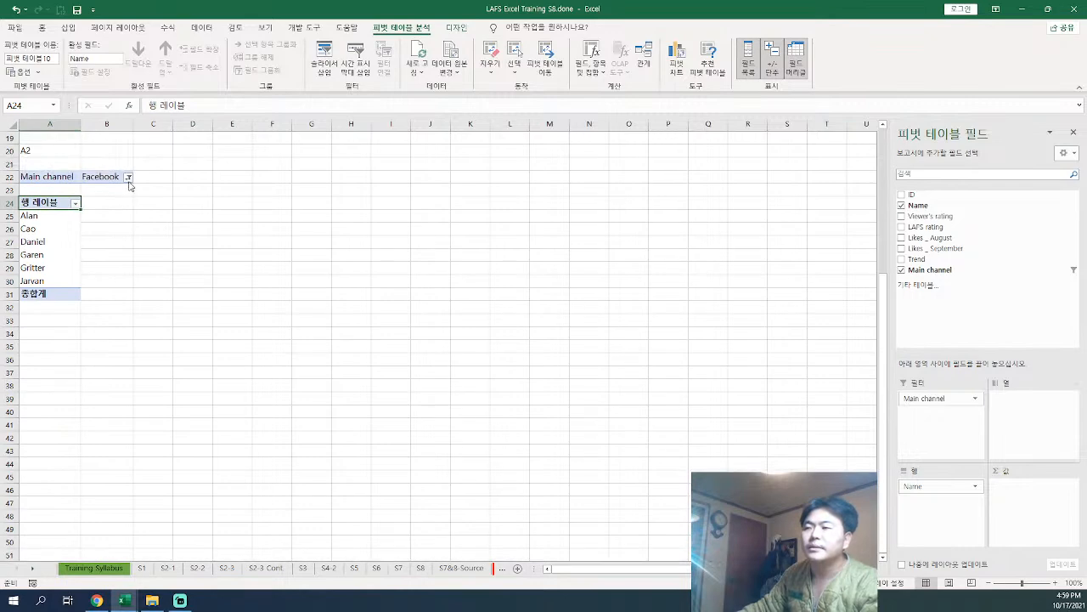
Step: Include Instagram and Youtube again in the second pivot table's Main channel filter
click(127, 178)
click(20, 226)
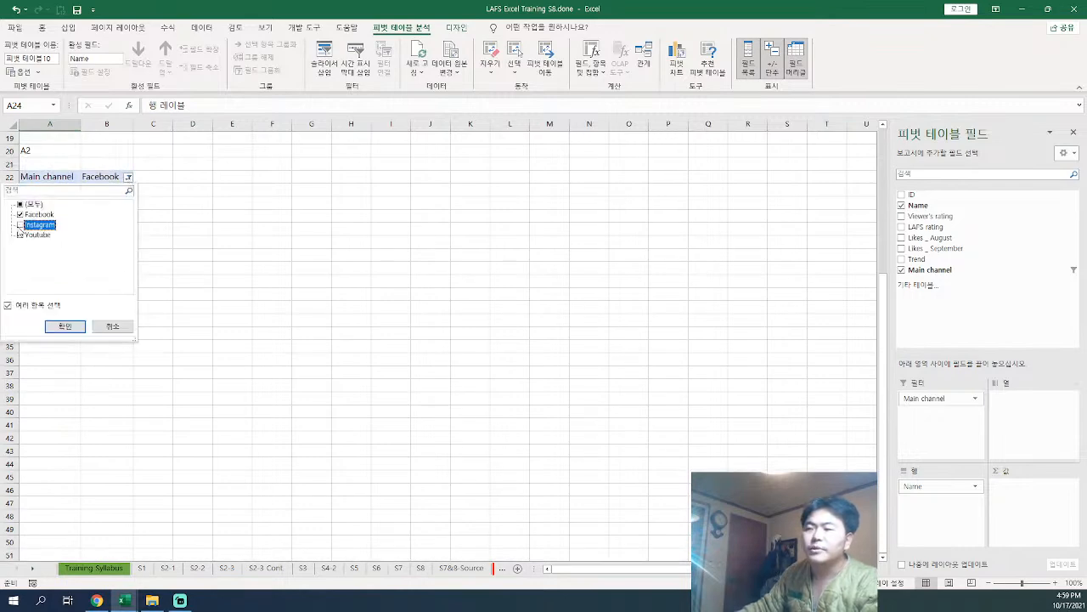
click(20, 235)
click(64, 327)
scroll(93, 339, down, 2)
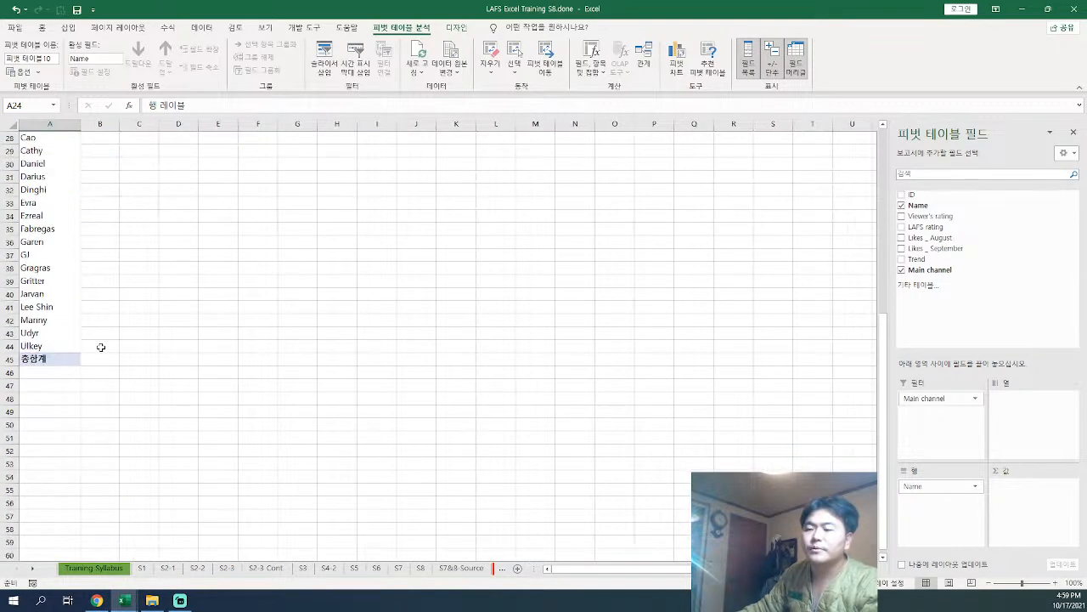
Step: Enter the label "A3" in A48 for the third question and select A50 below it
click(52, 407)
key(Up)
text(A3)
key(Return)
key(Return)
Step: Start a third pivot table from a table or range, using S9 range A12:F32 as its source
scroll(127, 391, up, 8)
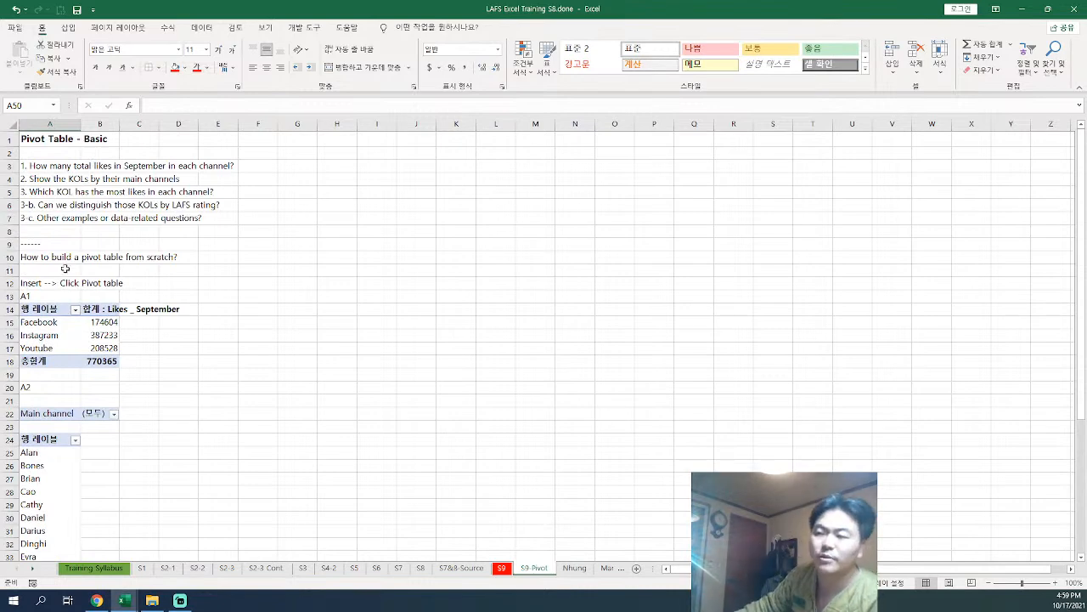
scroll(80, 331, down, 6)
scroll(84, 329, down, 2)
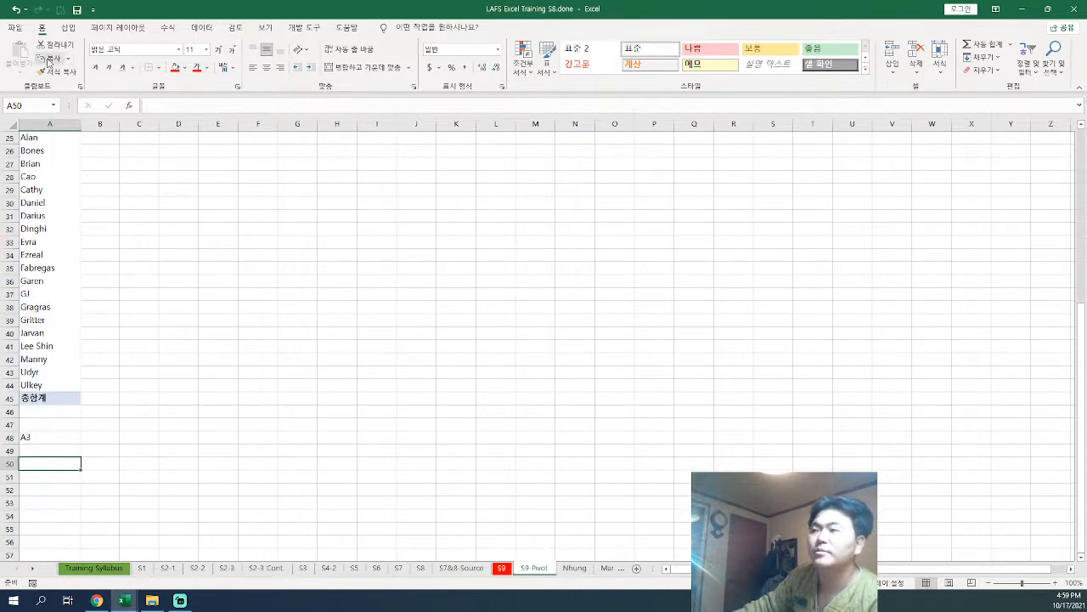
click(68, 27)
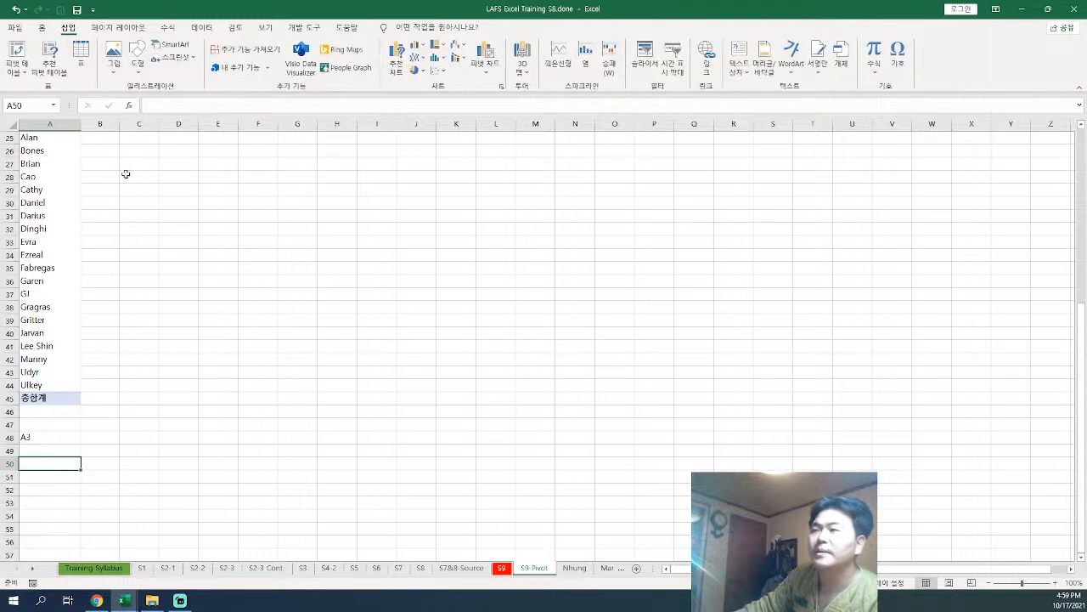
click(17, 66)
click(47, 89)
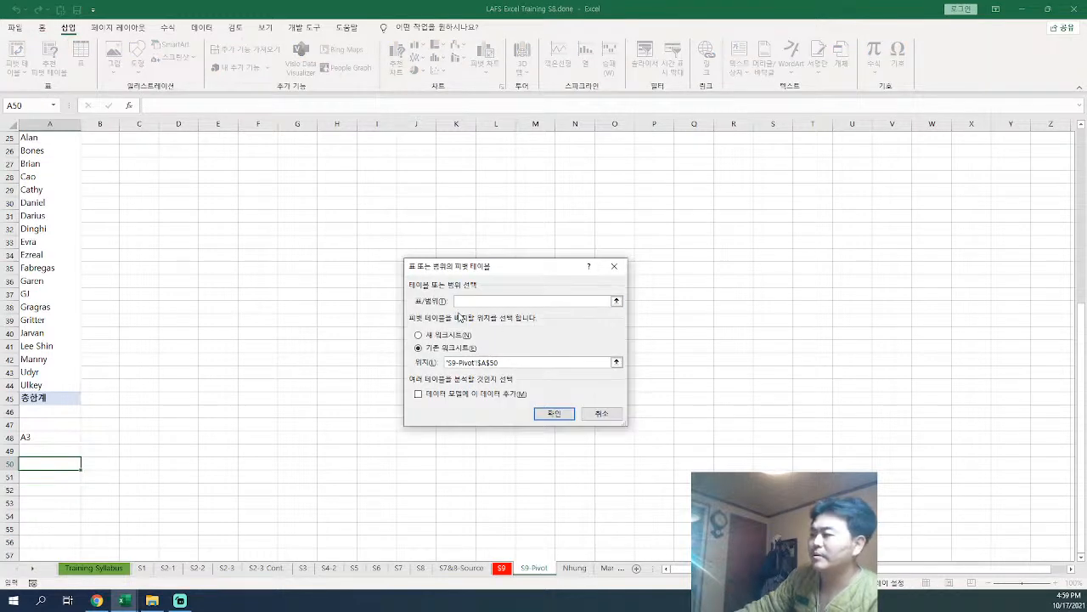
click(616, 301)
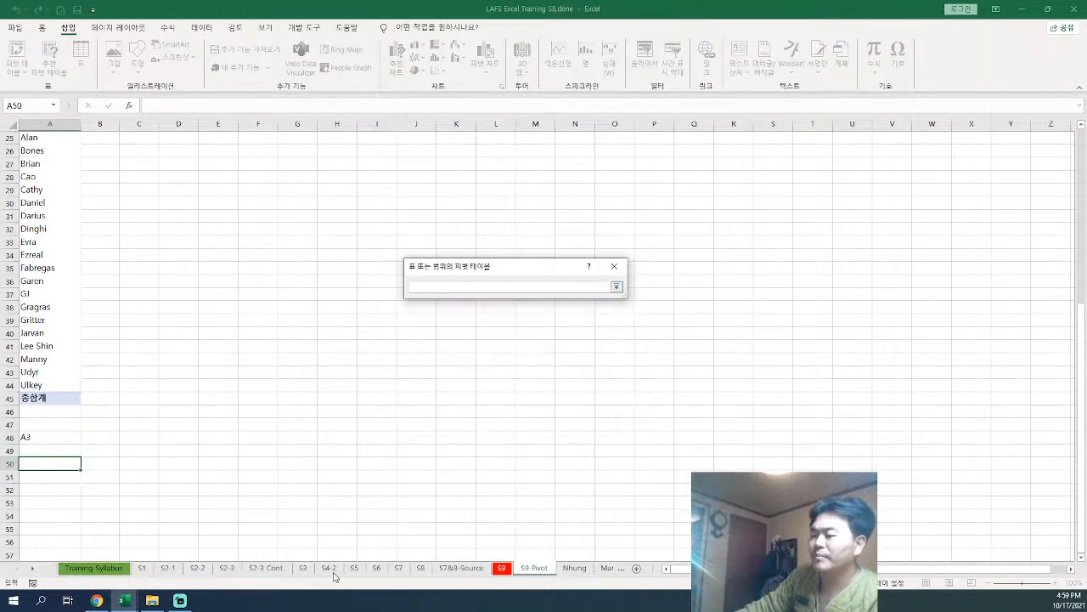
click(502, 568)
drag(58, 185, 669, 529)
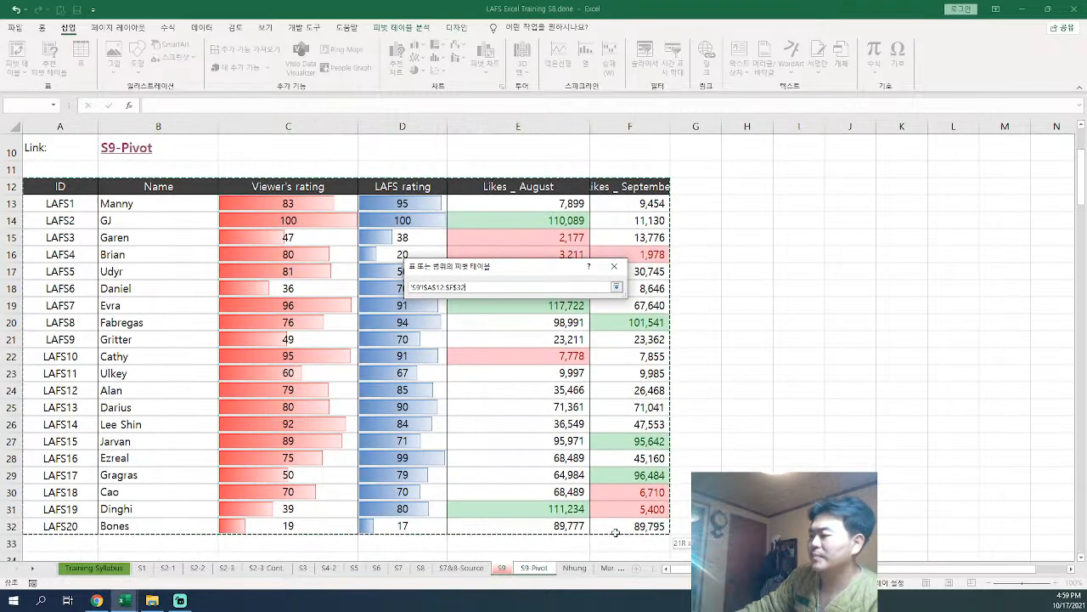
click(617, 287)
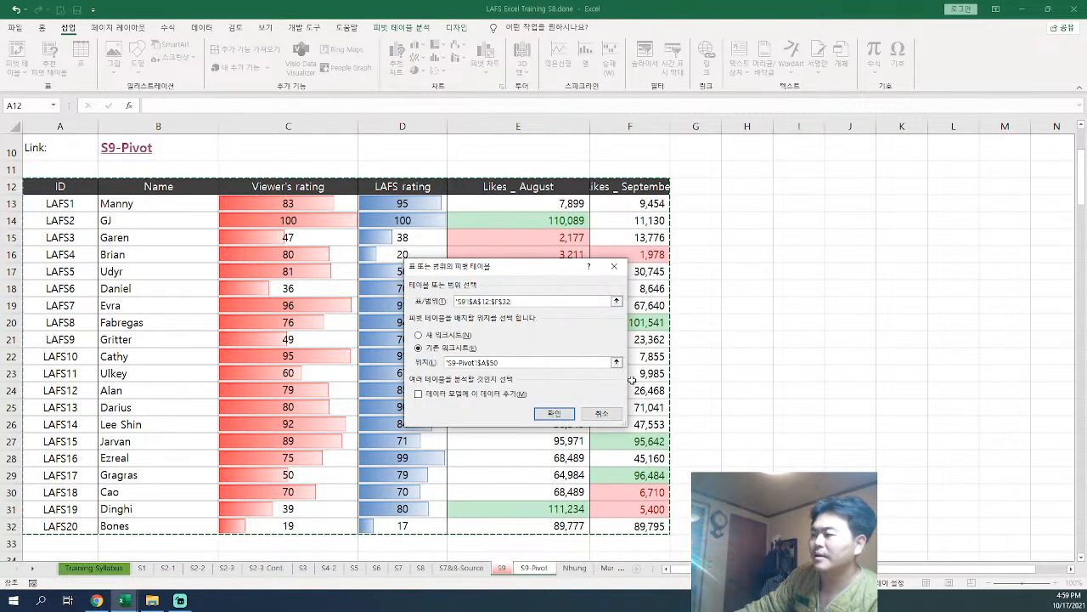
Step: Set the third pivot table's location to A52 on the S9-Pivot sheet and create it
click(616, 363)
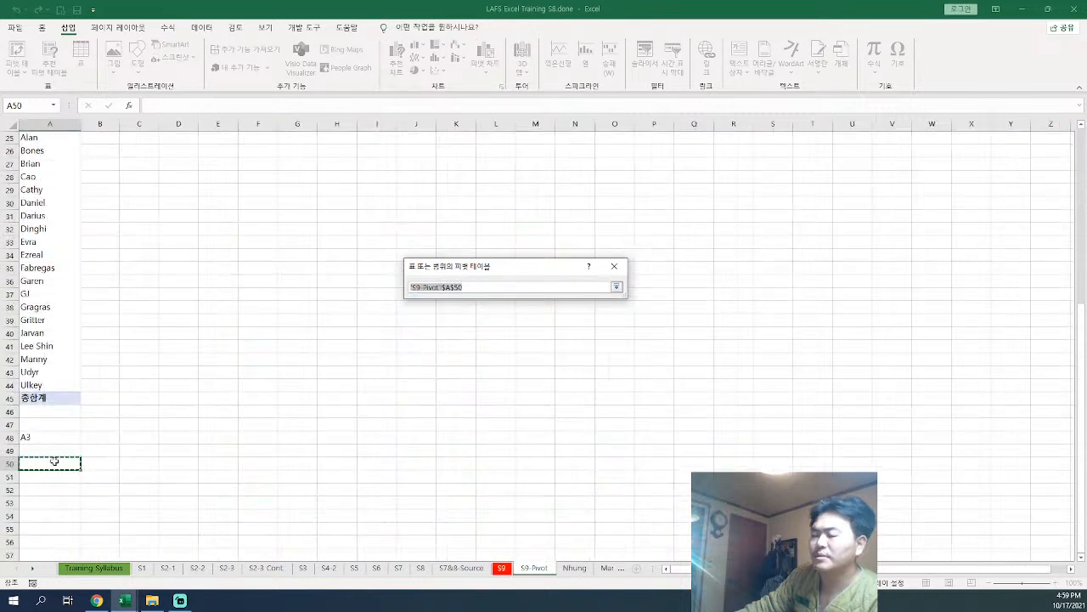
scroll(51, 476, down, 3)
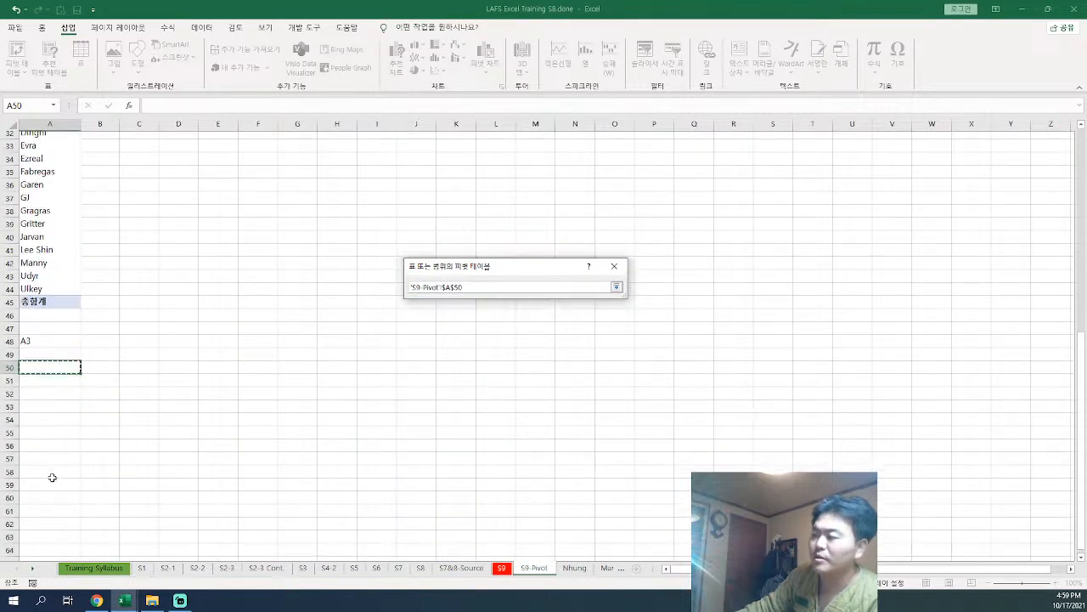
click(46, 374)
scroll(93, 370, up, 2)
scroll(92, 348, up, 3)
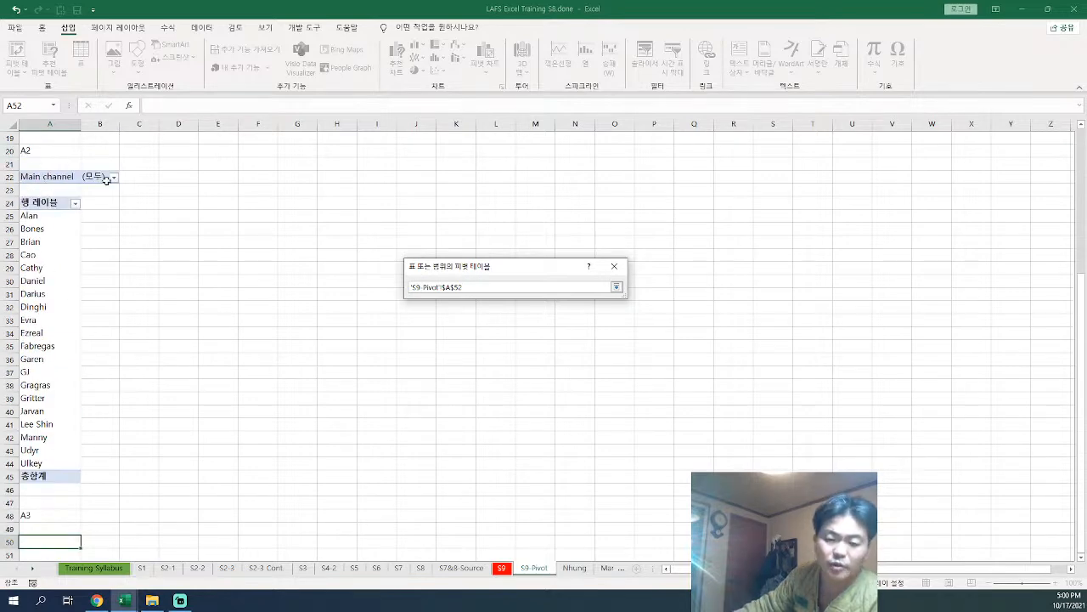
scroll(136, 191, down, 6)
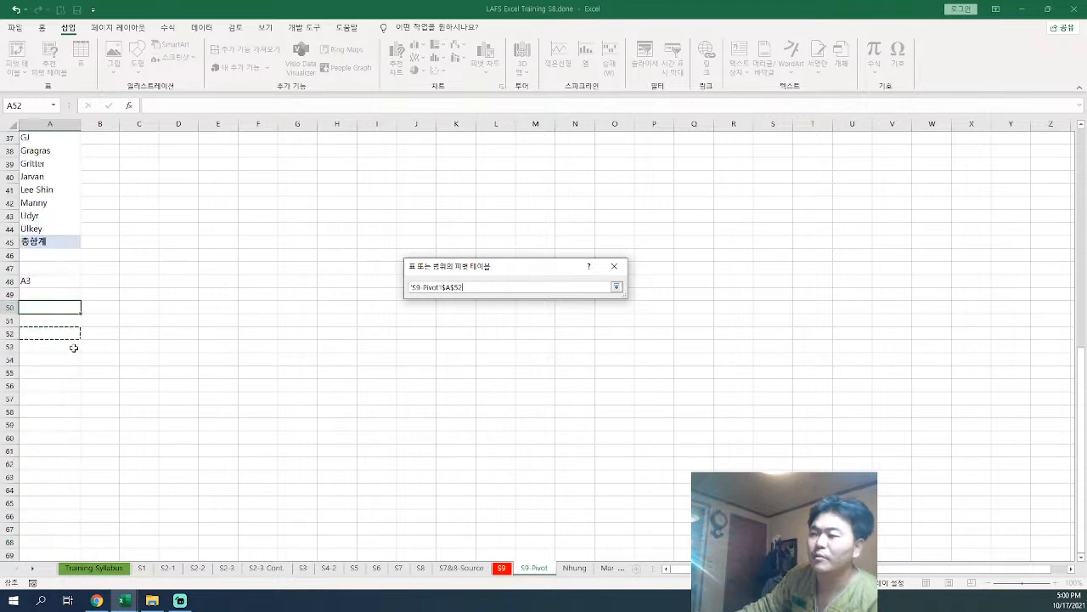
click(616, 288)
click(560, 418)
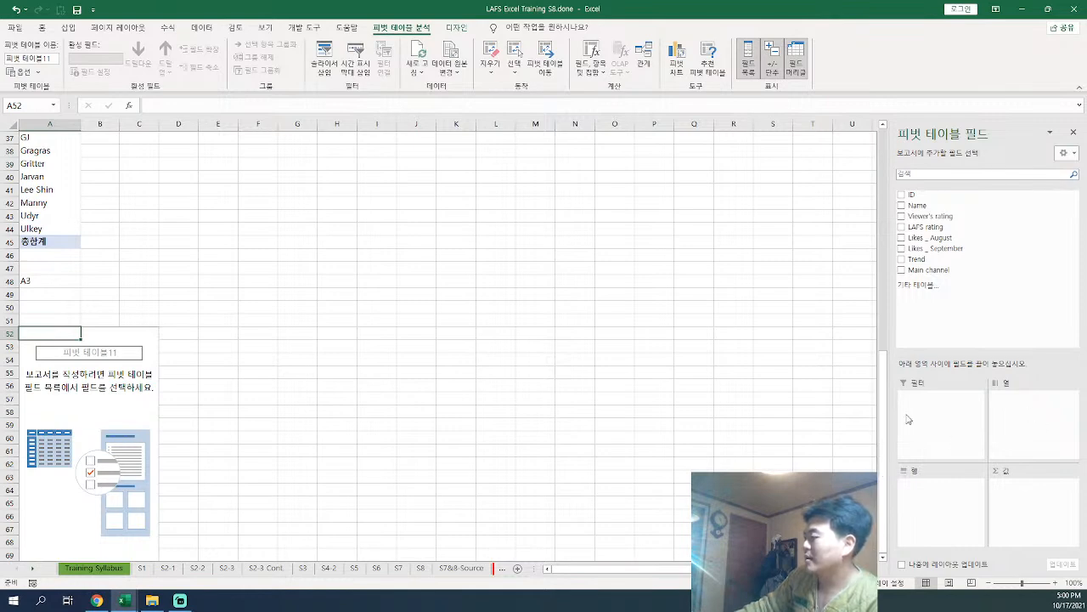
Step: Add Name as the third pivot table's row field and Main channel as its report filter
scroll(141, 246, up, 12)
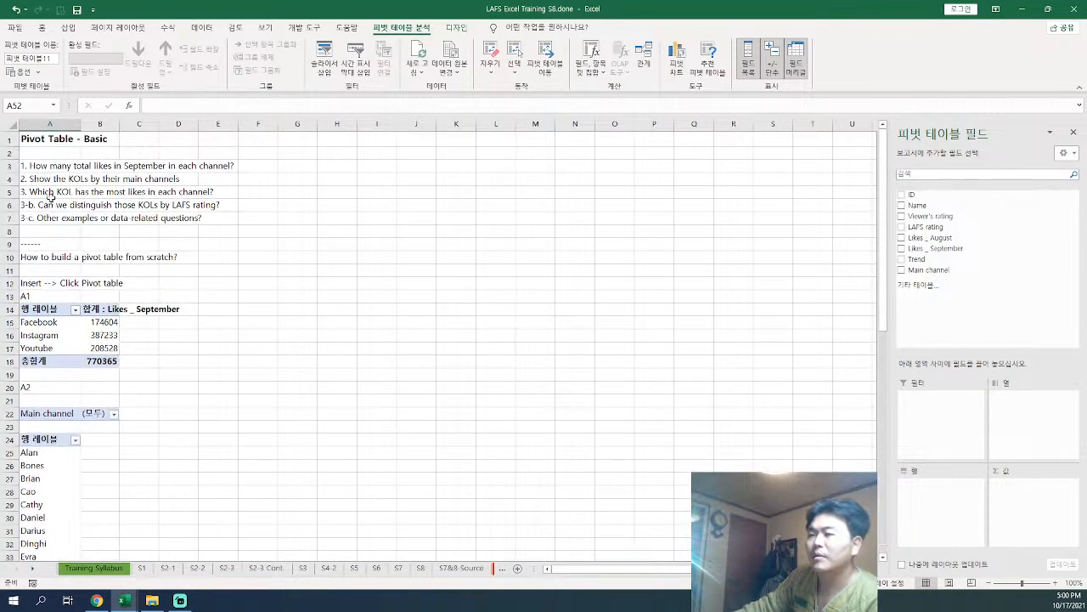
scroll(277, 301, down, 10)
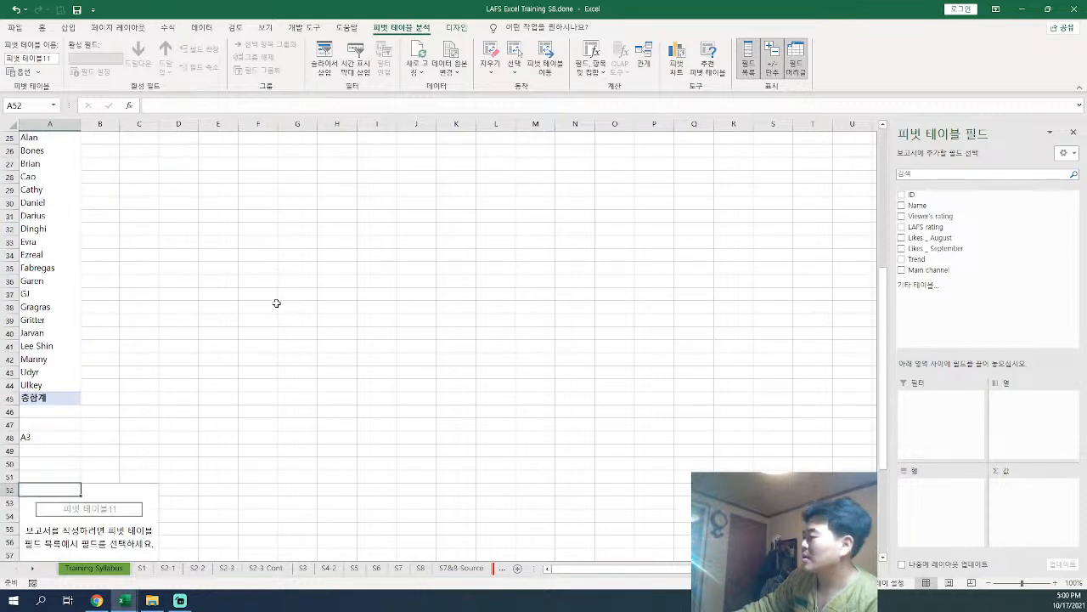
drag(920, 205, 951, 495)
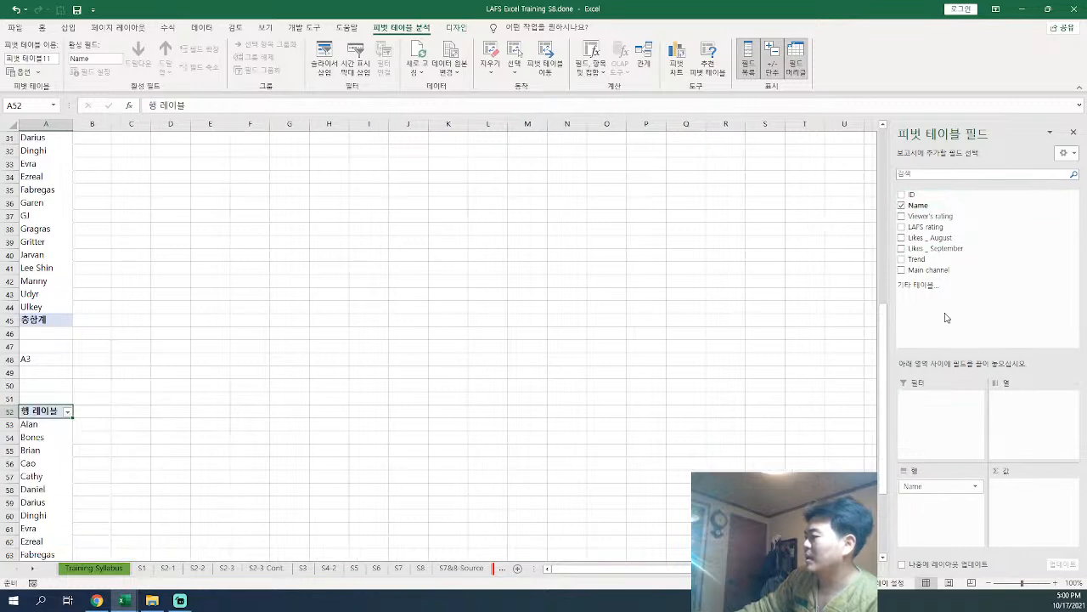
drag(941, 282, 954, 435)
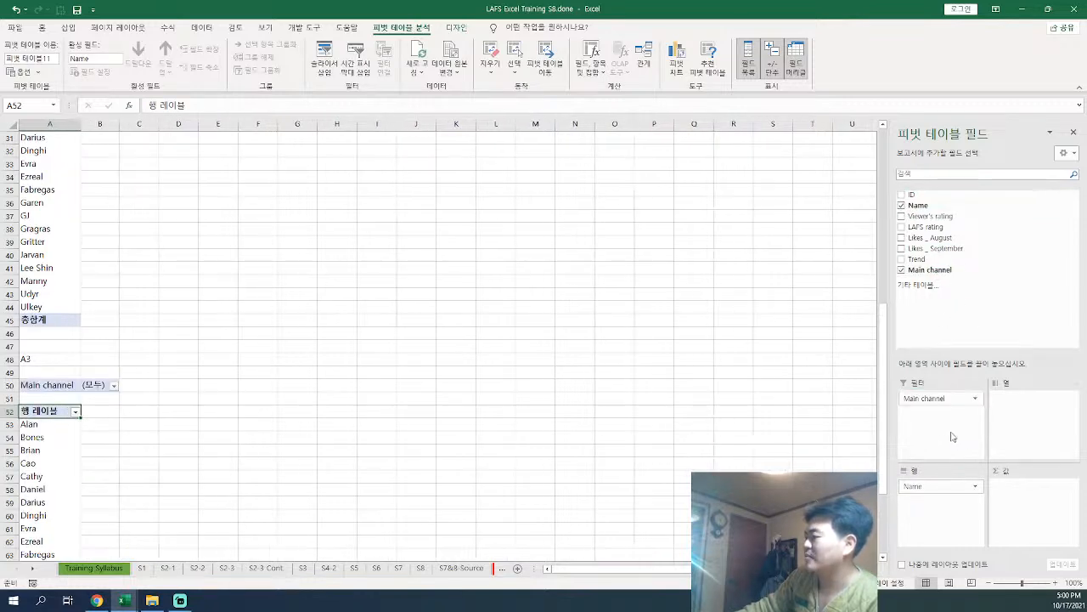
Step: Add Likes _ August and Likes _ September as summed values in the third pivot table
mouse_move(941, 238)
mouse_down()
mouse_move(1039, 408)
mouse_move(1034, 486)
mouse_move(938, 243)
mouse_up()
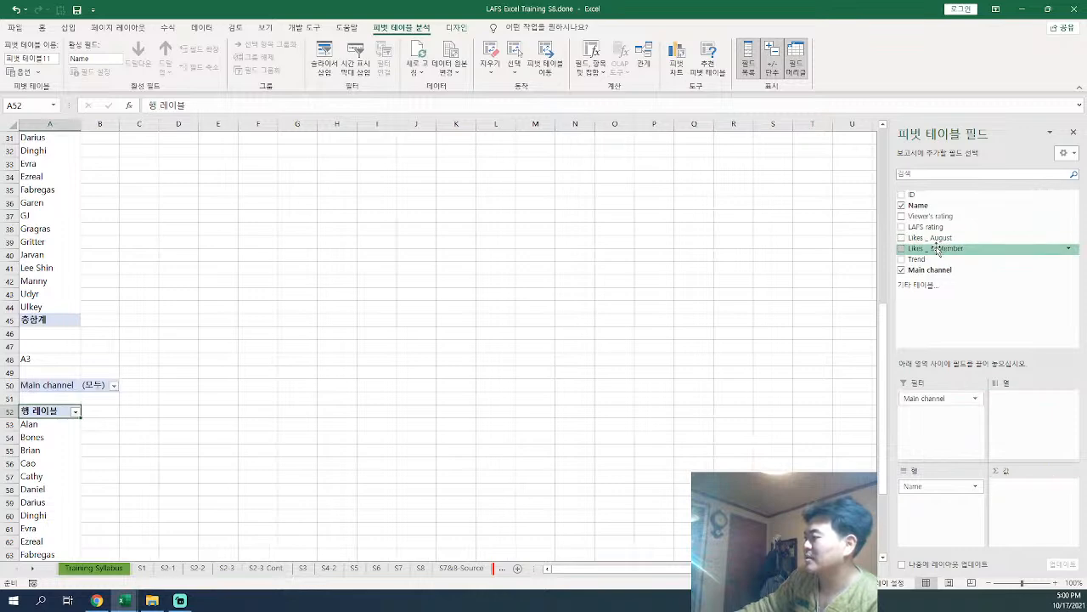
click(903, 238)
click(903, 248)
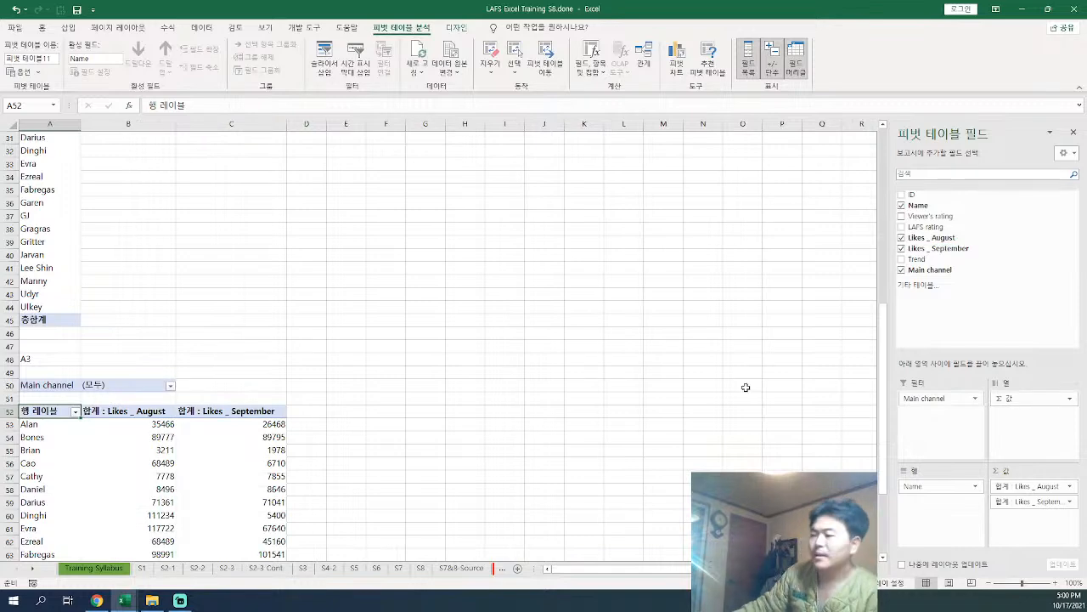
scroll(357, 430, down, 5)
drag(162, 227, 281, 478)
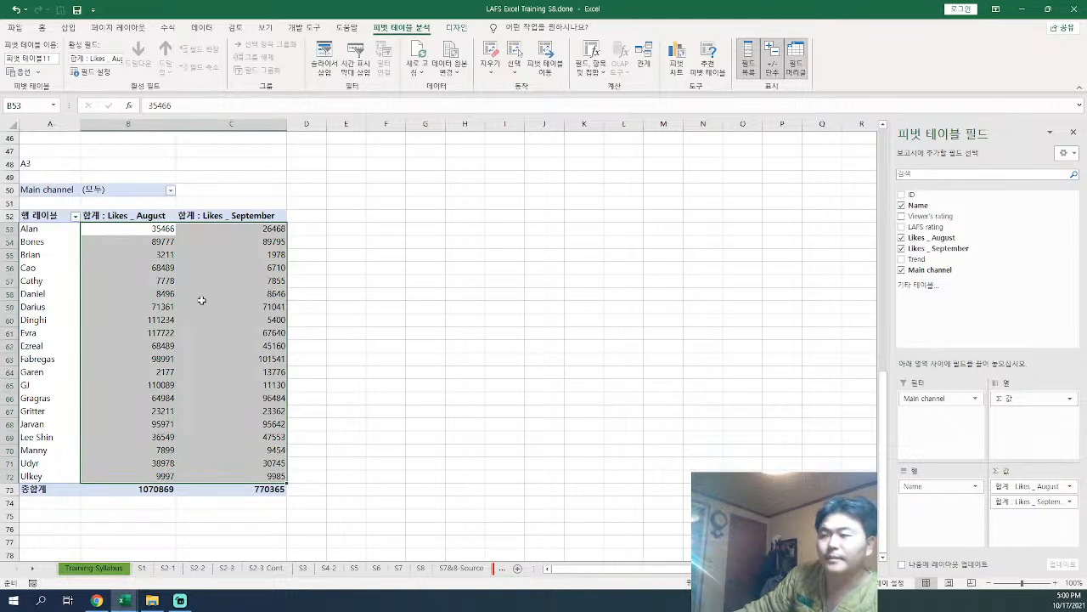
Step: Filter the third pivot table's Main channel to Facebook
click(170, 190)
click(68, 228)
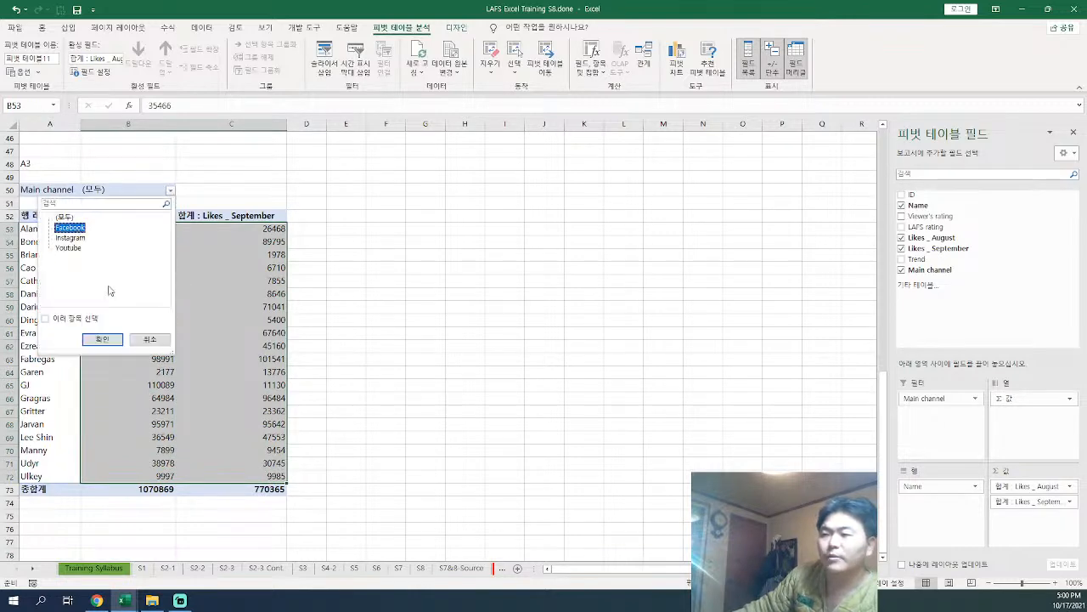
click(102, 339)
Step: Examine the Facebook KOLs and their August and September likes in the third pivot table
click(53, 220)
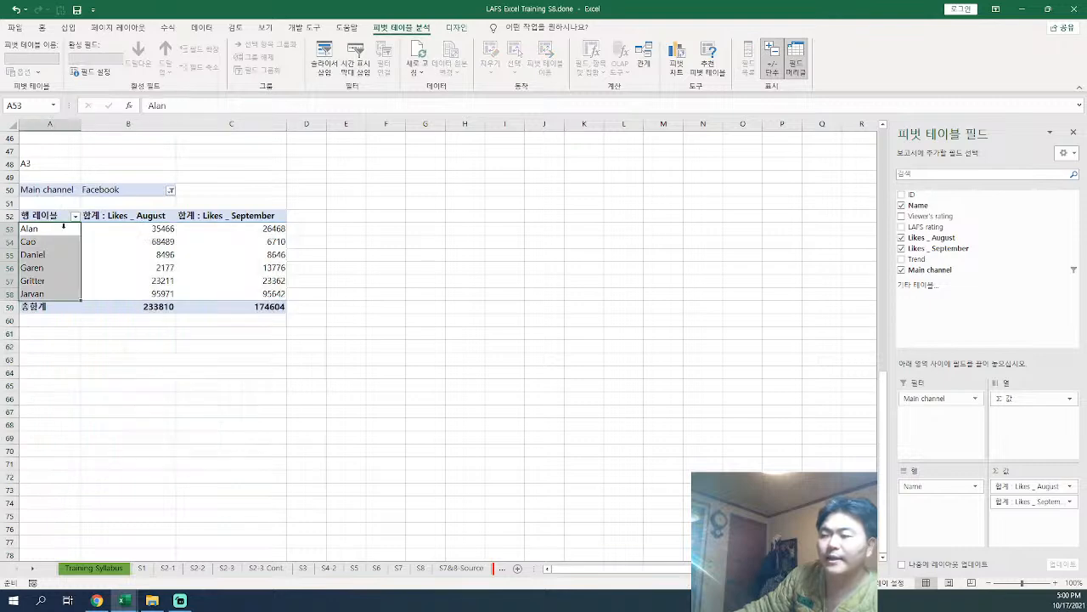
click(72, 254)
click(44, 242)
click(56, 255)
click(57, 268)
click(57, 280)
click(65, 294)
drag(47, 229, 269, 307)
click(184, 255)
drag(173, 235, 291, 283)
Step: Sort the third pivot table by August likes in descending order to answer question 3
scroll(162, 270, up, 15)
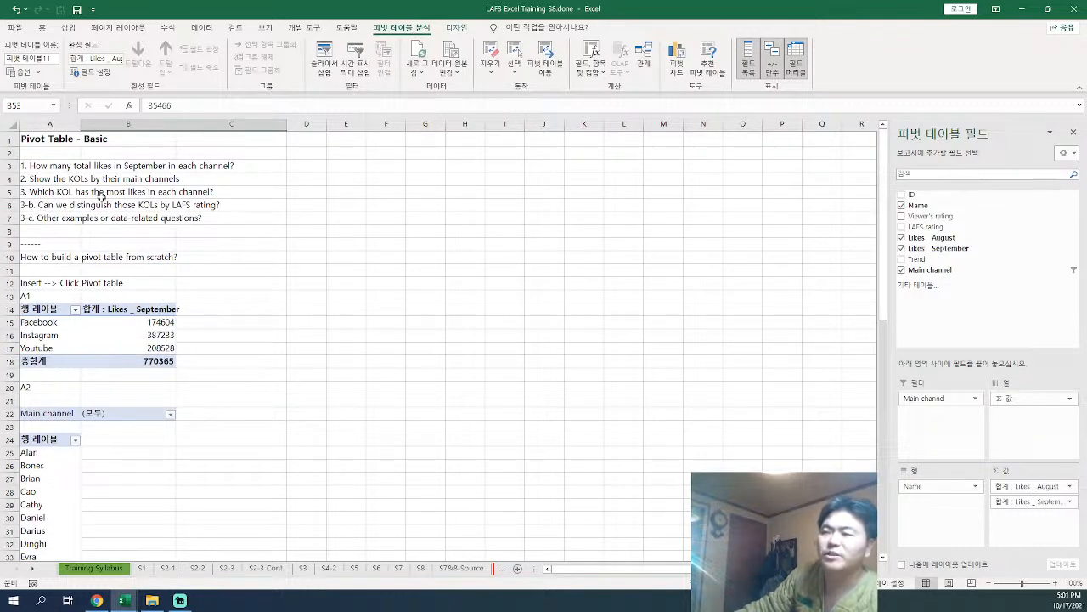
scroll(141, 360, down, 13)
click(148, 332)
click(146, 307)
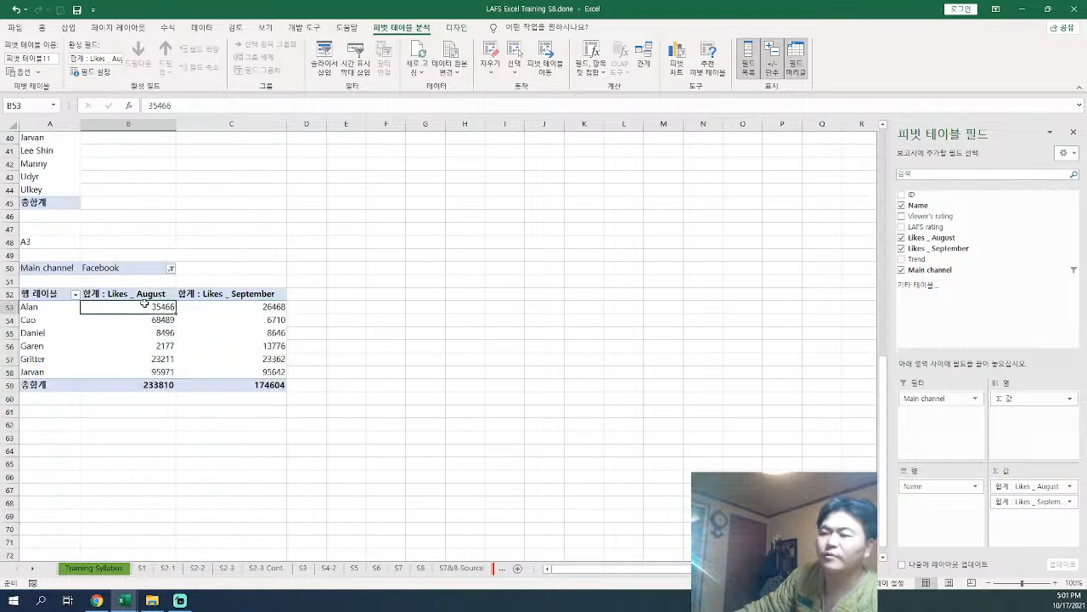
right_click(147, 308)
mouse_move(213, 383)
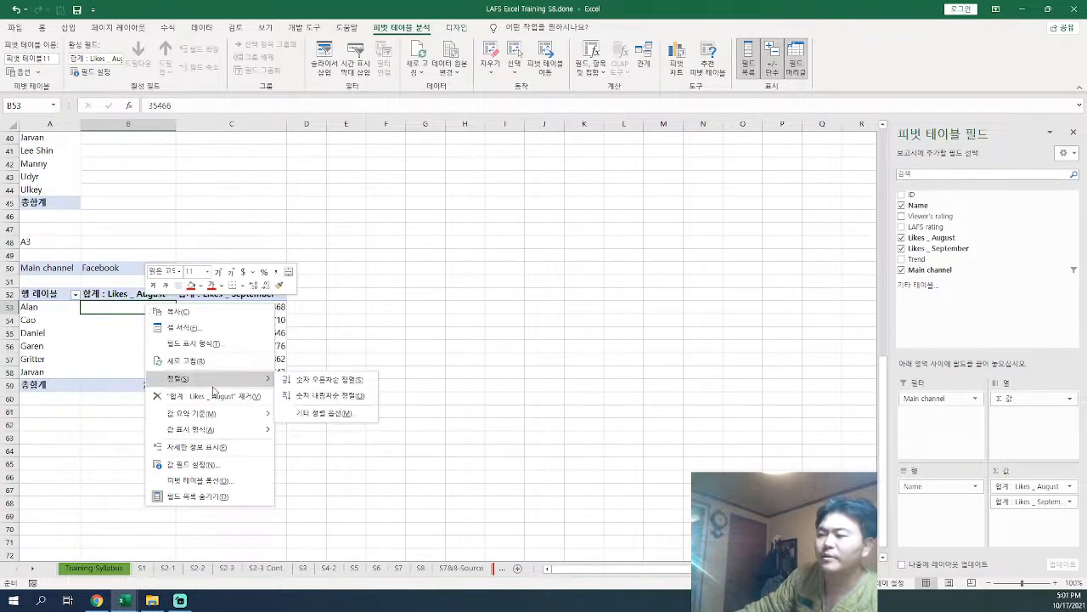
click(323, 396)
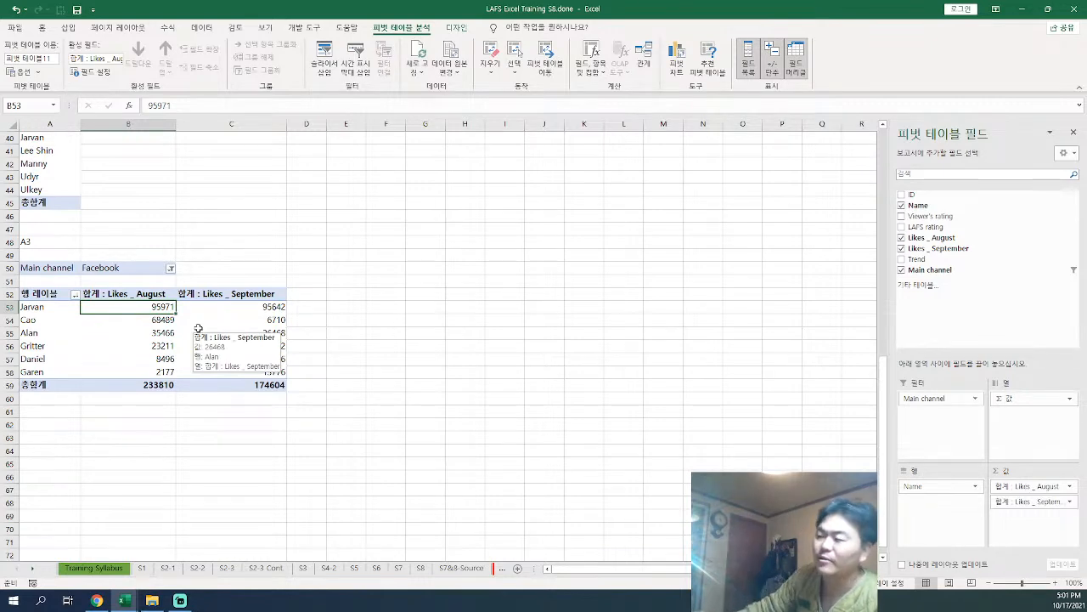
drag(153, 305, 157, 369)
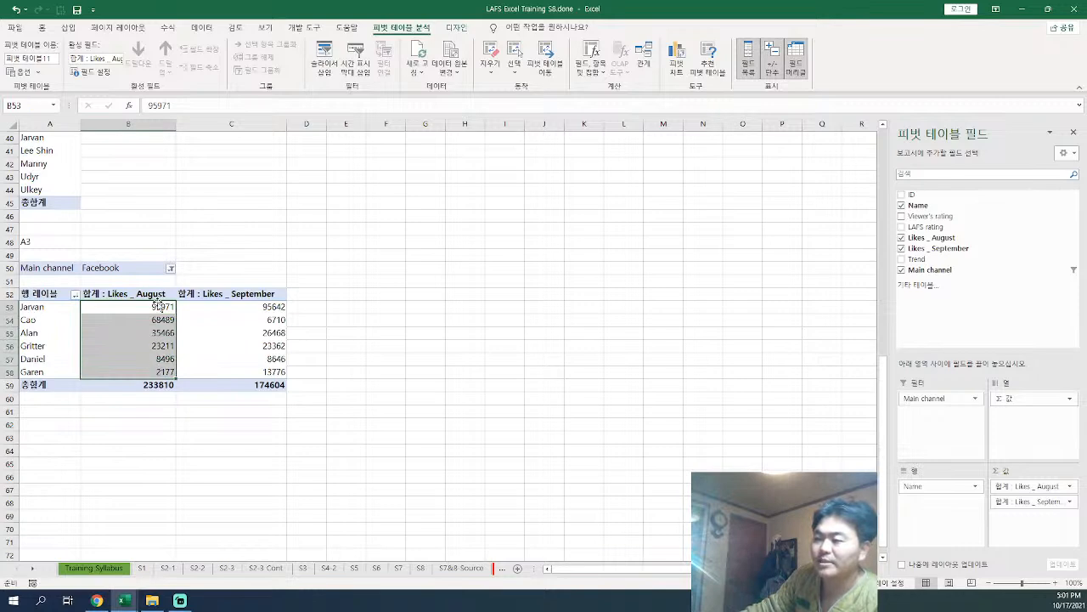
Step: Switch the third pivot table's Main channel filter to Instagram and examine the KOLs with the most August likes
click(169, 269)
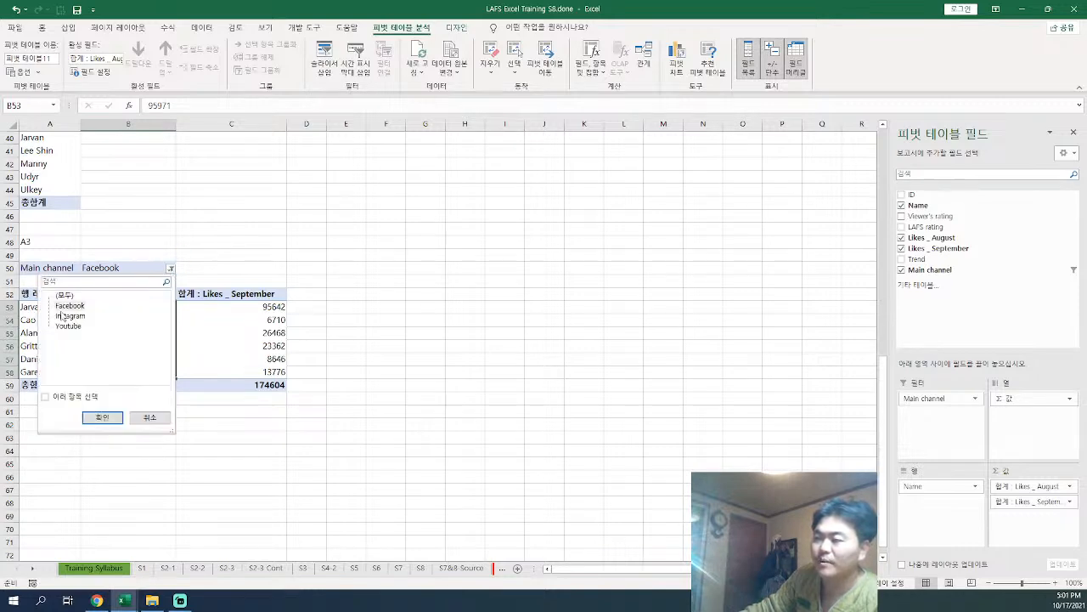
click(102, 418)
drag(41, 306, 171, 326)
click(168, 321)
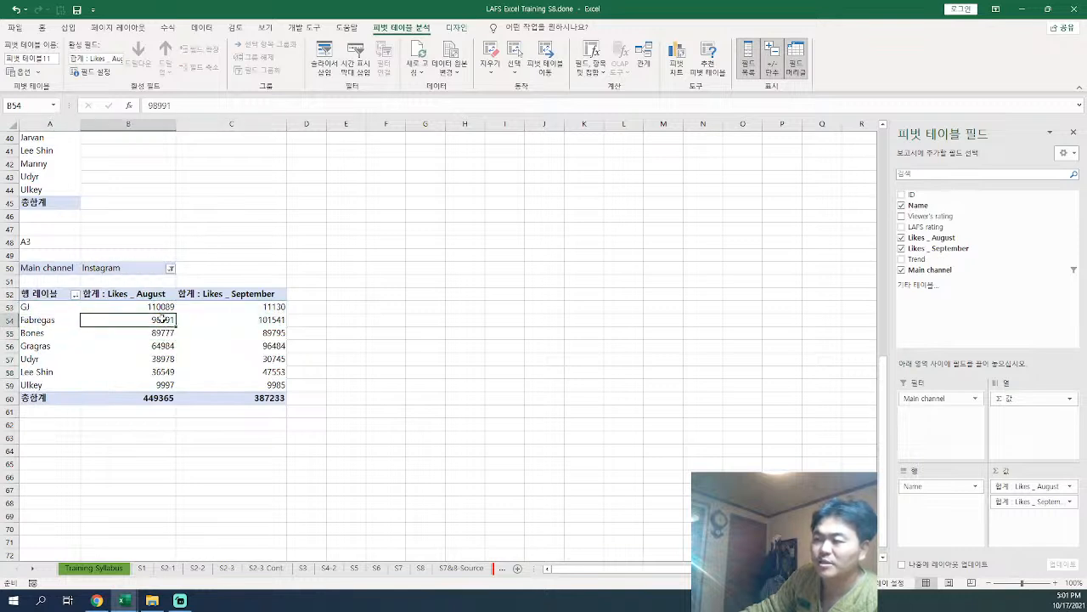
Step: Filter the third pivot table's Main channel to Youtube and check the KOL with the most August likes
click(170, 268)
click(93, 326)
click(102, 417)
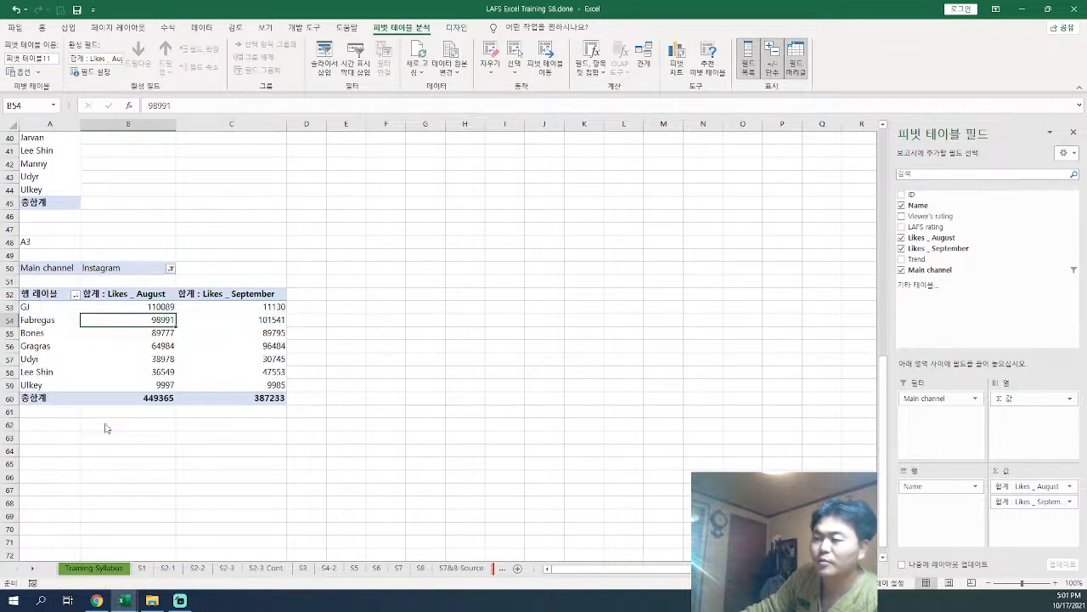
click(112, 348)
drag(43, 310, 146, 309)
click(149, 311)
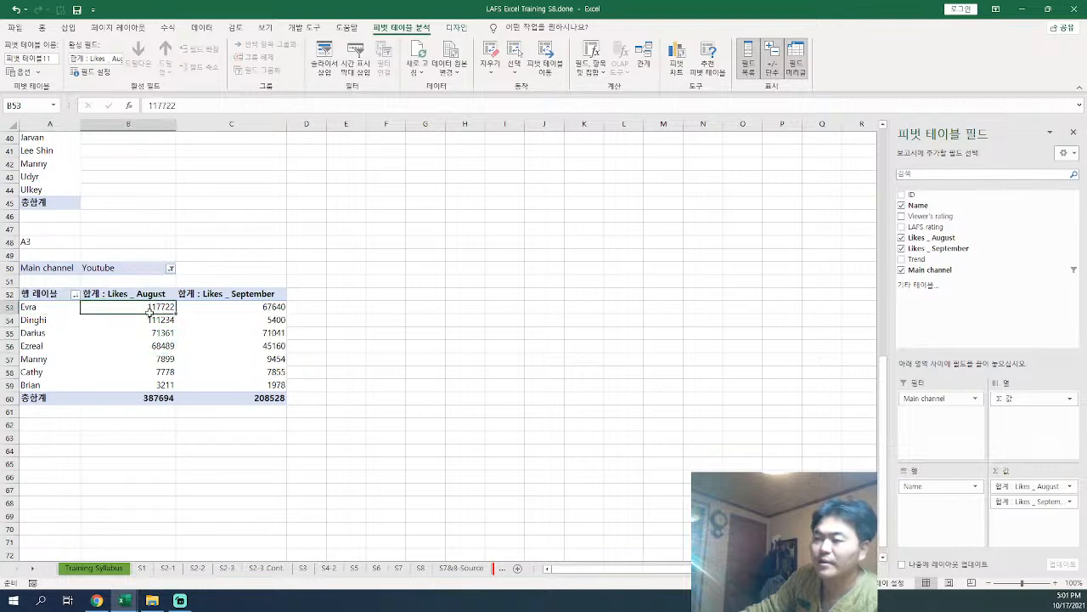
click(48, 313)
click(48, 309)
click(149, 311)
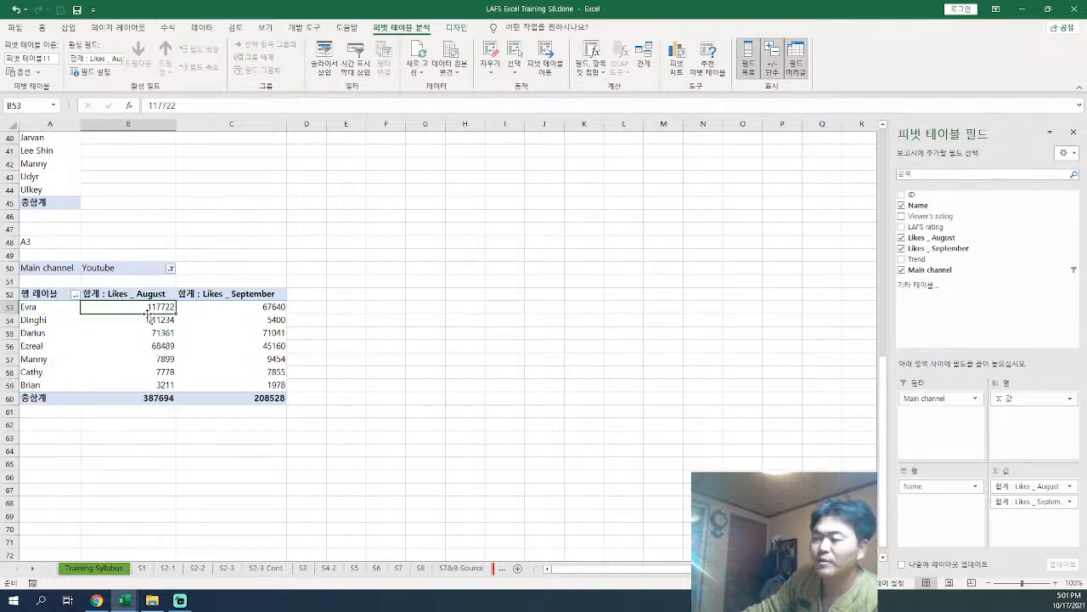
Step: Check the question list and enter the label "A3-b." in A68 below the third pivot table
click(56, 436)
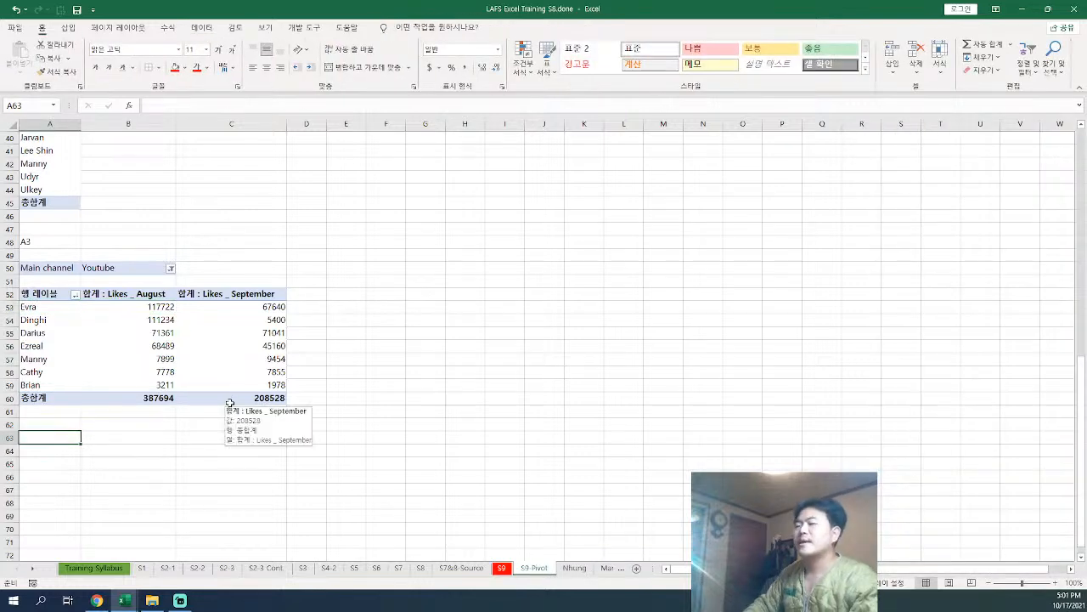
scroll(226, 394, down, 4)
click(53, 347)
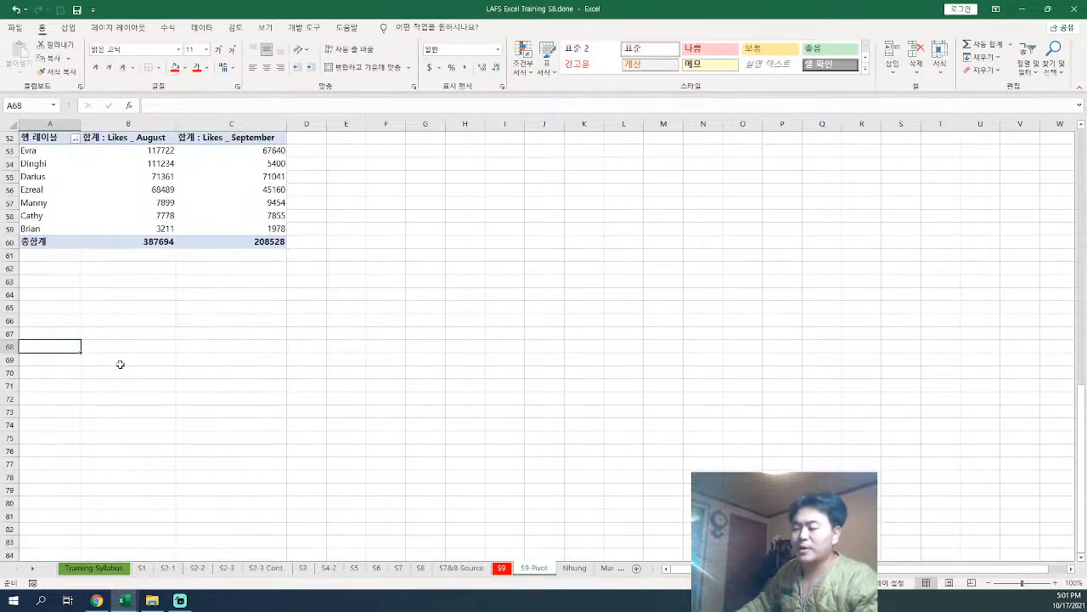
text(A3-)
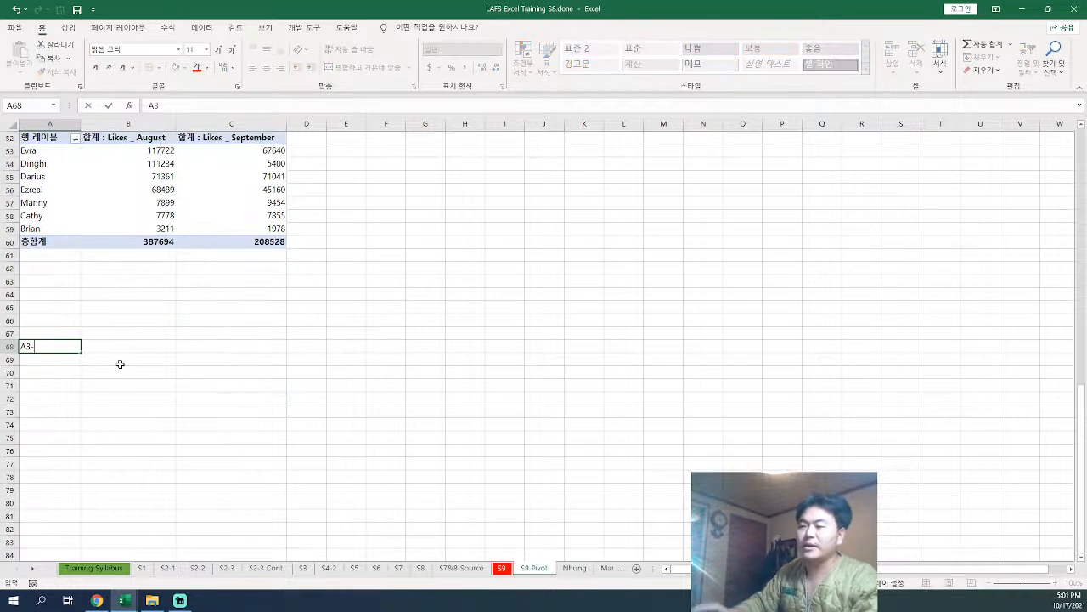
scroll(120, 364, up, 6)
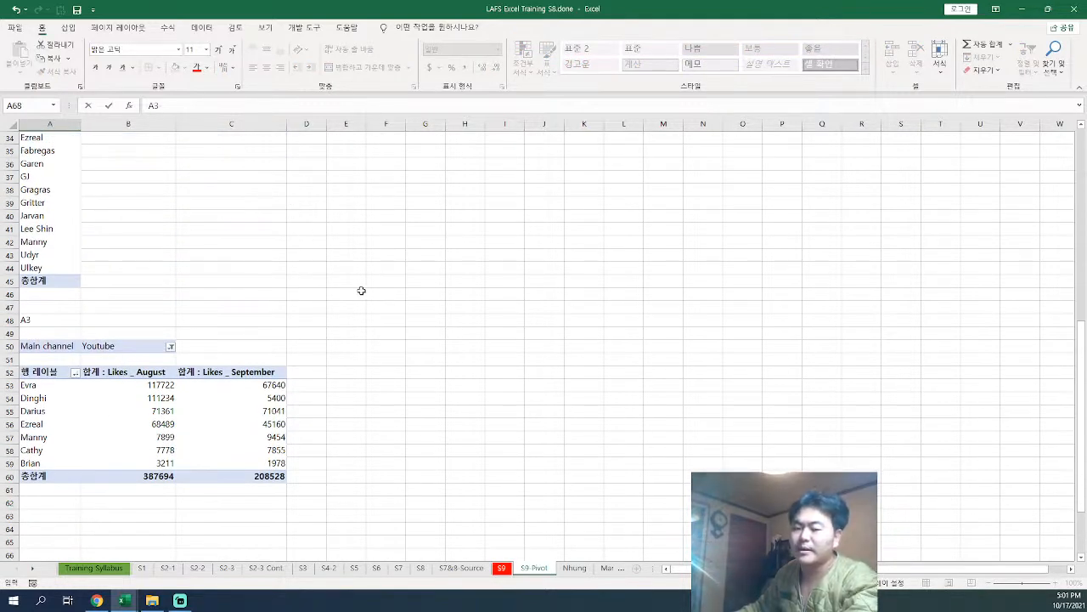
scroll(211, 368, up, 11)
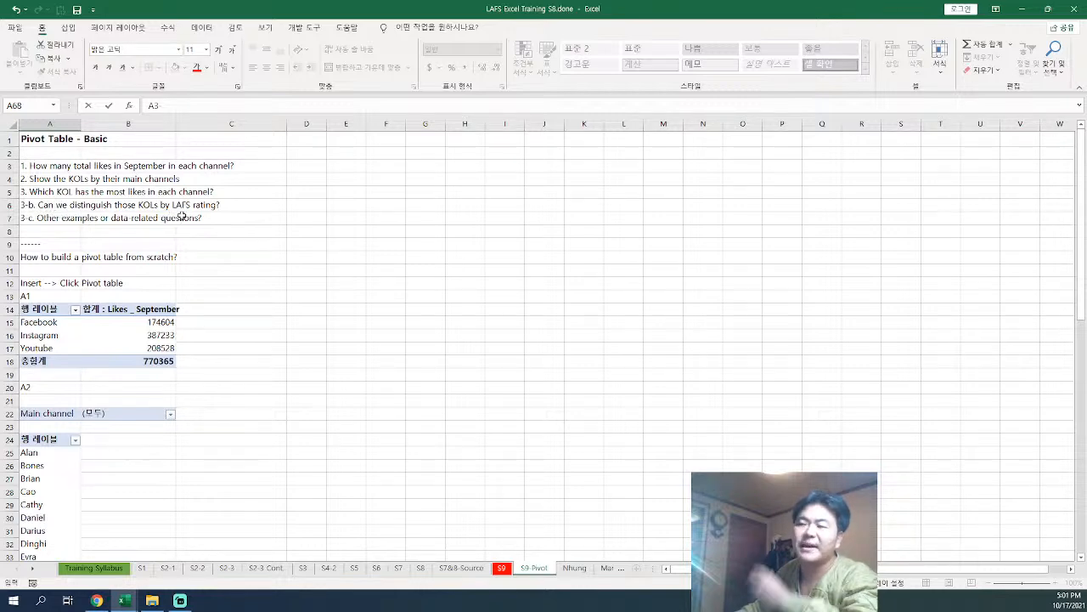
scroll(30, 211, down, 8)
click(30, 216)
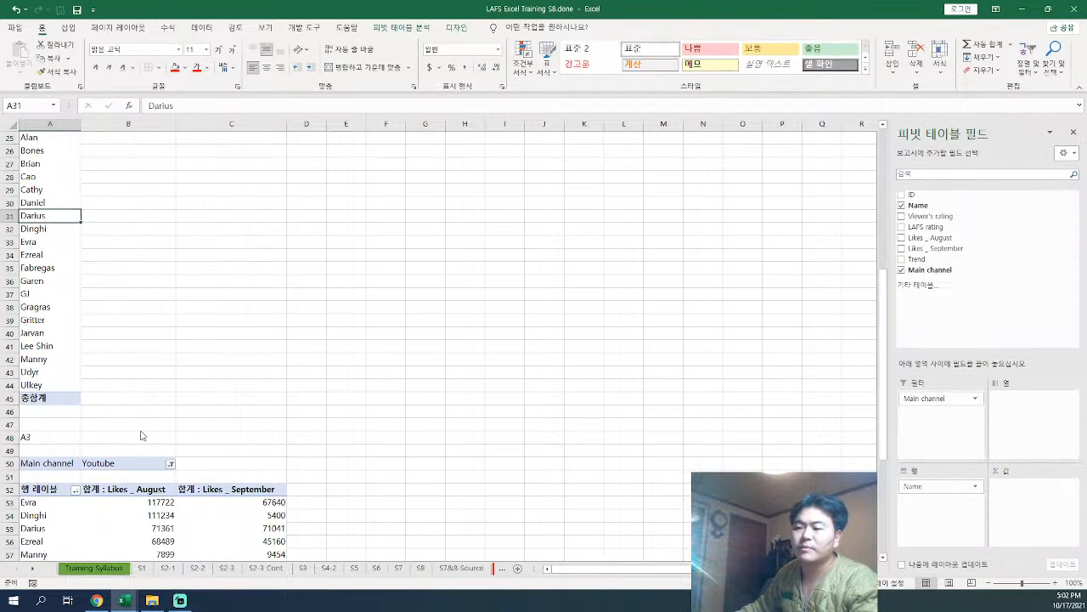
scroll(170, 442, down, 7)
click(29, 425)
text(A3-b.)
key(Return)
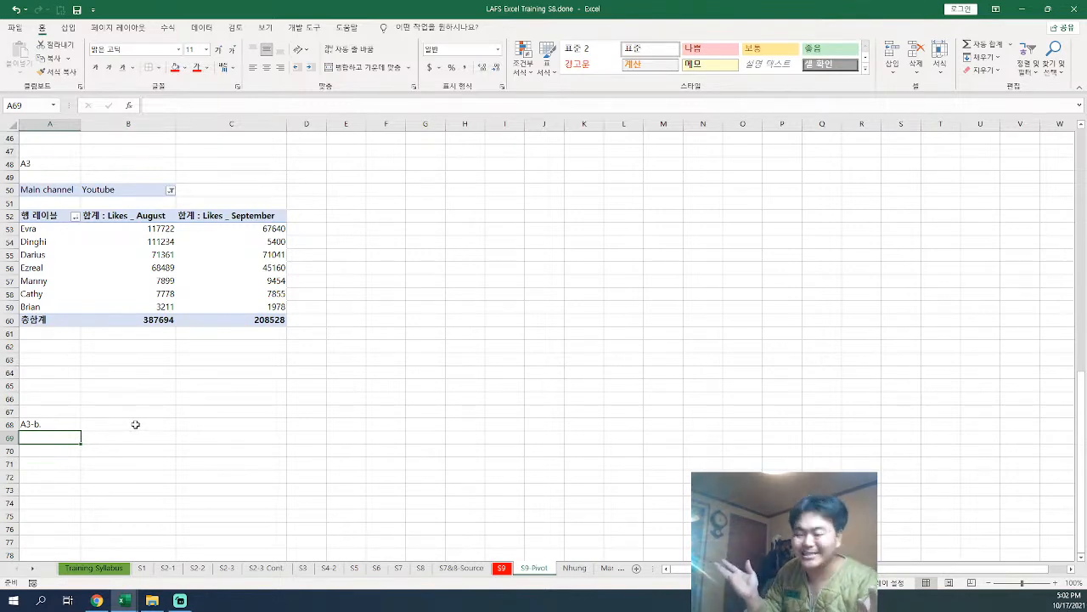
Step: Start a fourth pivot table from a table or range, using S9 range A12:F32 as its source
click(39, 448)
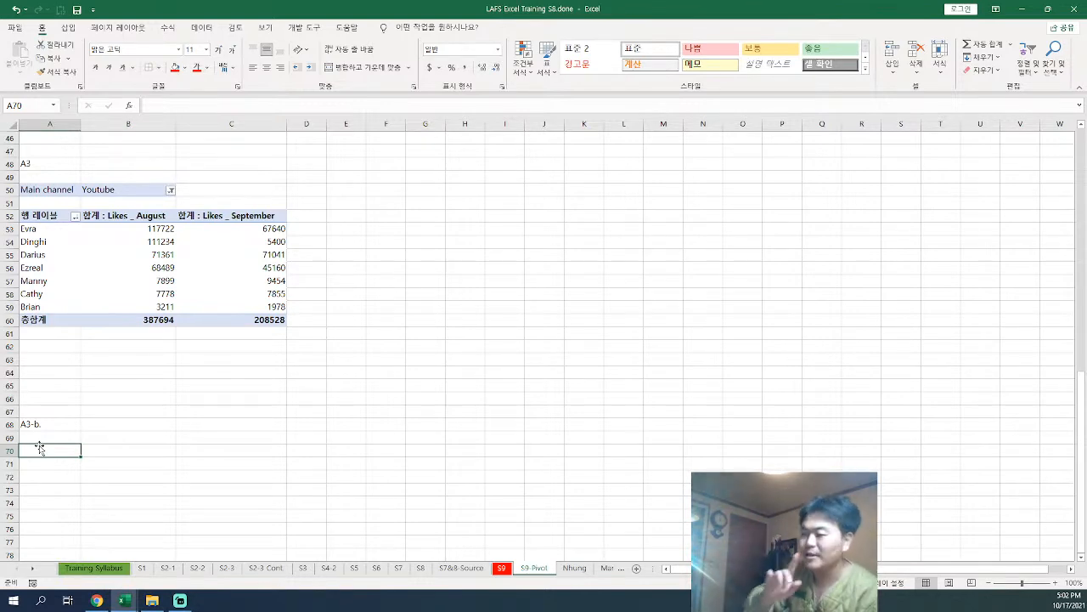
scroll(40, 447, up, 15)
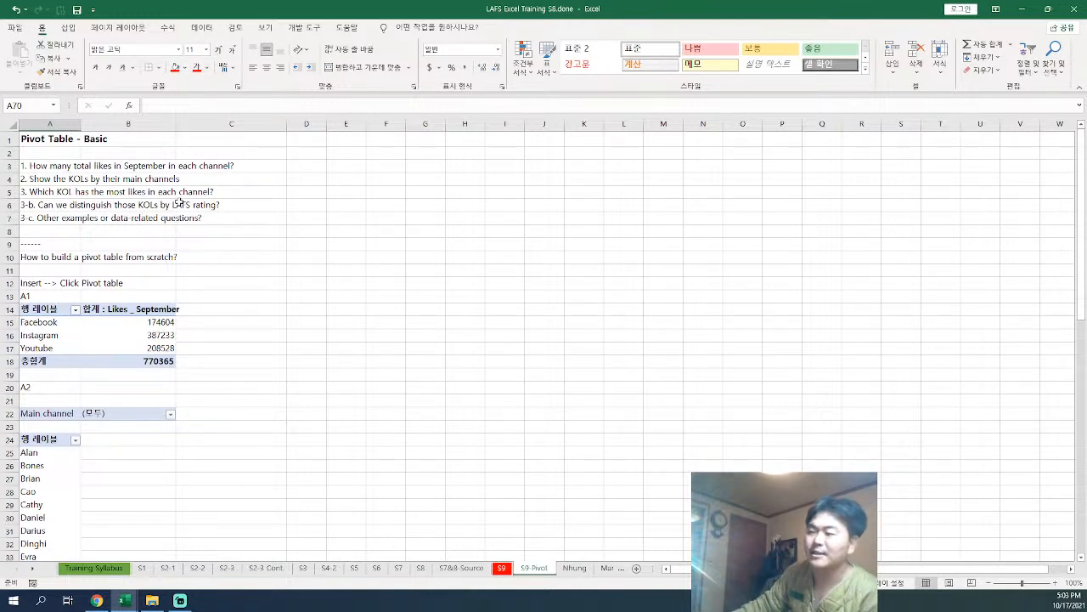
scroll(213, 277, down, 19)
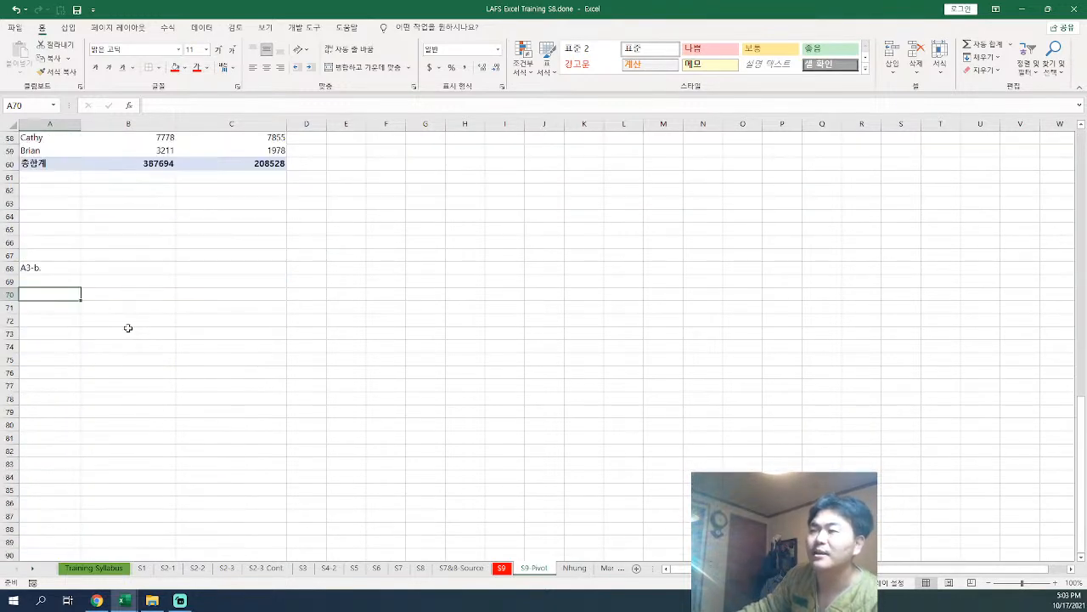
scroll(126, 328, up, 2)
click(68, 28)
click(16, 66)
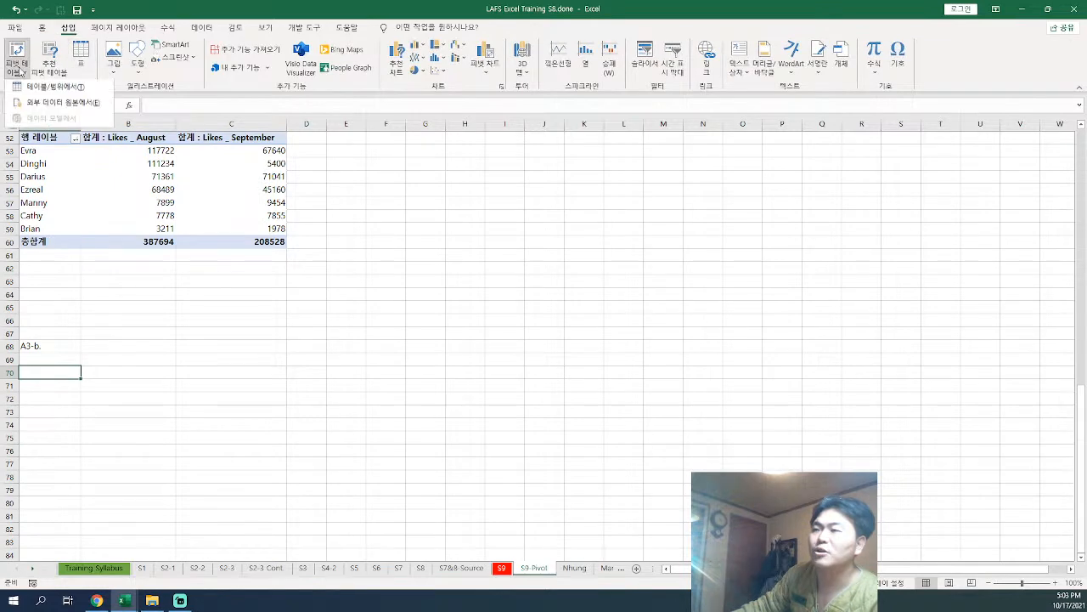
click(51, 88)
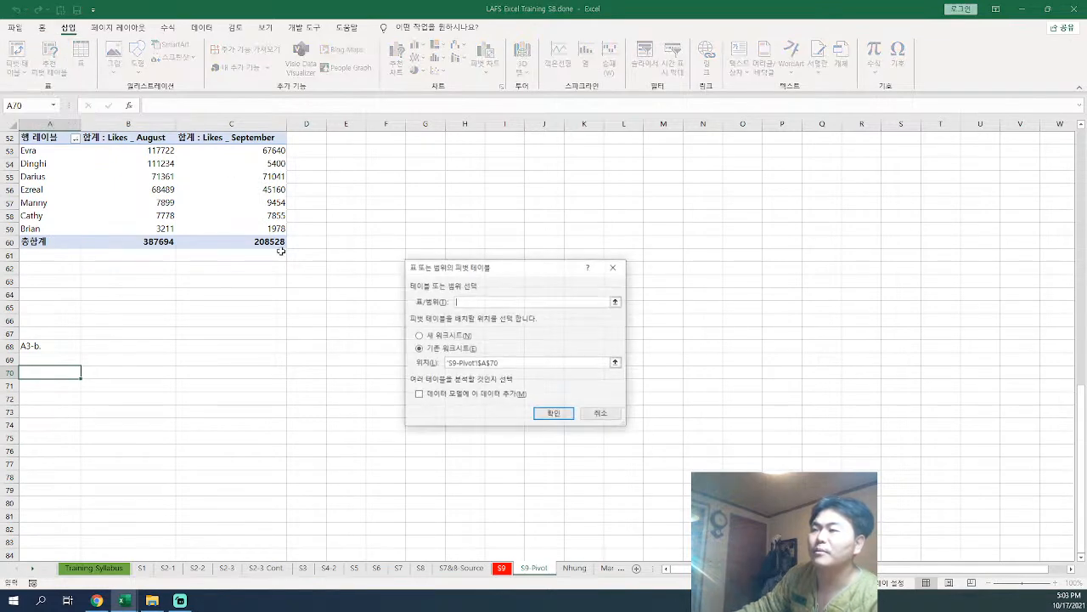
click(616, 302)
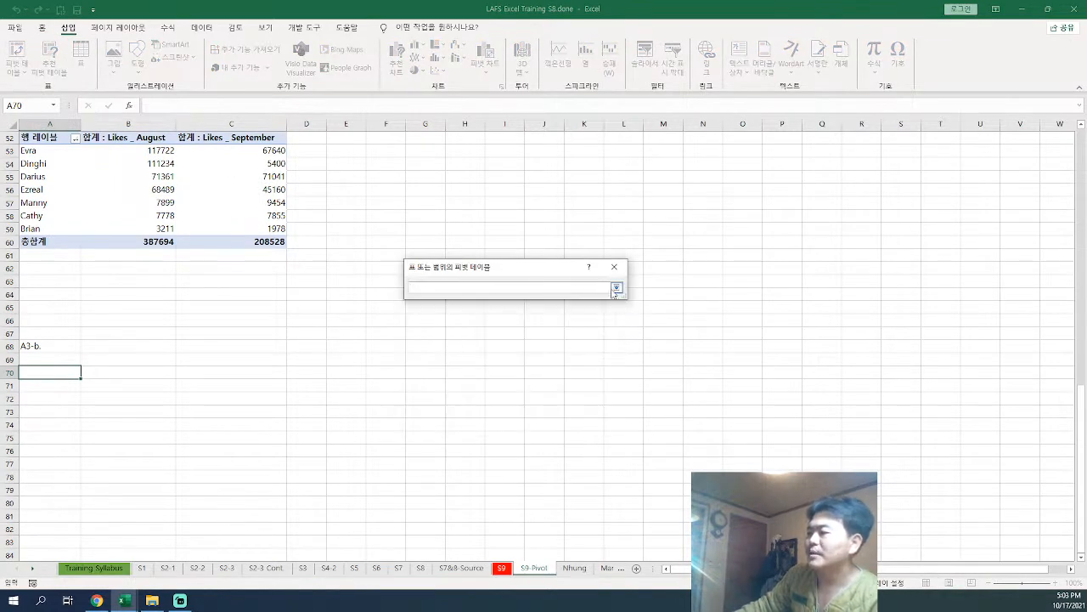
click(500, 569)
drag(56, 187, 618, 528)
click(617, 288)
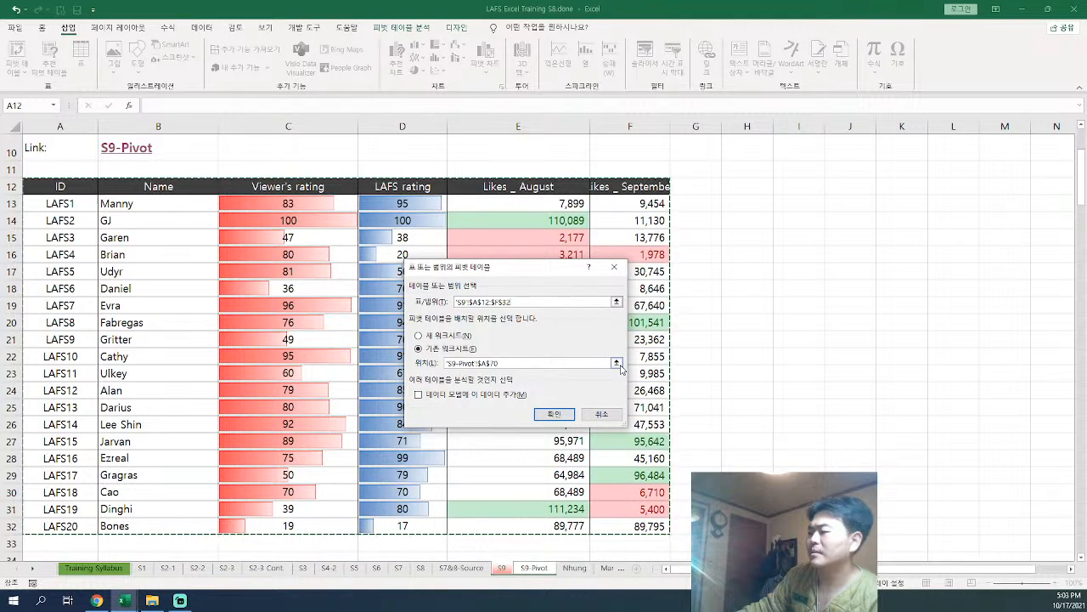
Step: Set the fourth pivot table's location to A72 on the S9-Pivot sheet and create it
click(618, 364)
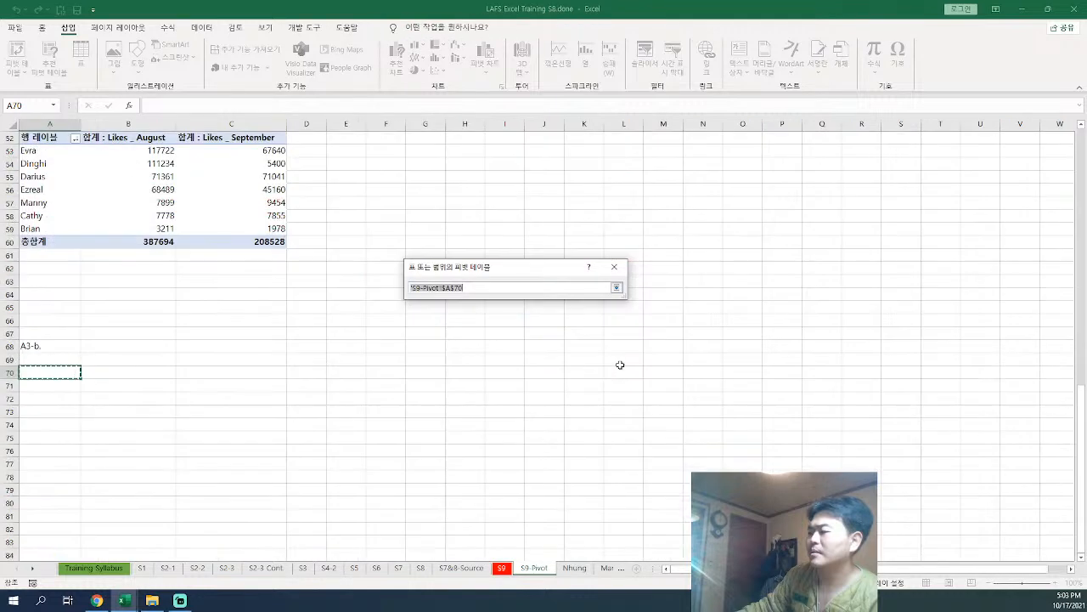
click(60, 400)
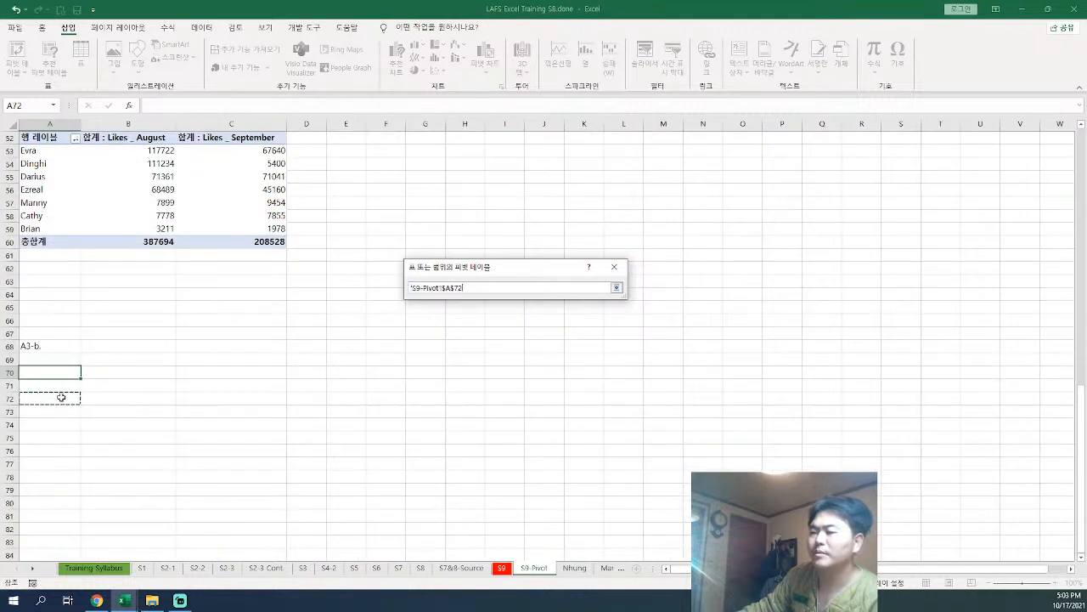
click(616, 288)
click(554, 413)
Step: Copy question 3-b from A6 into A68 and prefix it with "A" so it reads "A3-b. Can we distinguish those KOLs by LAFS rating?"
scroll(209, 340, up, 17)
click(76, 220)
click(77, 209)
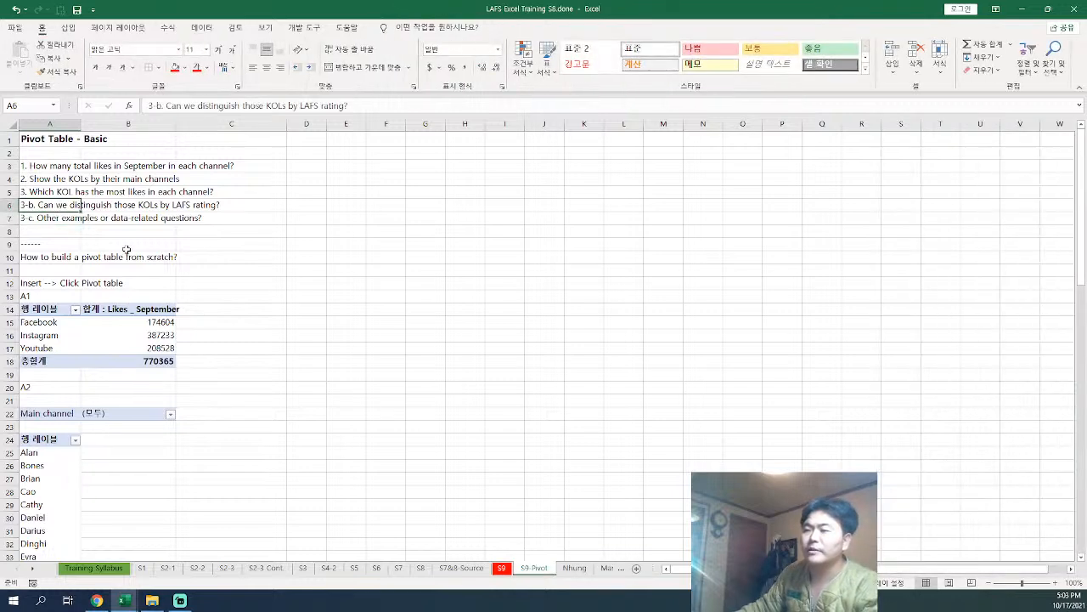
key(ctrl+c)
scroll(195, 307, down, 18)
click(60, 306)
key(ctrl+v)
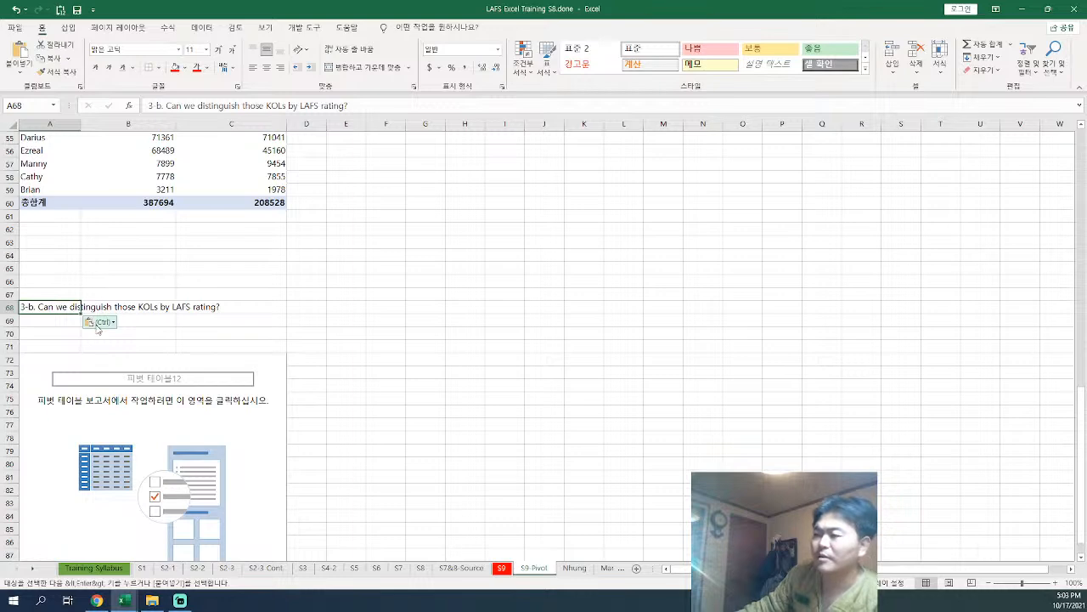
key(F2)
text(A)
key(Return)
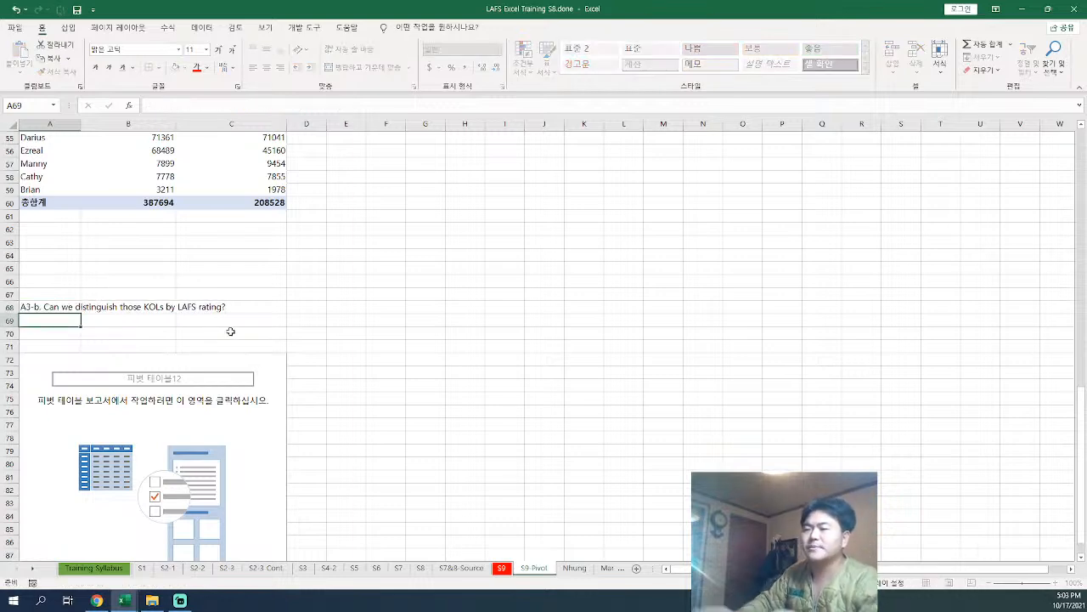
Step: Lay out the fourth pivot table with Name as rows and the sum of LAFS rating as values
click(113, 404)
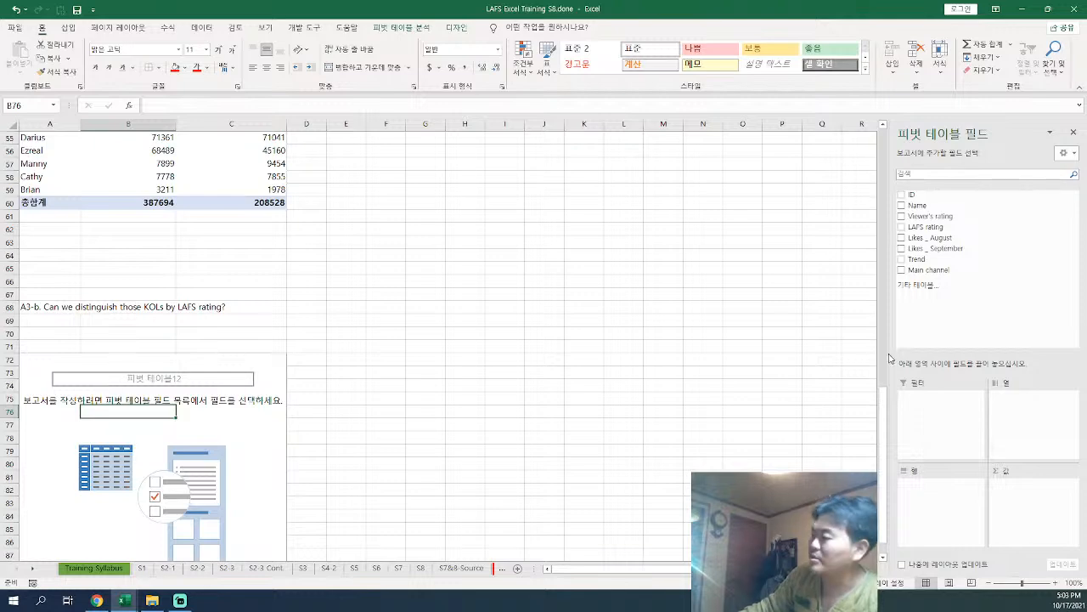
click(901, 205)
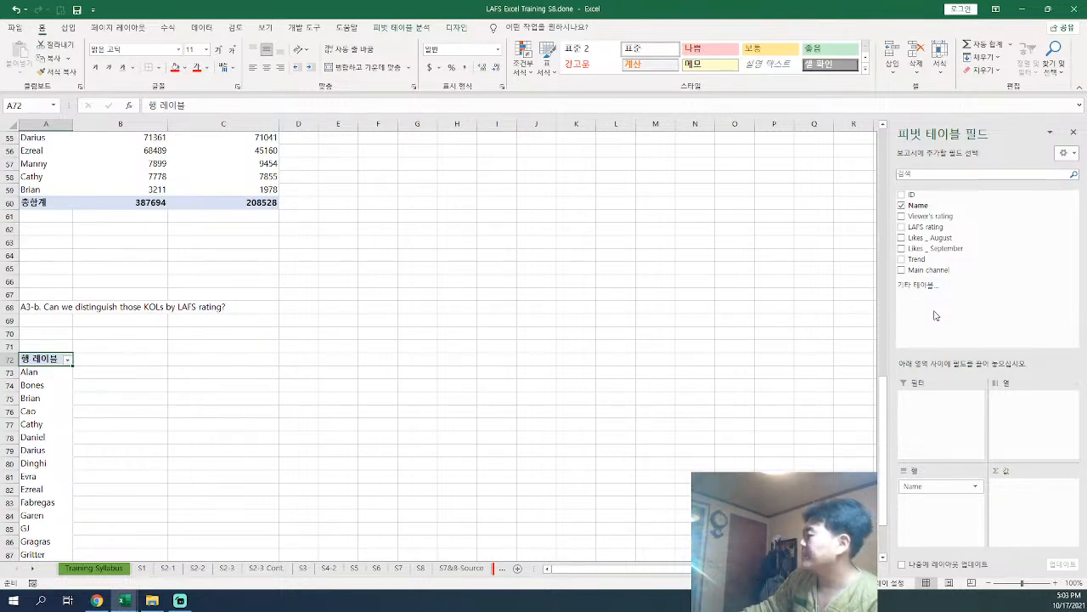
click(902, 227)
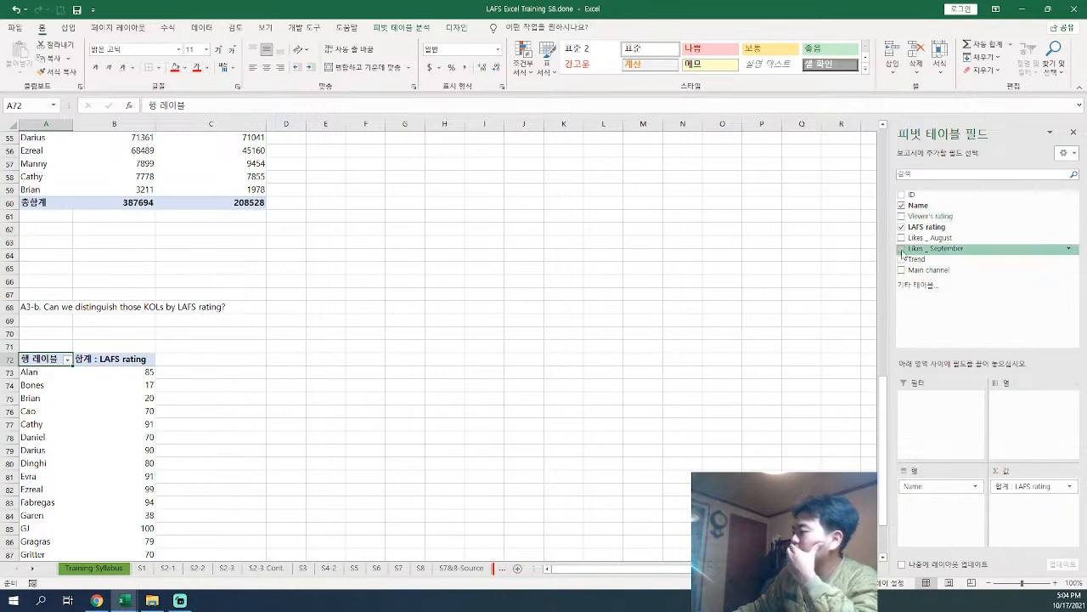
Step: Add the September and August likes as values and try Trend as a report filter, removing Trend again
click(902, 248)
click(902, 238)
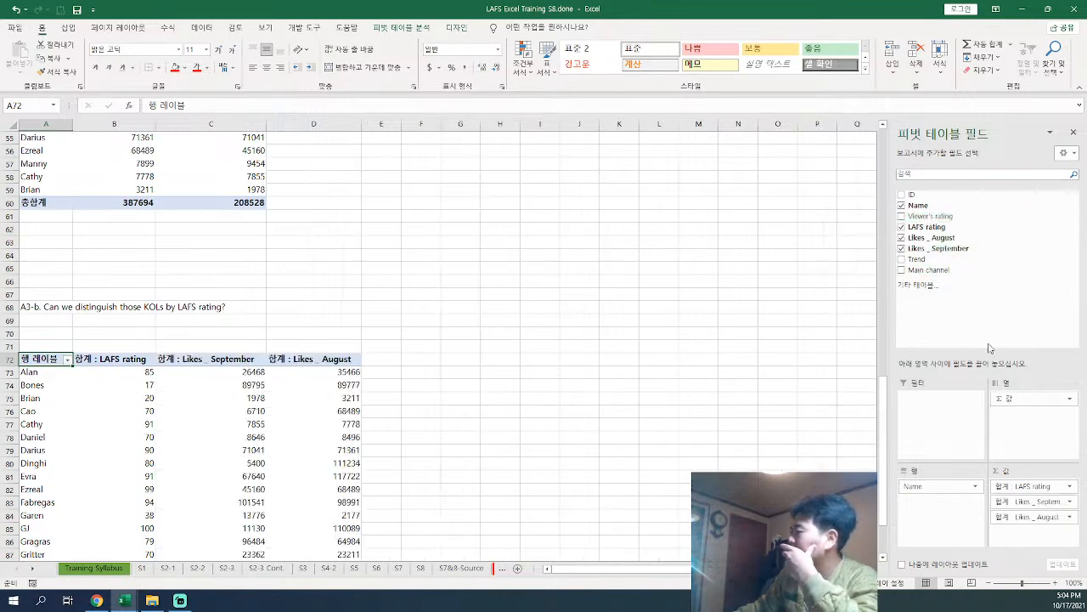
drag(924, 262, 943, 398)
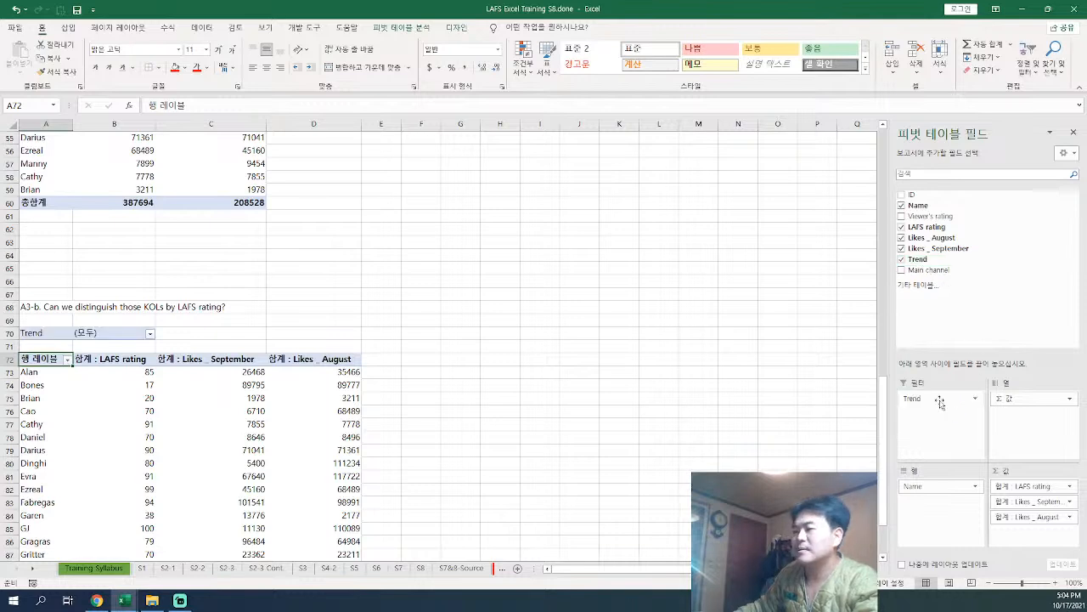
click(150, 334)
drag(144, 379, 148, 335)
click(177, 341)
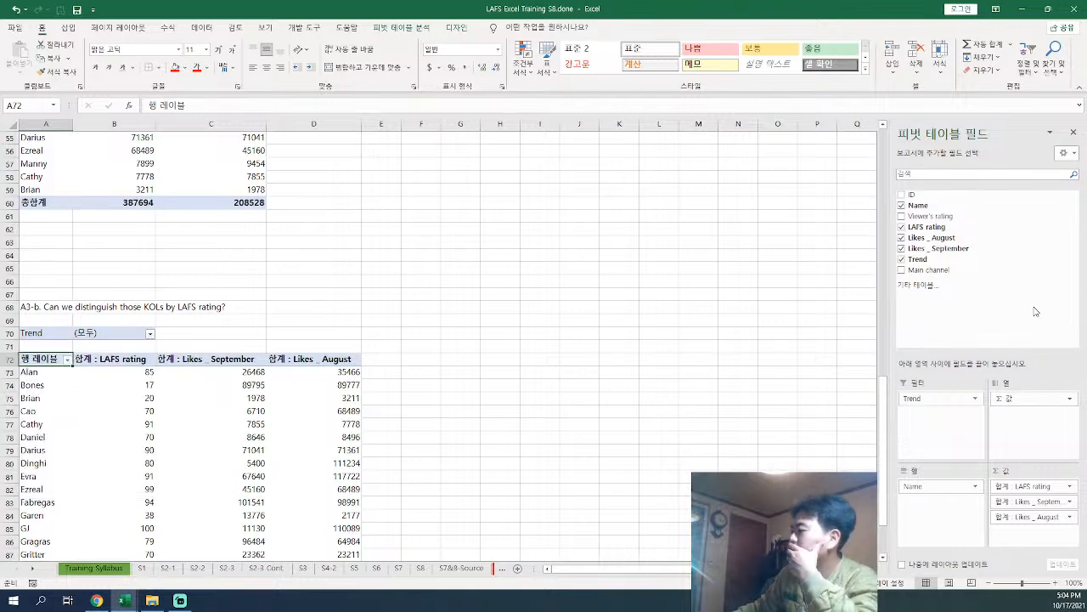
click(900, 259)
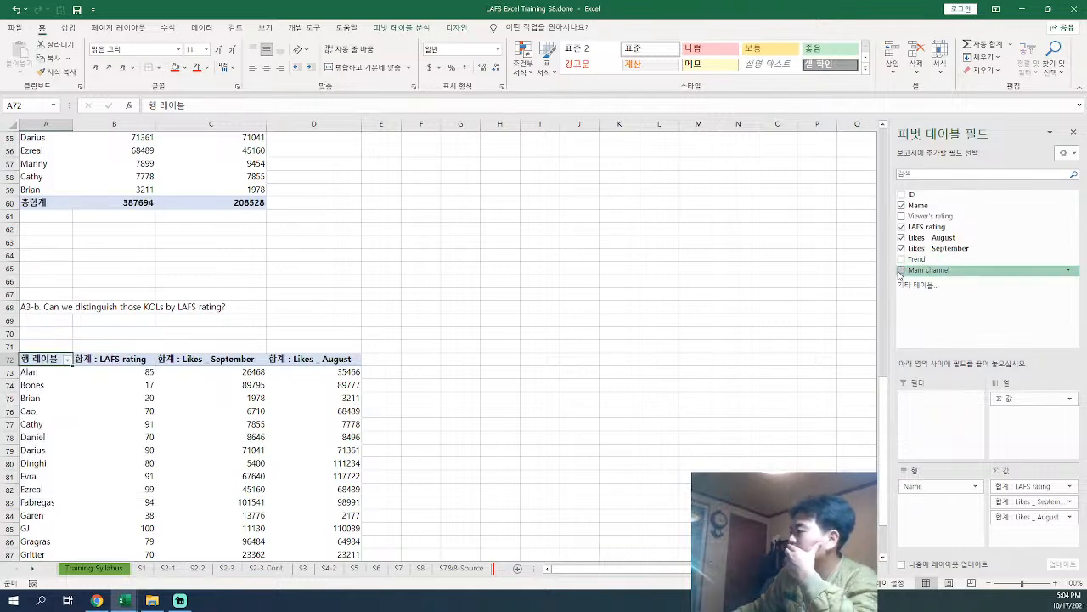
Step: Make Main channel the fourth pivot table's report filter and remove the September and August likes from its values
click(901, 270)
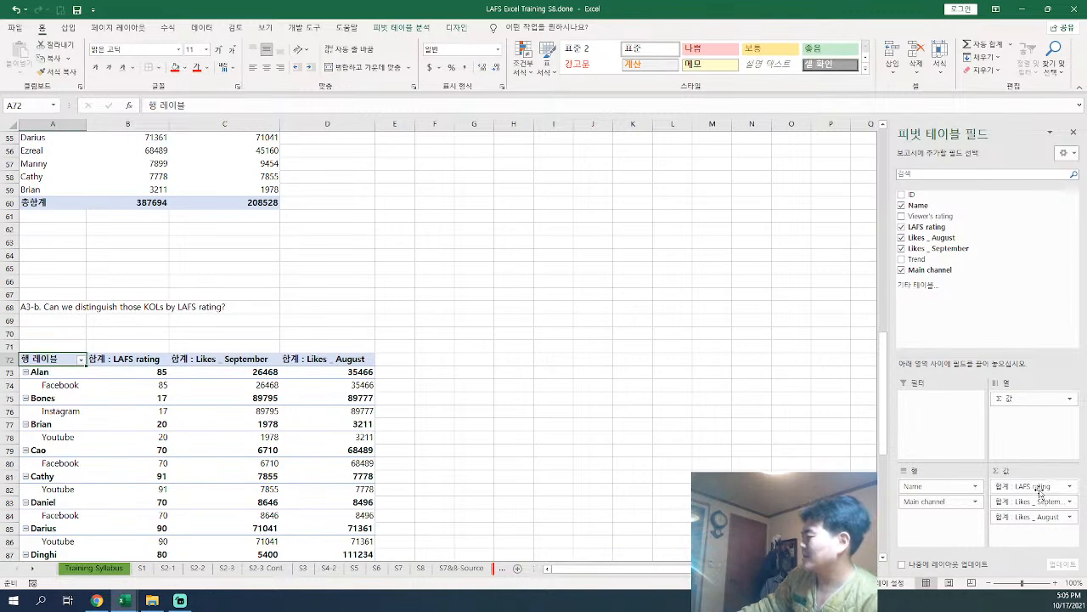
drag(1038, 501, 952, 277)
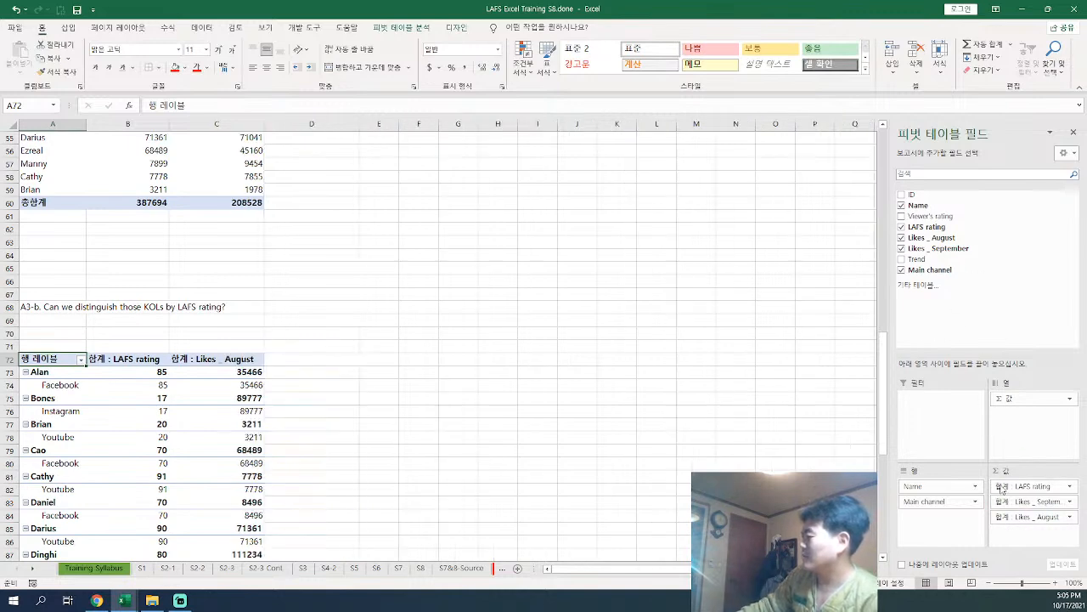
drag(1031, 512, 951, 250)
drag(940, 502, 938, 406)
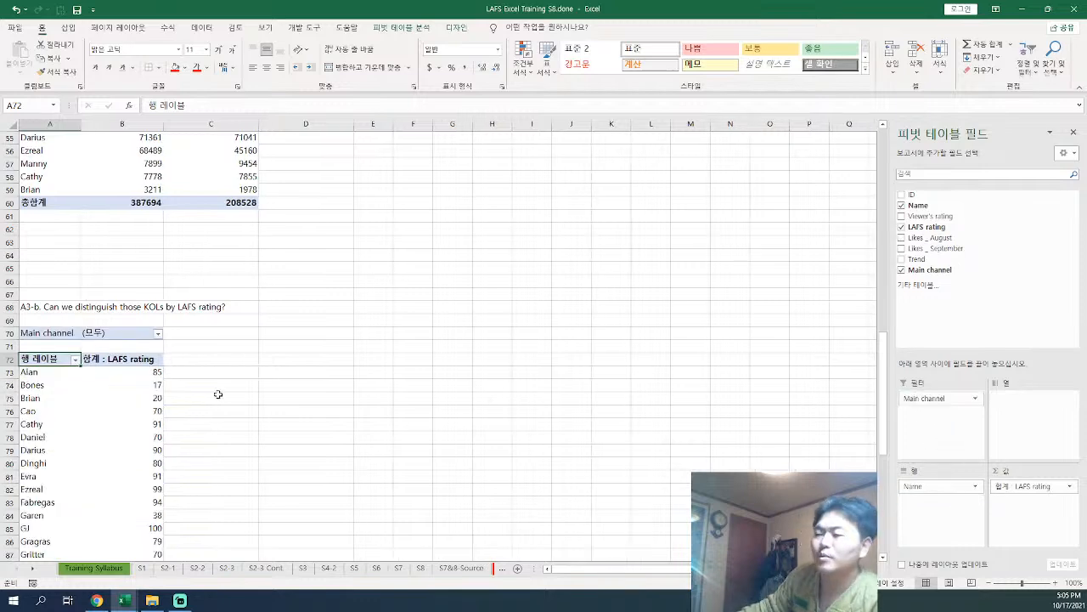
Step: Filter the fourth pivot table's Main channel to Facebook only, with multiple-item selection enabled
click(158, 333)
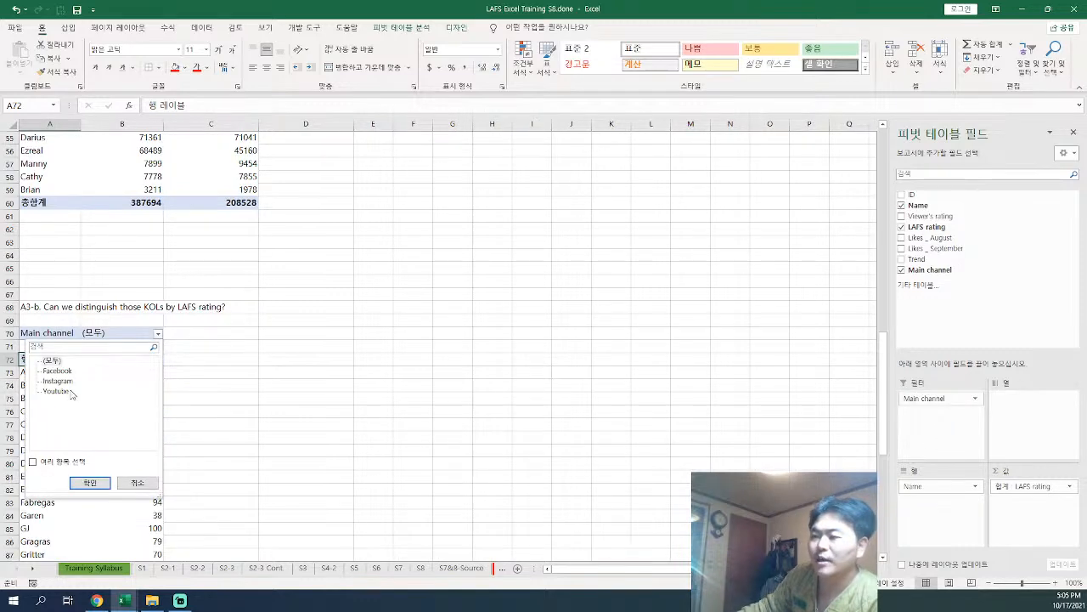
click(47, 463)
click(47, 362)
click(47, 370)
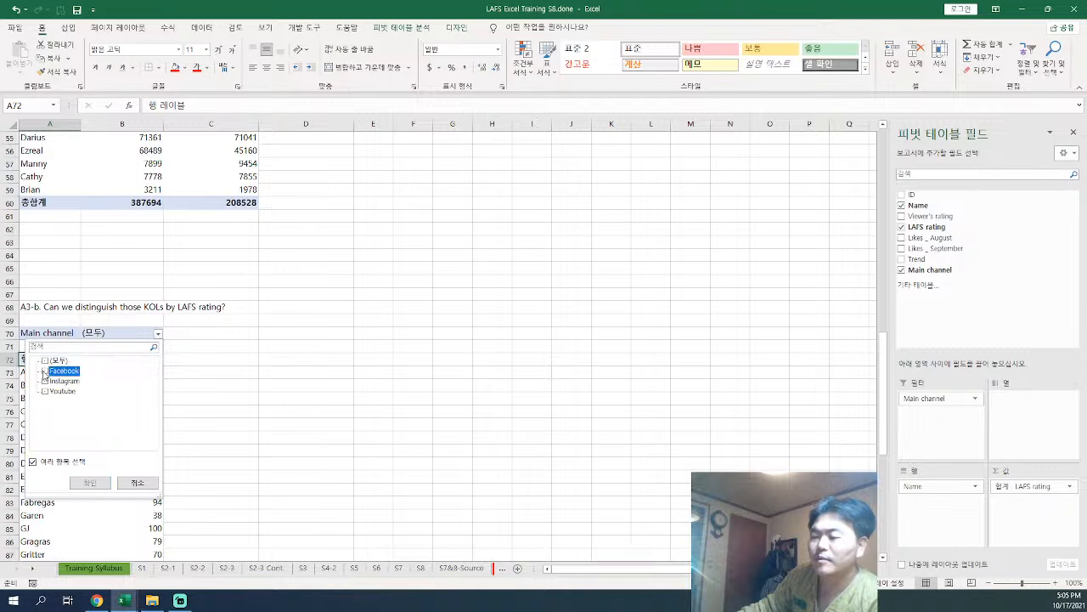
click(89, 482)
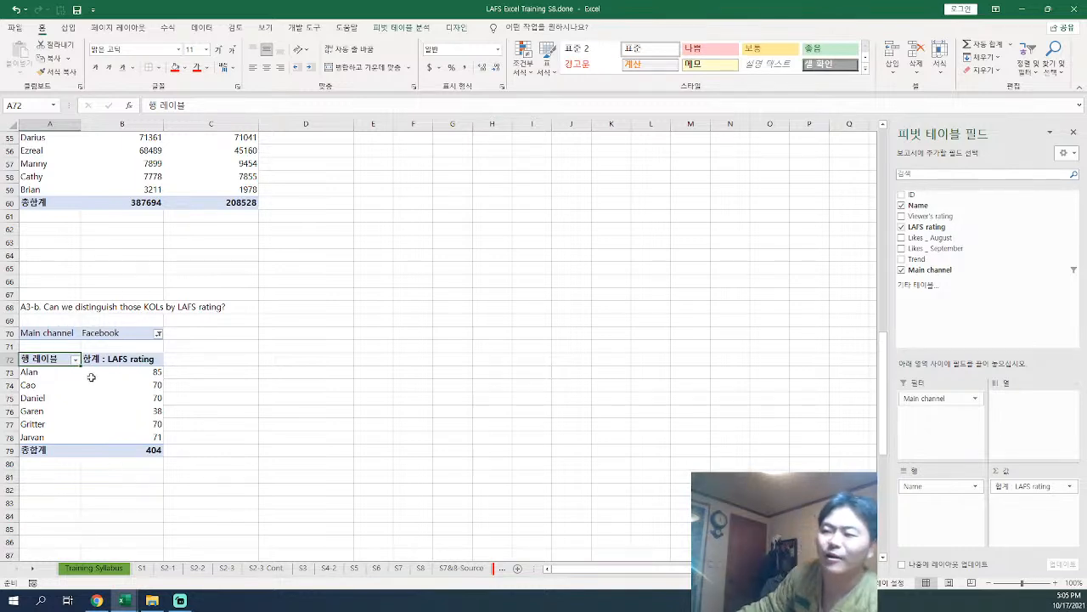
Step: Compare the pivot tables on S9-Pivot with the source data on the S9 sheet, selecting its range A12:F32
scroll(140, 218, up, 2)
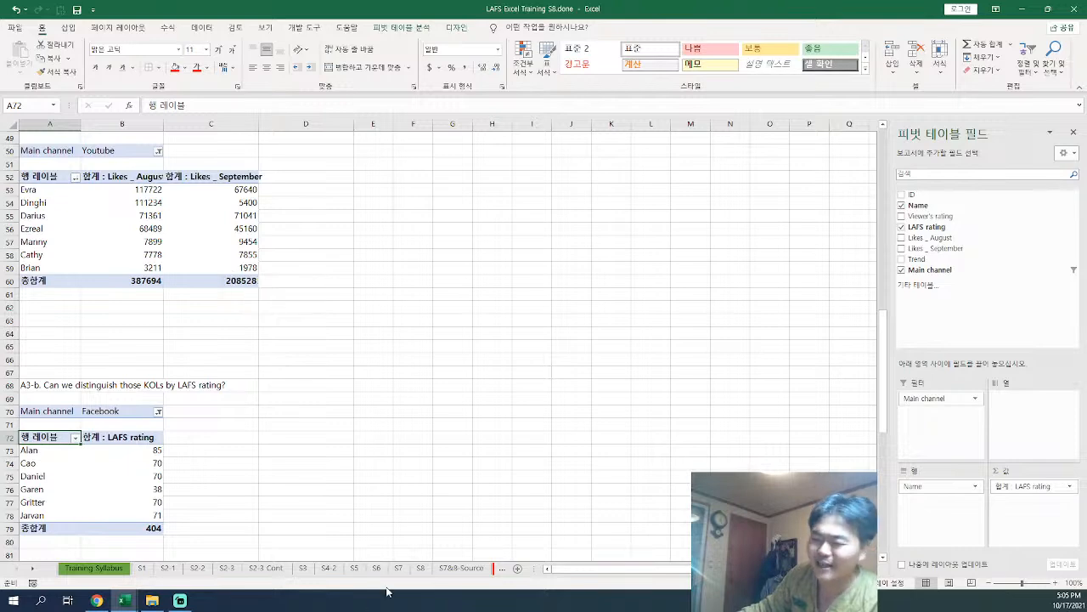
click(500, 570)
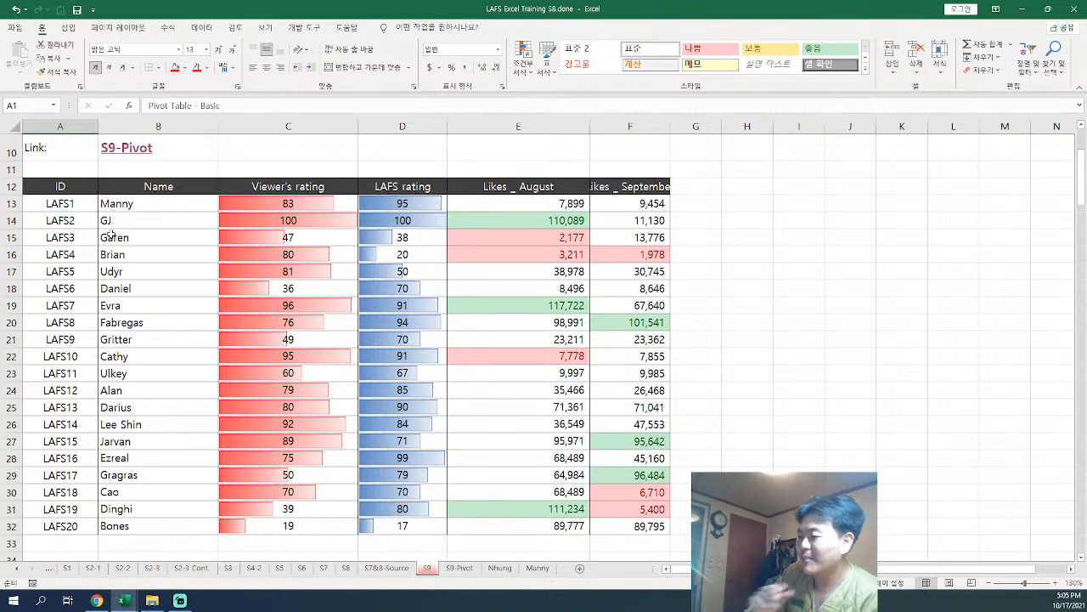
click(445, 571)
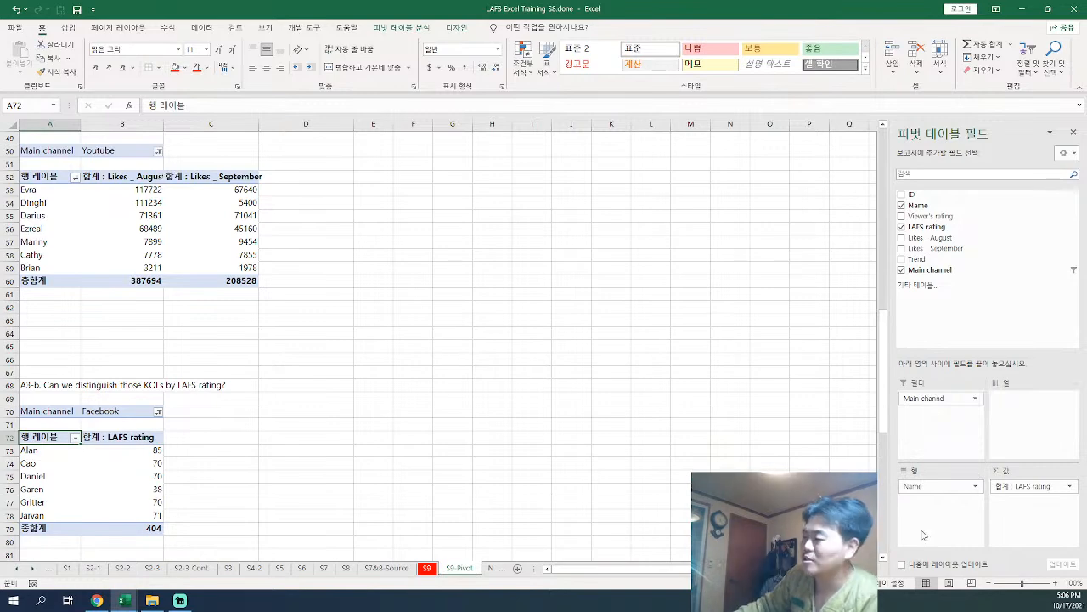
click(426, 568)
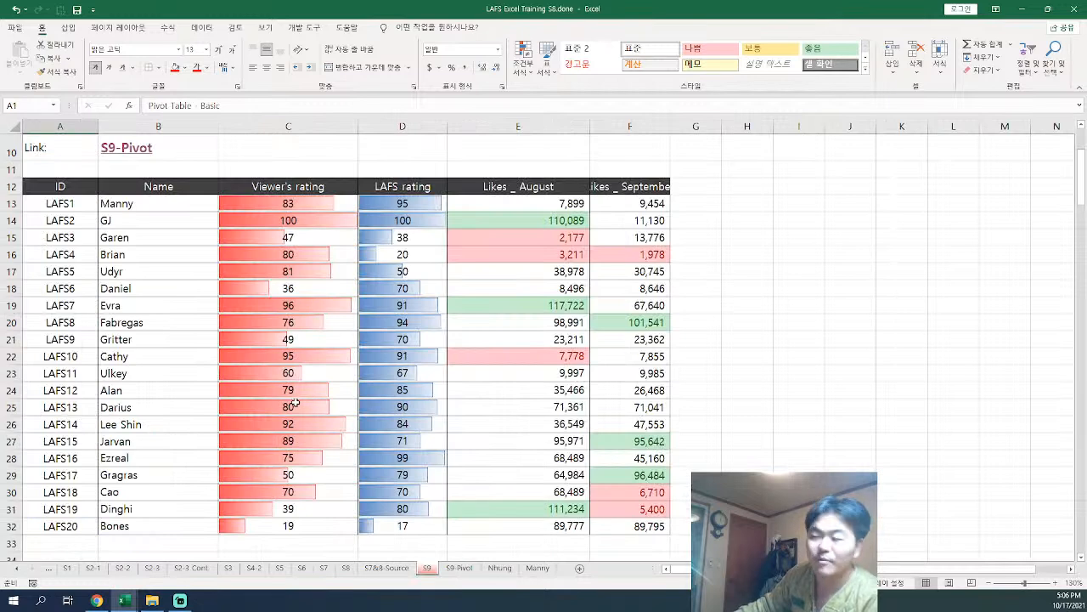
click(64, 187)
mouse_move(86, 192)
mouse_down()
mouse_move(552, 293)
mouse_move(647, 530)
mouse_up()
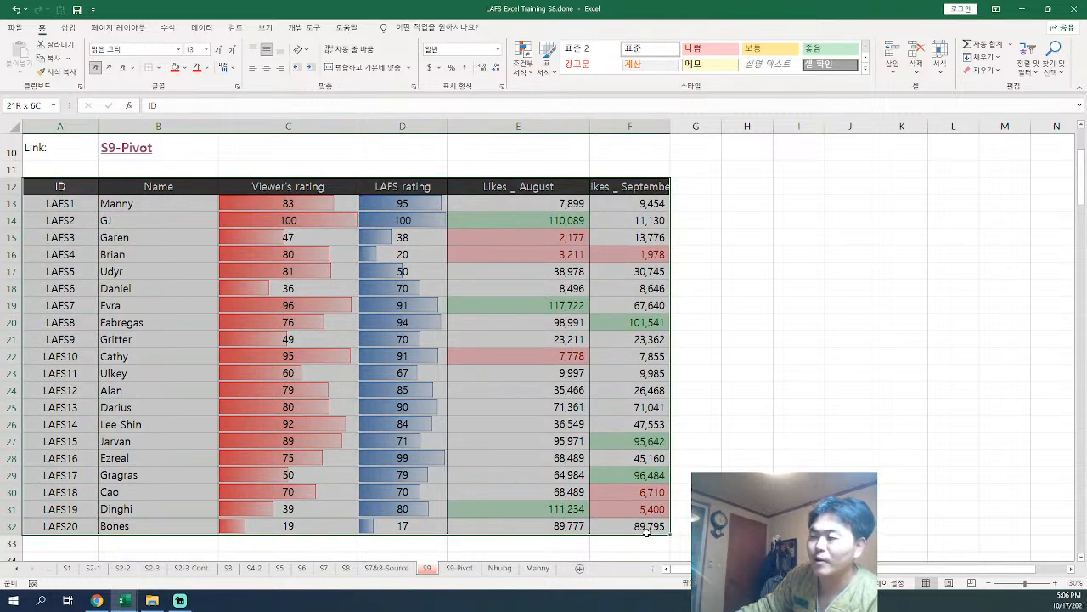
drag(646, 530, 646, 530)
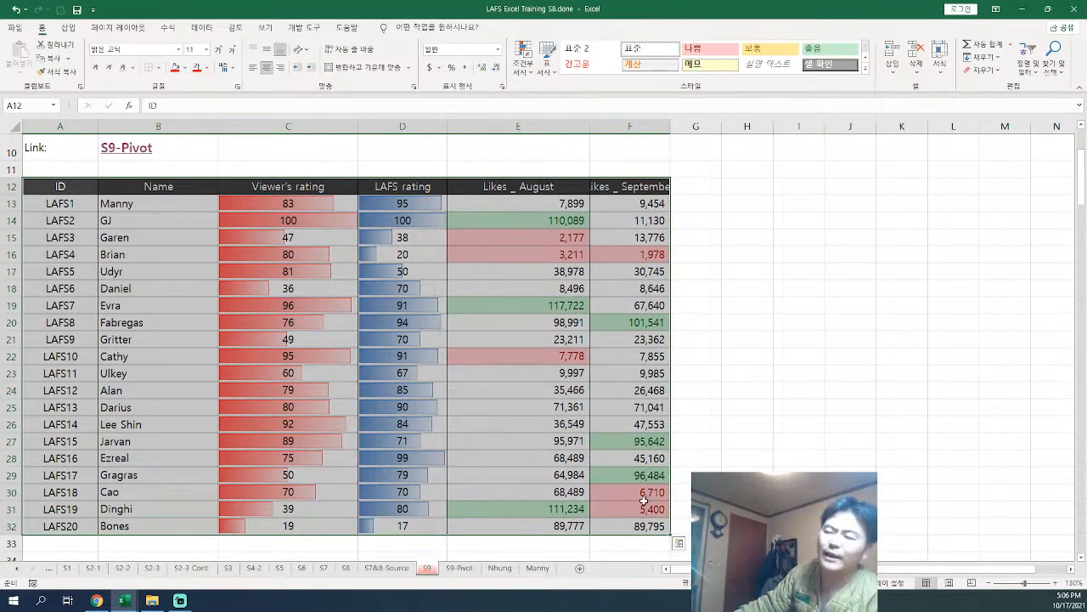